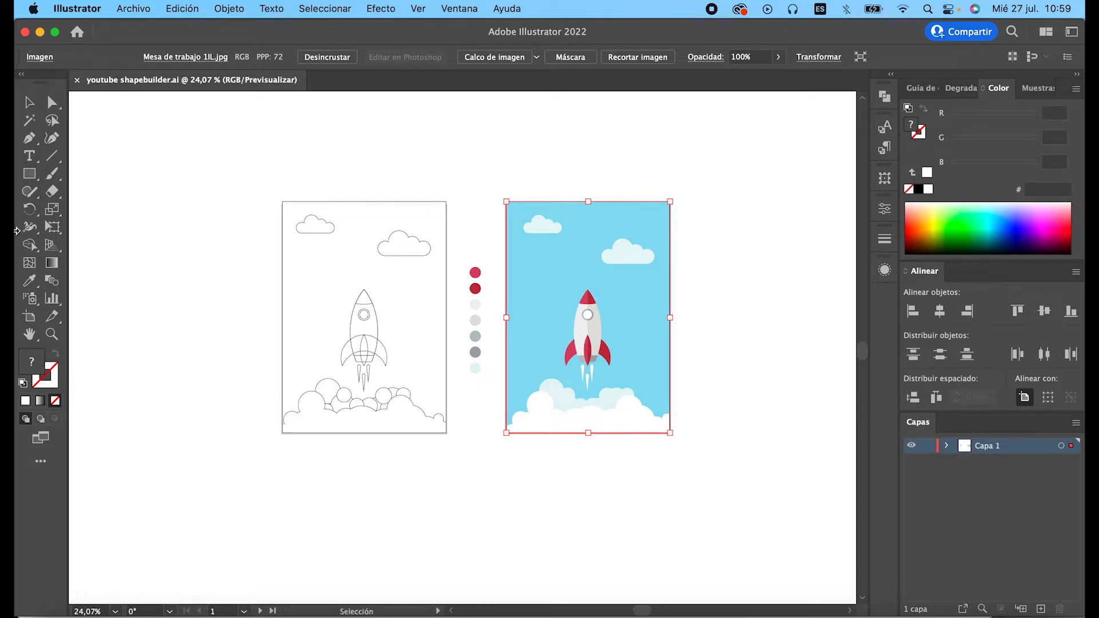
click(30, 320)
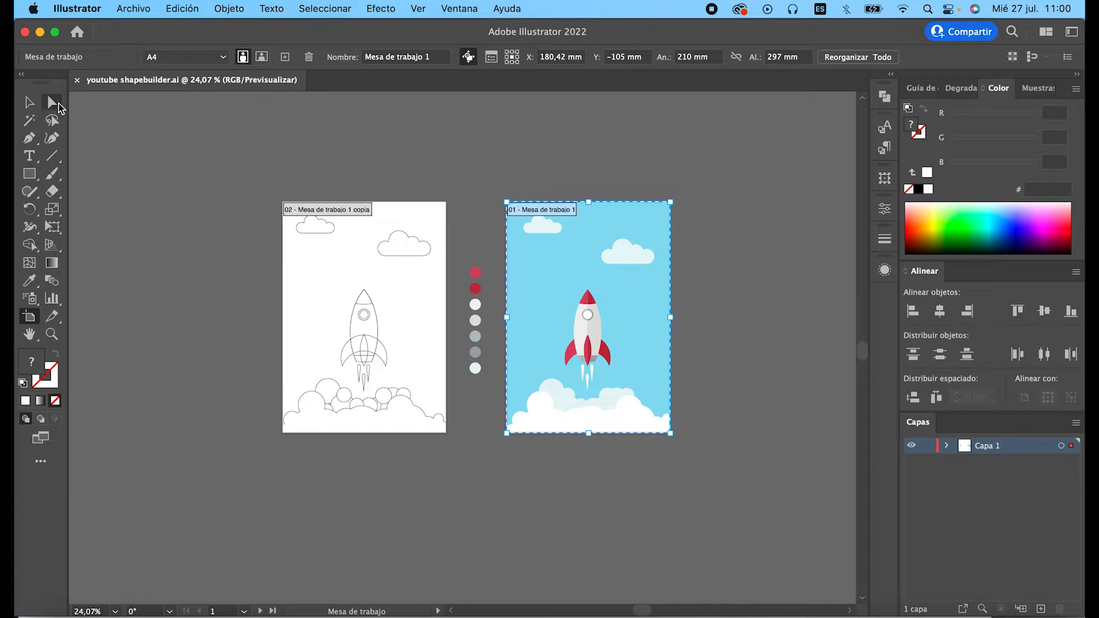
click(31, 105)
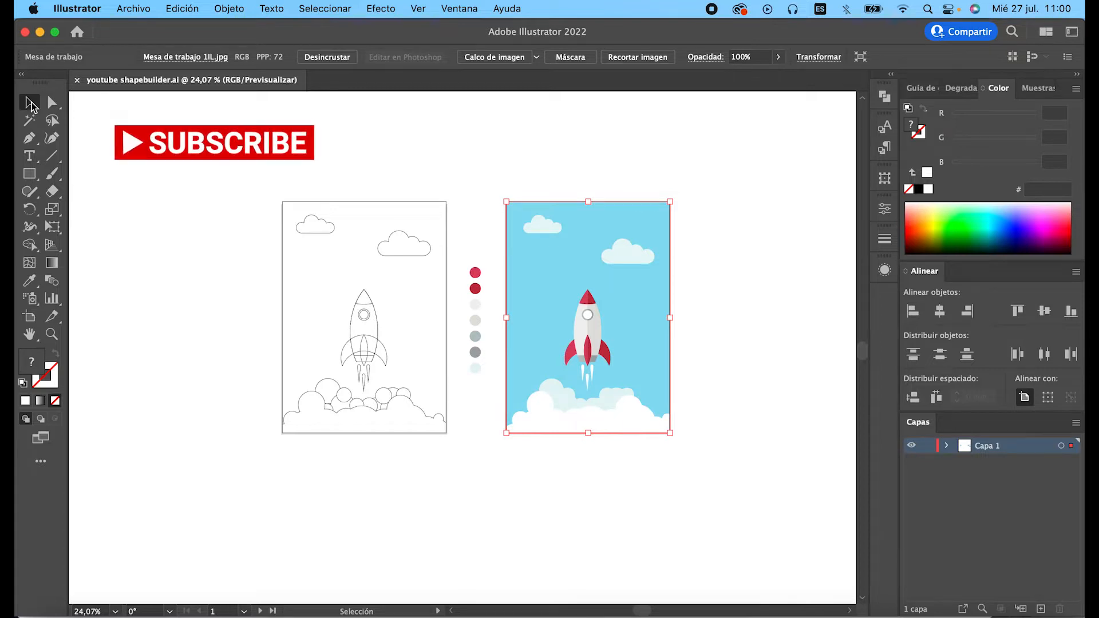
click(31, 106)
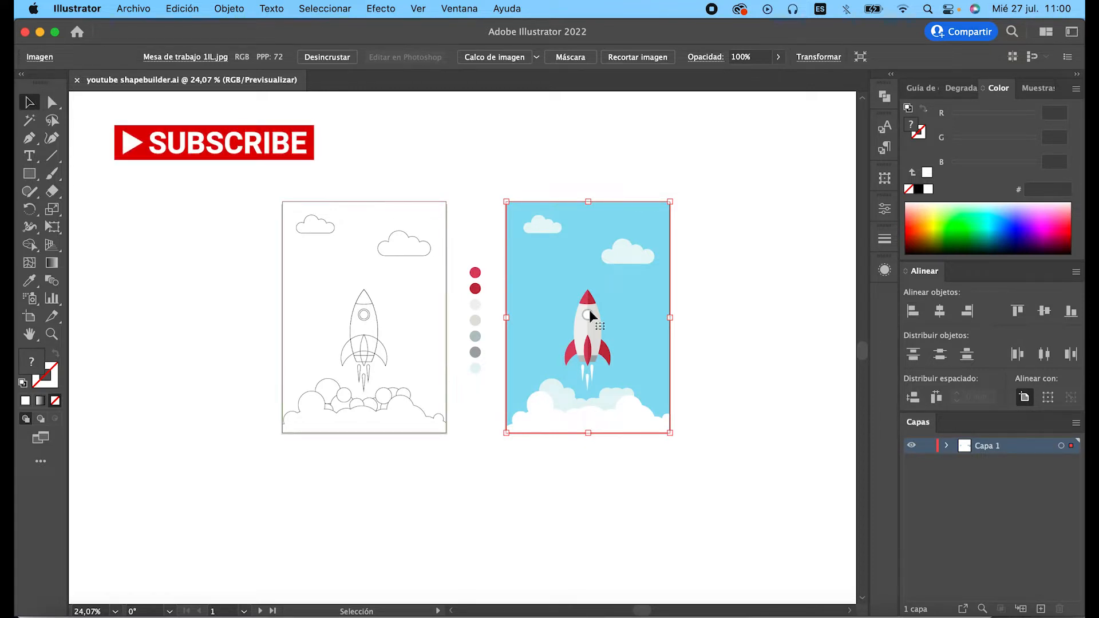
Step: Rename the Capa 1 layer as plantilla and turn it into a template layer
double_click(965, 450)
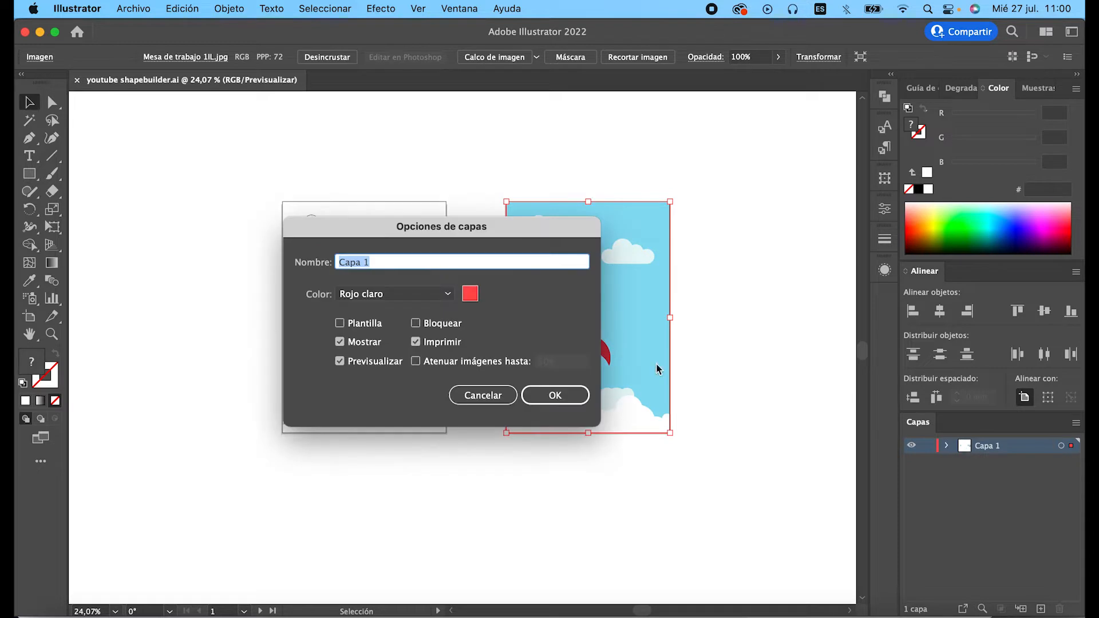
text(plantilla)
click(341, 324)
click(554, 396)
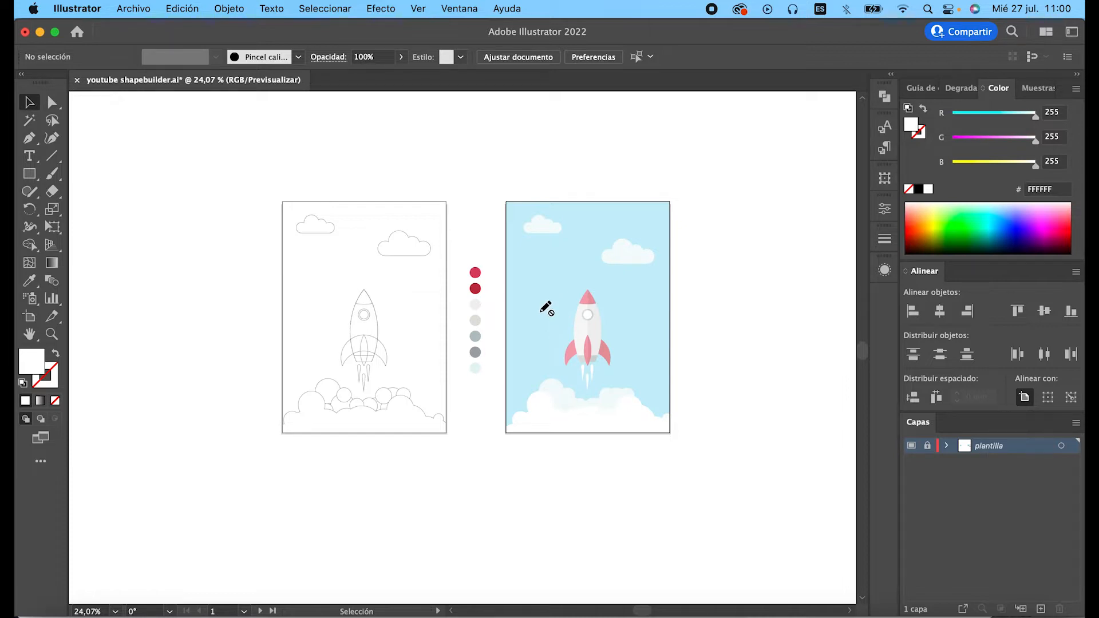
Step: Create a new layer above the plantilla layer
click(1075, 423)
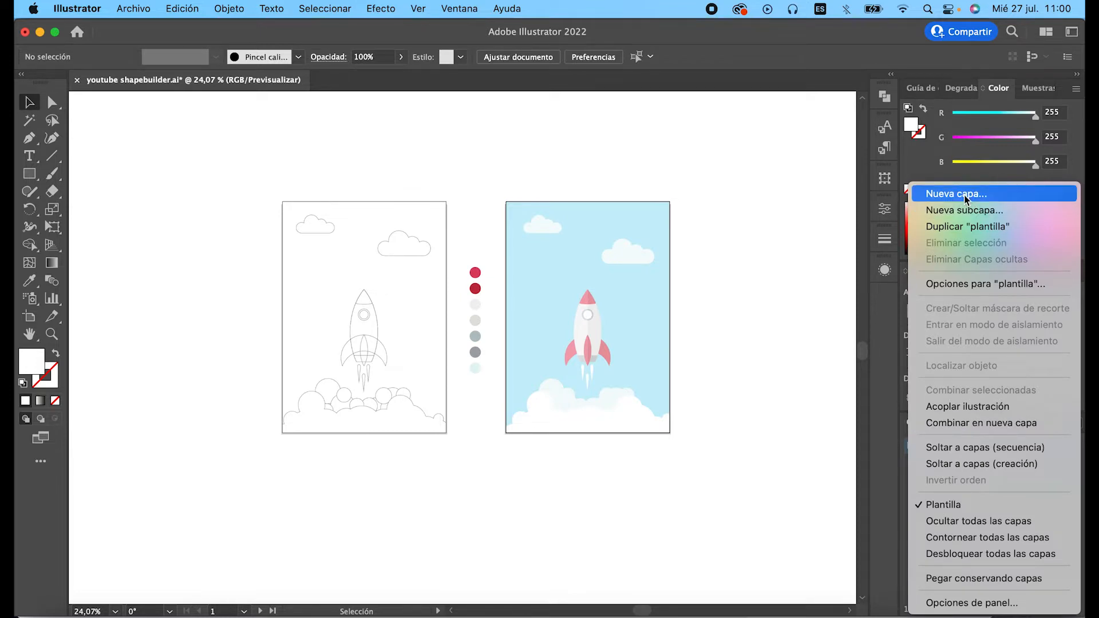
click(831, 352)
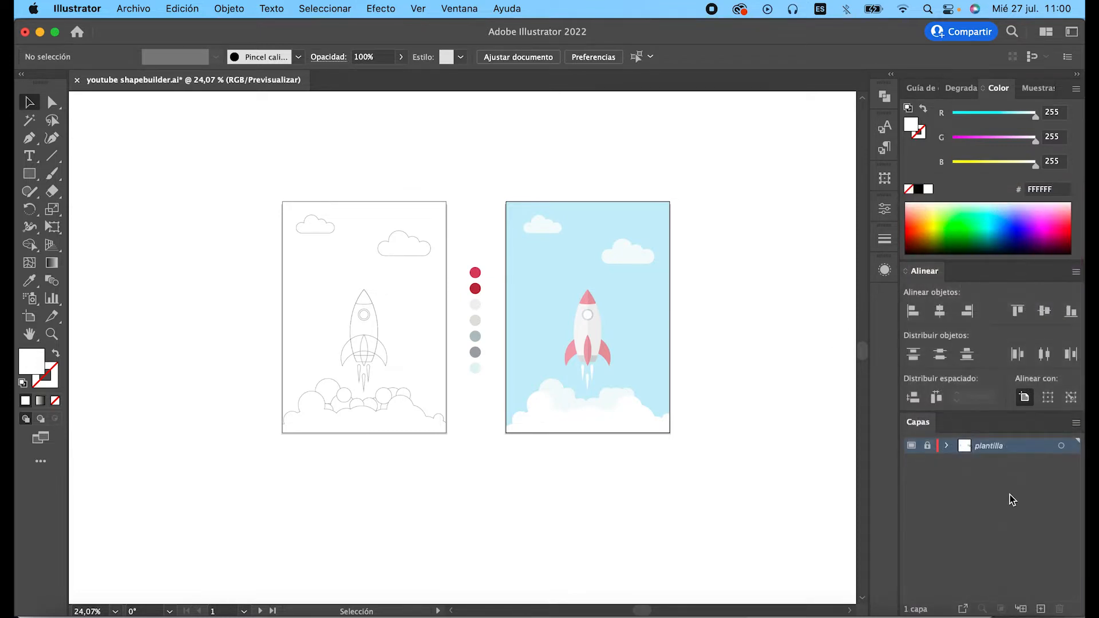
click(1040, 610)
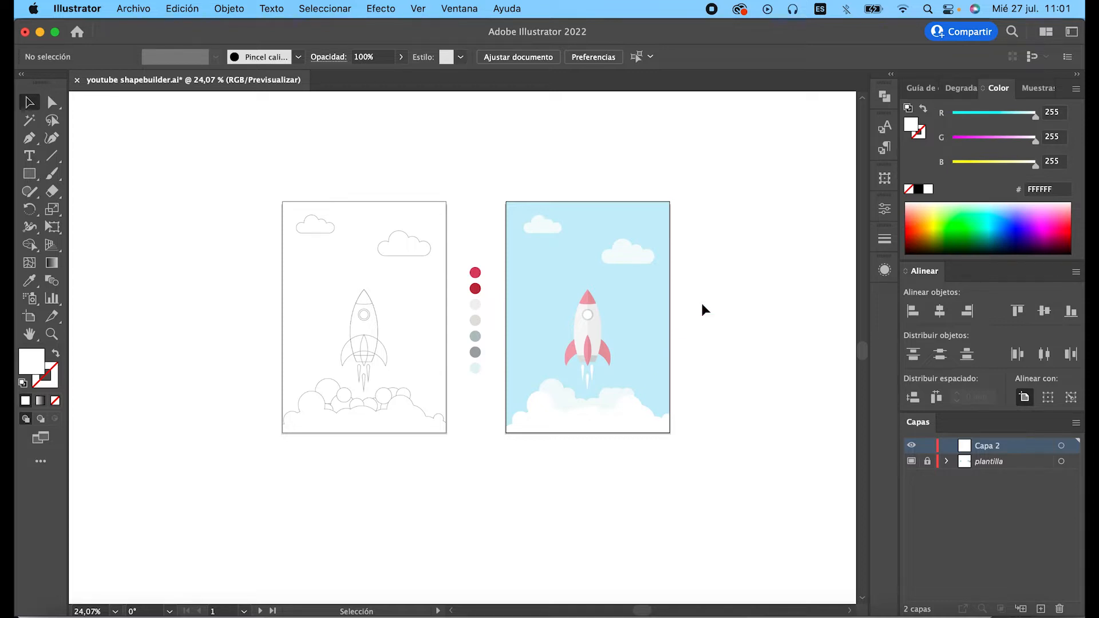
Step: Draw a circle about 17.3 mm wide beside the coloured rocket artboard, with the default white fill and black stroke
scroll(700, 303, right, 2)
key(l)
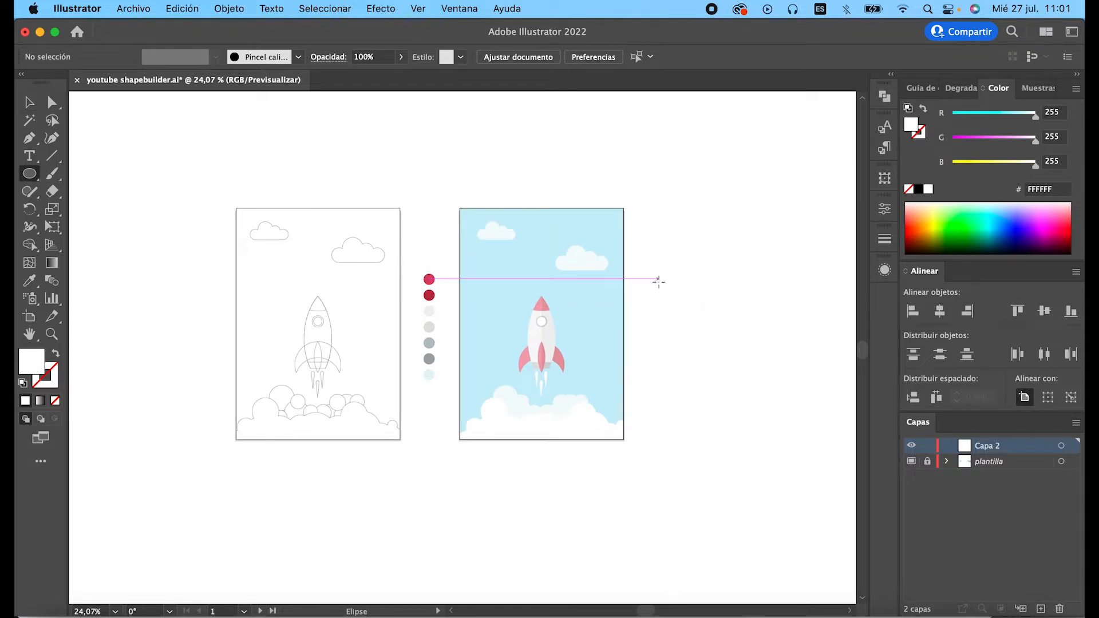
scroll(660, 280, right, 2)
drag(610, 295, 621, 284)
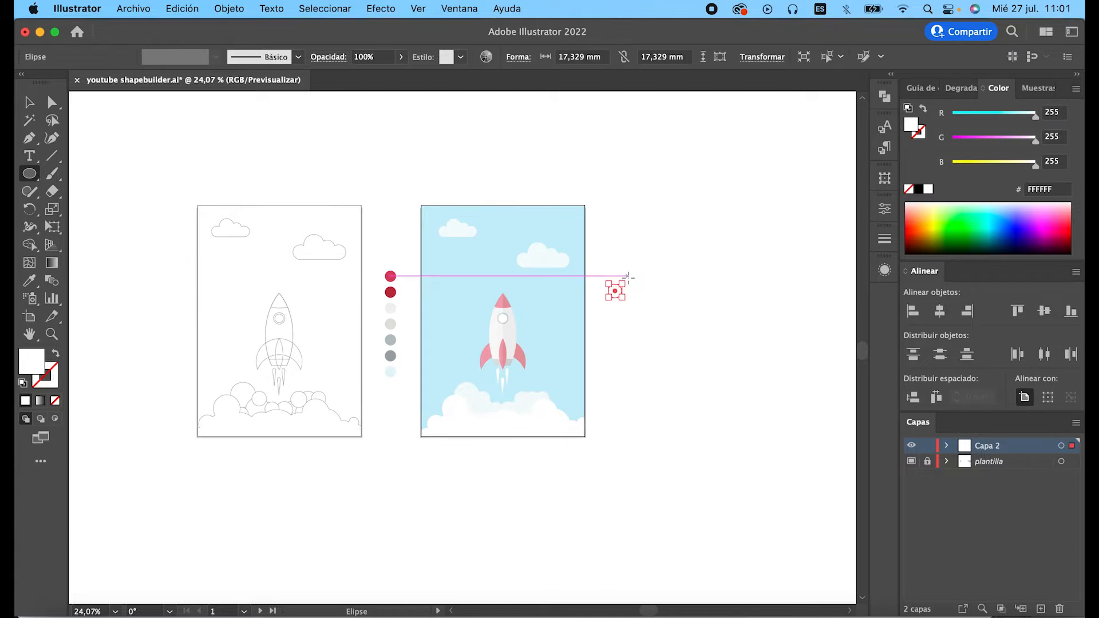
scroll(626, 279, up, 5)
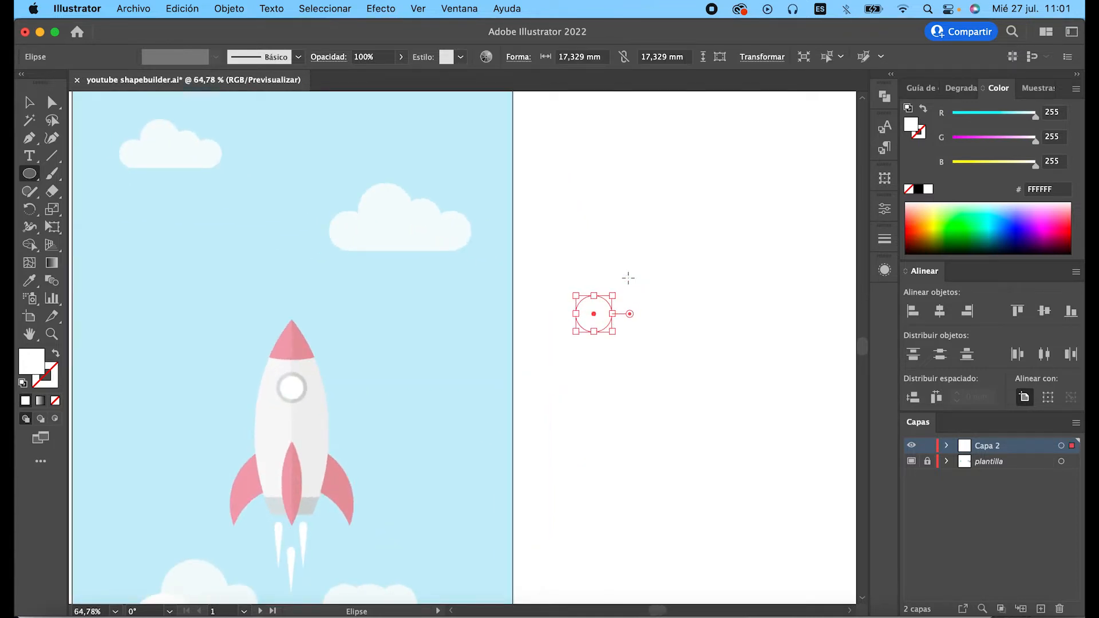
key(d)
Step: Copy the circle straight down by about 20.9 mm and repeat the copy to make a column of seven circles
key(v)
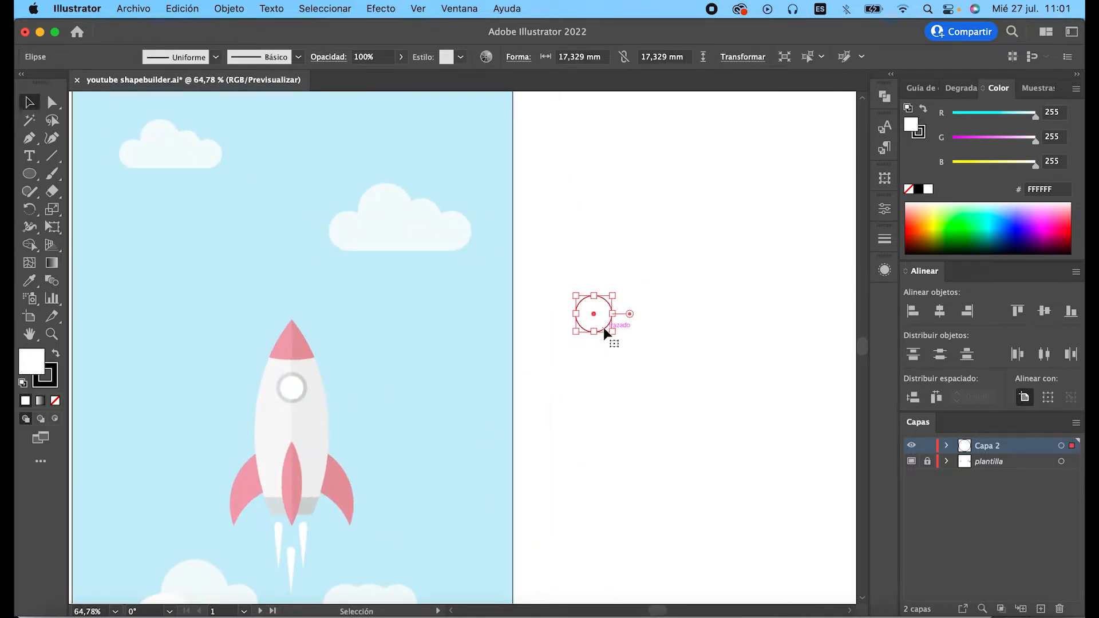
drag(603, 327, 608, 378)
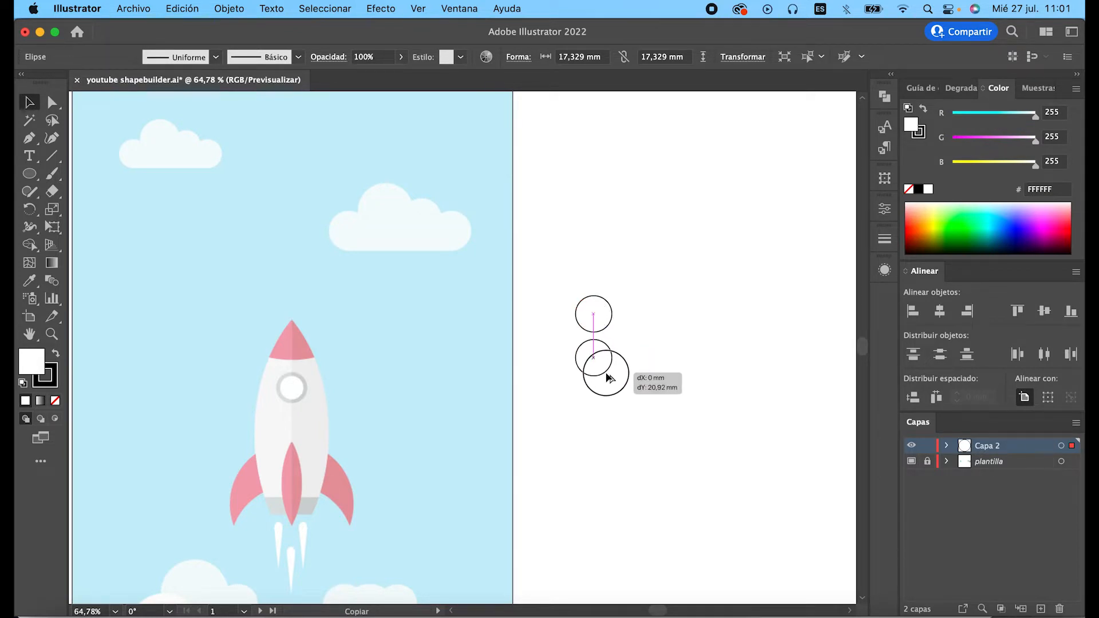
key(shift)
drag(608, 378, 605, 372)
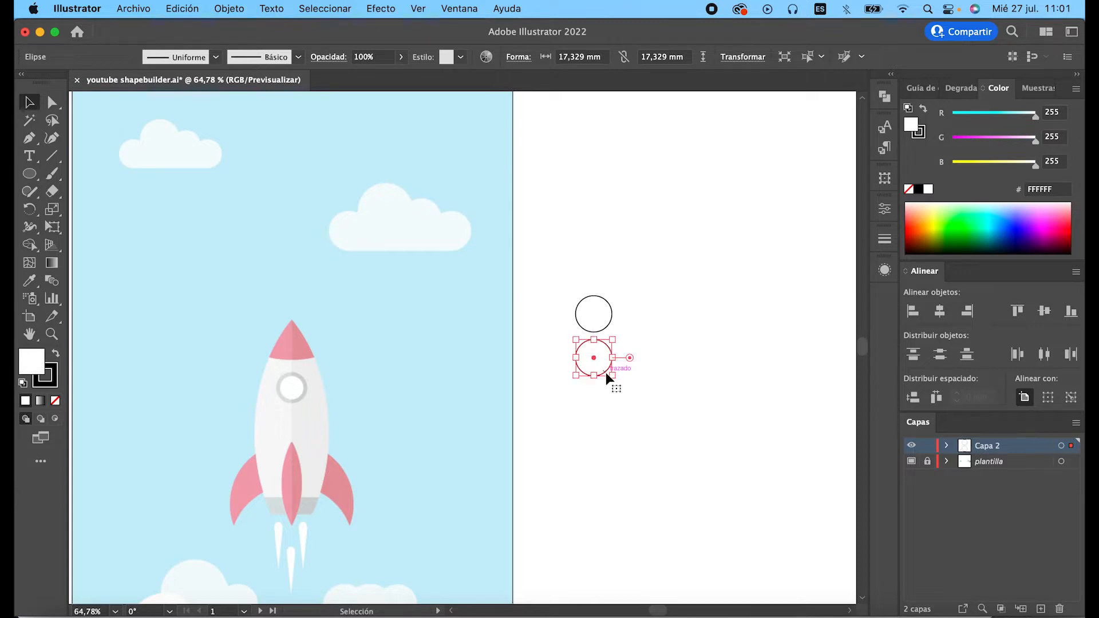
key(super+d)
key(super+d)
key(super+d)
key(super+d)
key(super+d)
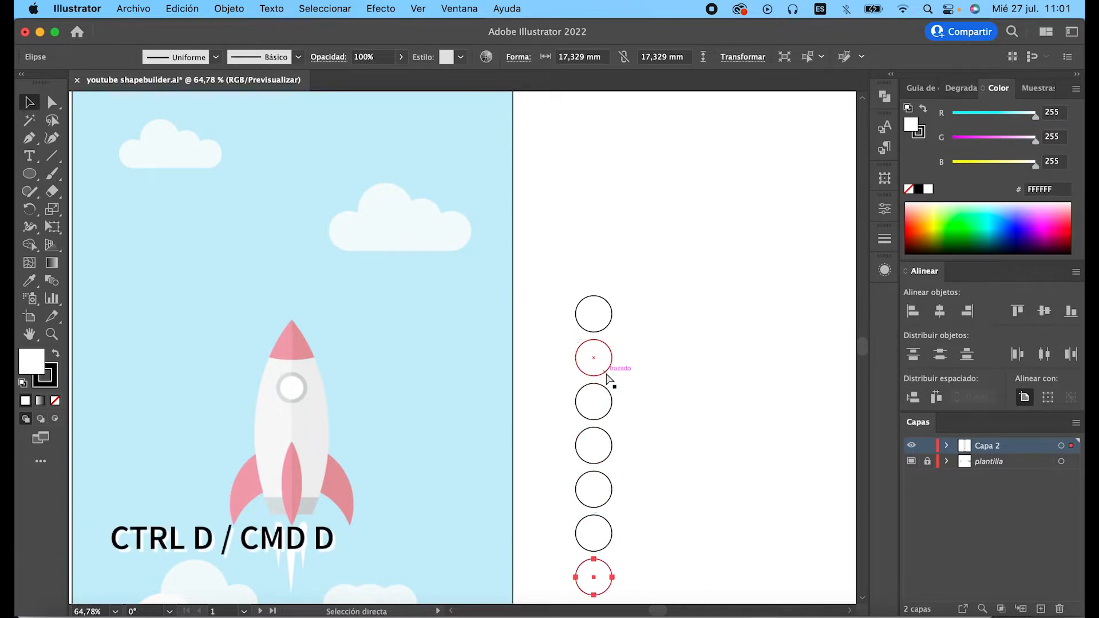
scroll(623, 321, down, 3)
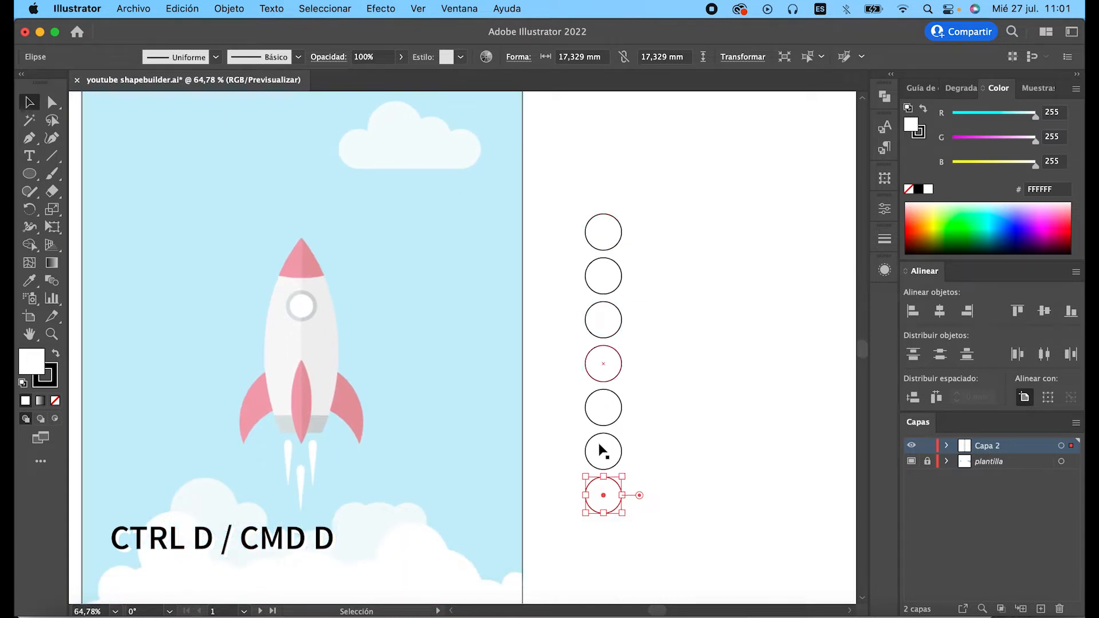
Step: Fill the first circle with the sky blue and the second with the pale cloud colour, both sampled from the rocket illustration
click(622, 231)
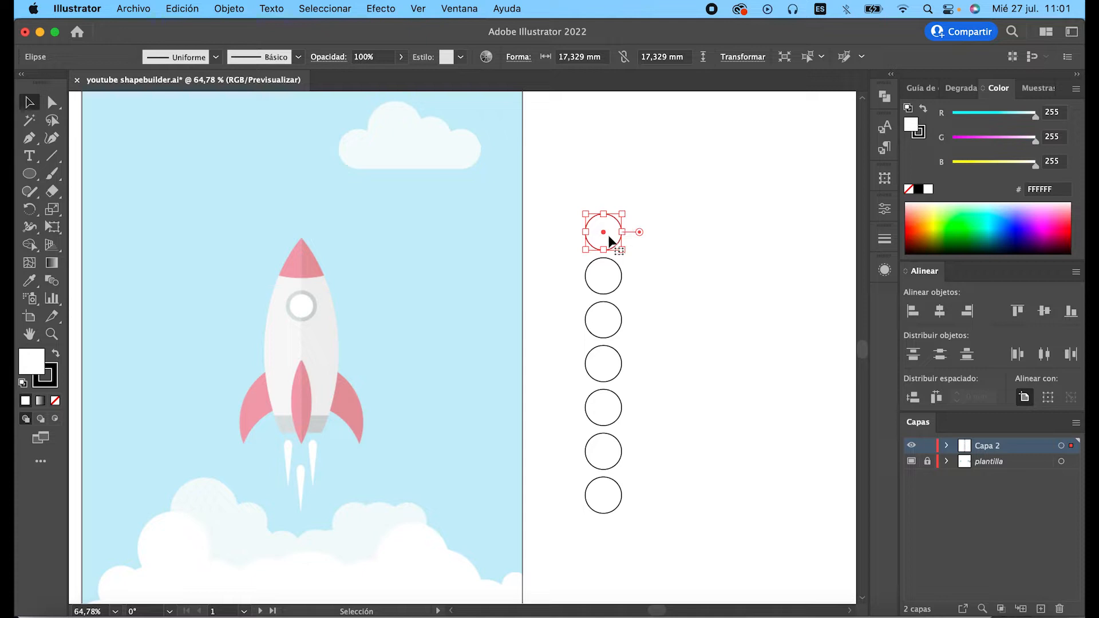
click(38, 283)
click(405, 256)
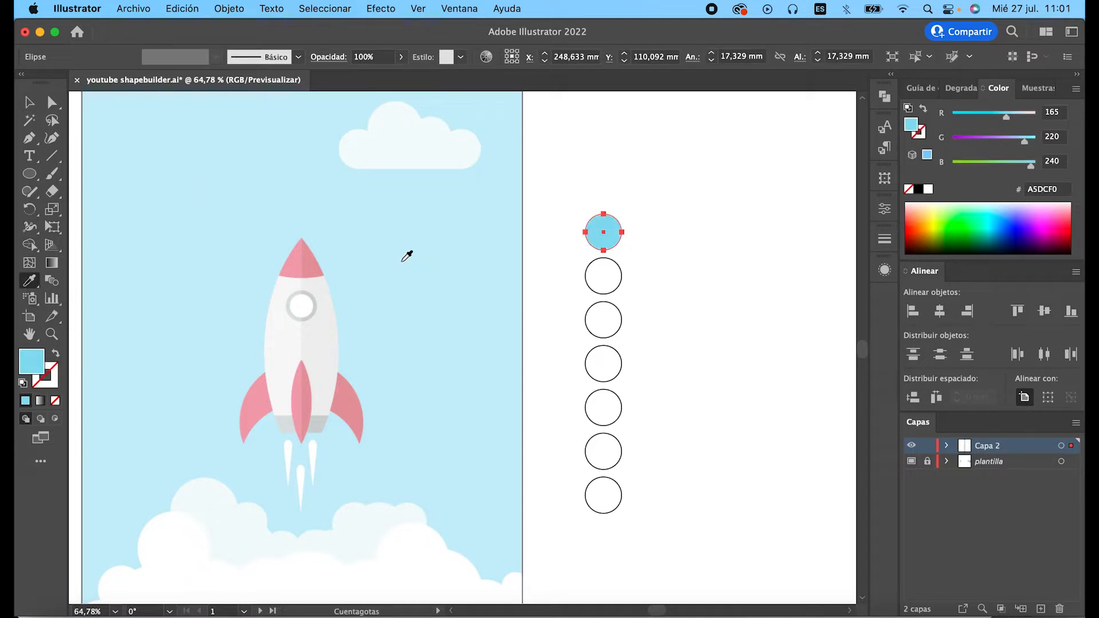
key(v)
click(588, 270)
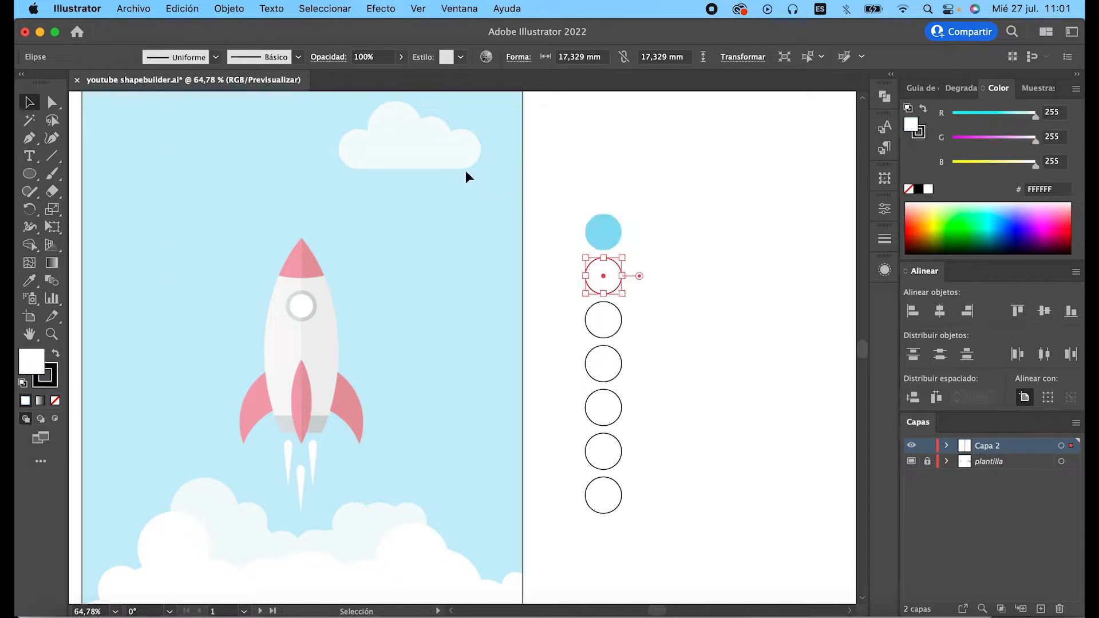
key(i)
click(437, 144)
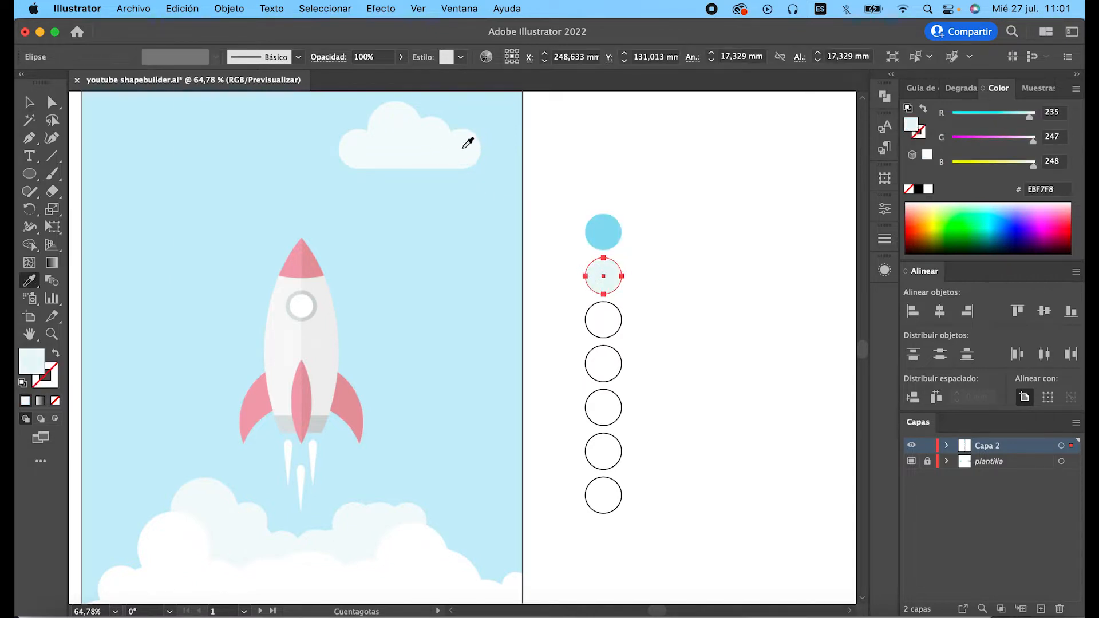
Step: Fill the third circle with the dark red and the fourth with the lighter red sampled from the rocket's nose cone
key(v)
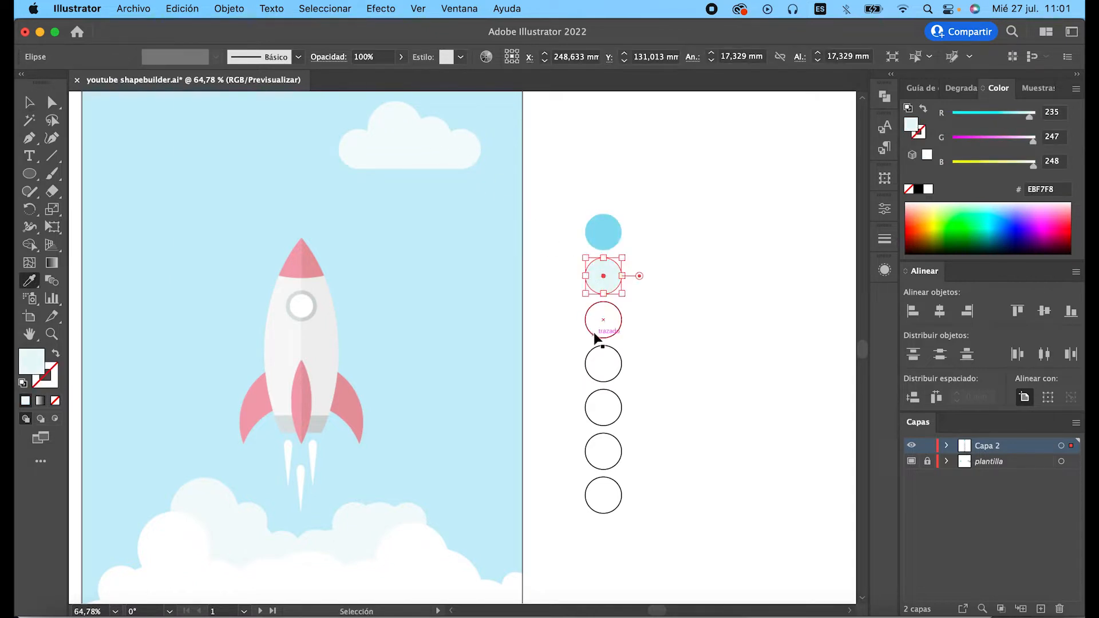
click(594, 335)
key(i)
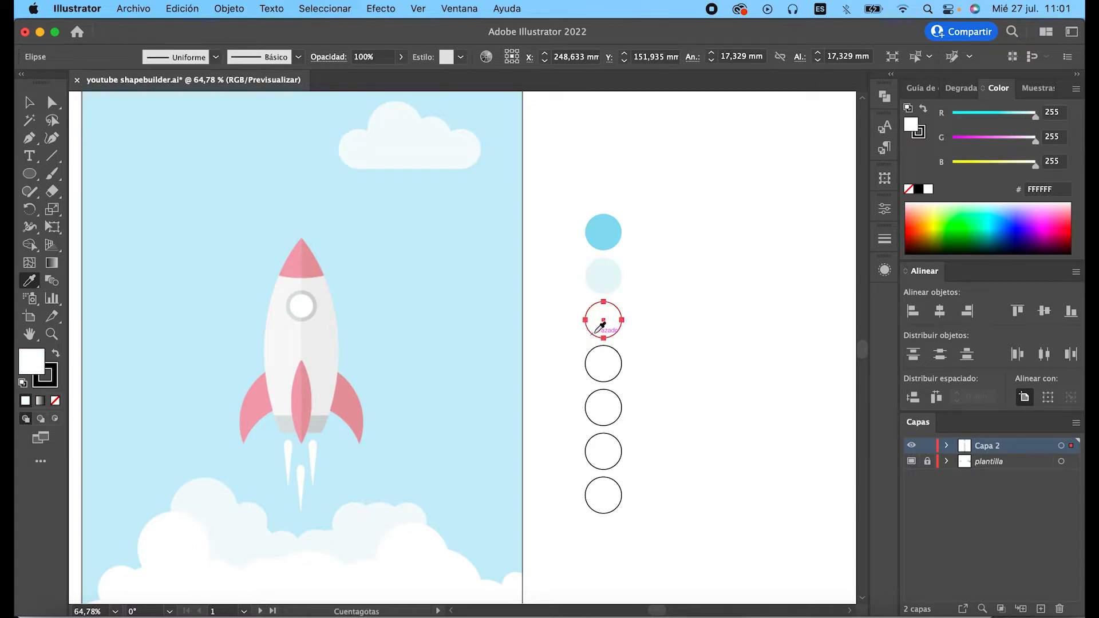
click(313, 267)
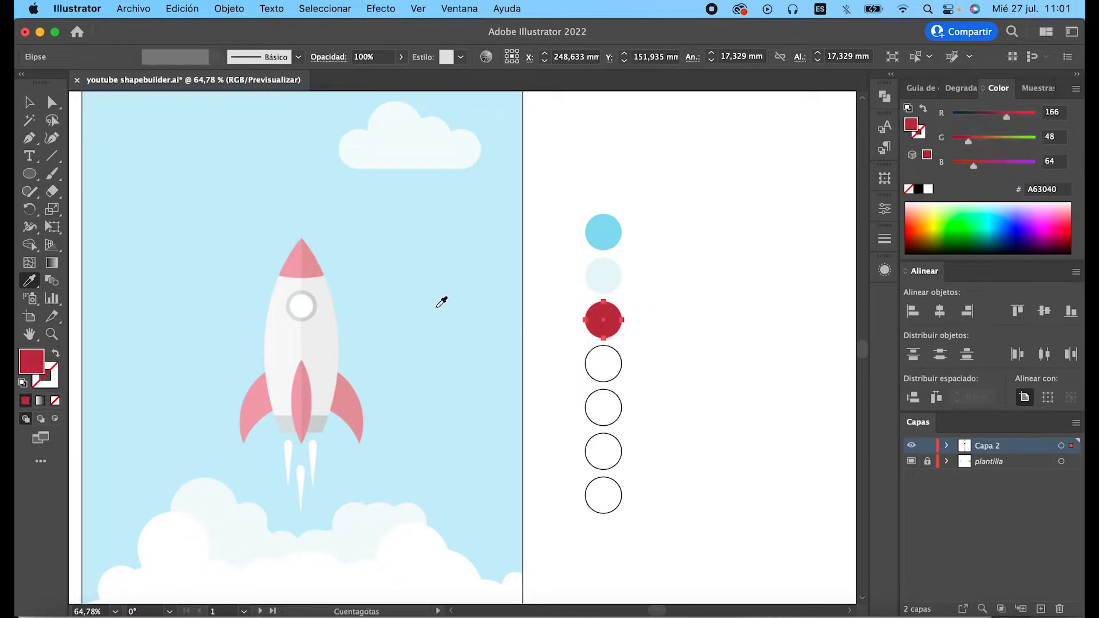
super+click(602, 366)
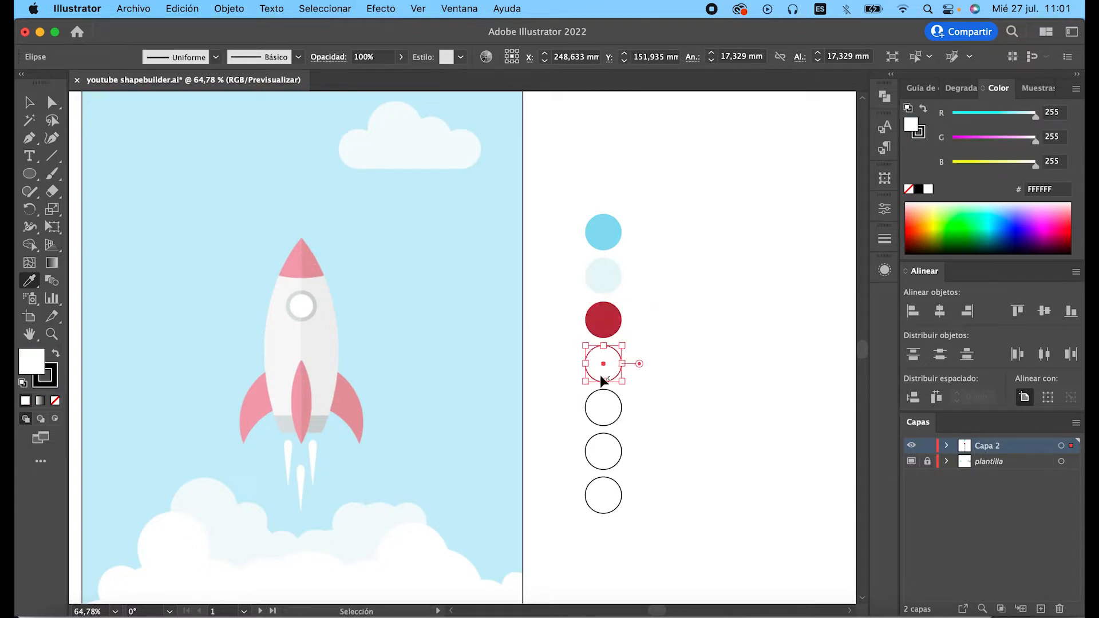
click(300, 263)
Step: Fill the fifth circle with the darker grey and the sixth with the lighter grey sampled from the rocket's body
super+click(602, 409)
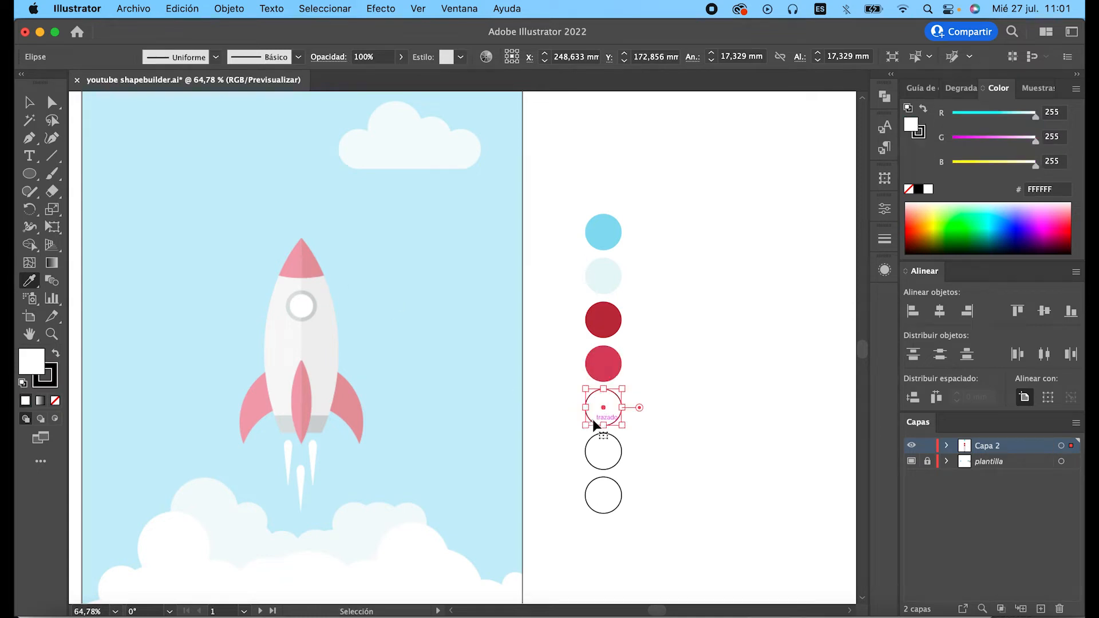
click(328, 343)
super+click(602, 458)
click(296, 360)
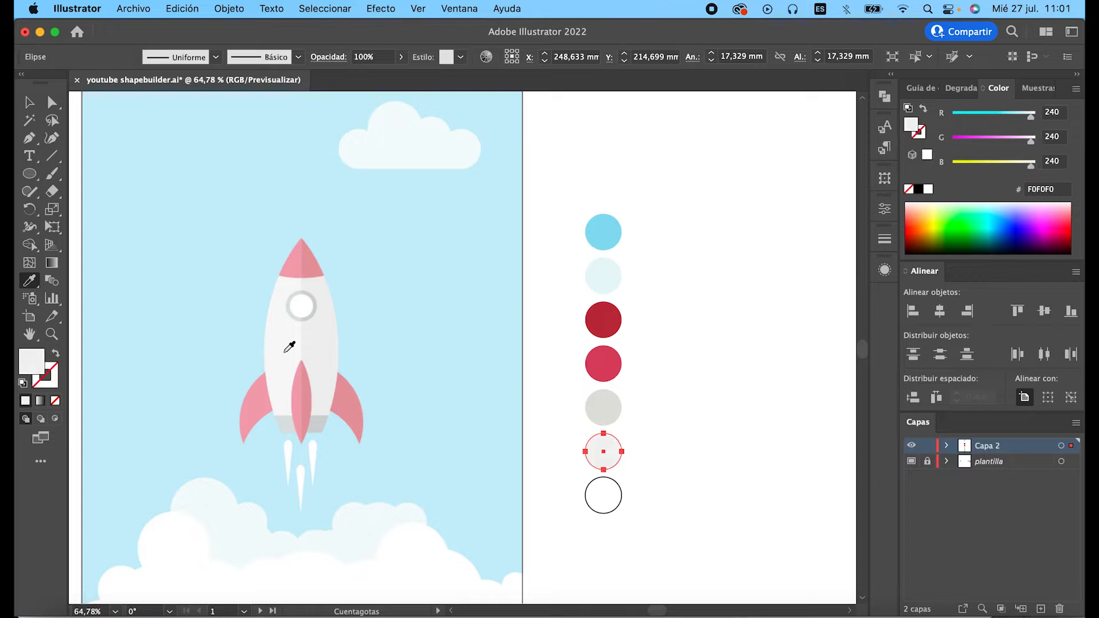
Step: Delete the unfilled seventh circle at the end of the column
key(v)
click(611, 501)
key(Delete)
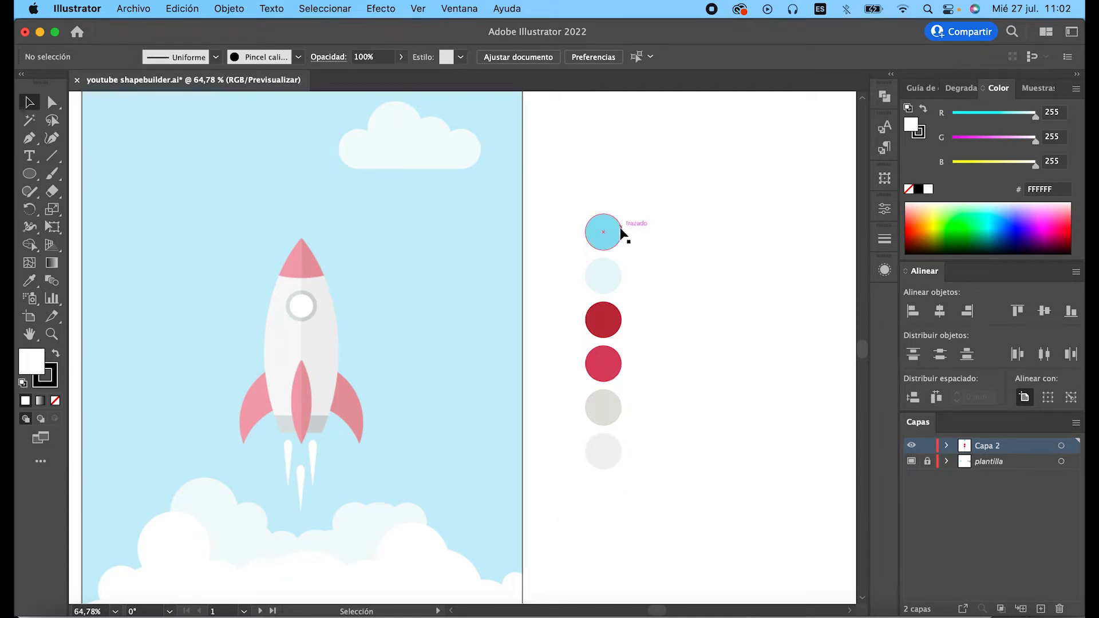
Step: Add the colours of all six filled circles to the document's swatches, keeping the circles' own fills
drag(636, 226, 583, 484)
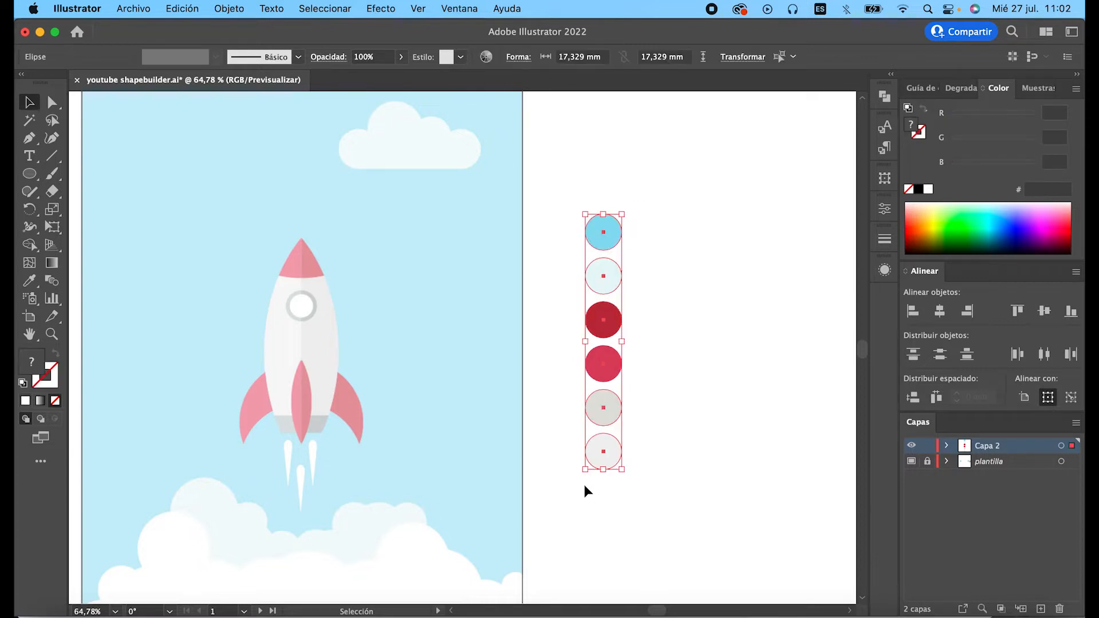
click(1032, 88)
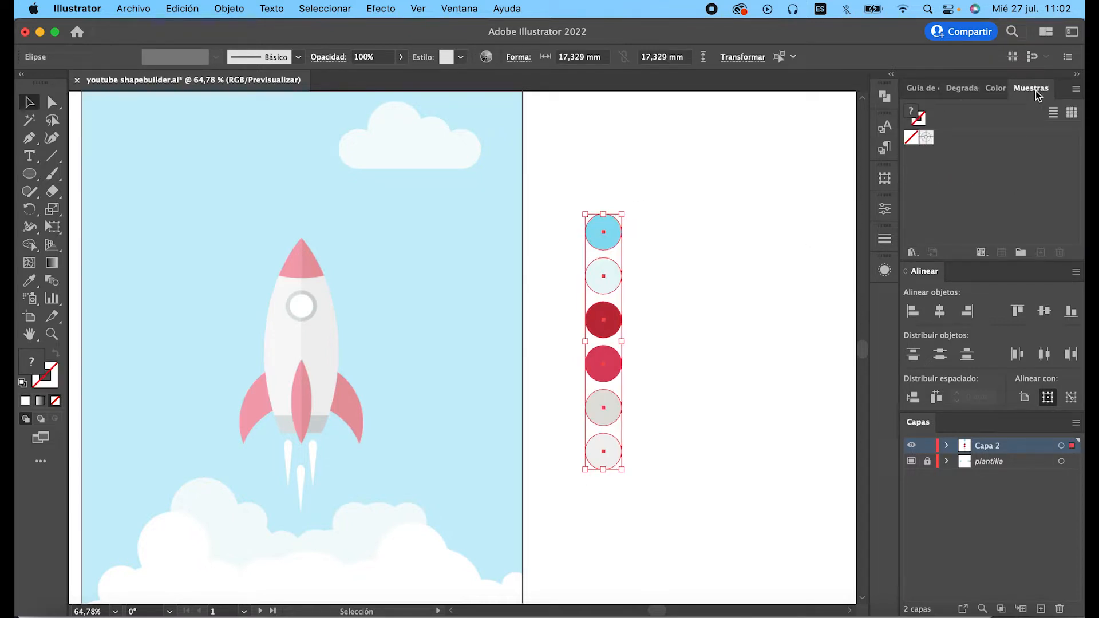
click(1076, 89)
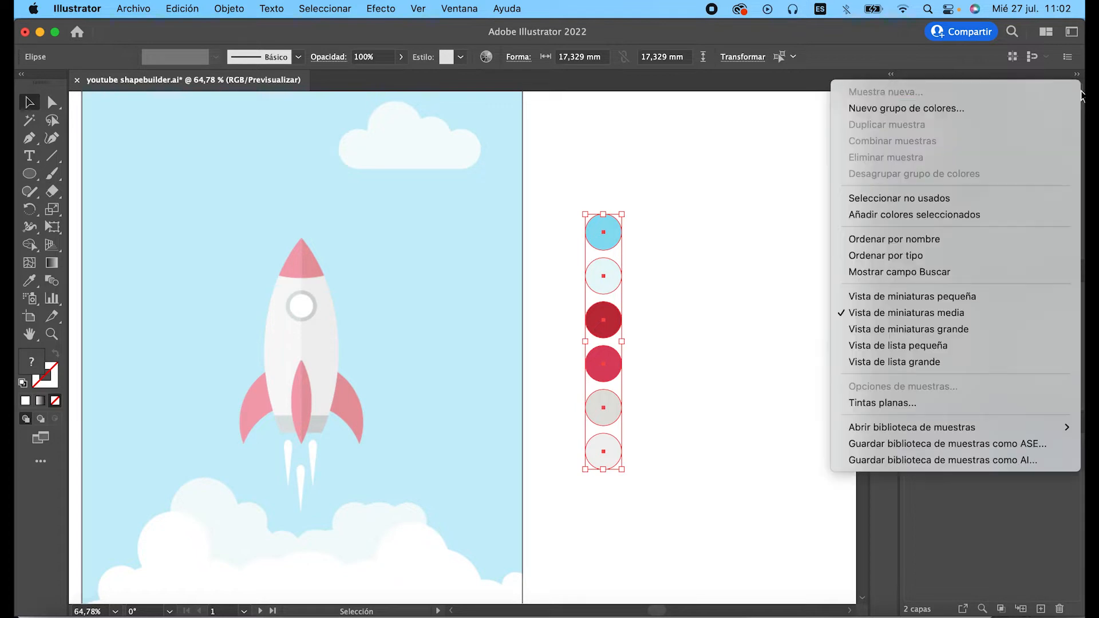
click(960, 216)
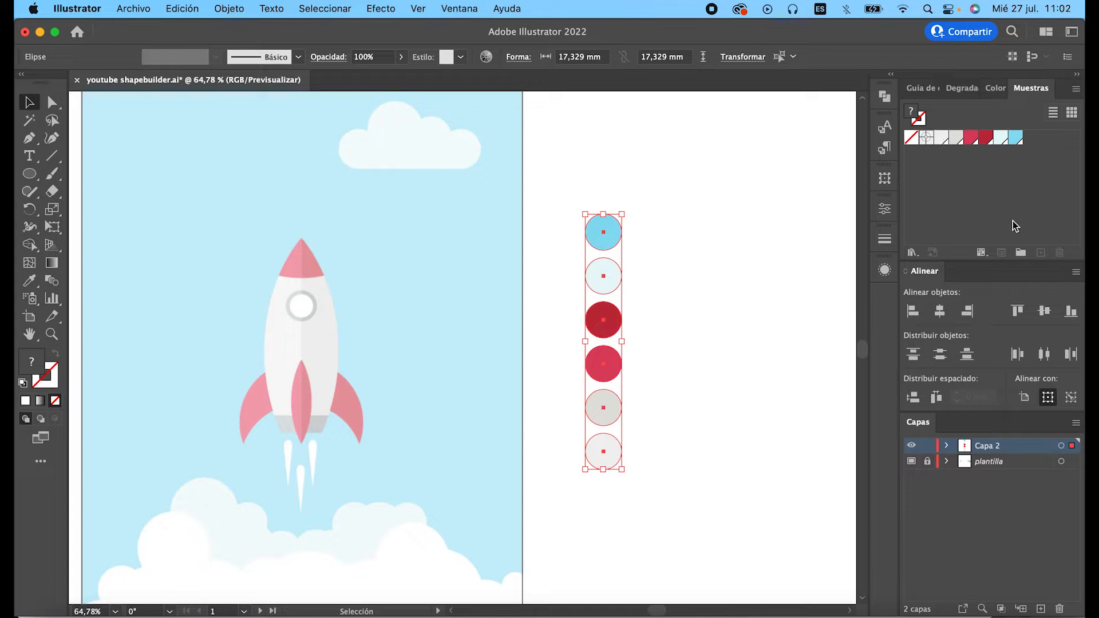
click(941, 139)
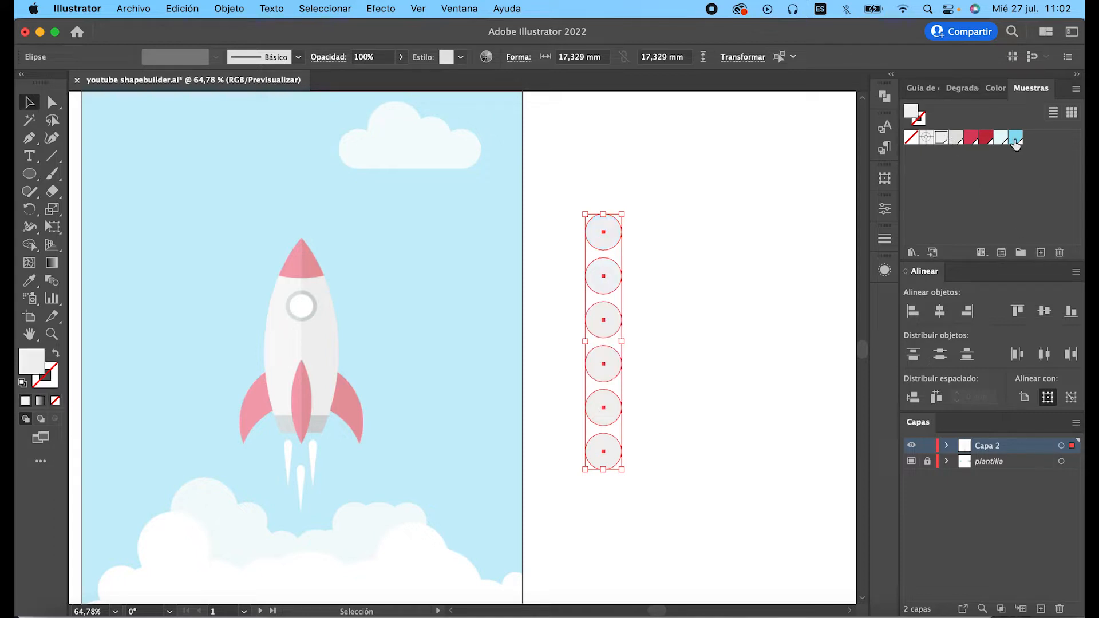
key(super+z)
Step: Organise the six saved colour swatches into a new colour group, keeping the default group name
click(687, 274)
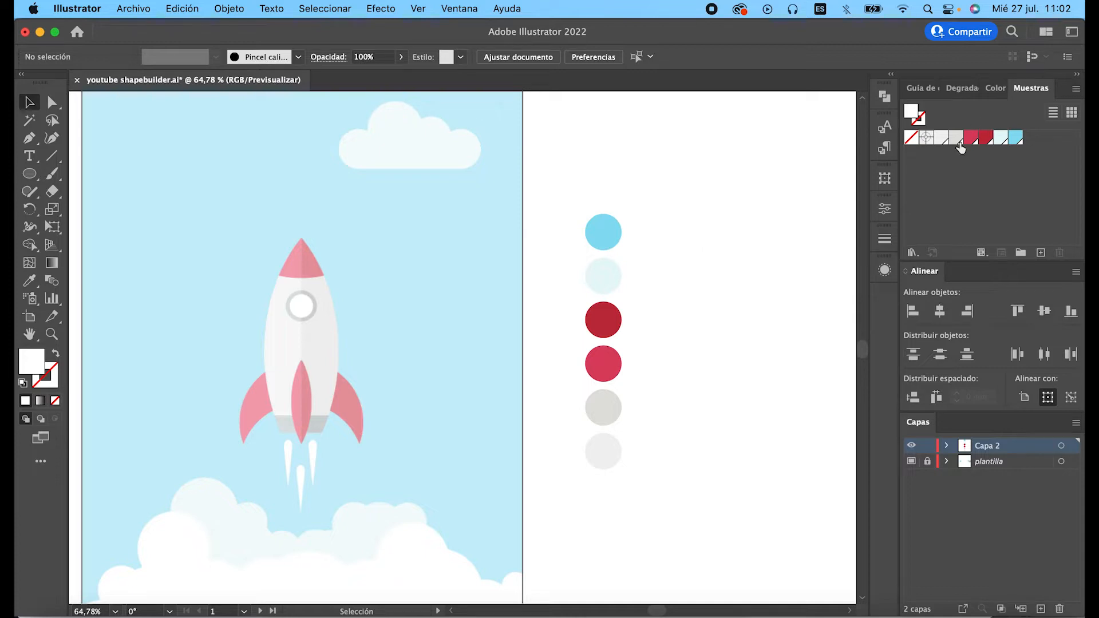
click(941, 139)
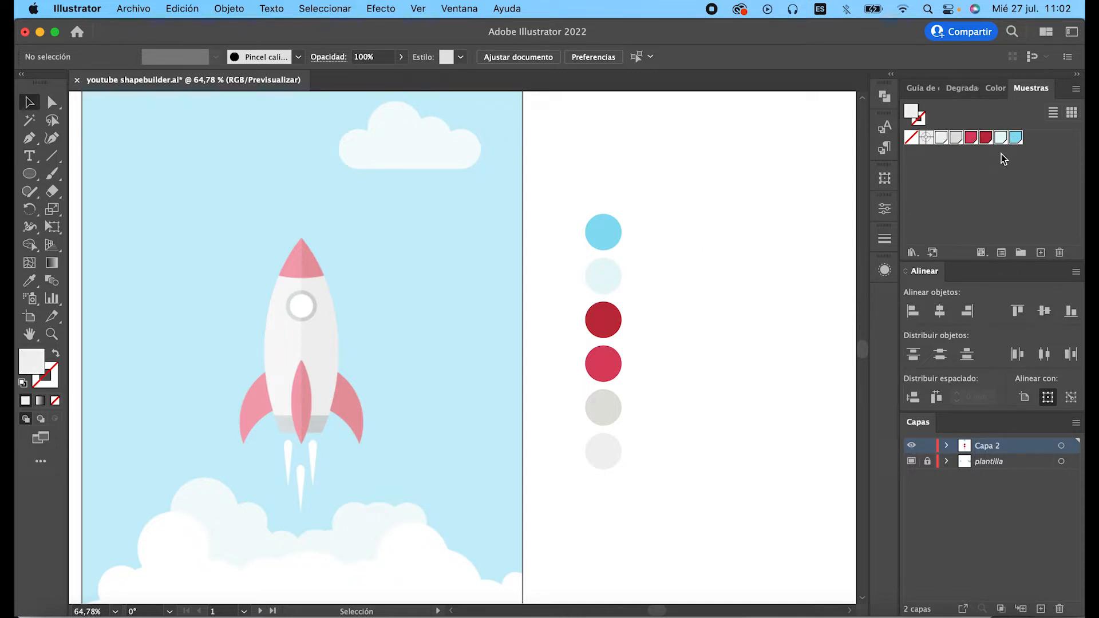
click(1021, 254)
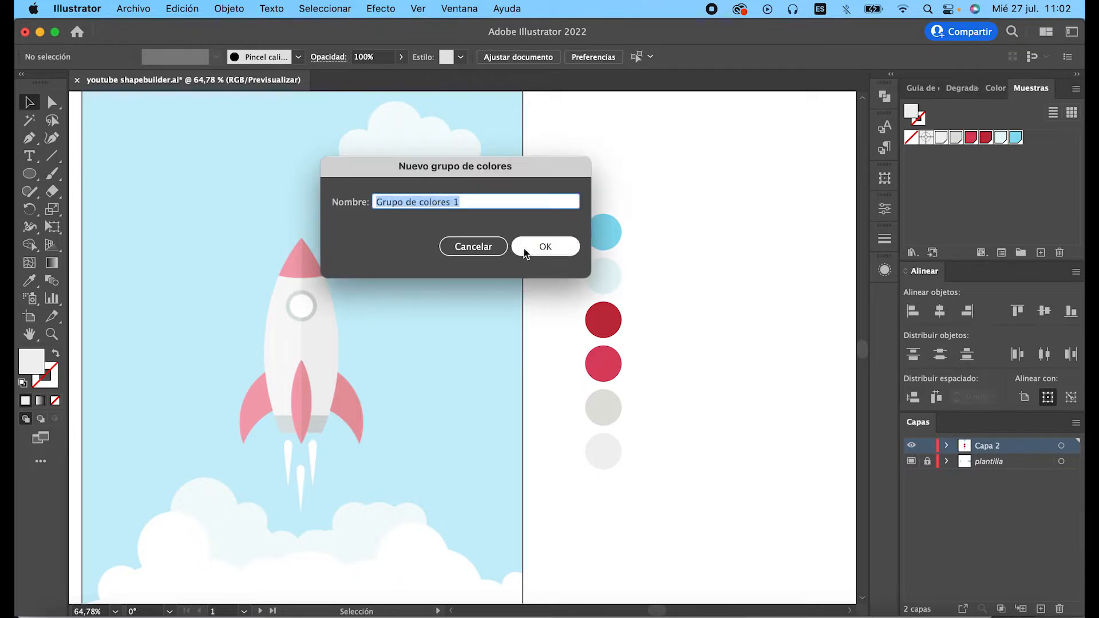
click(542, 250)
click(936, 187)
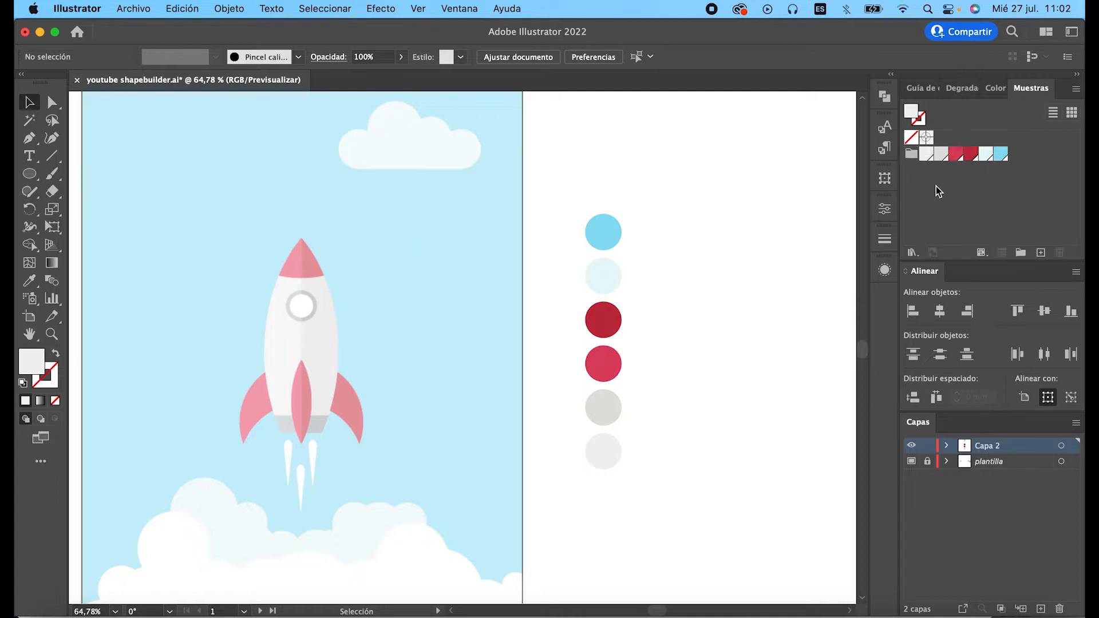
Step: Examine the line-drawing template on the first artboard, from the rocket outline up to the larger cloud
key(z)
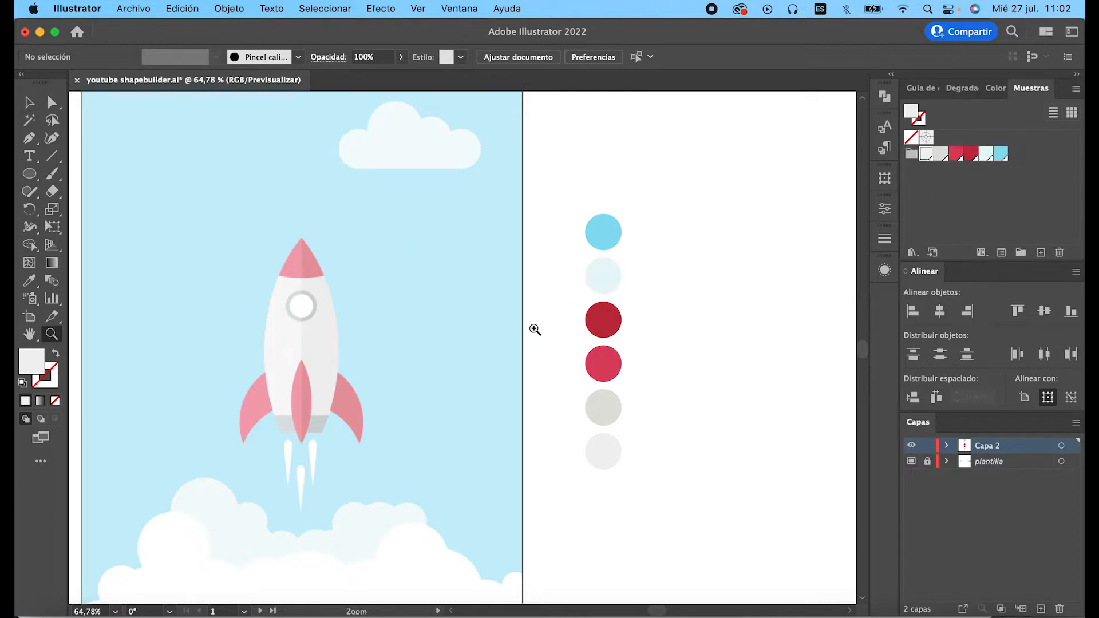
alt+click(367, 323)
alt+click(367, 322)
scroll(367, 322, left, 3)
key(v)
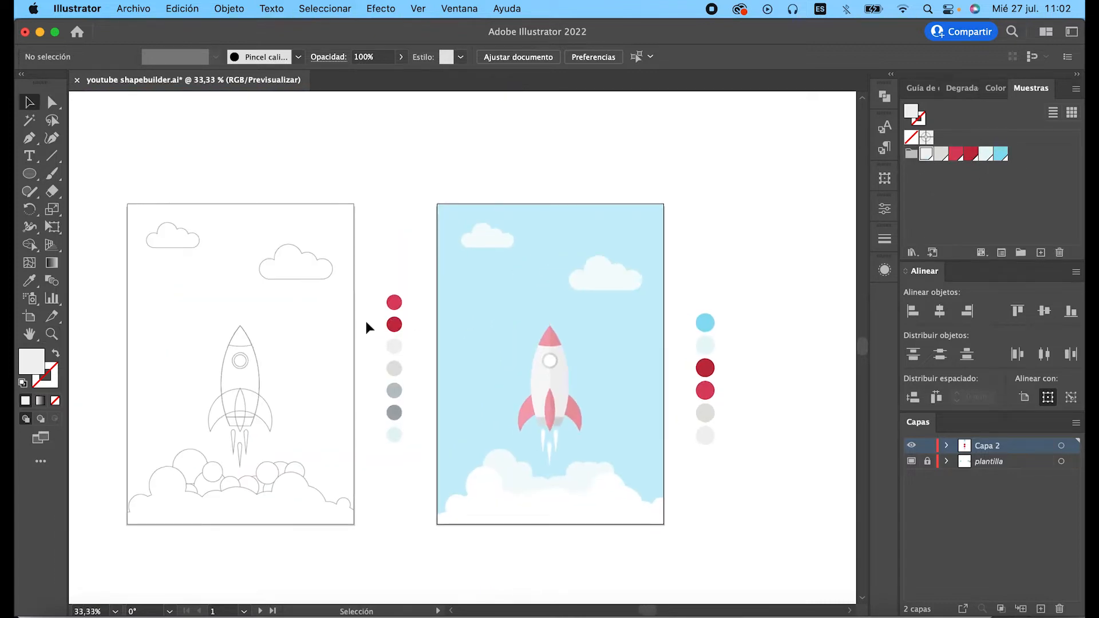
scroll(366, 322, left, 3)
scroll(366, 323, down, 1)
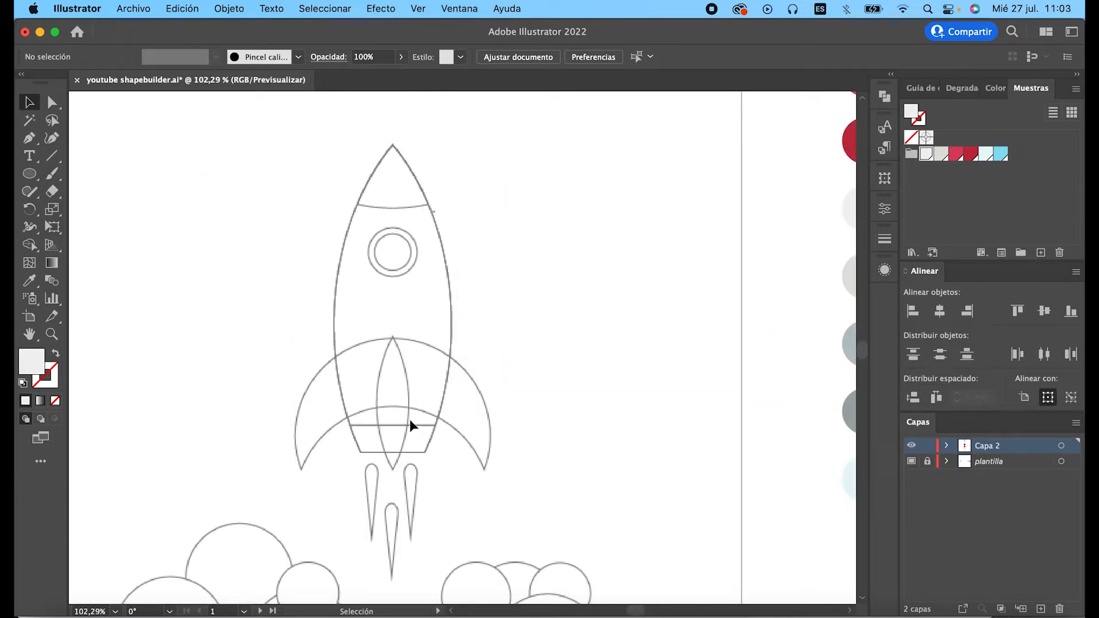
scroll(537, 410, up, 5)
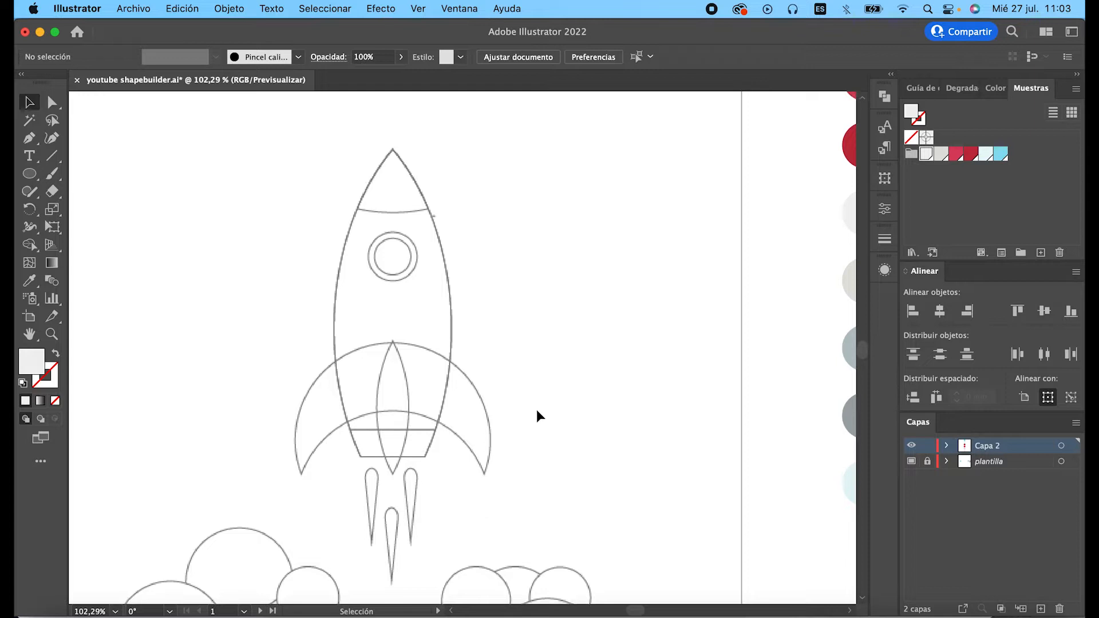
scroll(544, 286, up, 3)
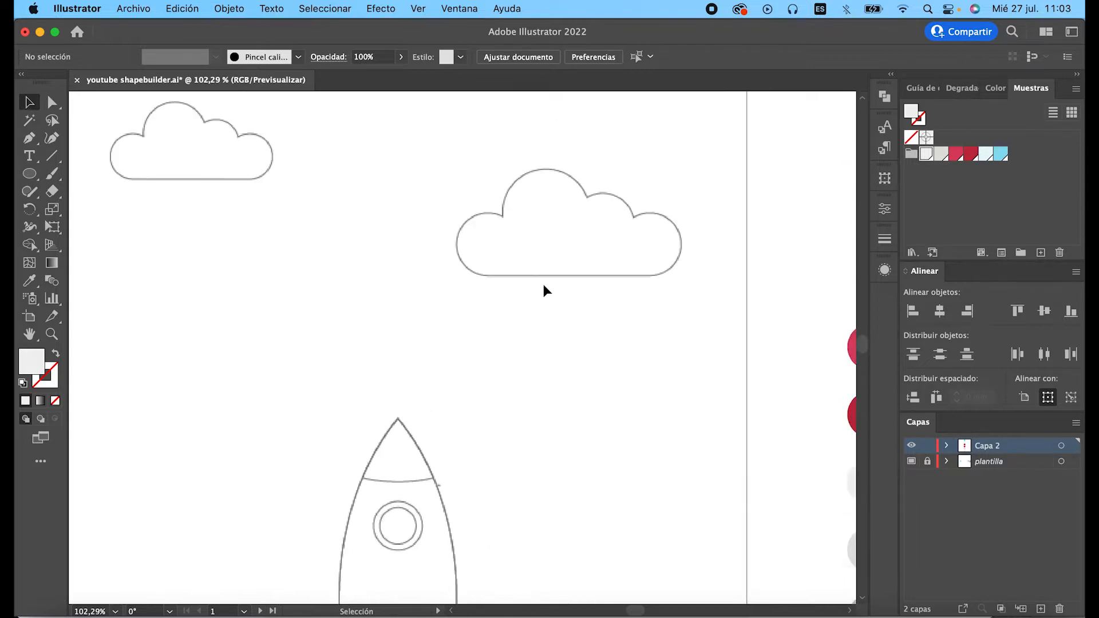
scroll(547, 270, up, 4)
scroll(549, 277, up, 3)
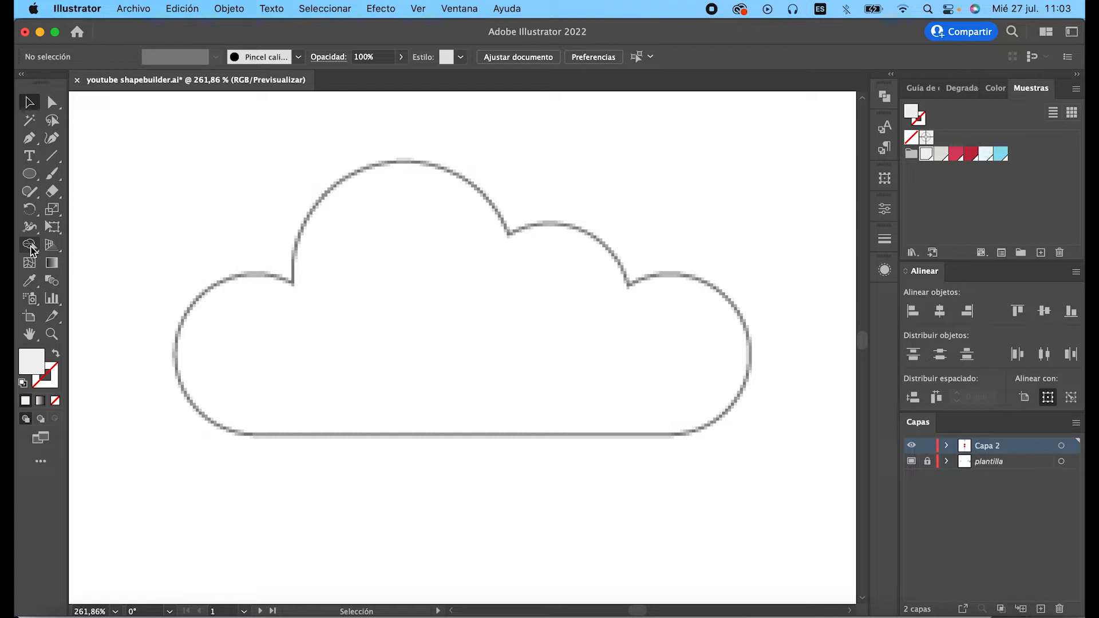
Step: Display the Pathfinder (Buscatrazos) shape modes for a look and put them away again
click(459, 8)
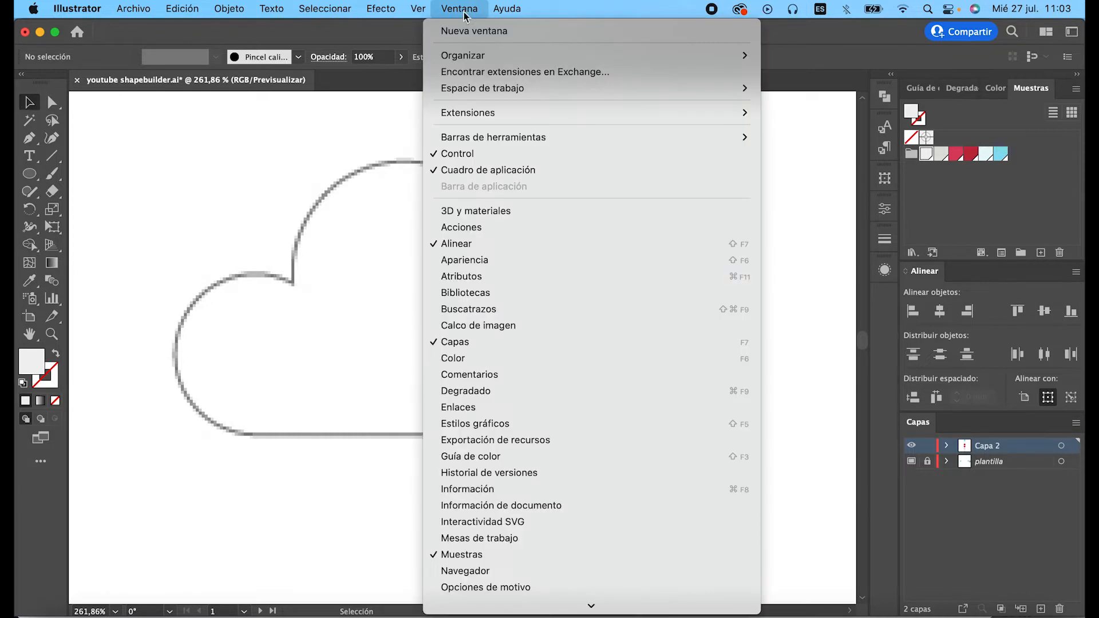
click(491, 310)
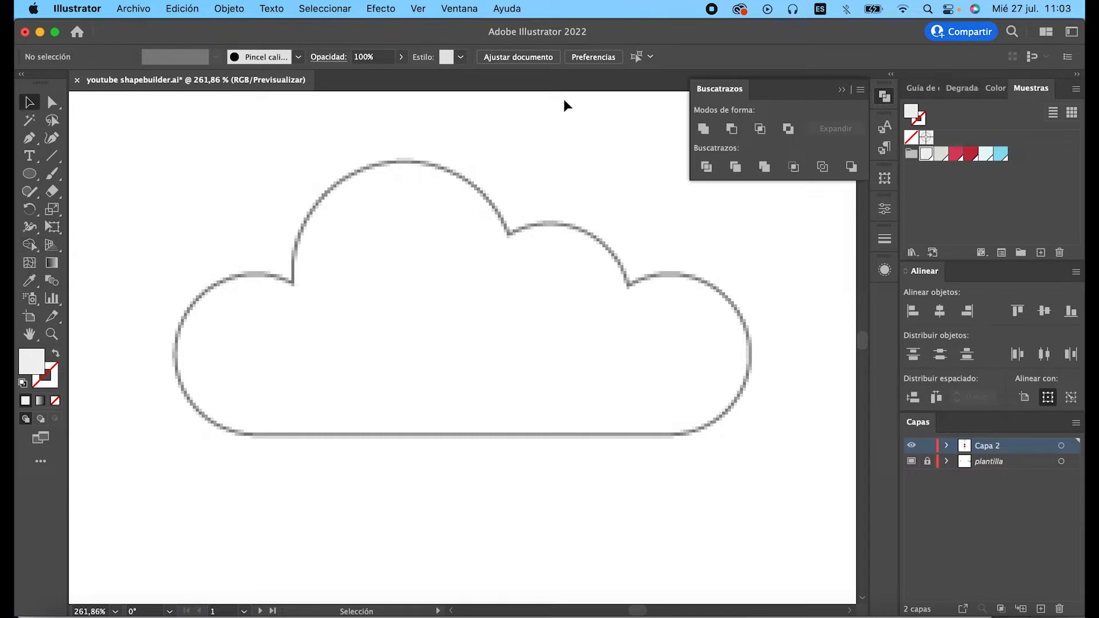
click(841, 90)
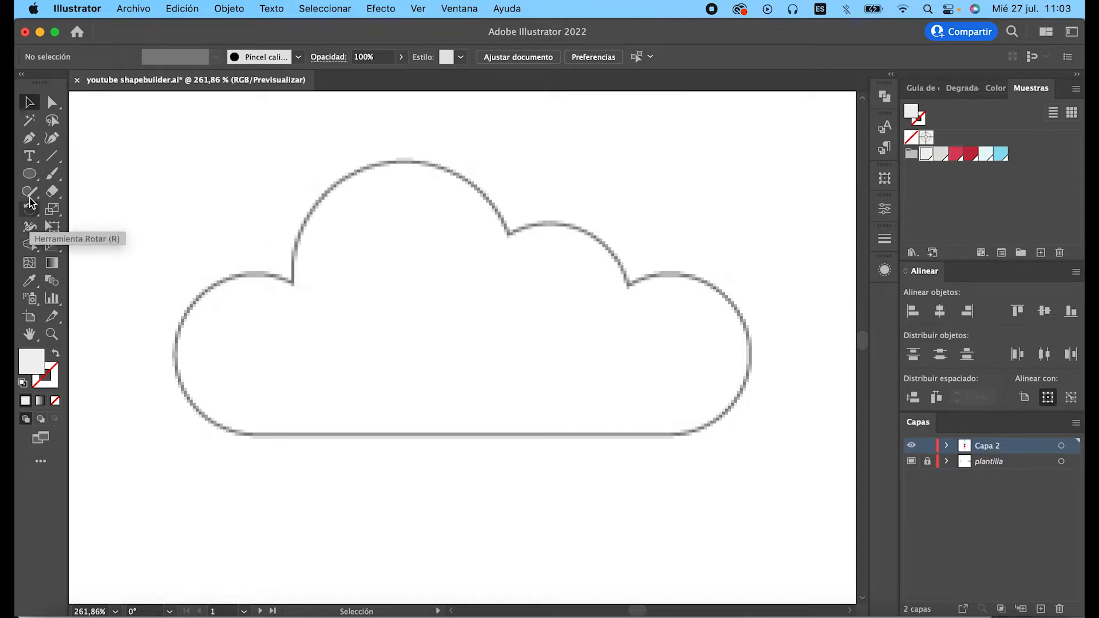
Step: Draw a circle about 19 mm across over the larger cloud's left lobe and copy it onto the right lobe
click(30, 174)
drag(181, 275, 322, 435)
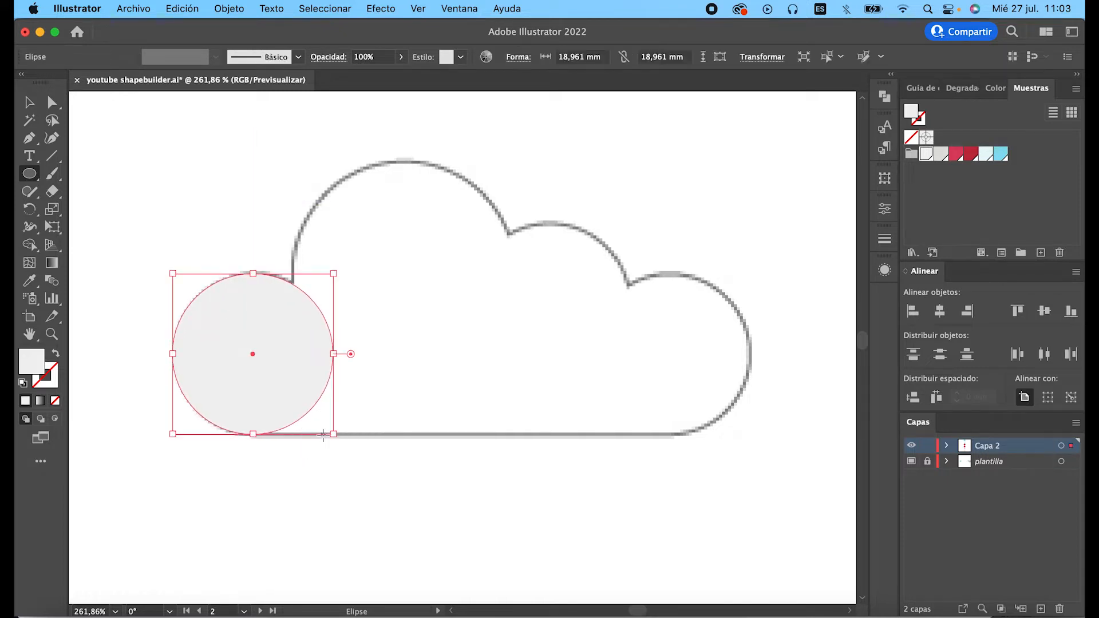
key(v)
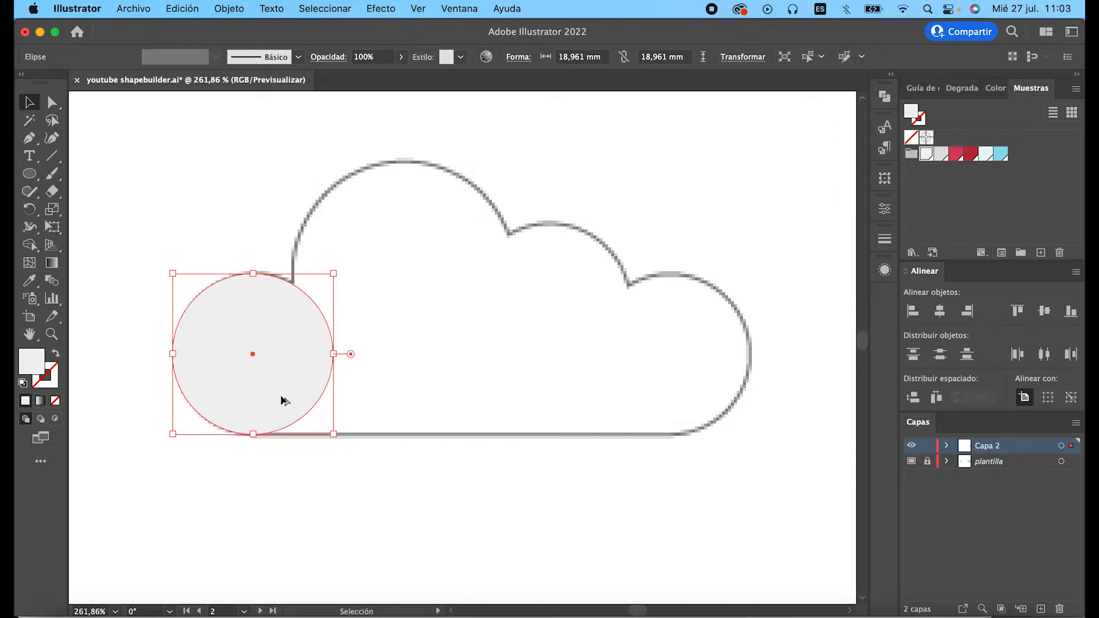
drag(282, 399, 703, 424)
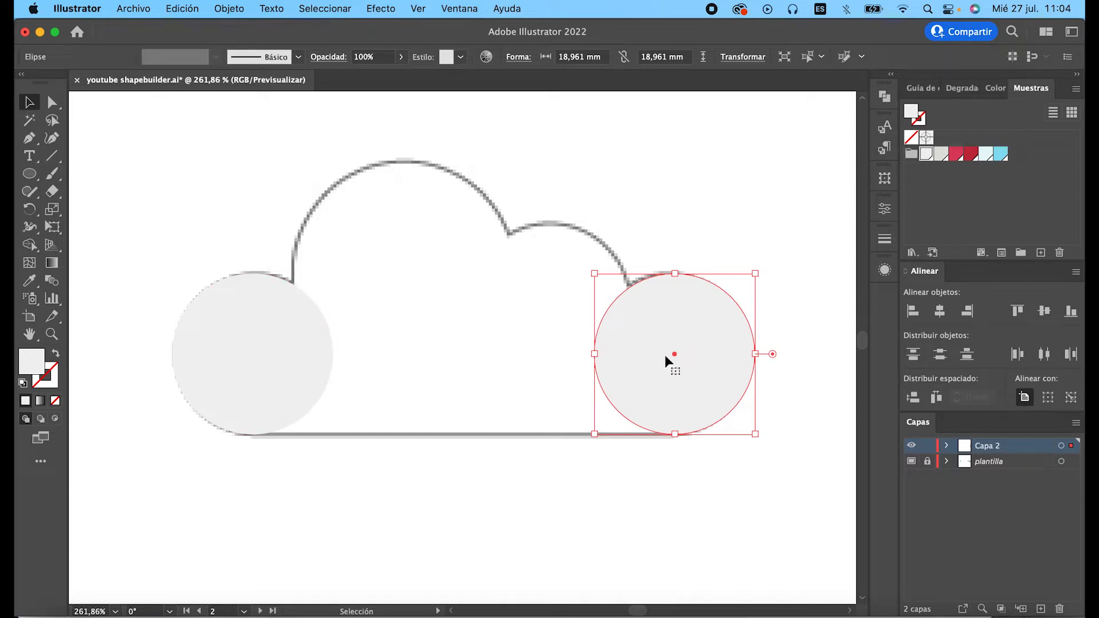
Step: Place copies of the circle over the cloud's two upper lobes, enlarging the one on the tallest lobe to match the template
drag(687, 370, 392, 258)
drag(461, 323, 541, 389)
drag(474, 342, 465, 340)
click(441, 549)
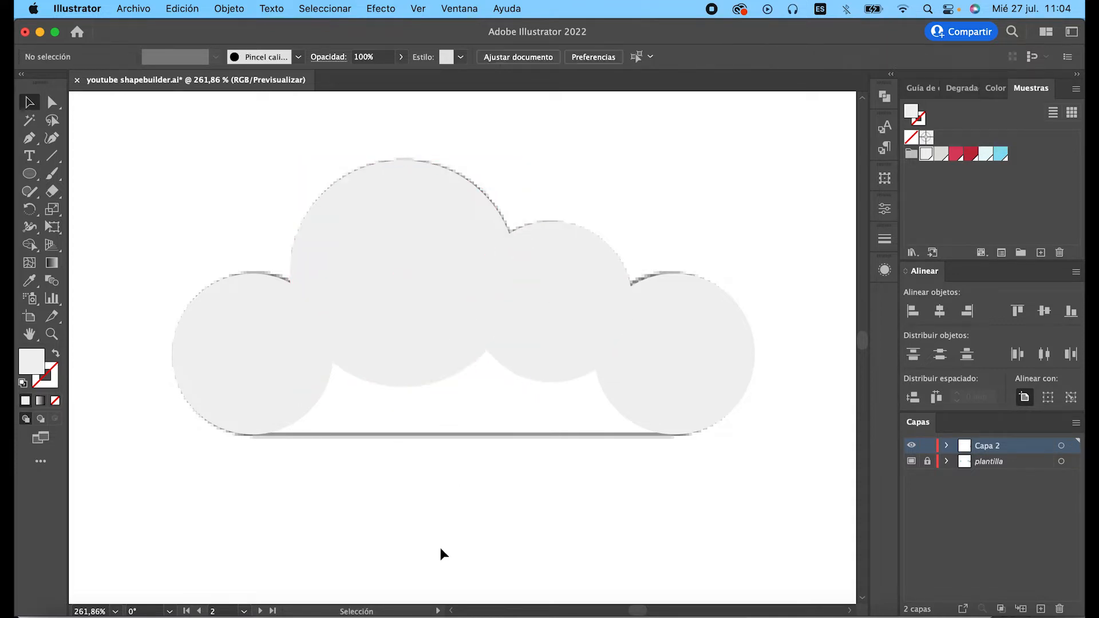
Step: In outline view, draw a horizontal line about 50 mm long joining the lowest points of the cloud's two outer circles
key(super+y)
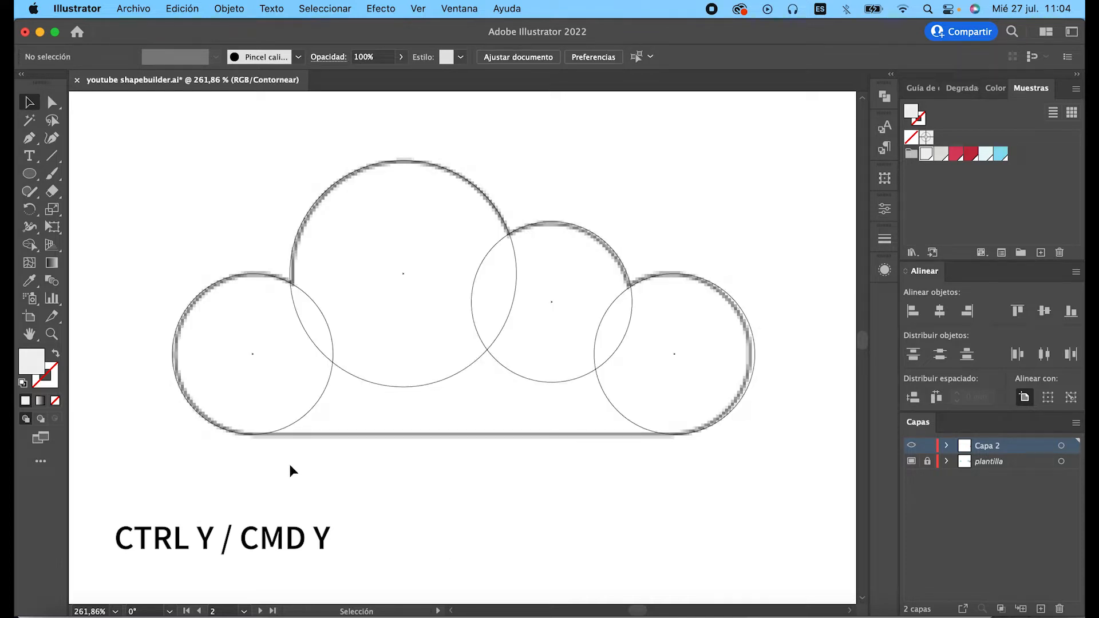
click(52, 157)
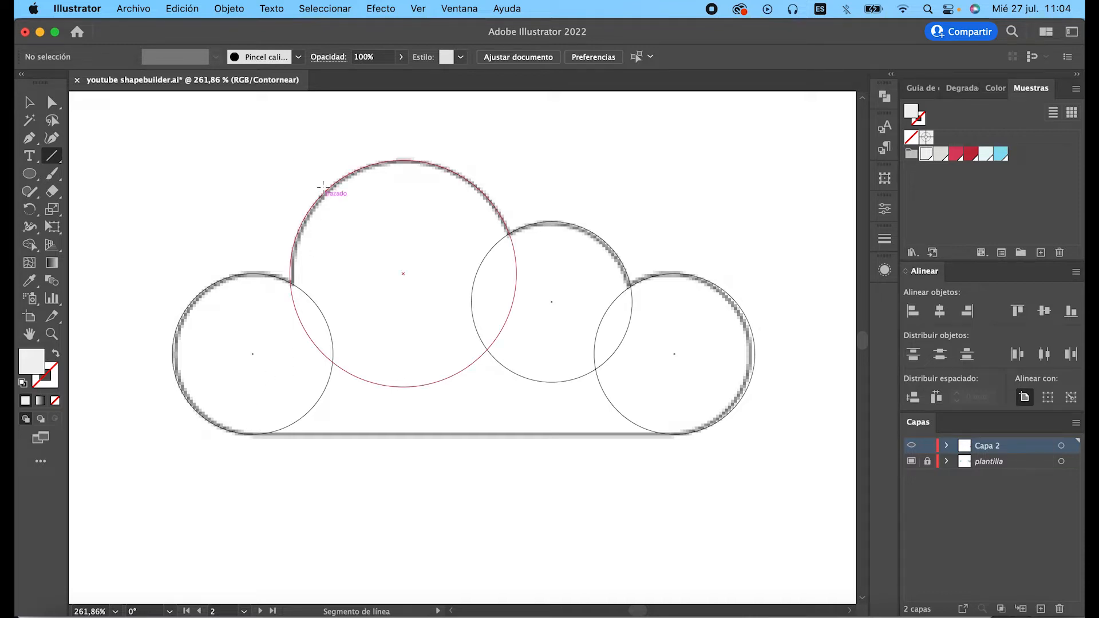
click(419, 9)
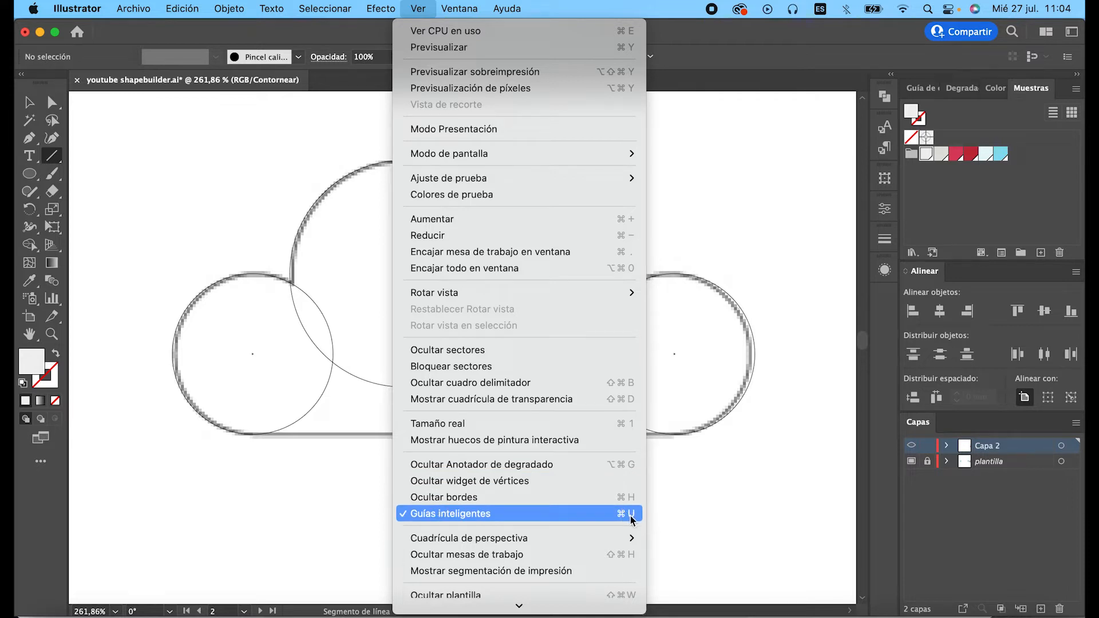
click(419, 9)
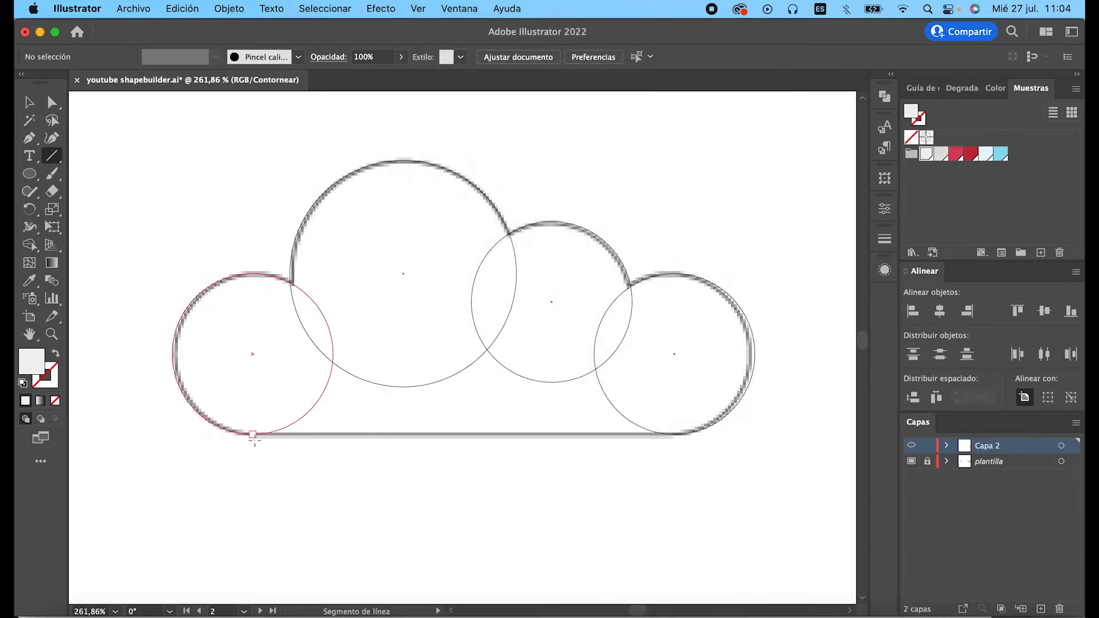
drag(252, 434, 676, 434)
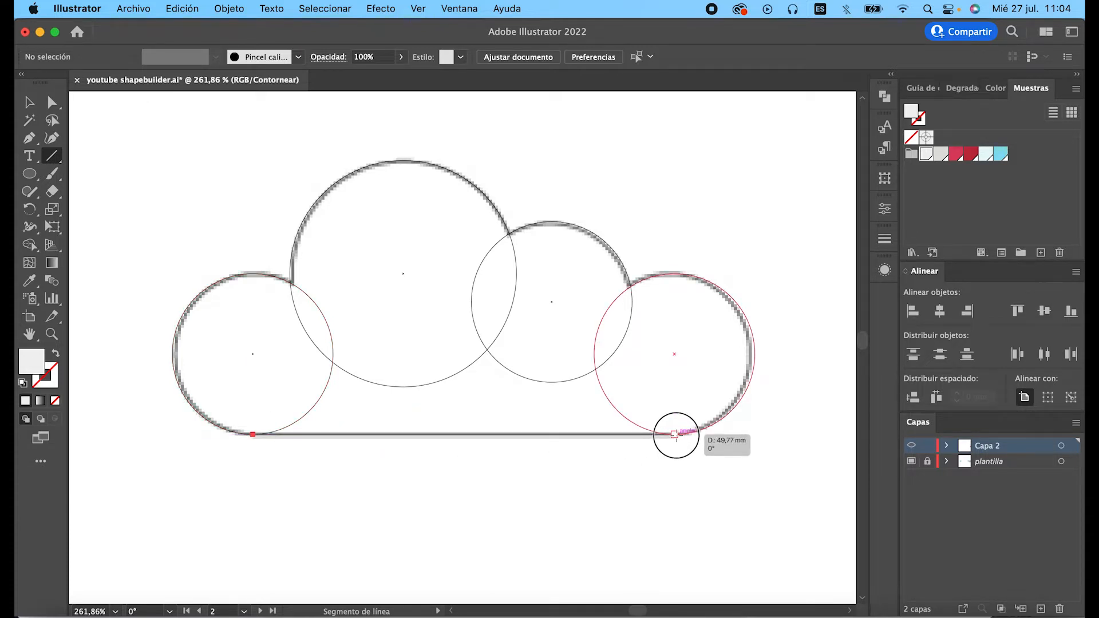
drag(676, 434, 676, 434)
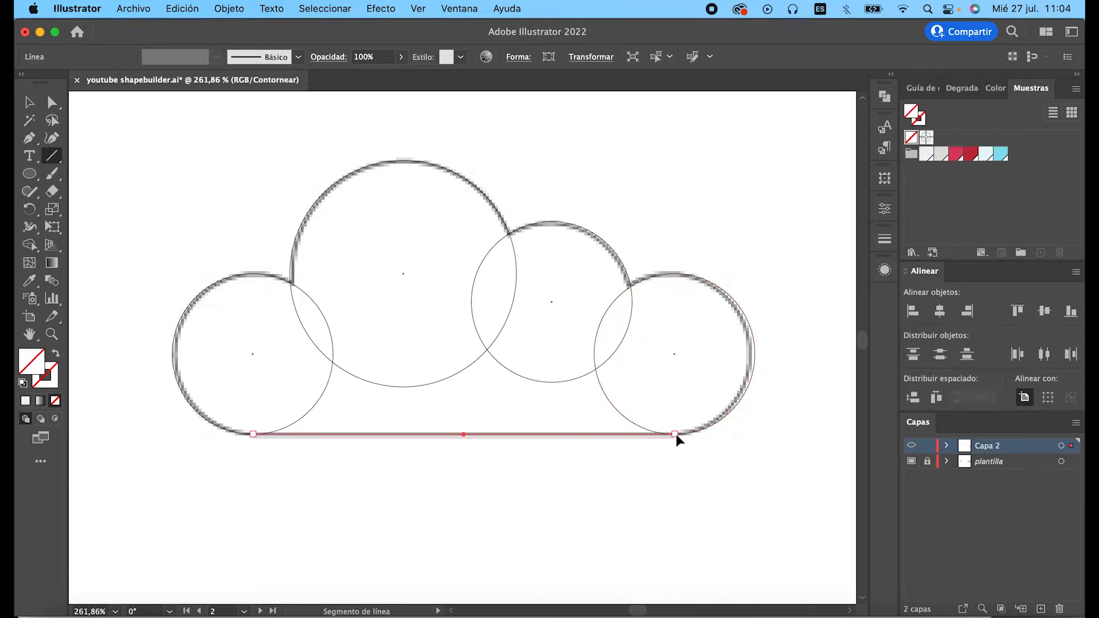
Step: Hide the plantilla layer so only the cloud's circles and base line are shown
click(910, 463)
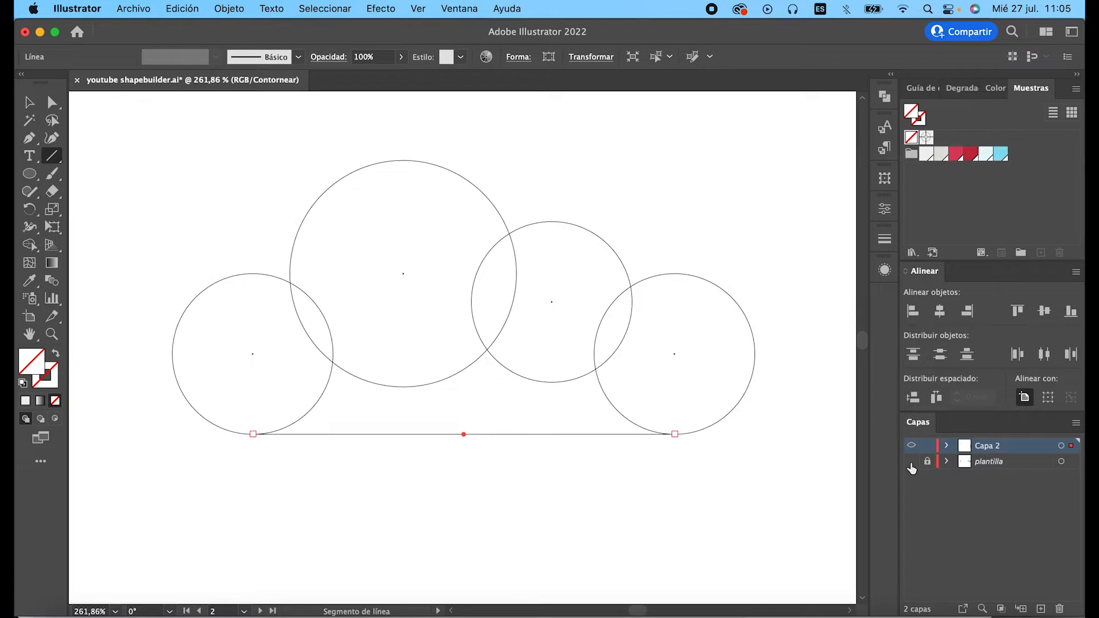
click(911, 464)
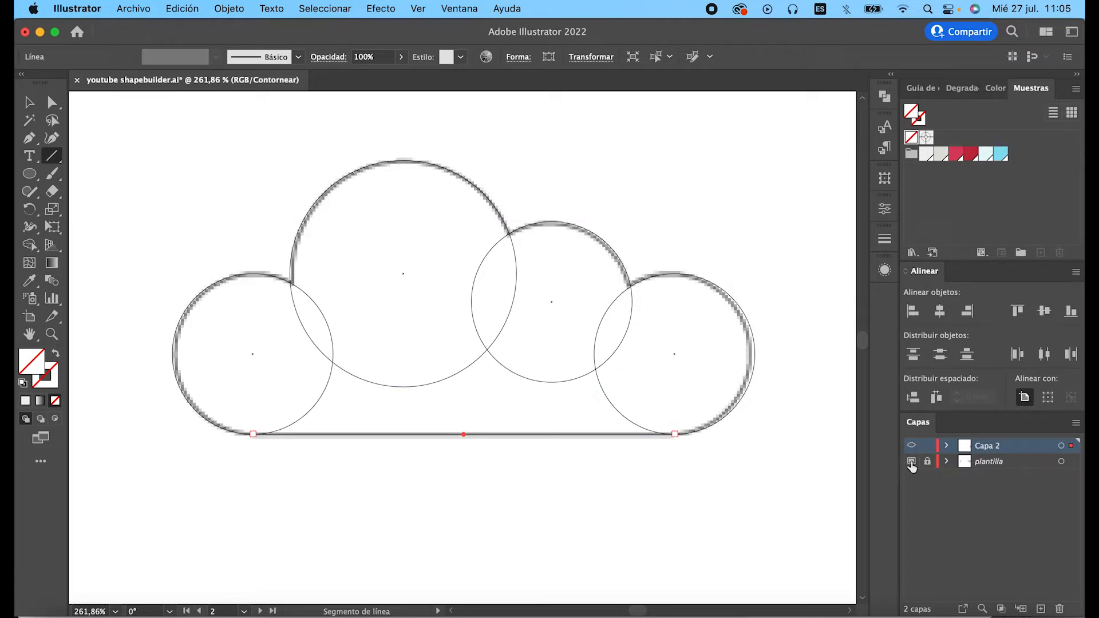
click(912, 461)
Step: Merge all four circles and the enclosed area above the base line into a single cloud shape with the Shape Builder tool
click(32, 105)
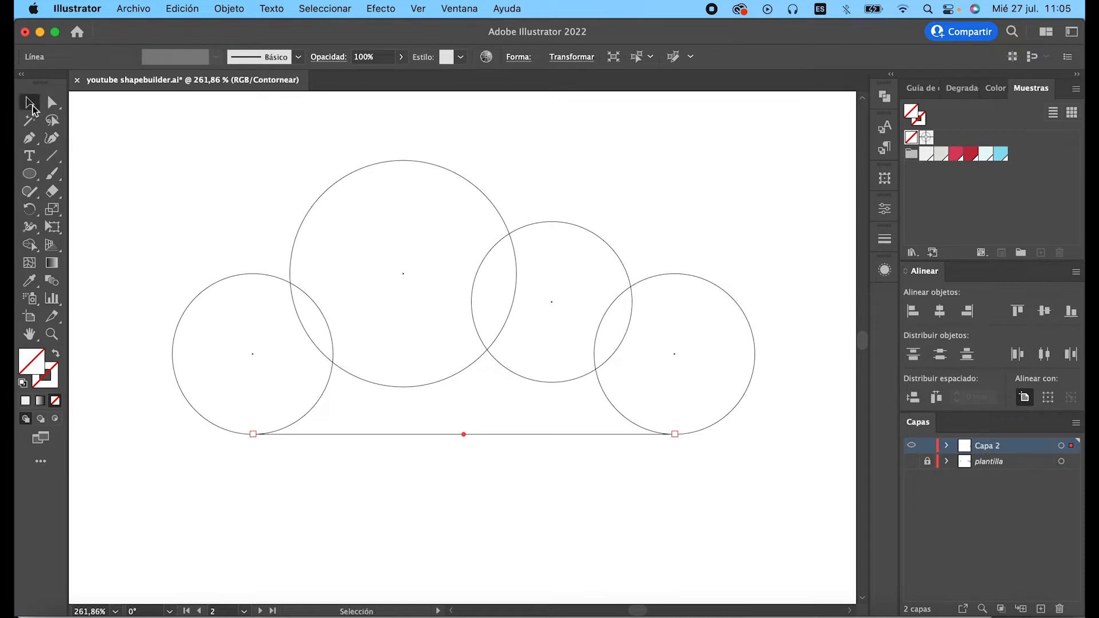
click(210, 211)
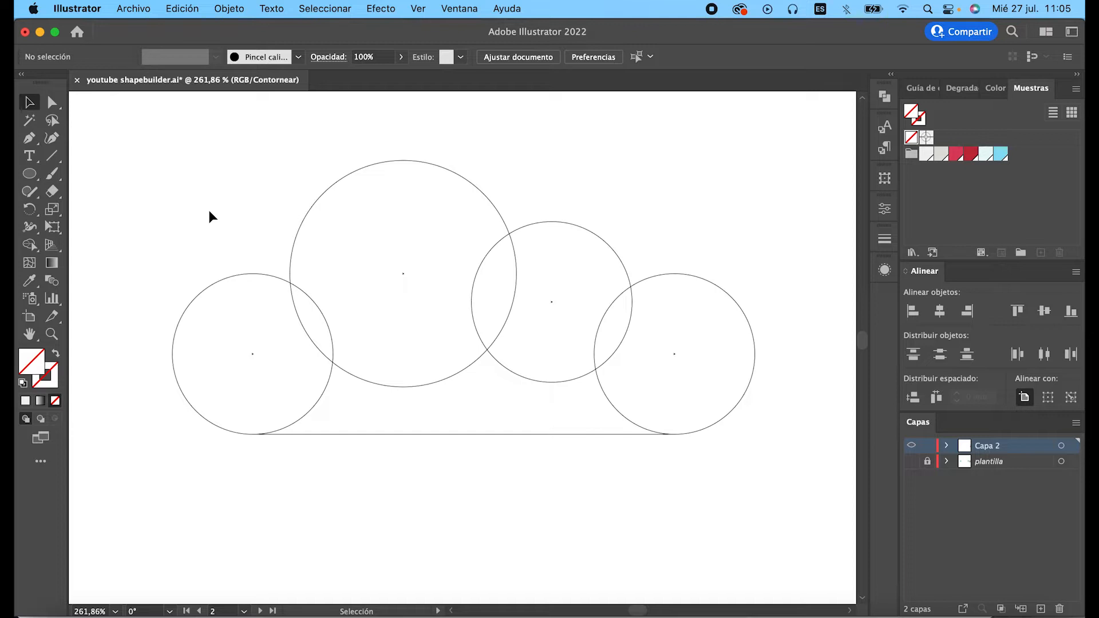
drag(238, 235, 762, 484)
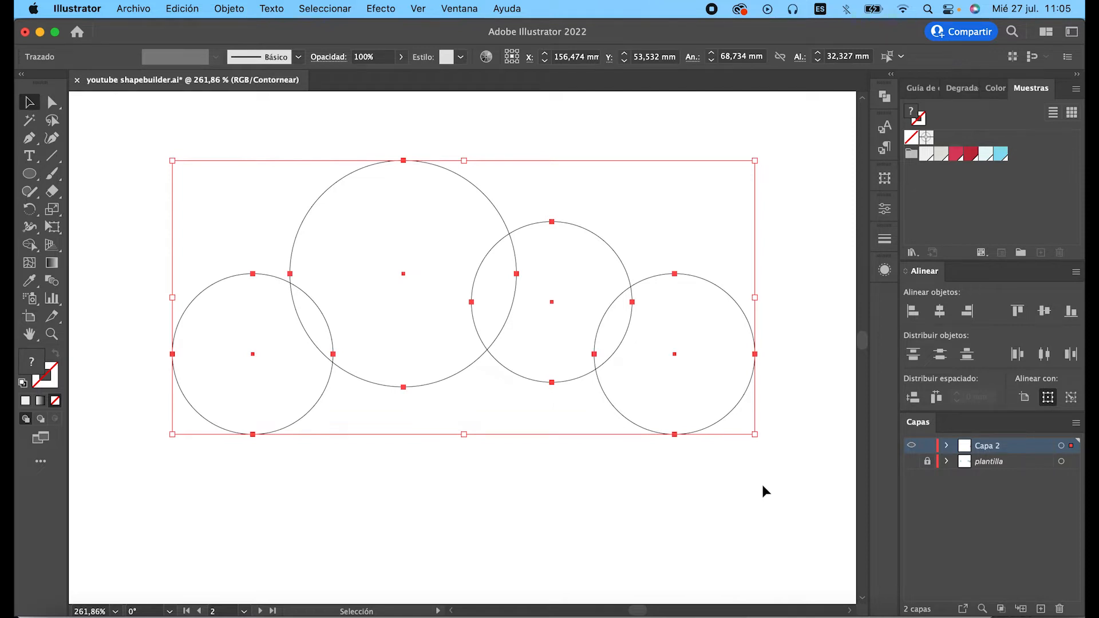
click(30, 246)
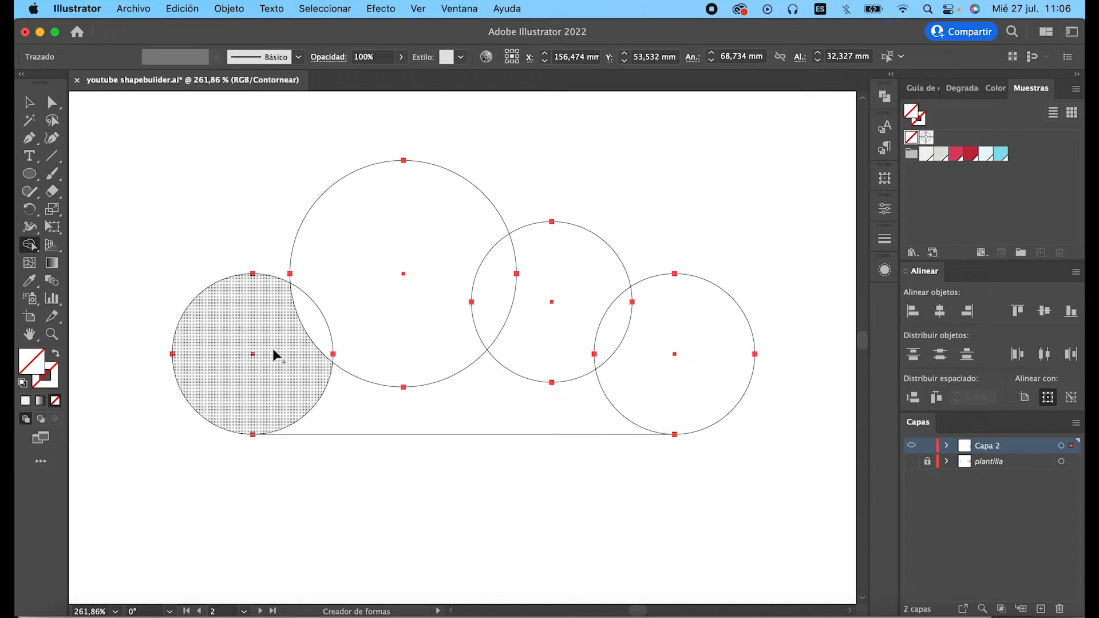
mouse_move(274, 356)
mouse_down()
mouse_move(299, 319)
mouse_move(308, 327)
mouse_up()
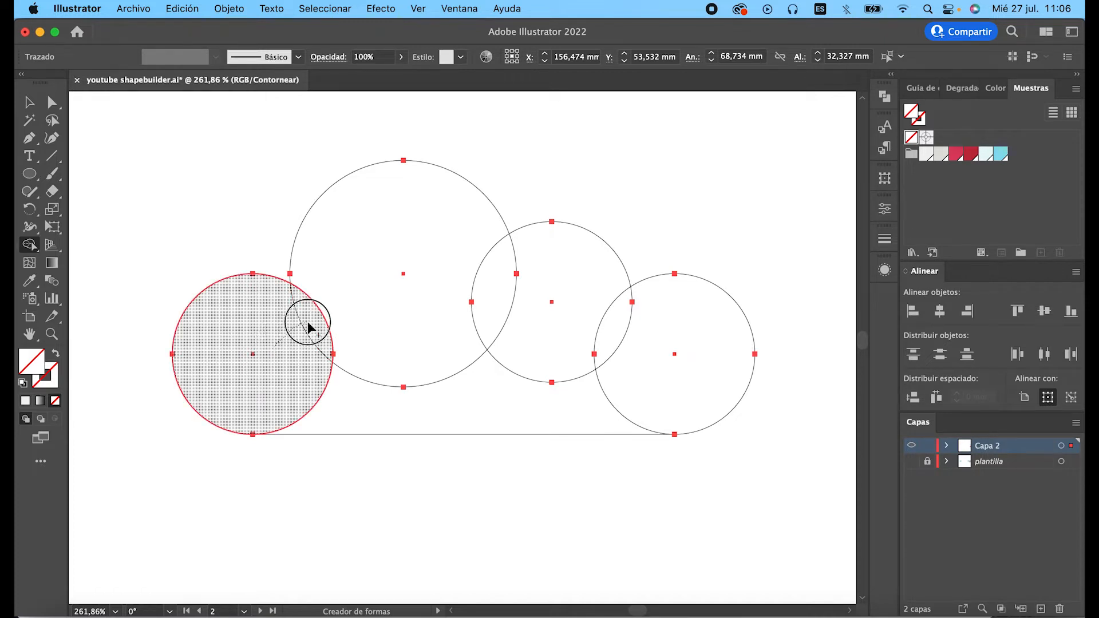
mouse_move(308, 327)
mouse_down()
mouse_move(466, 294)
mouse_move(589, 307)
mouse_move(651, 334)
mouse_move(662, 359)
mouse_move(651, 395)
mouse_move(606, 410)
mouse_move(421, 412)
mouse_up()
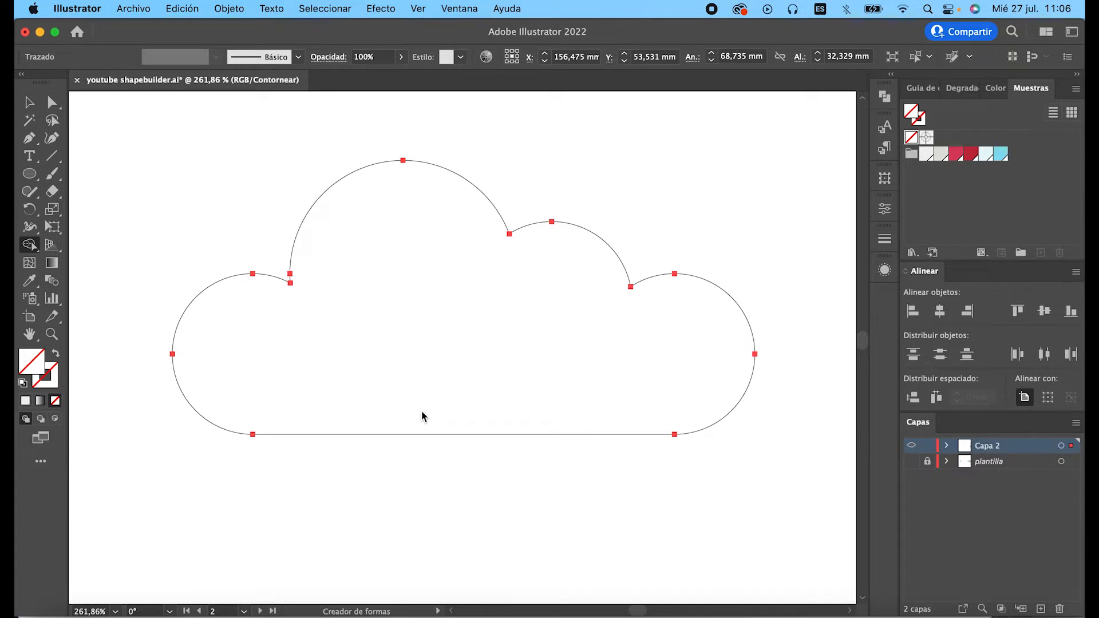
Step: Show the plantilla layer again as the tracing reference for the rocket
scroll(408, 442, down, 5)
scroll(408, 441, down, 4)
scroll(407, 442, down, 5)
scroll(406, 442, down, 5)
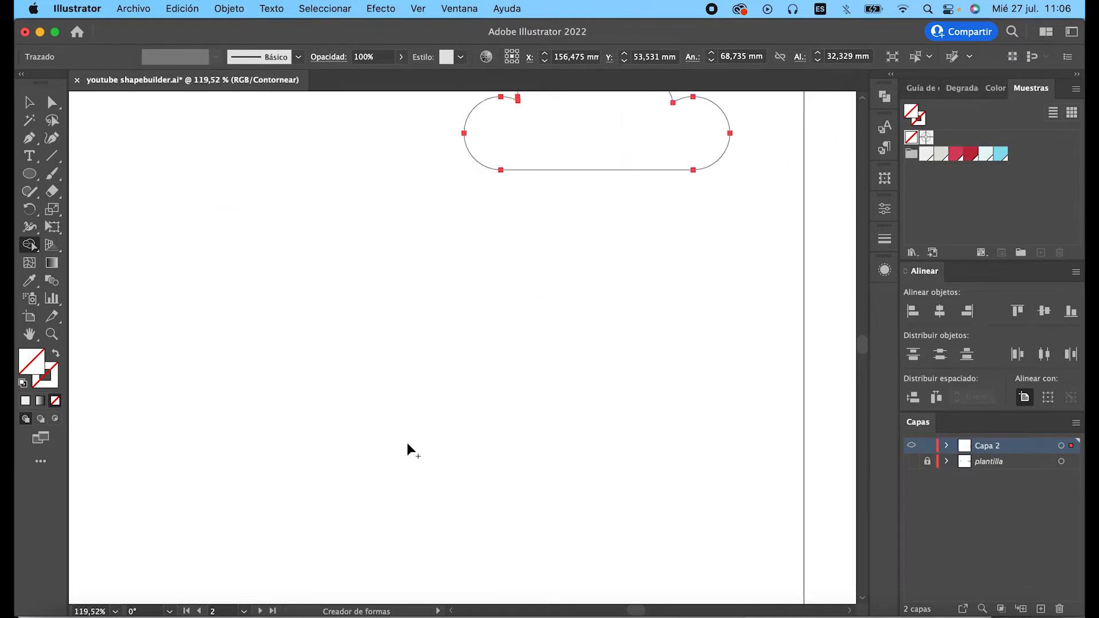
click(912, 461)
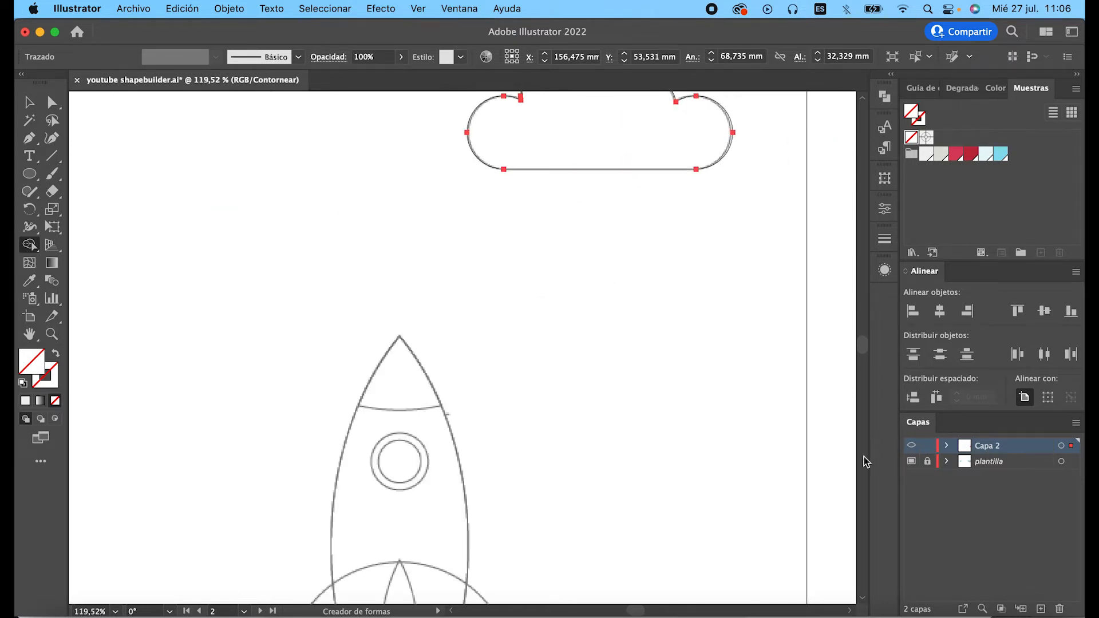
scroll(487, 433, down, 4)
key(super+0)
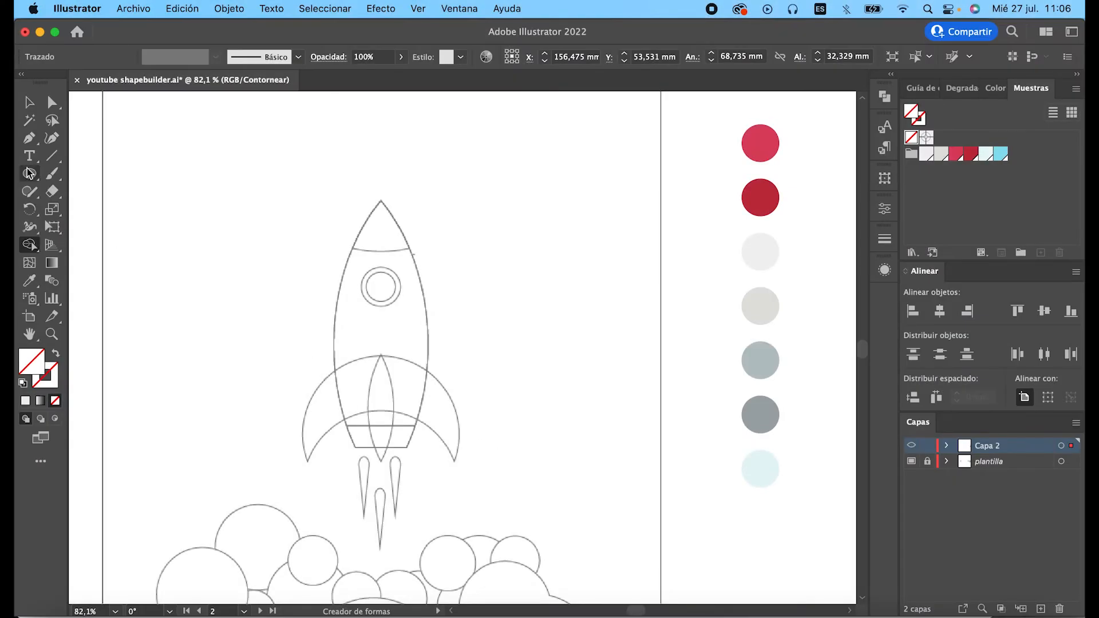
scroll(487, 410, down, 2)
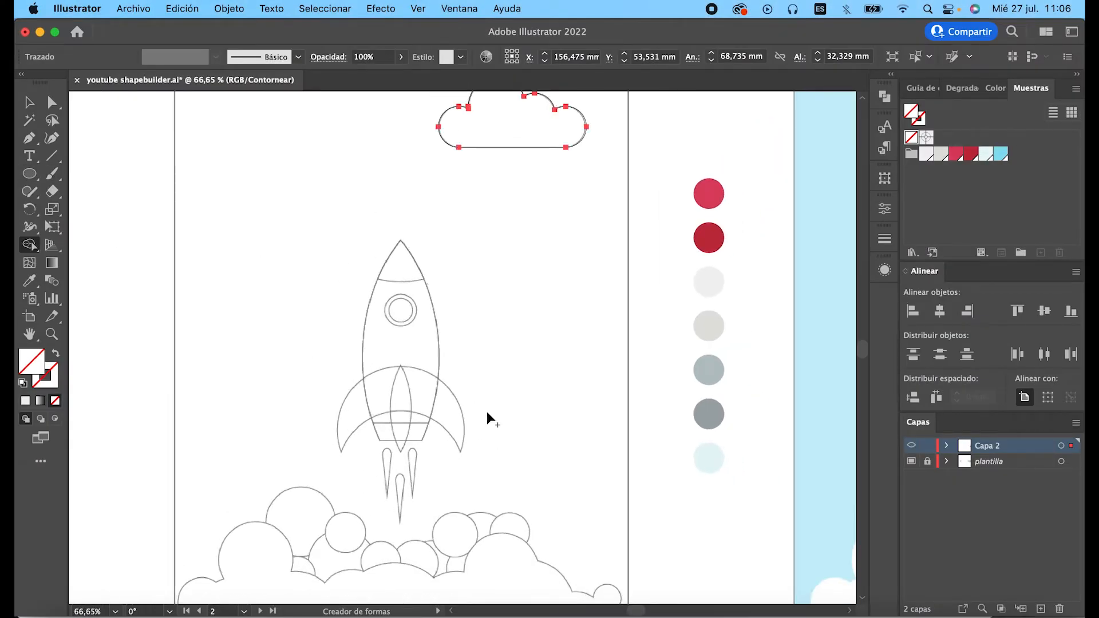
Step: Draw an ellipse about 104 by 142 mm along the rocket body's left edge and place a copy aligned with its right edge
scroll(486, 411, down, 1)
scroll(486, 411, right, 1)
click(29, 173)
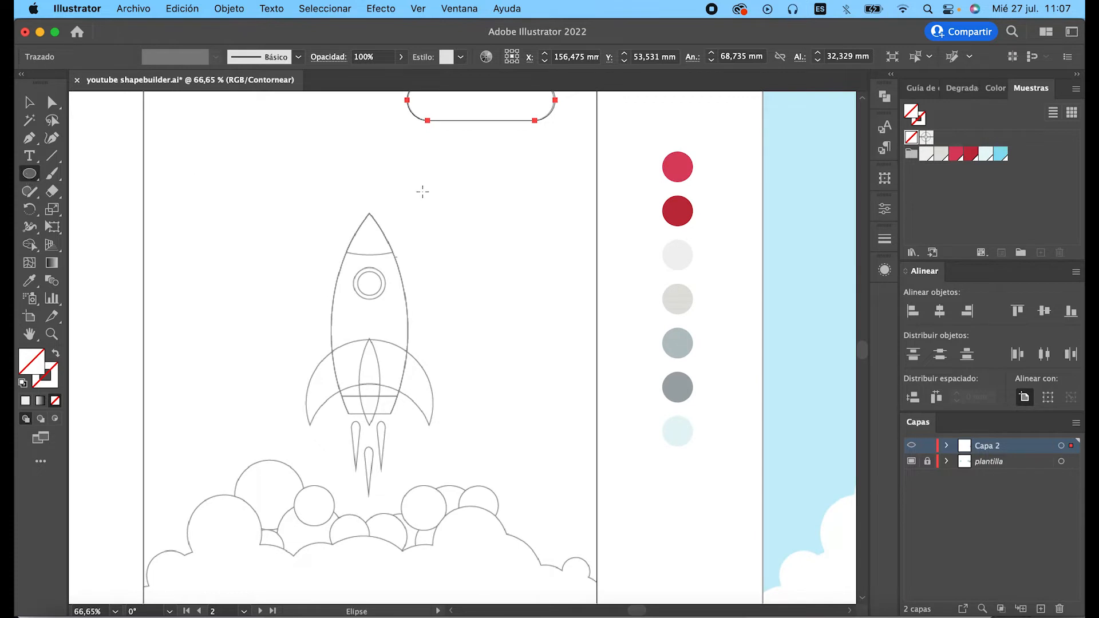
drag(363, 183, 556, 483)
key(v)
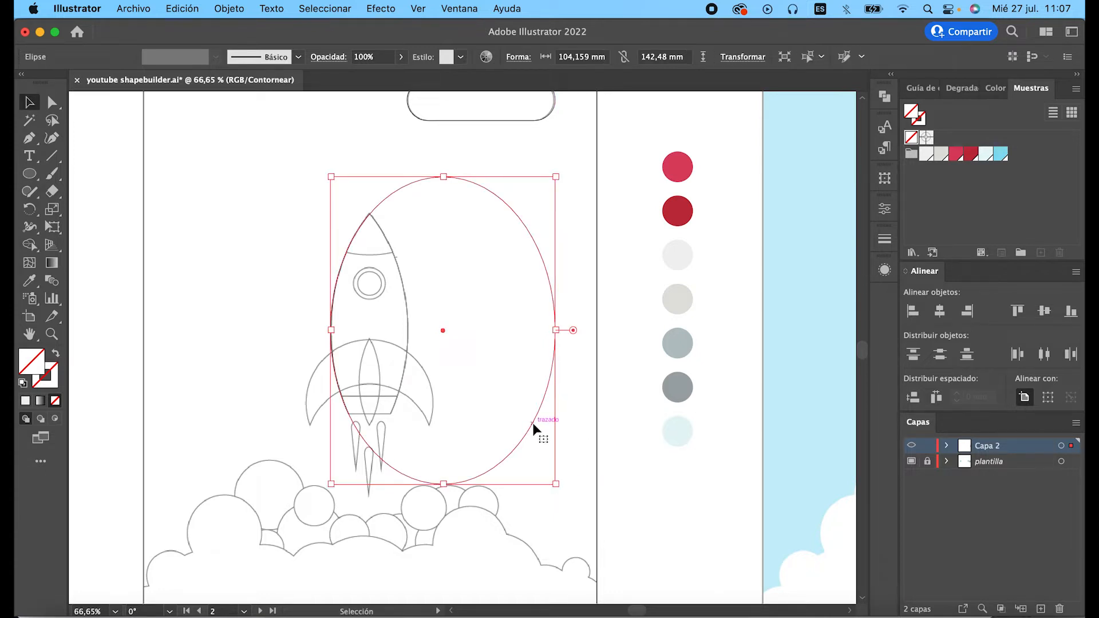
drag(534, 423, 387, 426)
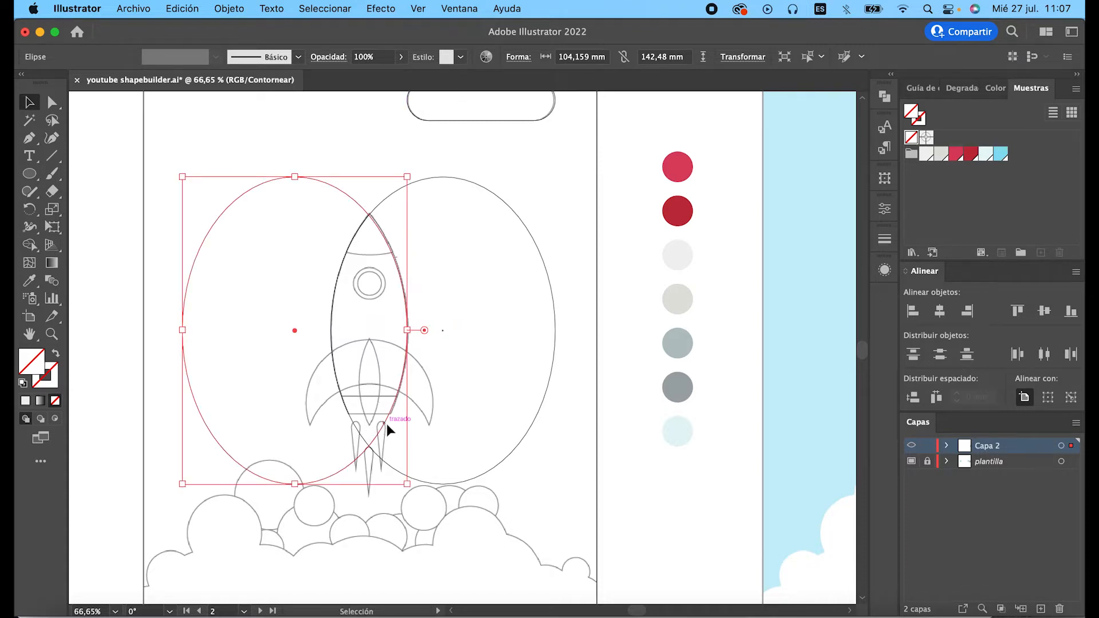
key(Right)
key(Right)
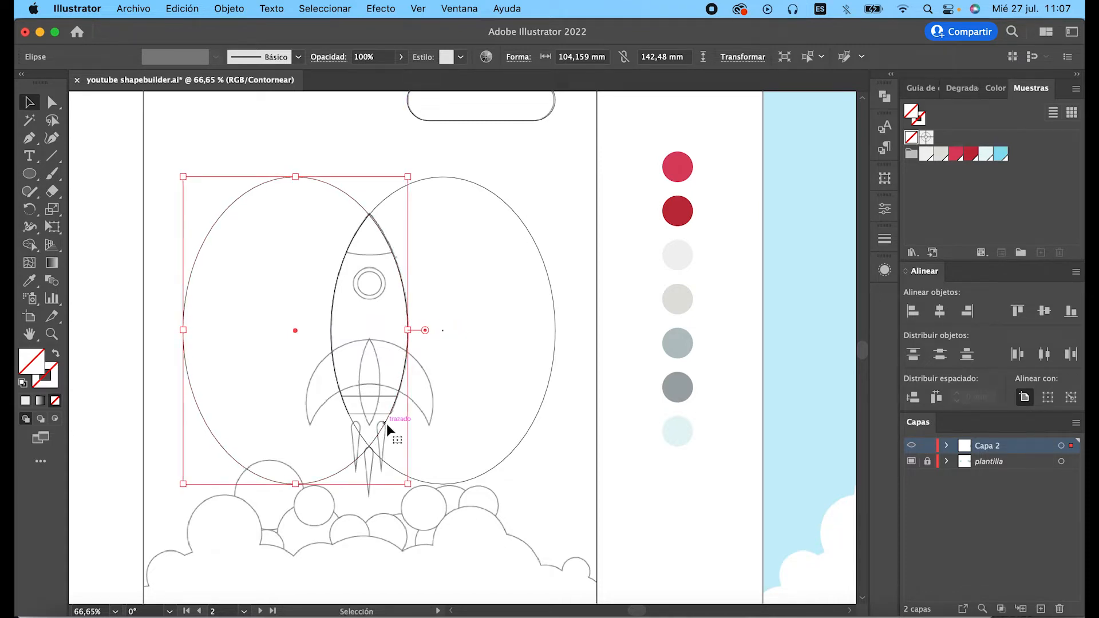
Step: Turn the overlap of the two large ellipses into a separate shape with the Shape Builder tool
shift+click(529, 234)
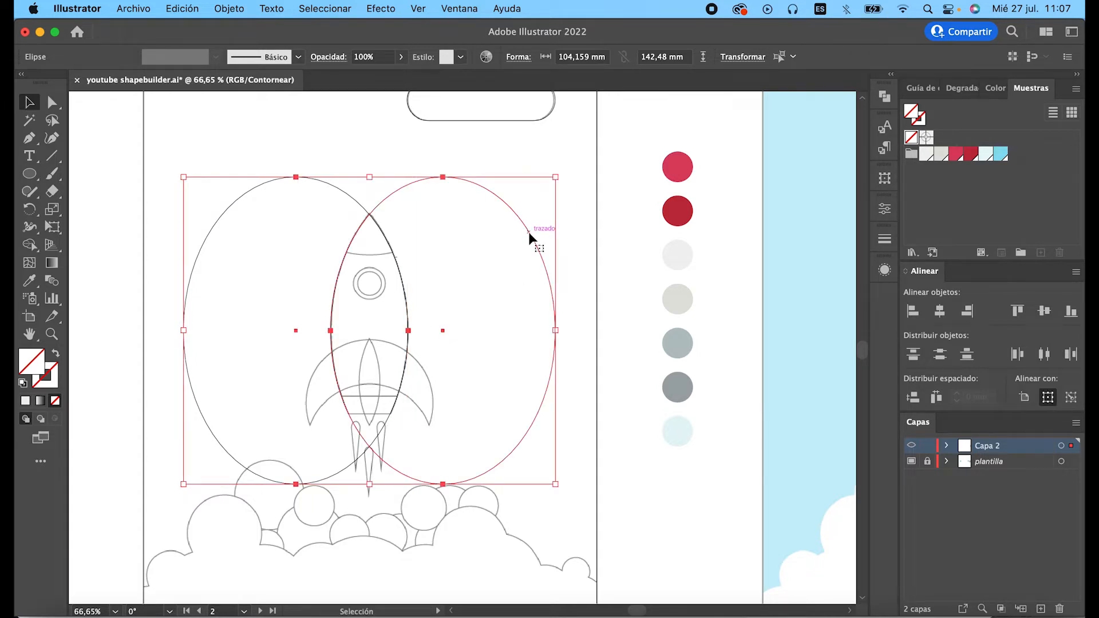
click(29, 244)
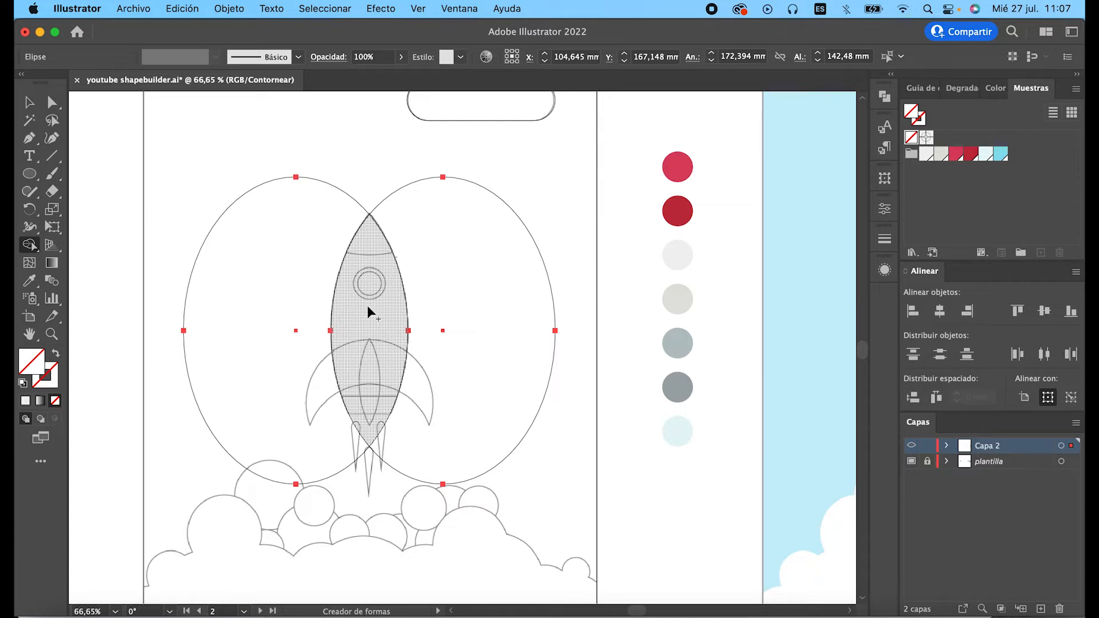
click(373, 340)
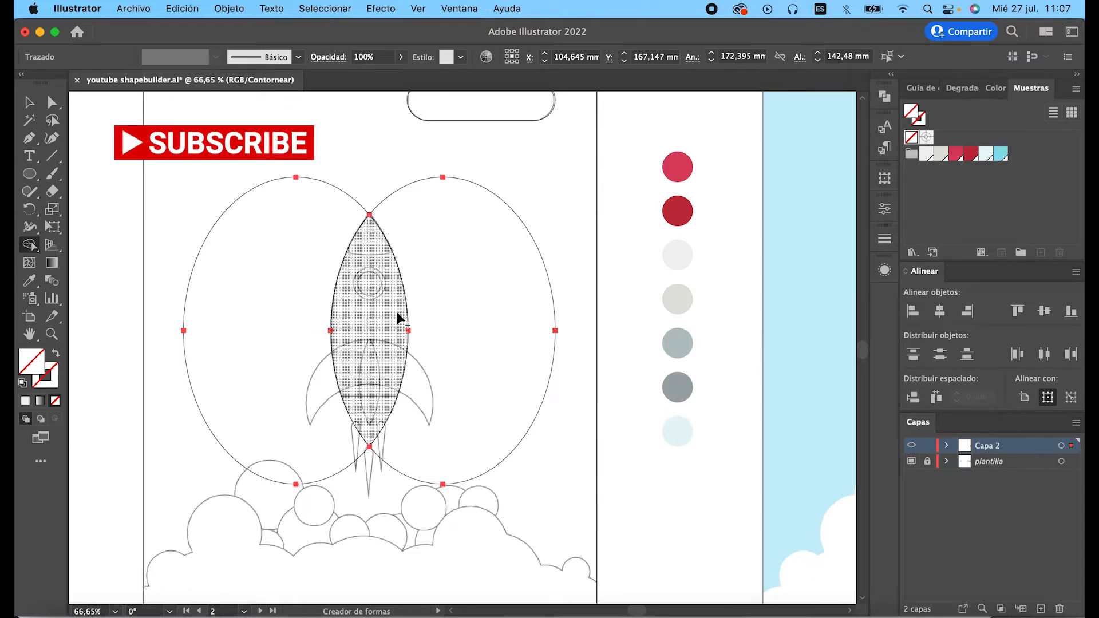
key(v)
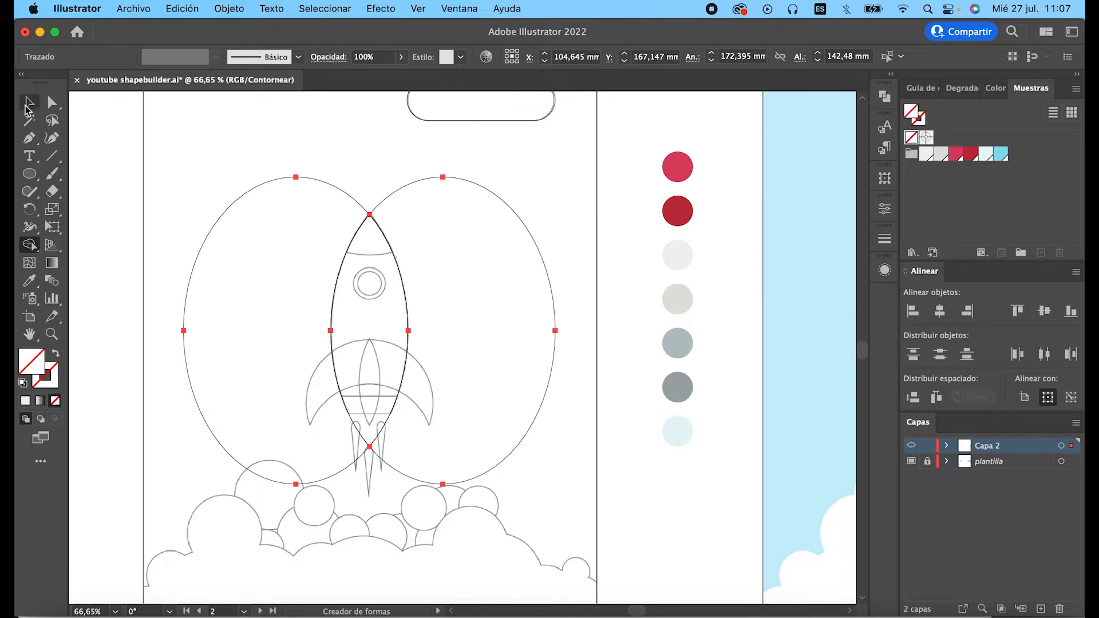
Step: Move the two outer ellipse pieces away from the rocket body on either side
click(174, 136)
drag(263, 294, 128, 245)
drag(195, 261, 146, 214)
drag(400, 189, 469, 171)
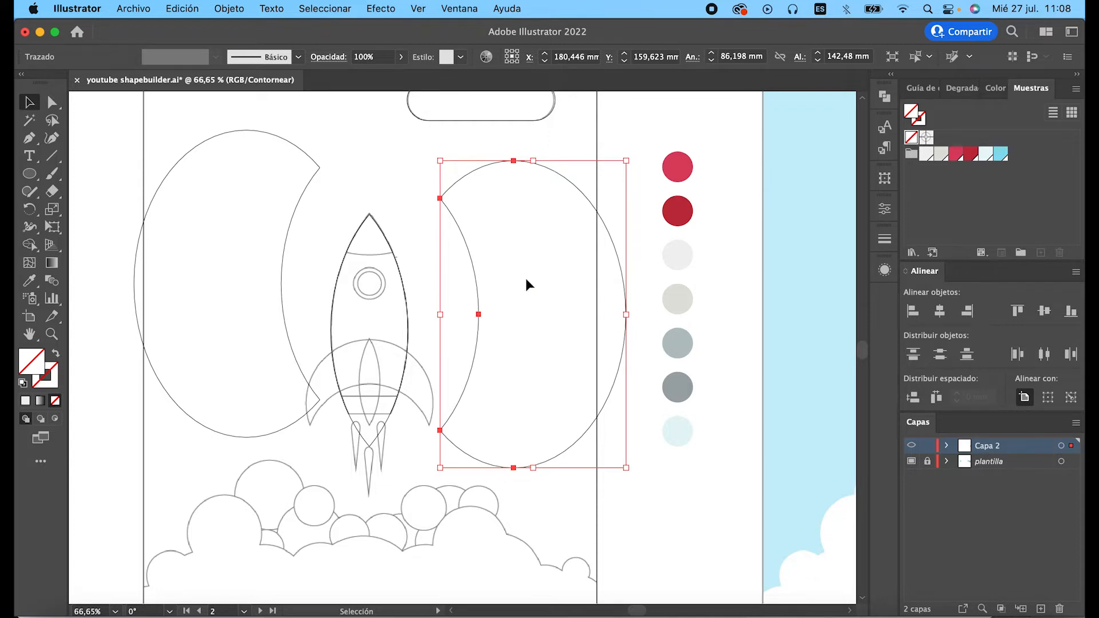
Step: Undo the moves of the outer pieces and the Shape Builder split of the ellipses
key(super+z)
key(super+z)
key(super+z)
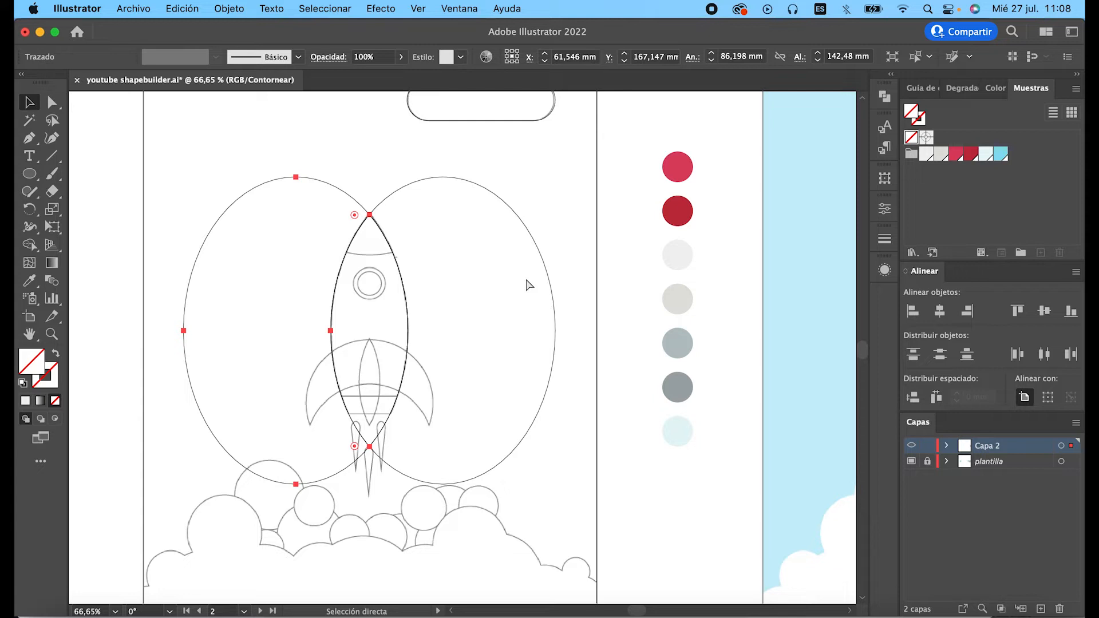
Step: Remove the outer parts of both large ellipses with the Shape Builder tool, keeping only the pointed rocket body
key(super+a)
key(v)
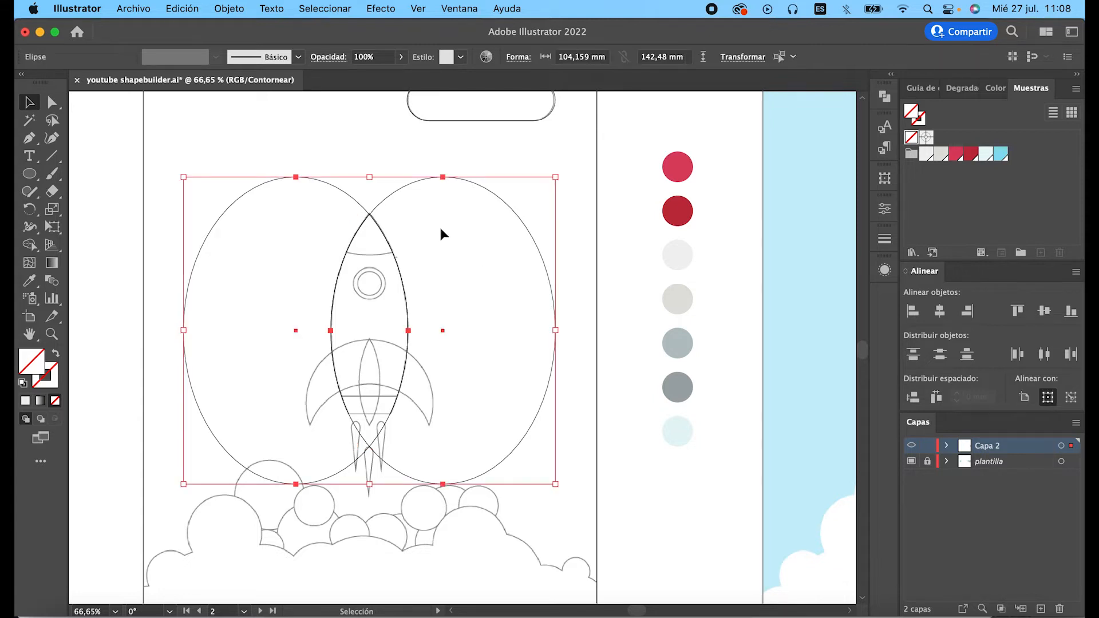
click(30, 246)
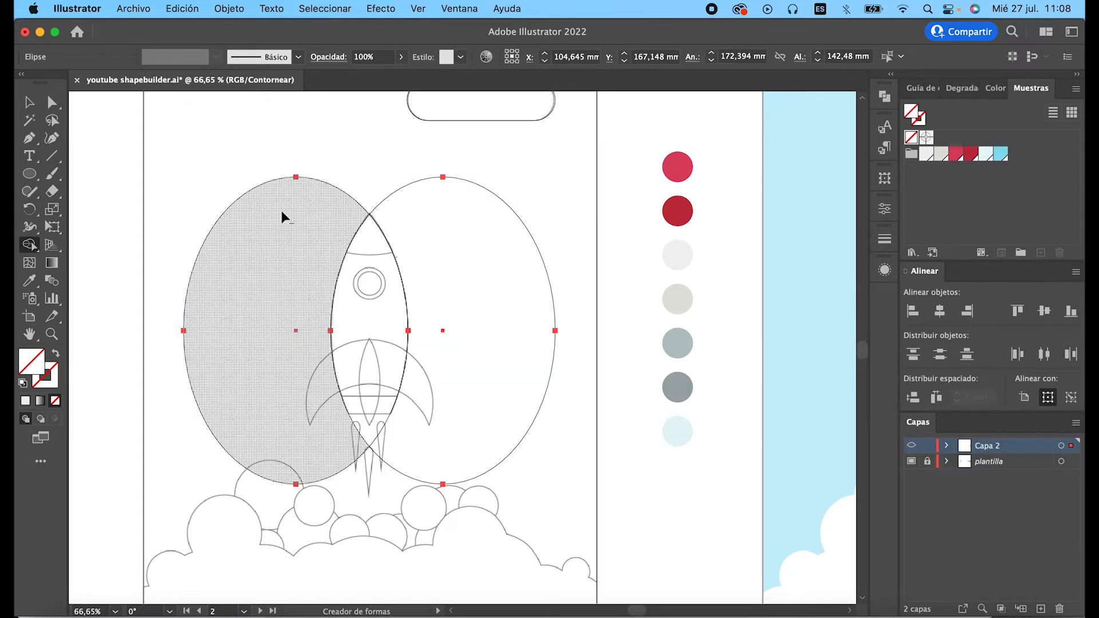
alt+click(331, 205)
alt+click(439, 226)
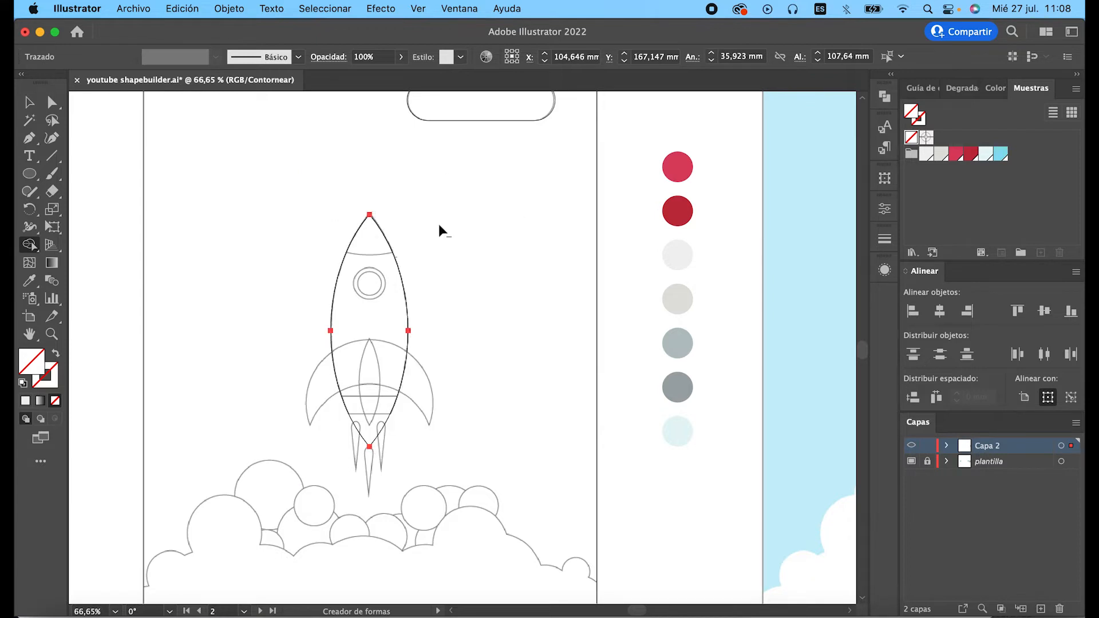
click(29, 103)
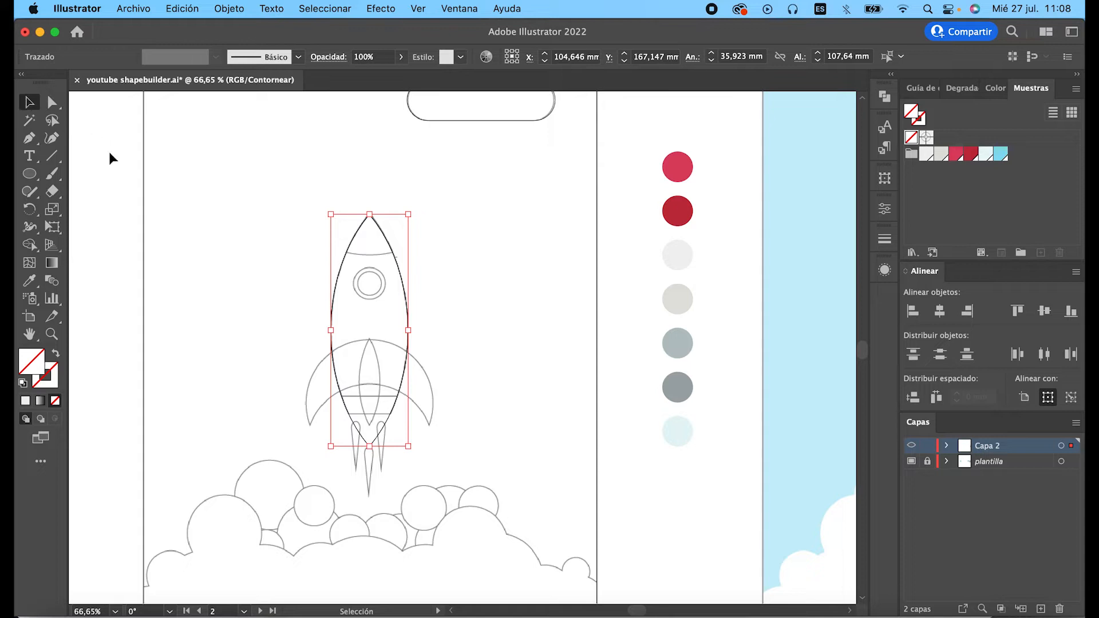
click(232, 316)
Step: Draw two overlapping circles about 60 mm in diameter, matching the upper and lower arcs of the rocket's side fins
scroll(266, 314, down, 3)
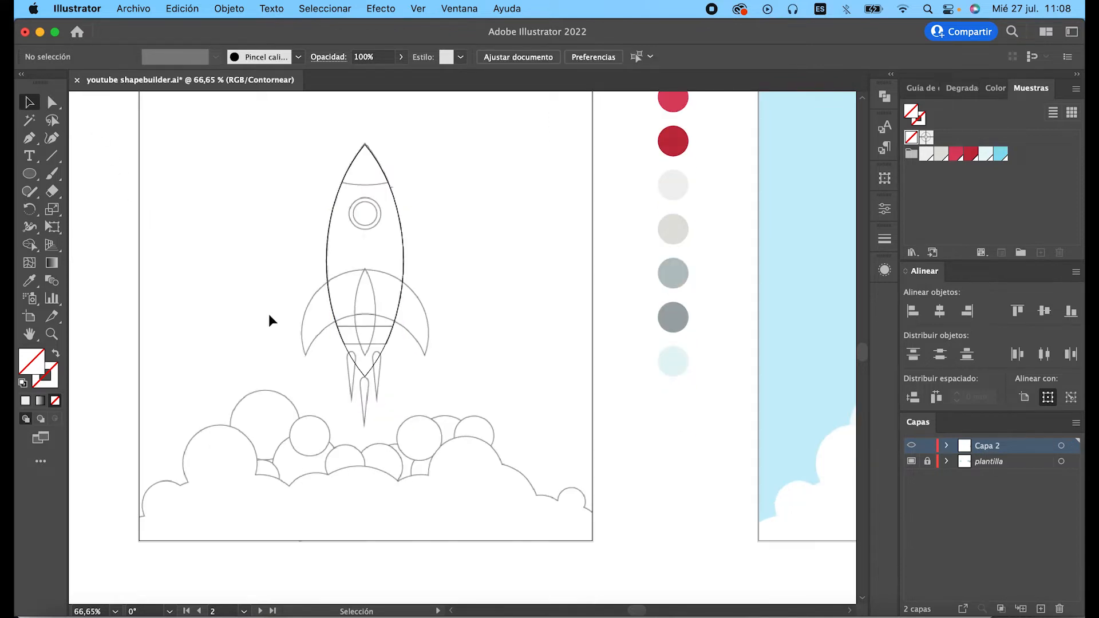
scroll(269, 314, down, 2)
key(l)
drag(374, 305, 418, 362)
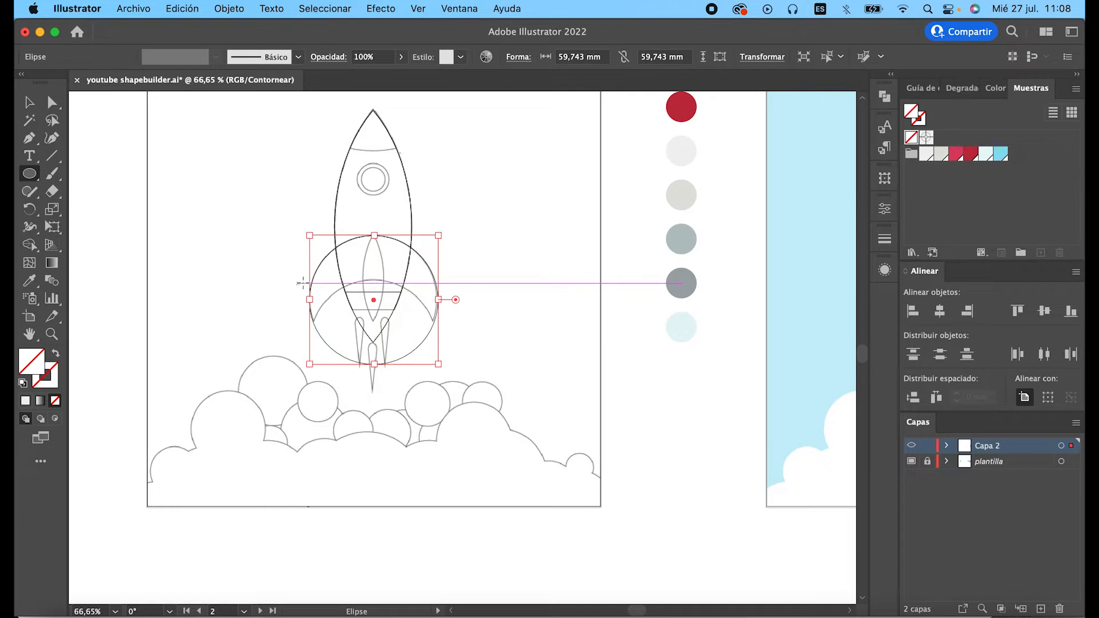
drag(318, 290, 437, 408)
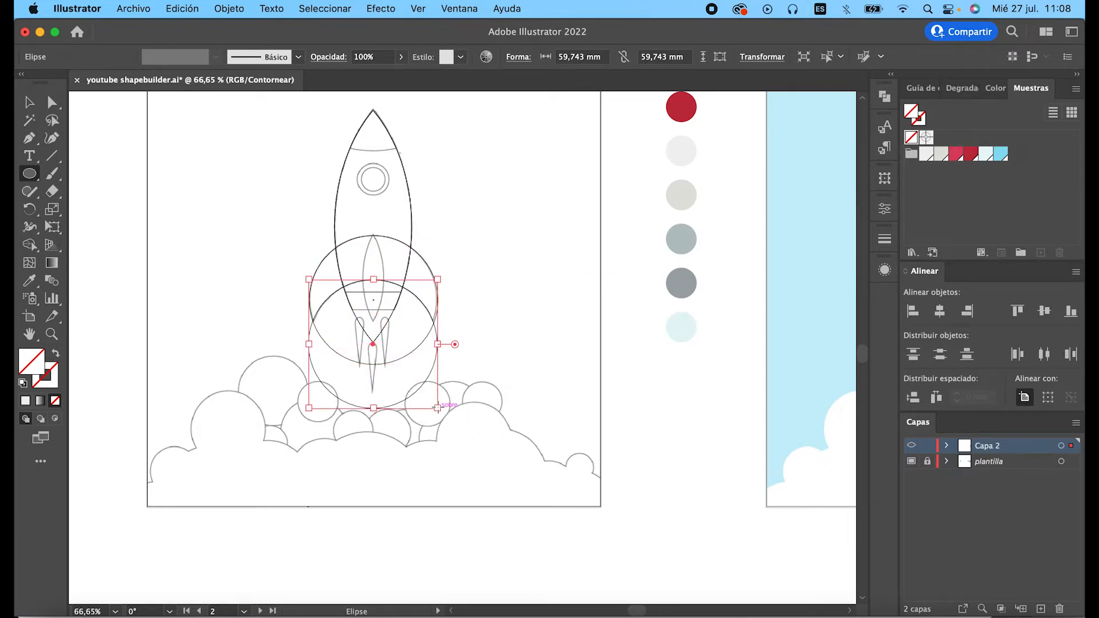
Step: Subtract the lower circle from the upper one with the Shape Builder tool, leaving the crescent for the fins
click(30, 103)
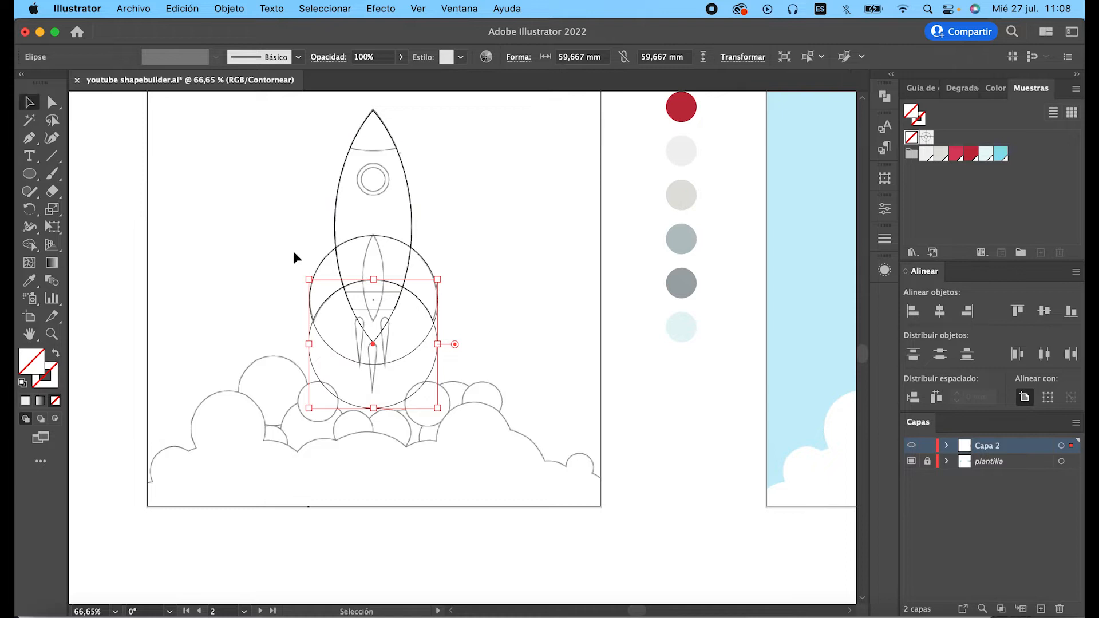
shift+click(320, 265)
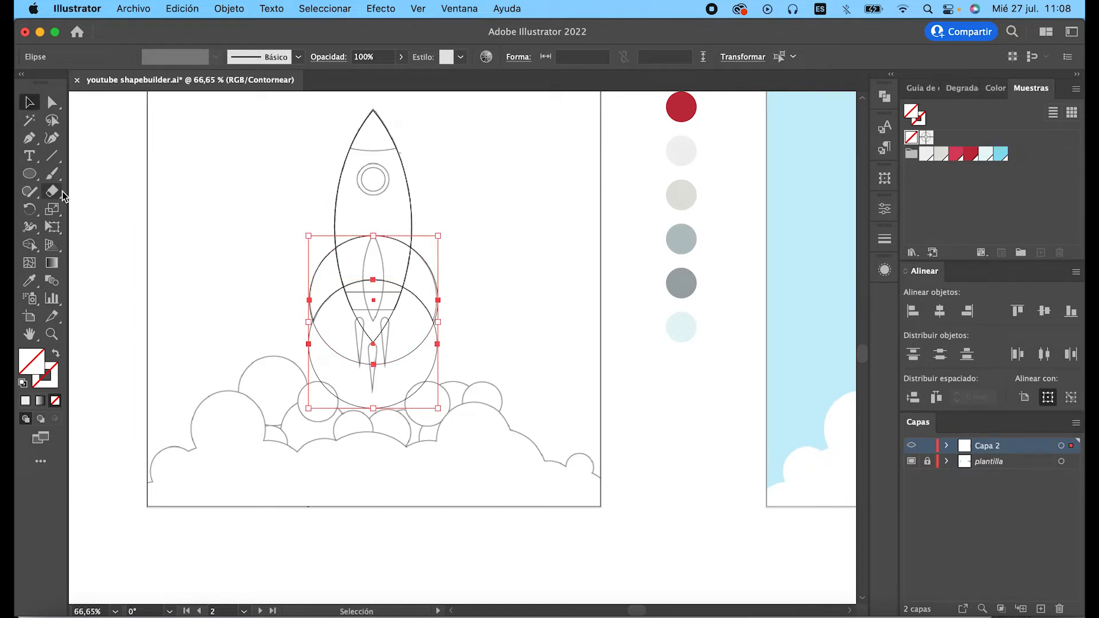
click(30, 245)
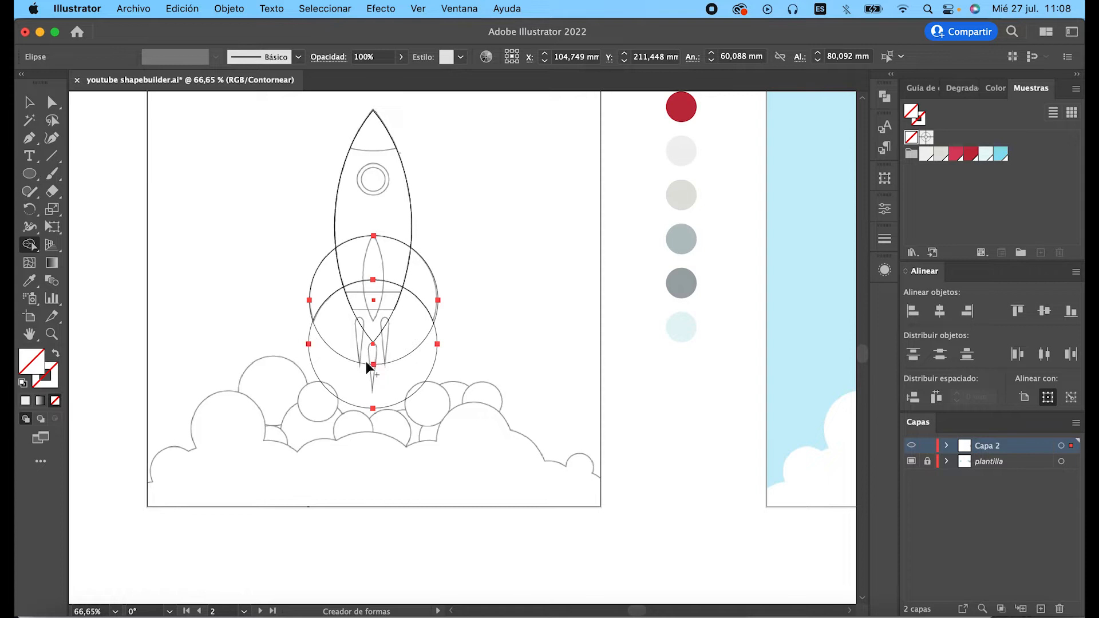
key(alt)
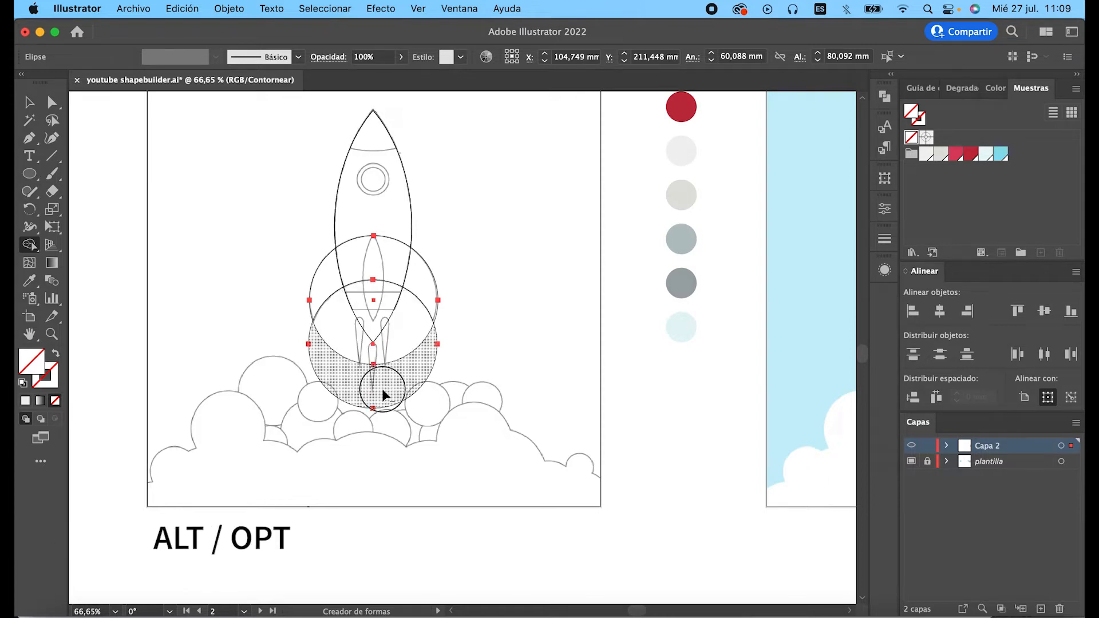
drag(383, 389, 382, 359)
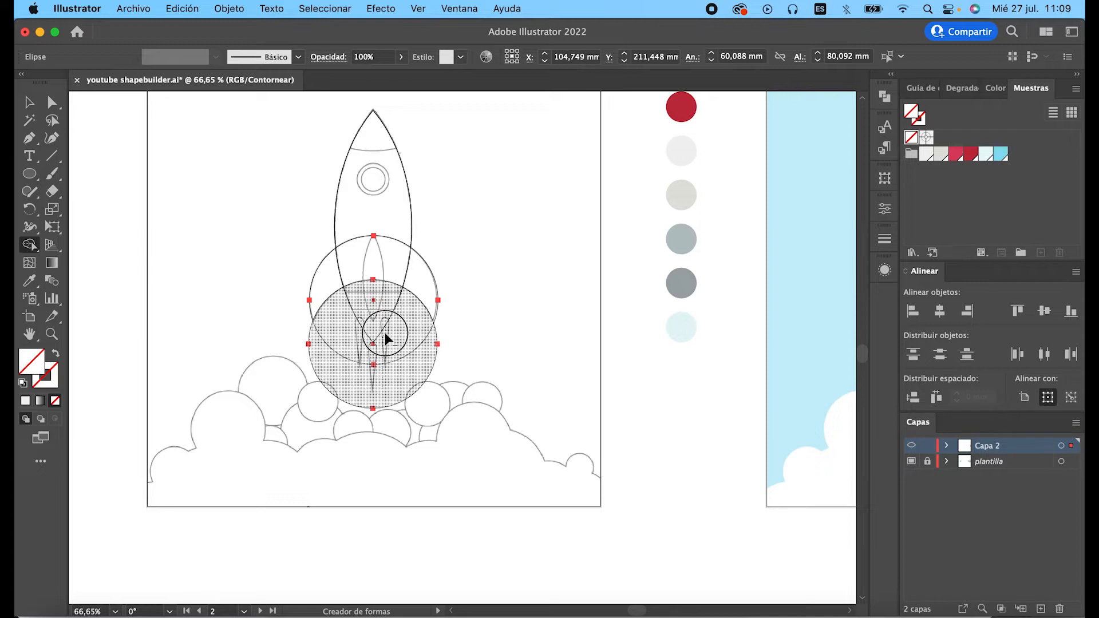
drag(384, 332, 384, 332)
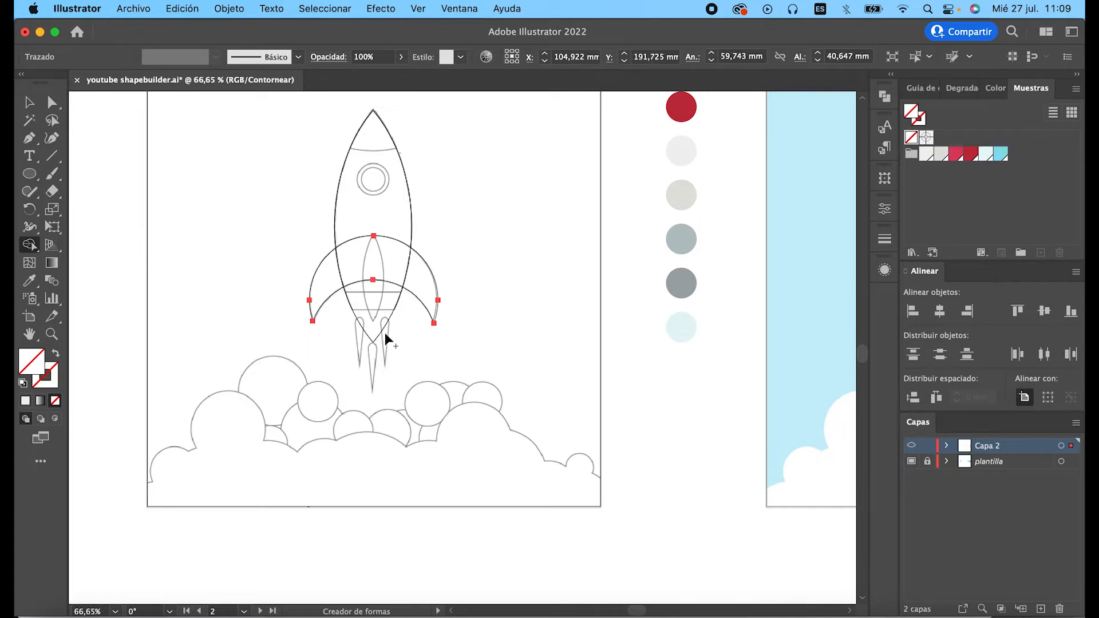
Step: Draw an ellipse about 75 by 45 mm over the rocket's tip, with its lower arc on the nose cone's base line
scroll(376, 177, up, 3)
key(l)
drag(321, 117, 461, 219)
key(v)
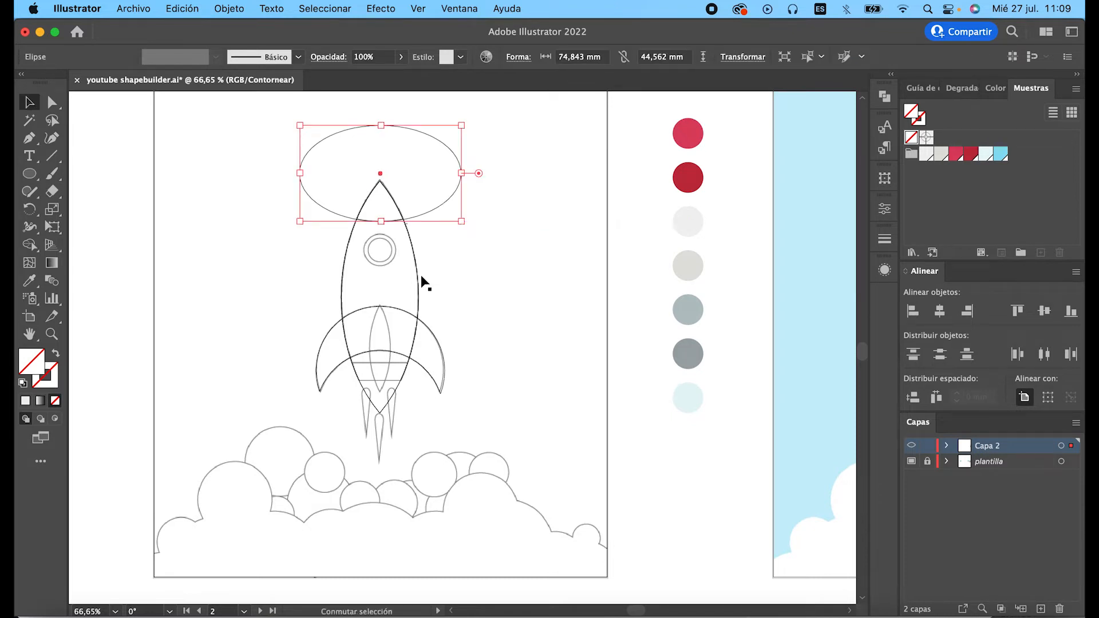
Step: Separate the nose cone from the rocket body along the ellipse's lower arc with the Shape Builder tool
shift+click(419, 276)
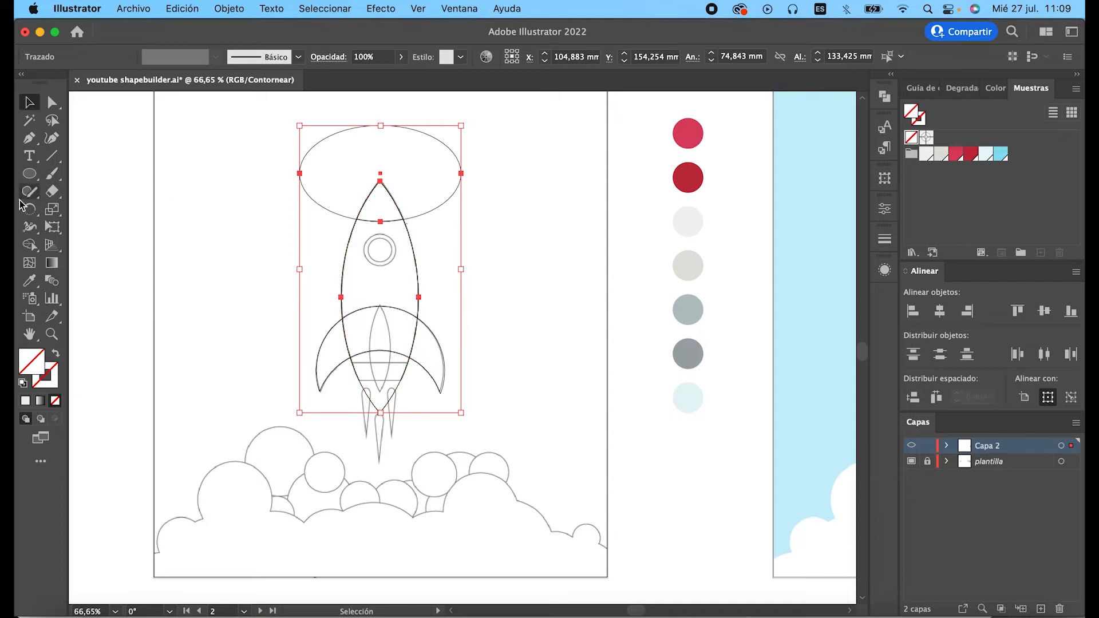
click(29, 245)
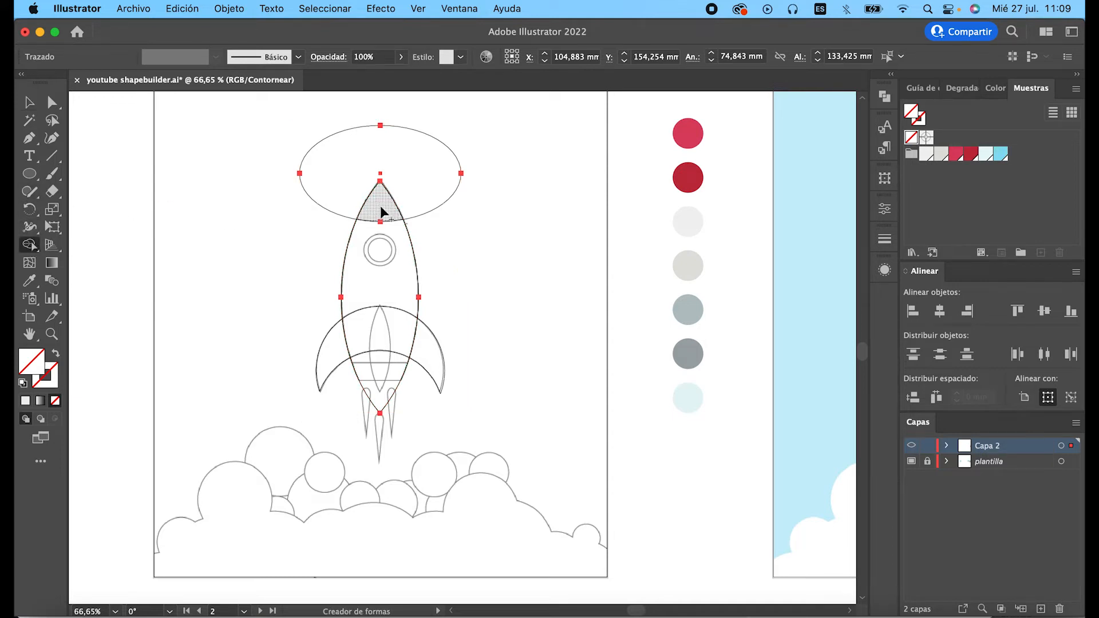
click(30, 104)
Step: Delete the leftover part of the ellipse around the nose cone and check that cone and body are separate shapes
click(281, 164)
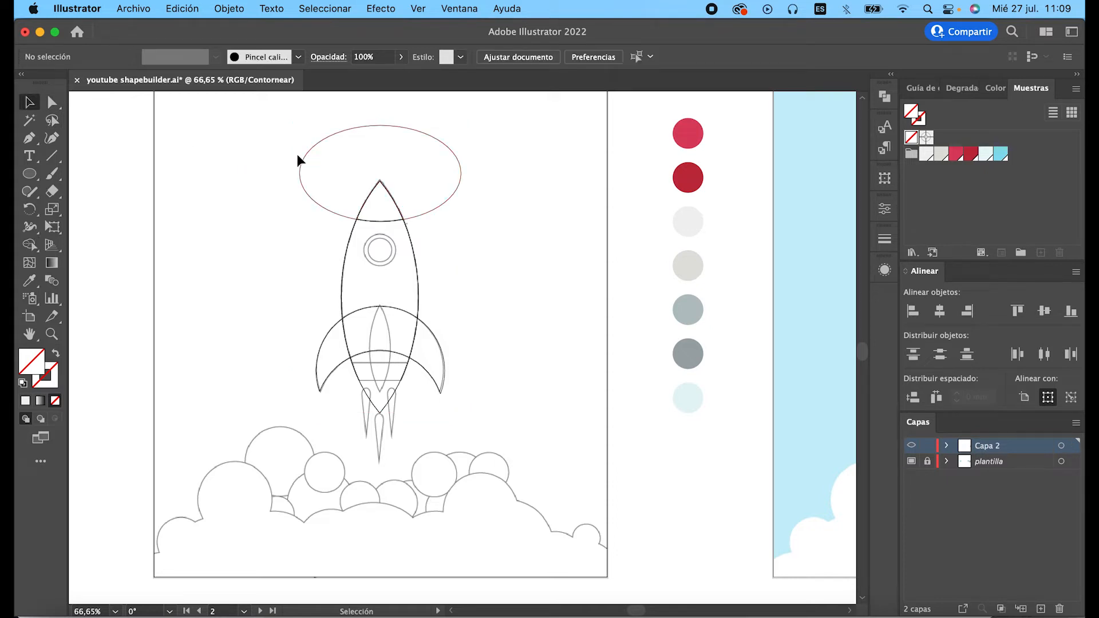
click(307, 155)
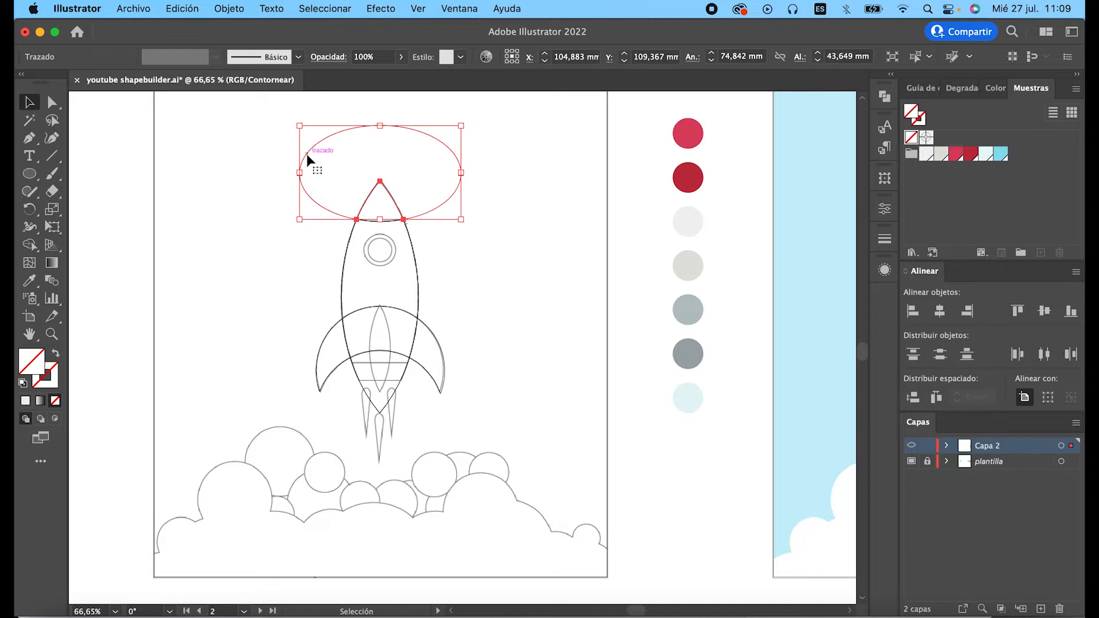
key(BackSpace)
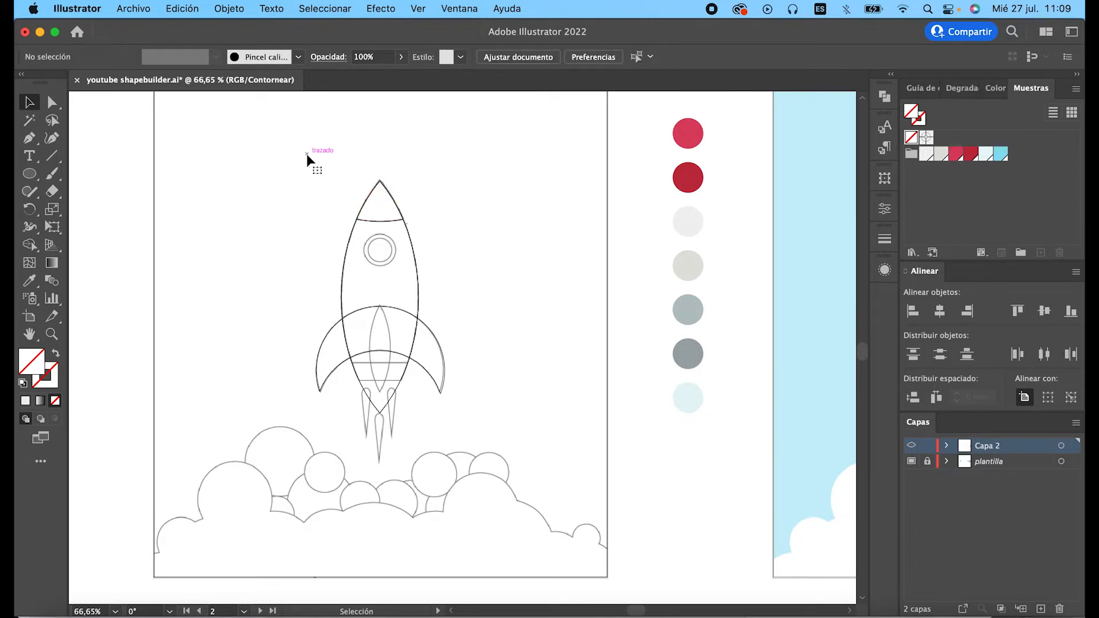
click(393, 224)
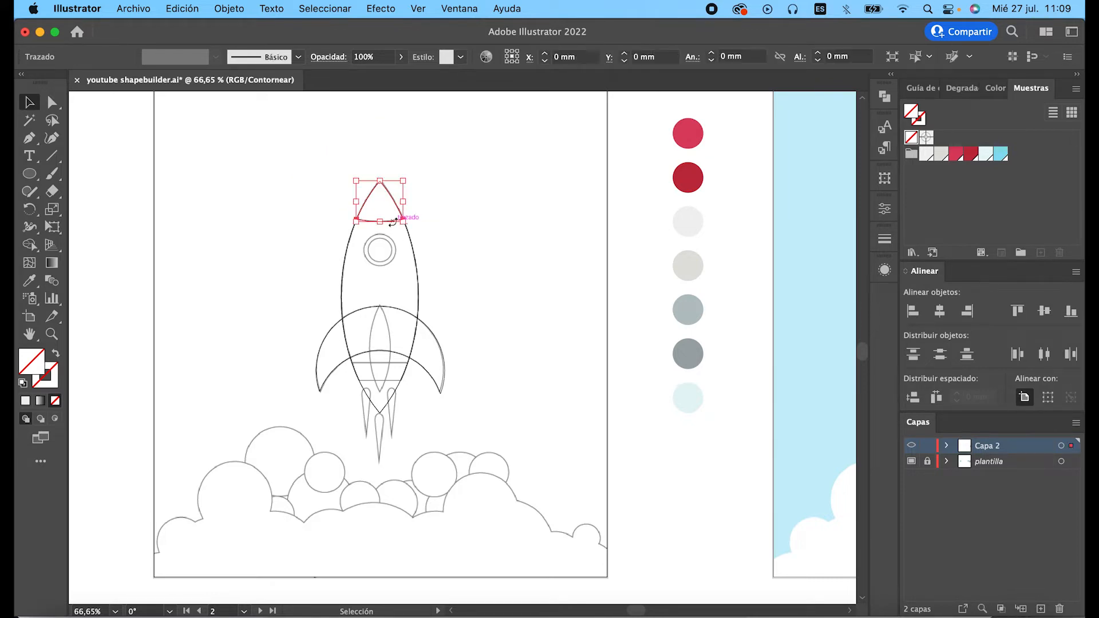
click(412, 253)
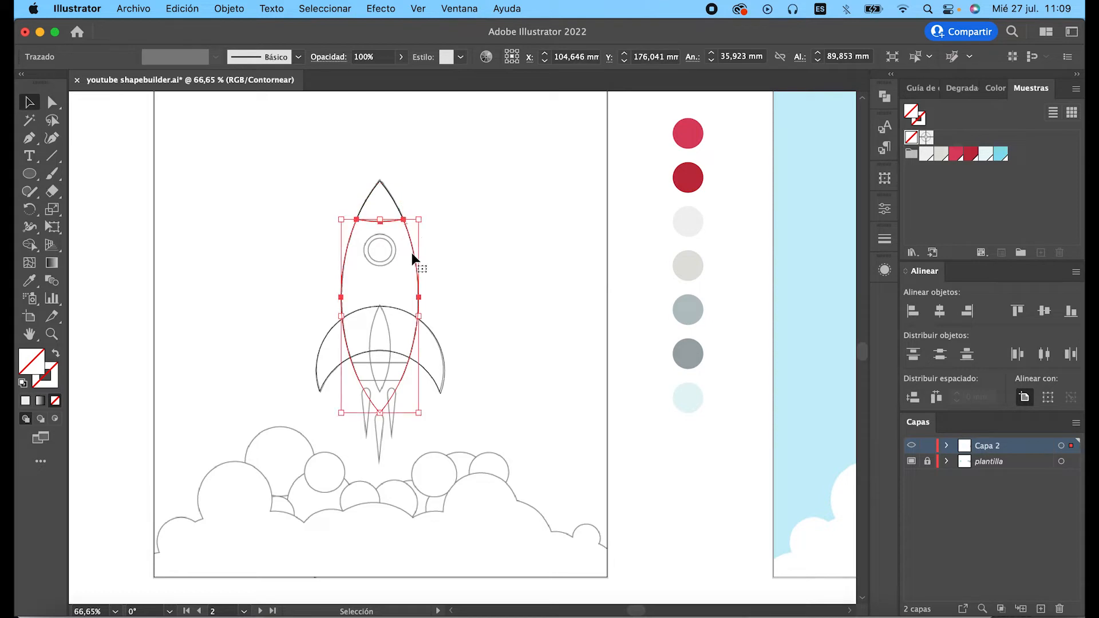
click(438, 253)
Step: Draw an ellipse about 40 by 61 mm along the central fin's left edge and place a copy matching its right edge
scroll(438, 254, down, 5)
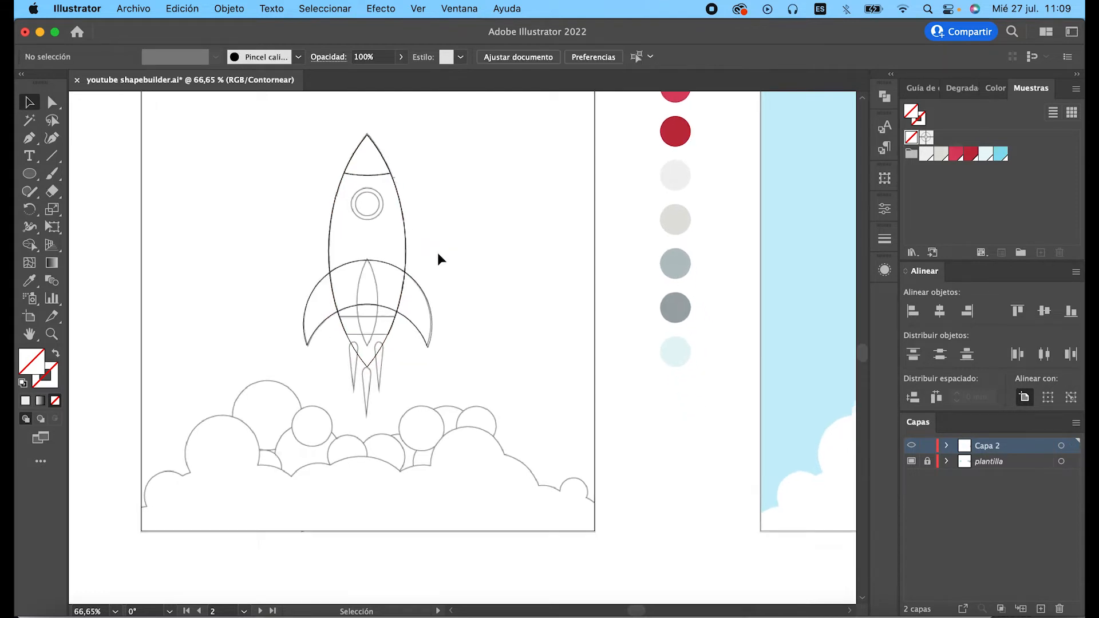
scroll(438, 252, down, 1)
key(l)
drag(363, 198, 437, 332)
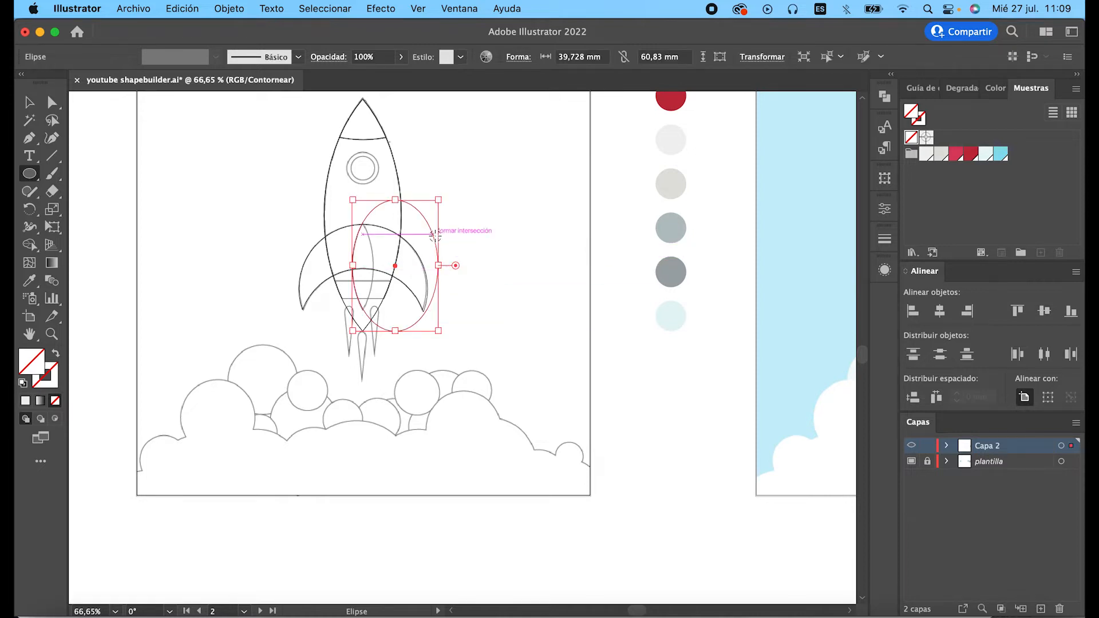
key(v)
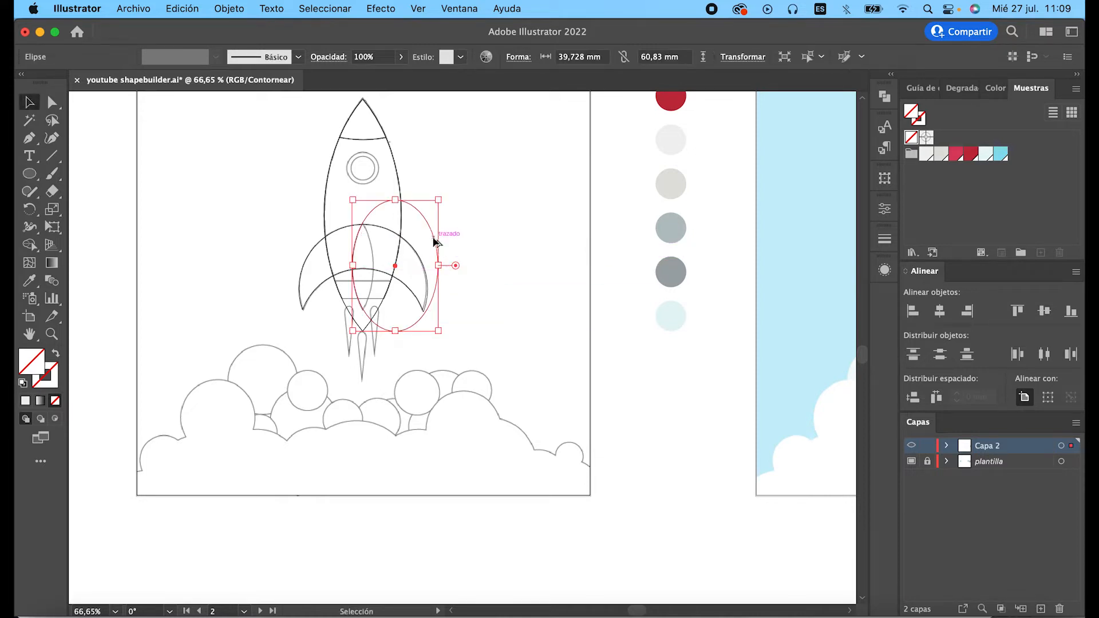
drag(432, 237, 371, 242)
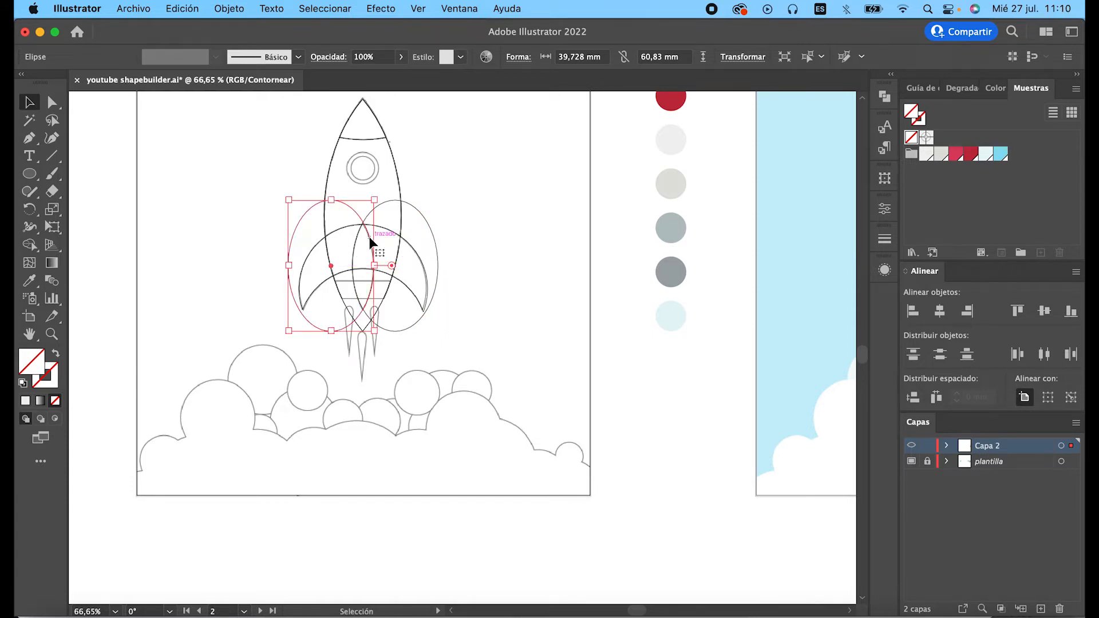
Step: Cut away the outer parts of both ellipses with the Shape Builder tool, keeping only their overlap as the central fin
shift+click(427, 224)
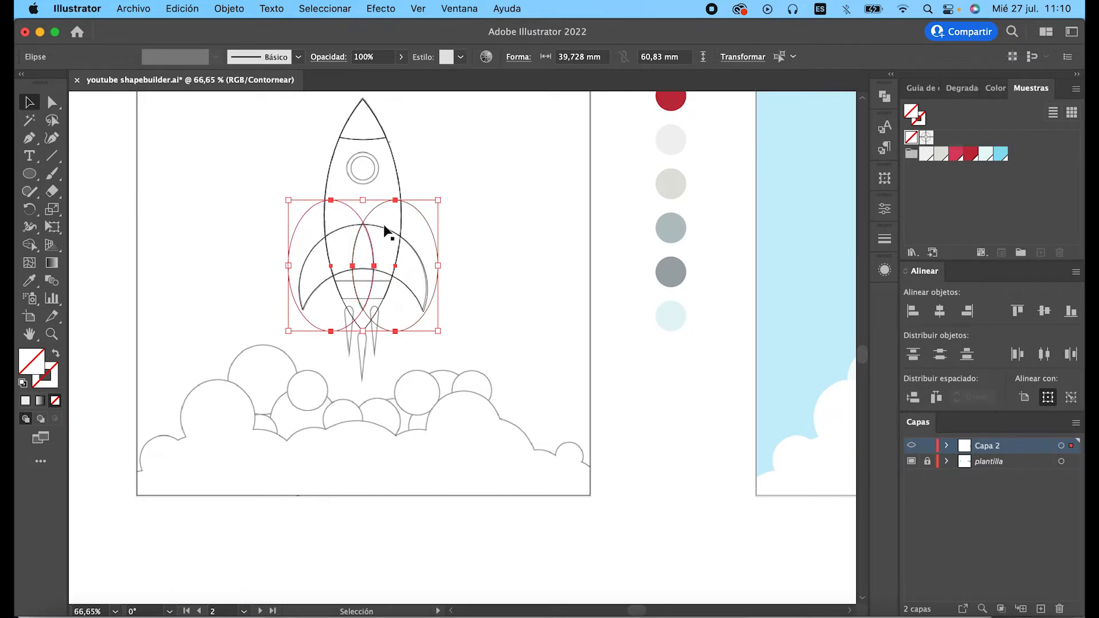
click(29, 249)
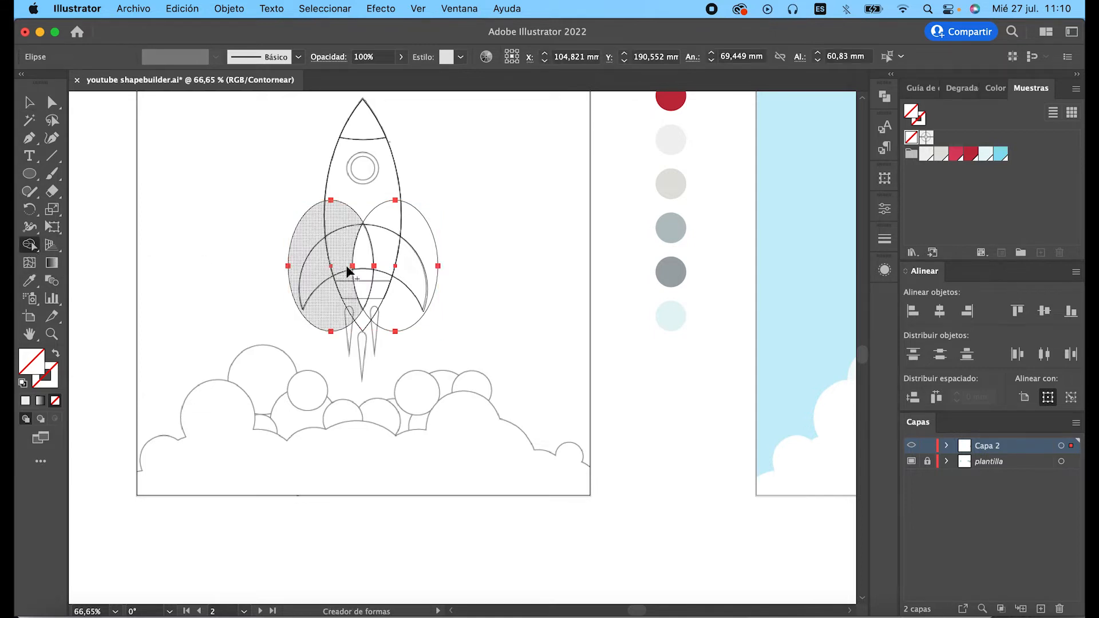
alt+click(305, 229)
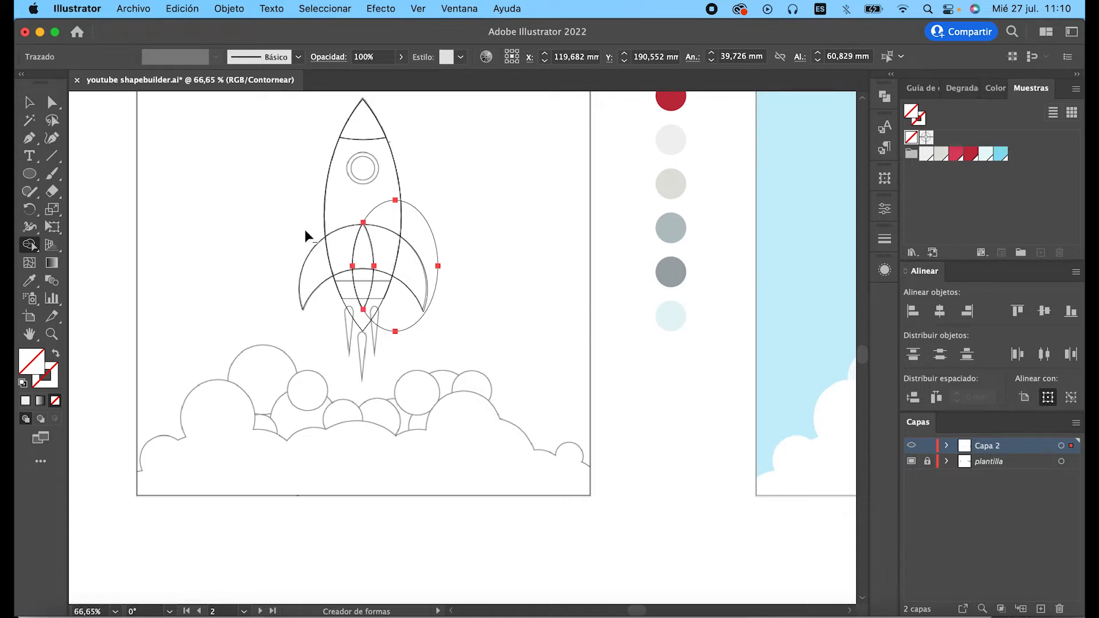
alt+click(419, 234)
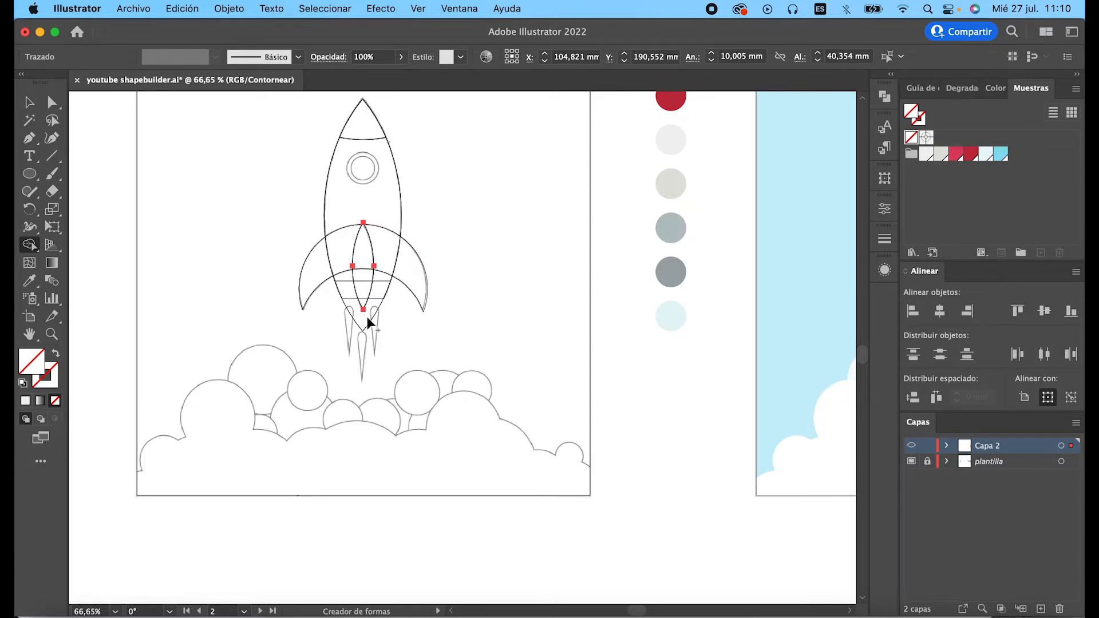
Step: Draw a circle about 4.3 mm in diameter over the rounded top of the rocket's left flame
scroll(366, 317, up, 5)
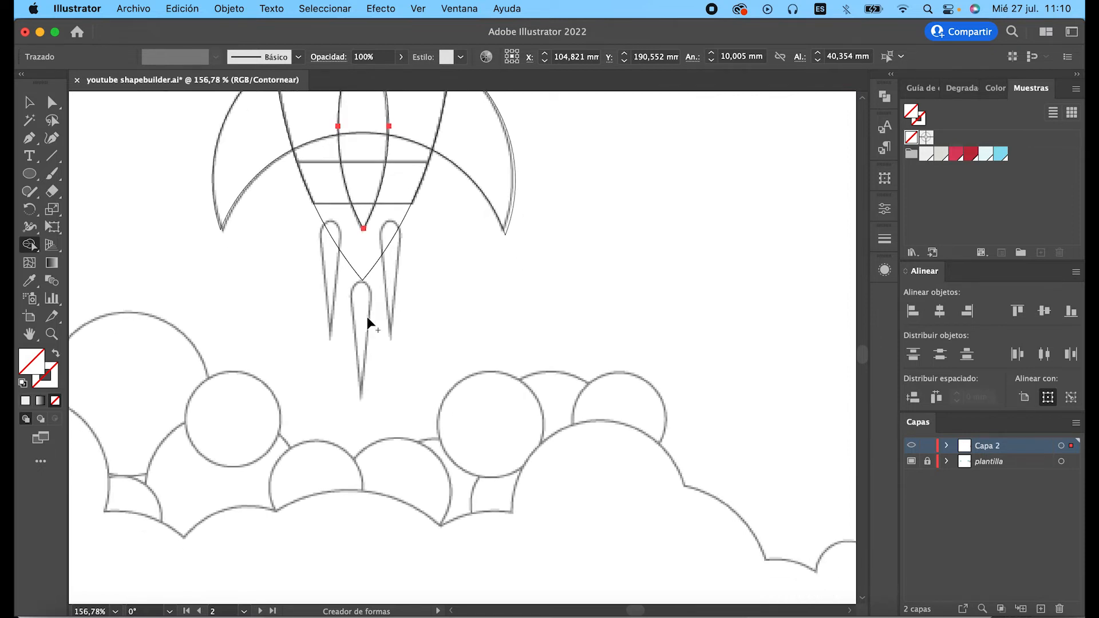
scroll(366, 317, up, 4)
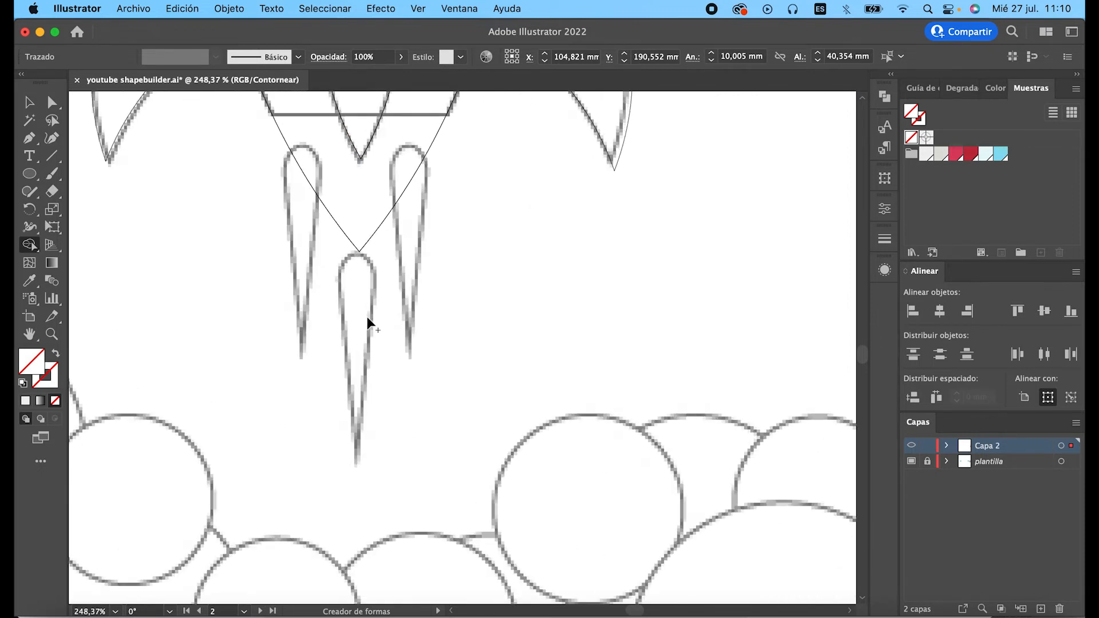
click(30, 174)
drag(308, 171, 347, 198)
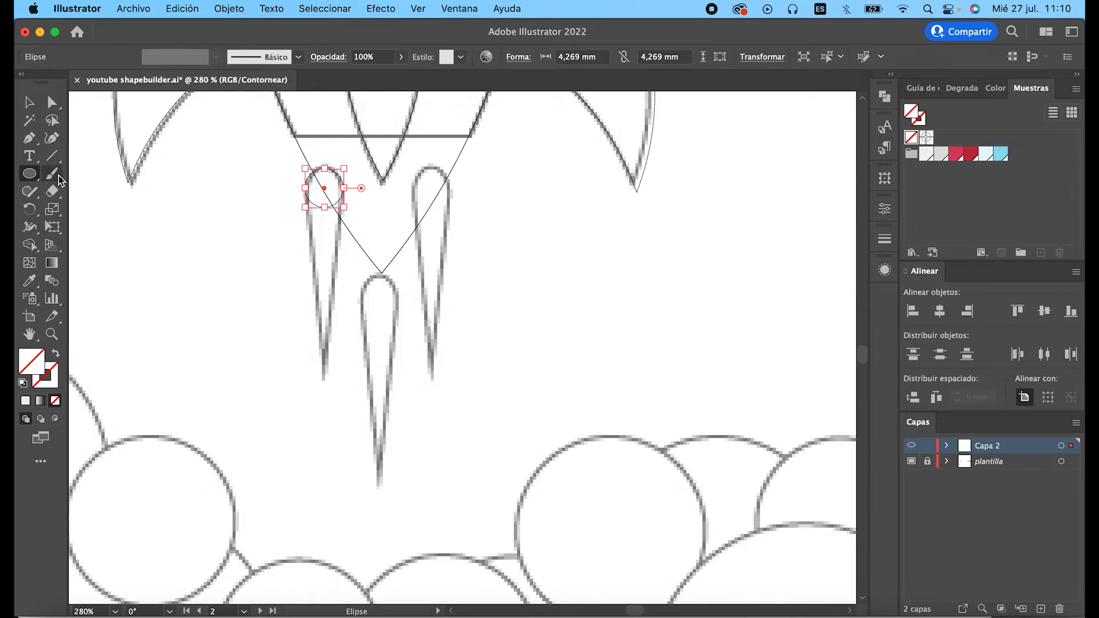
Step: Draw a small three-sided polygon beside the tip of the left flame
drag(32, 173, 80, 225)
mouse_move(294, 361)
mouse_down()
mouse_move(320, 363)
mouse_move(314, 353)
mouse_move(326, 364)
mouse_move(309, 345)
mouse_up()
key(Down)
key(Down)
key(Down)
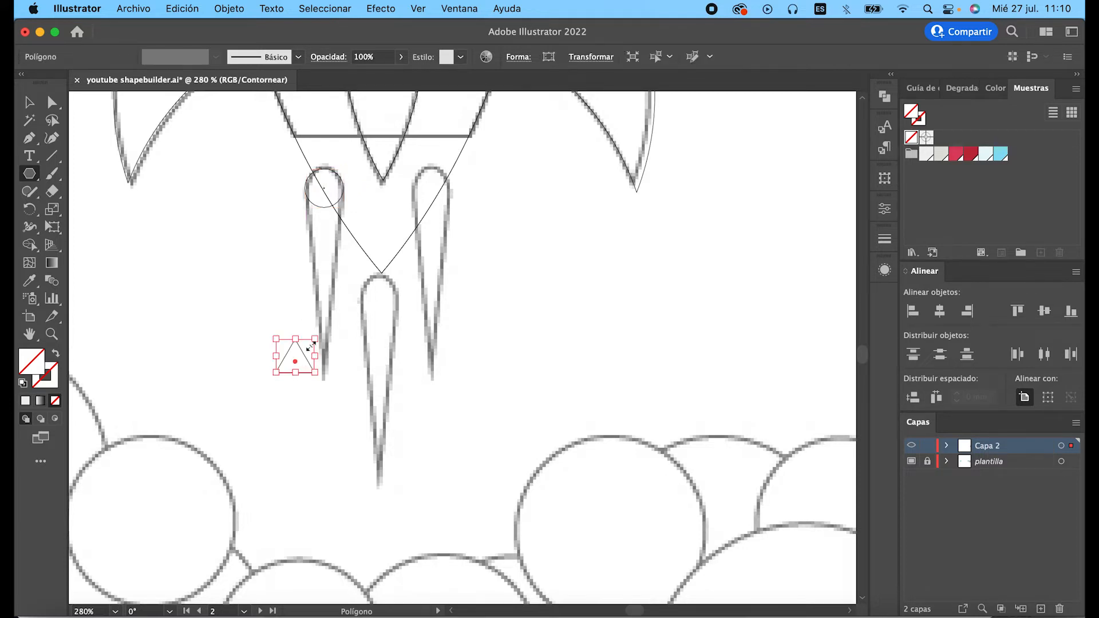
Step: Flip the triangle to point downward and fit it from the circle's horizontal diameter to the left flame's tip
click(29, 102)
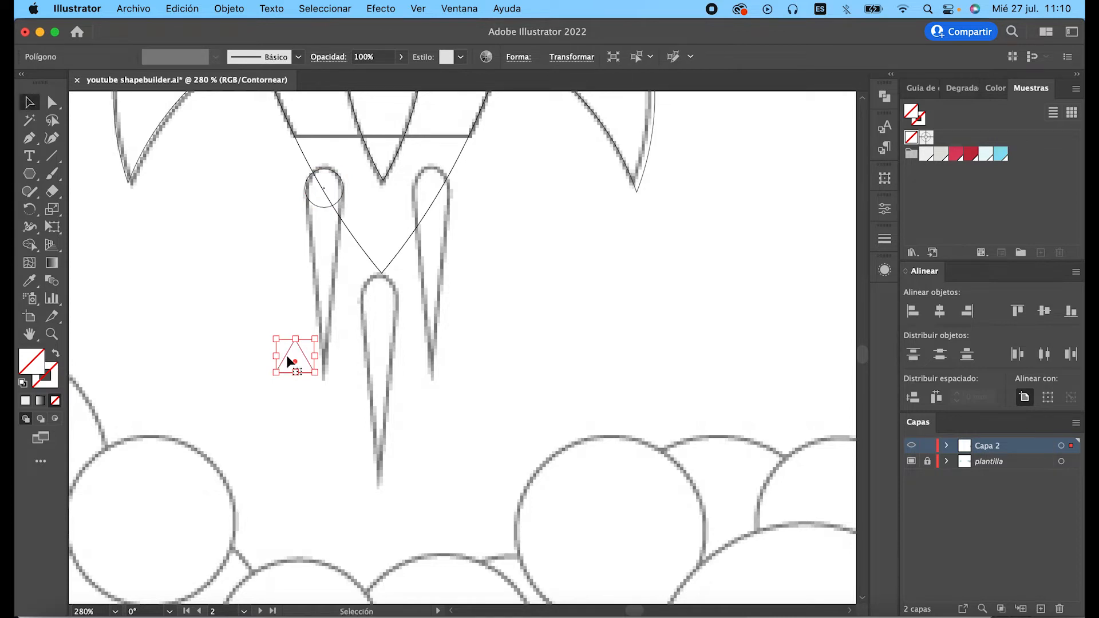
drag(296, 372, 291, 187)
drag(318, 243, 326, 190)
scroll(327, 191, up, 5)
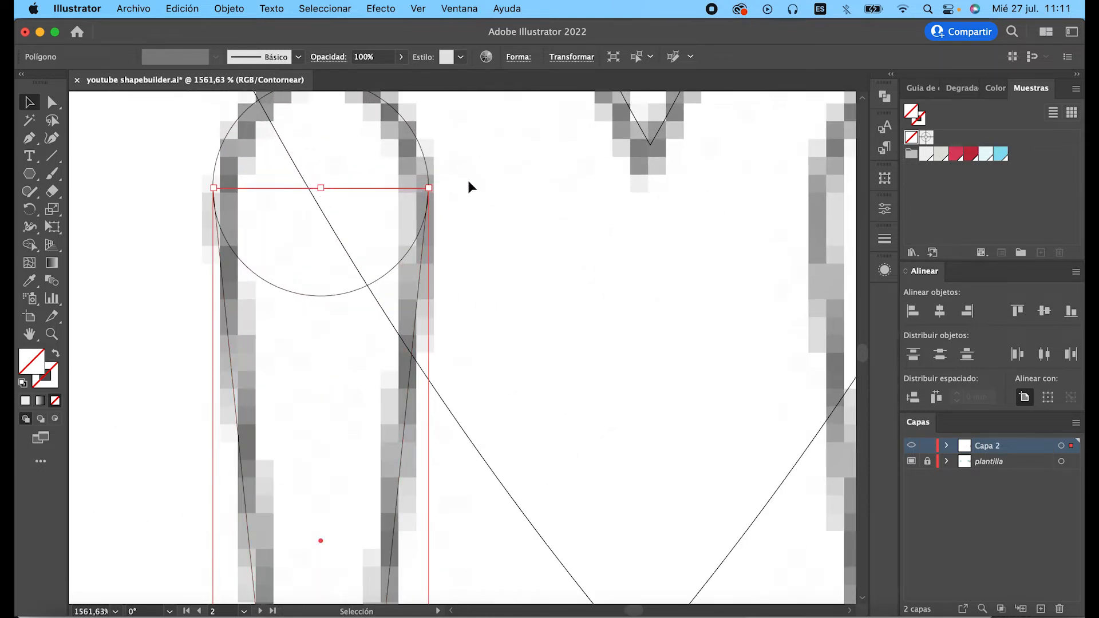
click(477, 198)
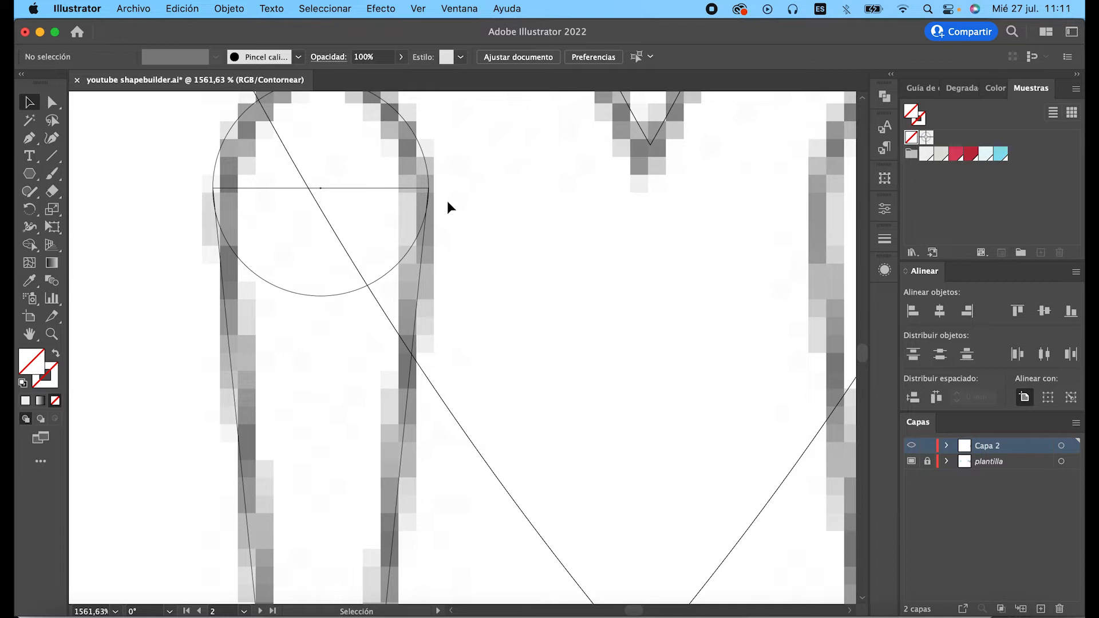
Step: Merge the circle and the triangle into a single flame shape with the Shape Builder tool
scroll(321, 261, down, 2)
click(279, 221)
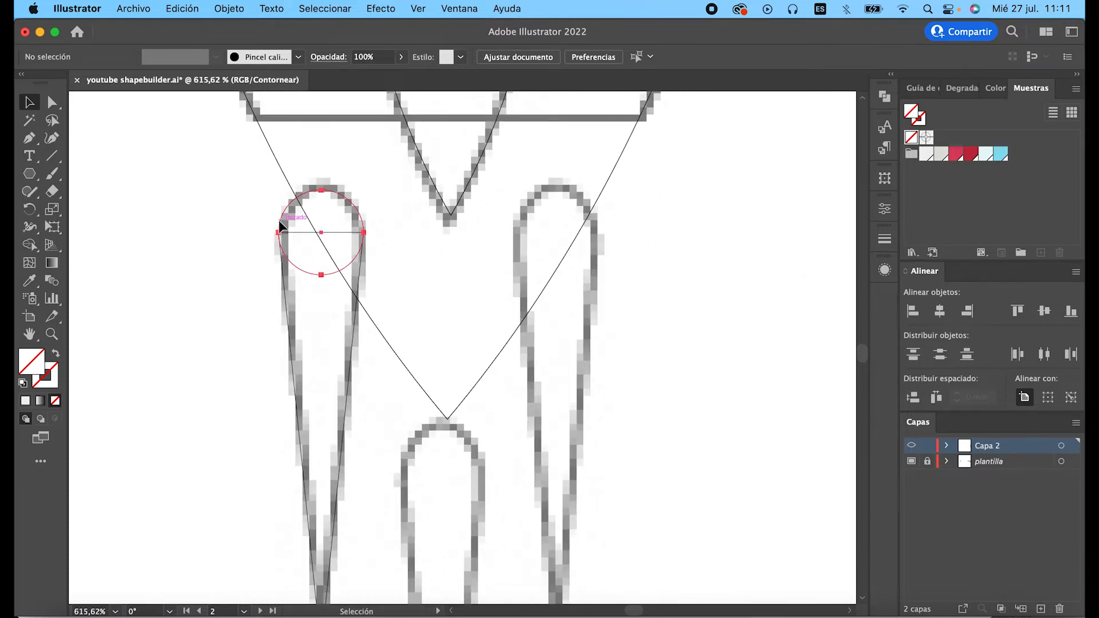
shift+click(287, 329)
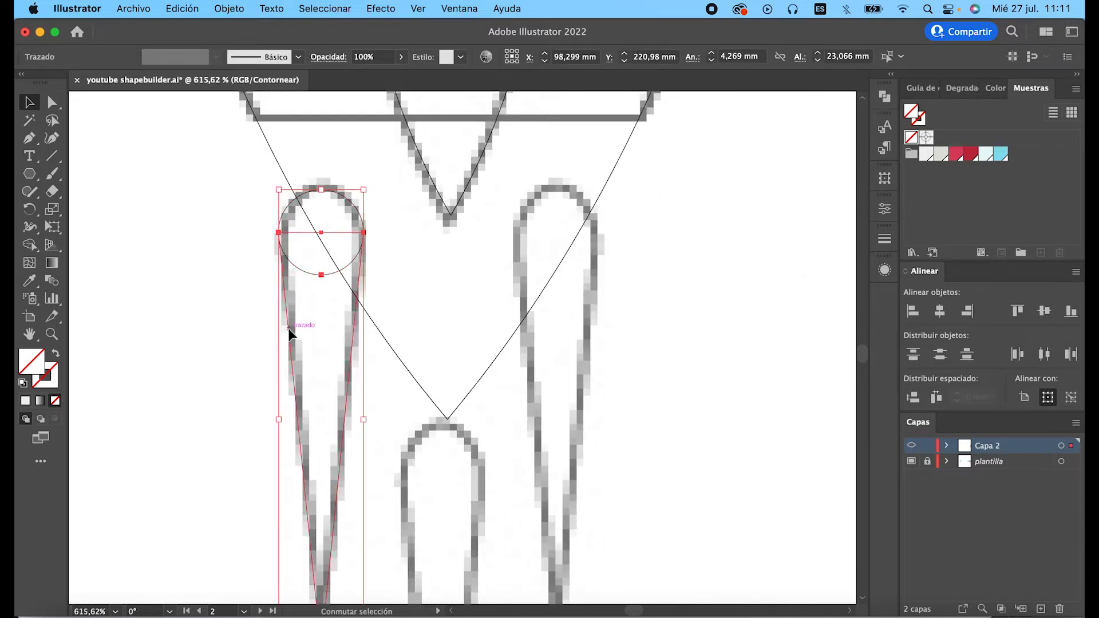
click(29, 245)
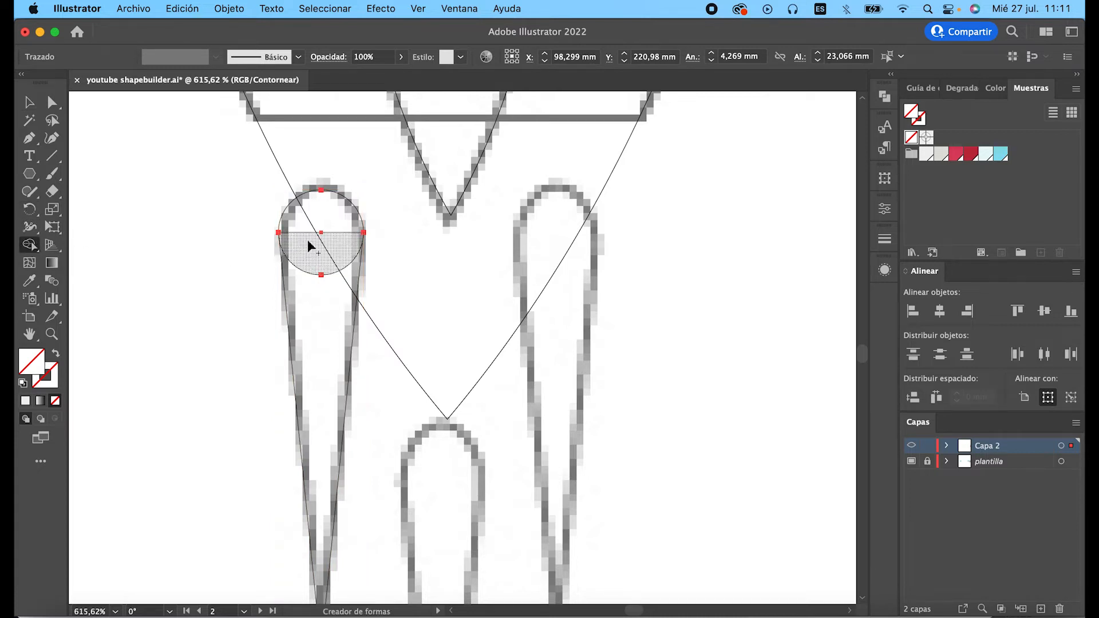
drag(309, 215, 321, 365)
click(29, 102)
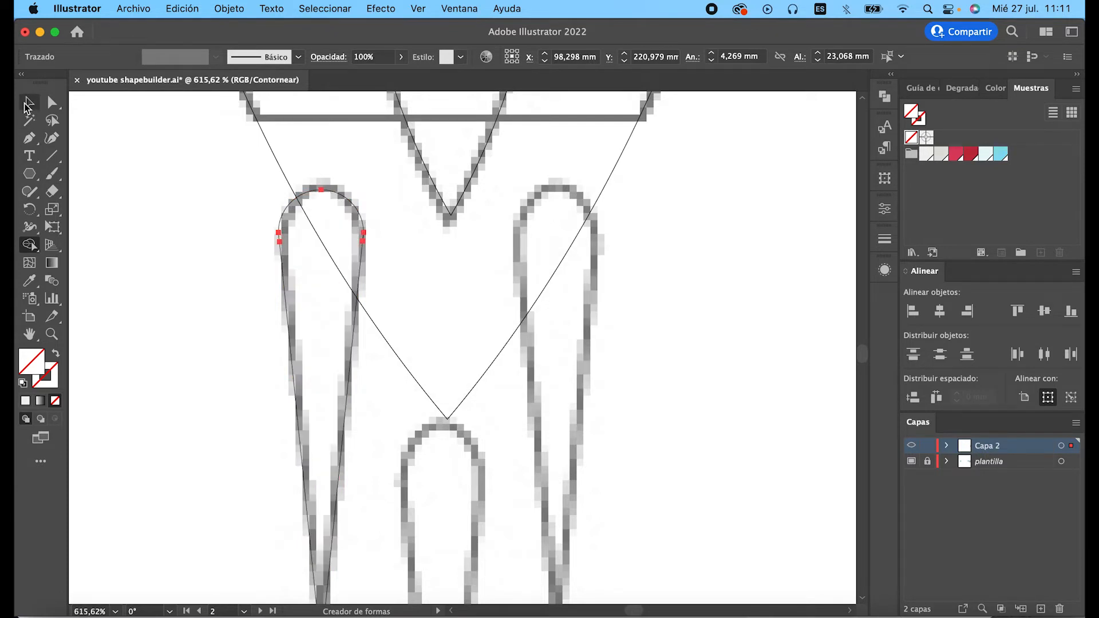
Step: Copy the finished flame onto the template's right and central flames
key(z)
alt+click(253, 378)
alt+click(253, 378)
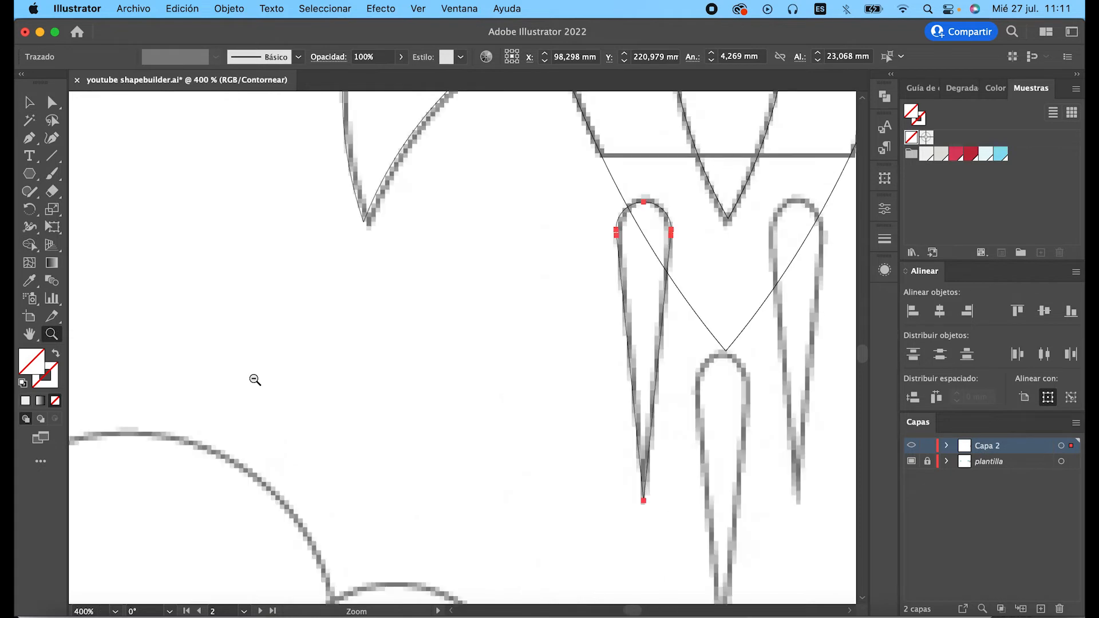
alt+click(584, 371)
alt+click(584, 371)
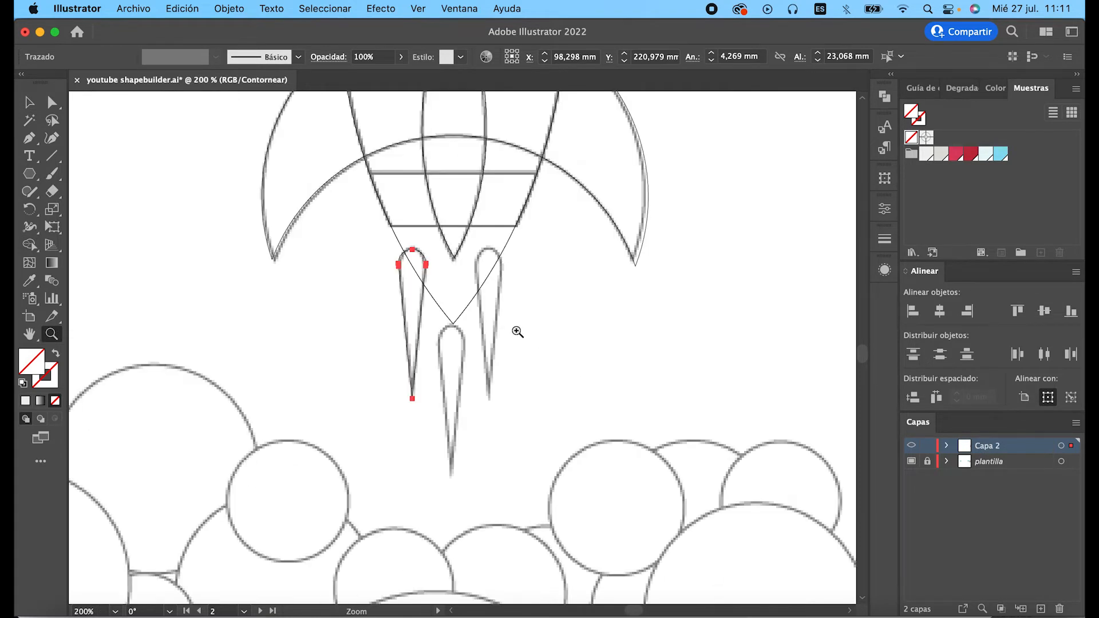
key(v)
drag(422, 346, 457, 412)
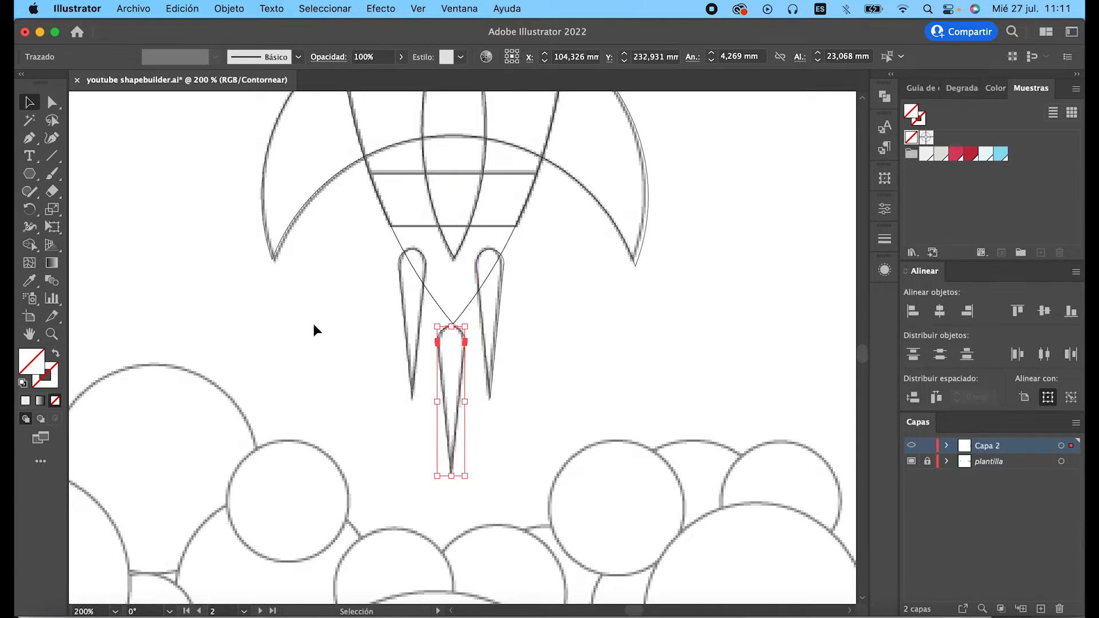
Step: Draw a rectangle covering the rocket body's pointed lower end, with its upper edge on the body's base line
click(314, 325)
key(super+0)
scroll(314, 324, up, 5)
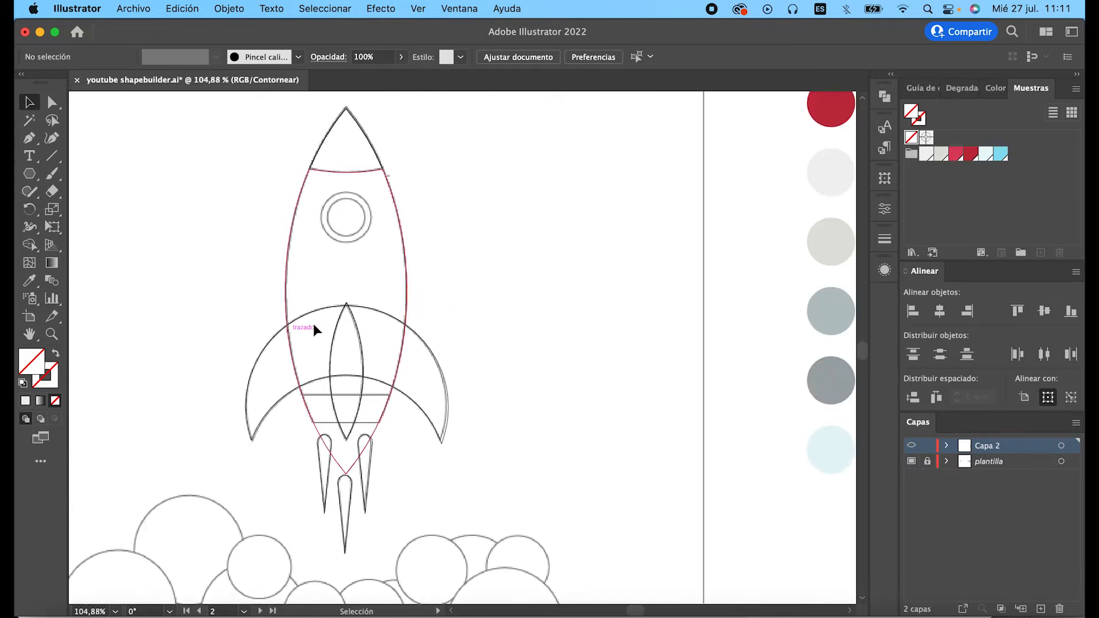
scroll(313, 324, up, 1)
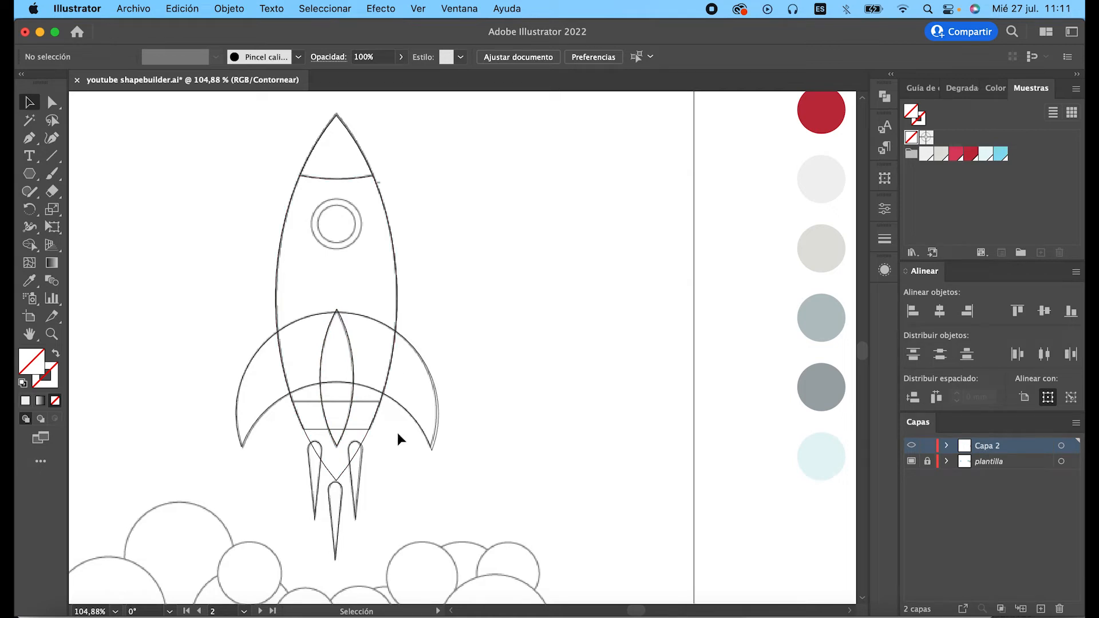
key(m)
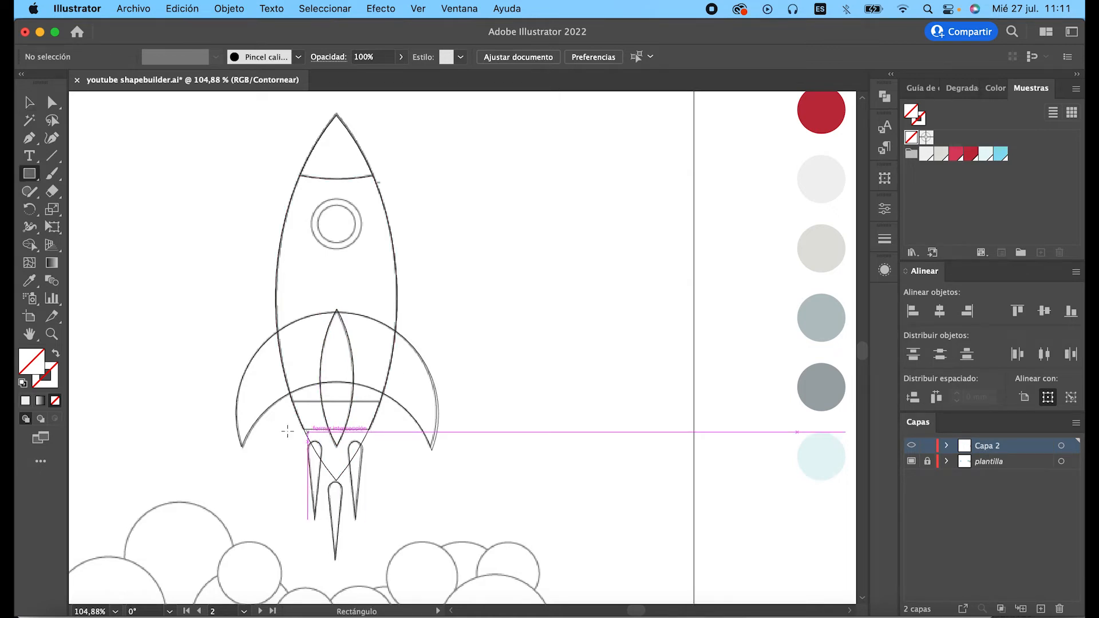
drag(283, 431, 391, 490)
Step: Remove the rectangle and the body's pointed lower end with the Shape Builder tool
key(v)
shift+click(397, 312)
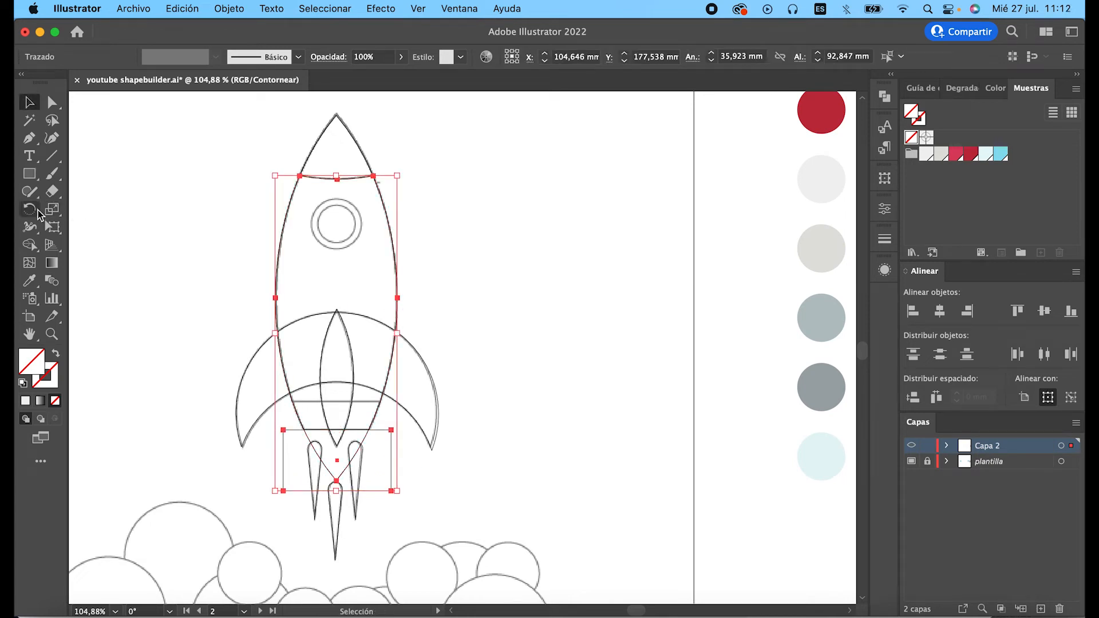
click(30, 246)
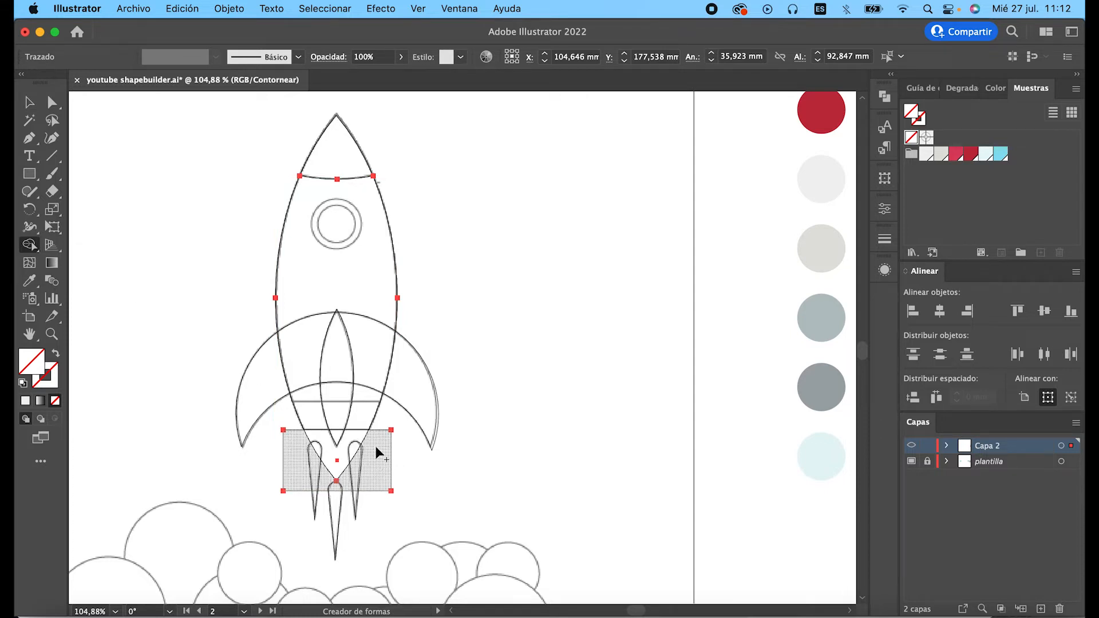
drag(376, 446, 335, 456)
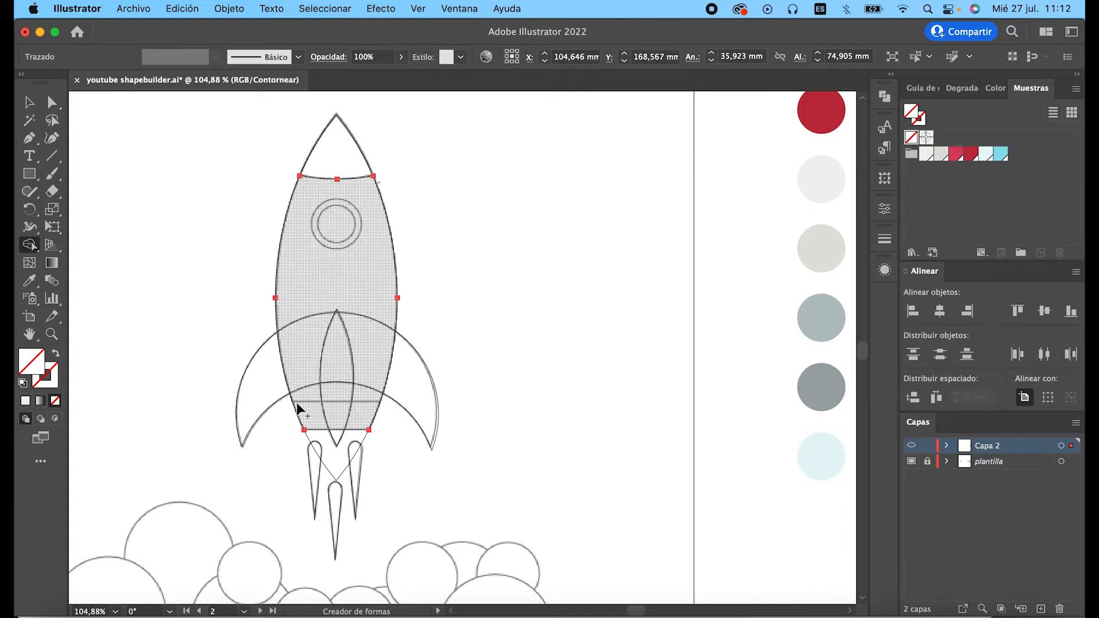
Step: Draw a rectangle about 30 by 8.6 mm over the body's lower band and split the band from the body with Shape Builder
click(29, 174)
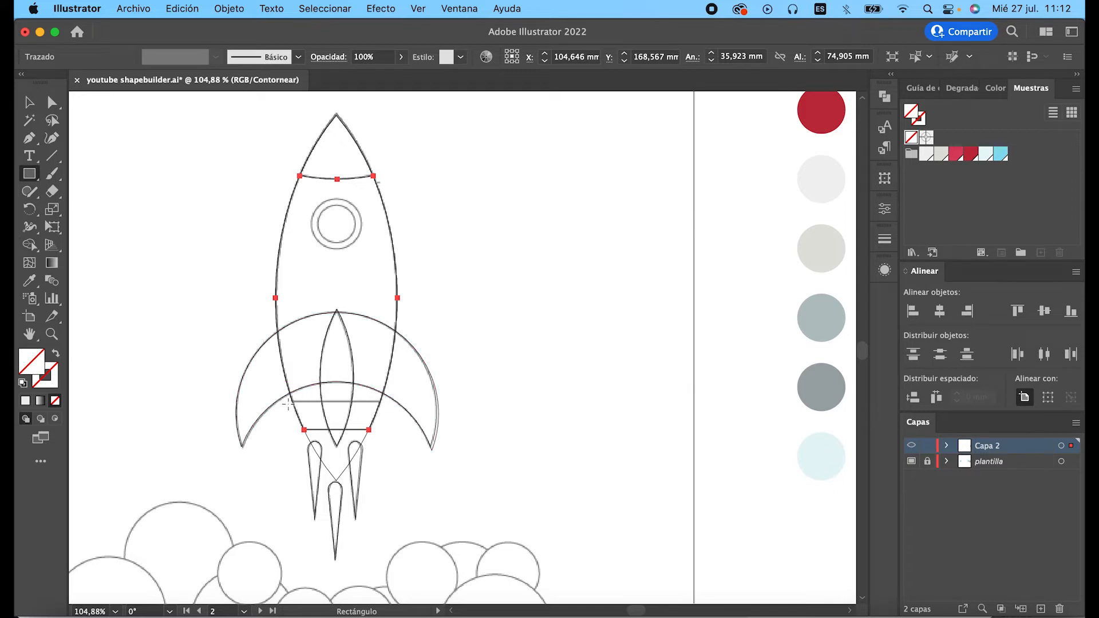
mouse_move(283, 402)
mouse_down()
mouse_move(397, 433)
mouse_move(387, 429)
mouse_up()
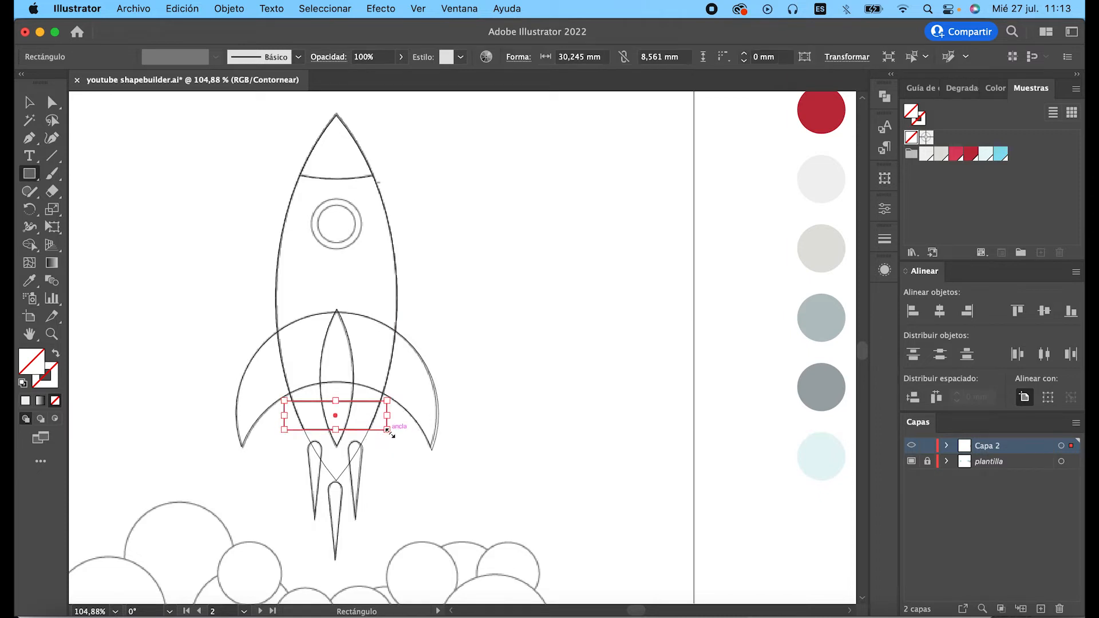
key(v)
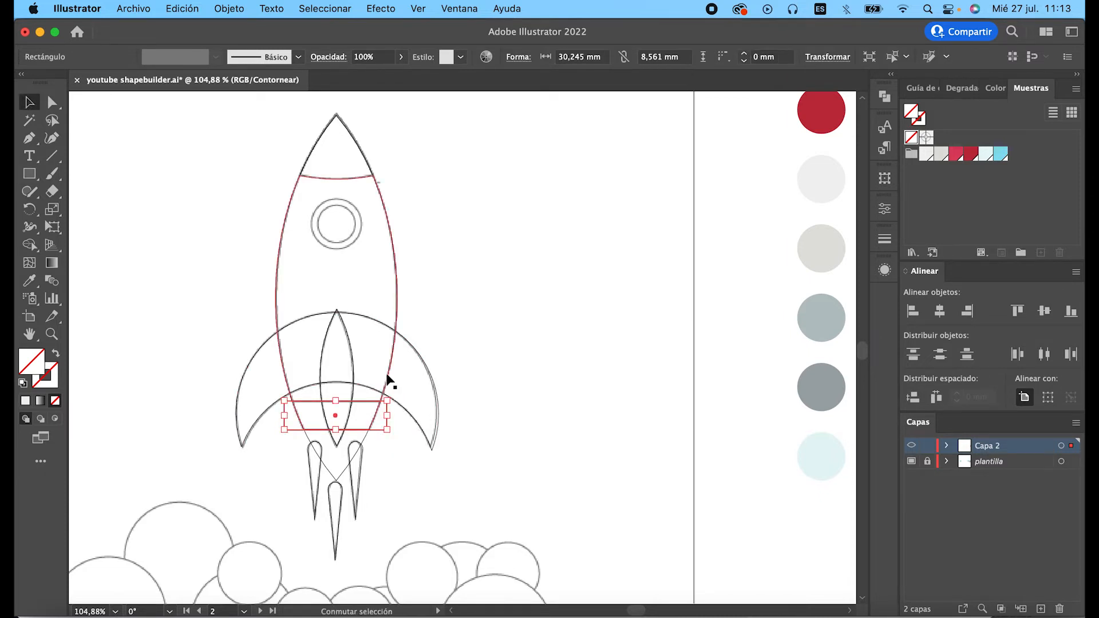
shift+click(397, 318)
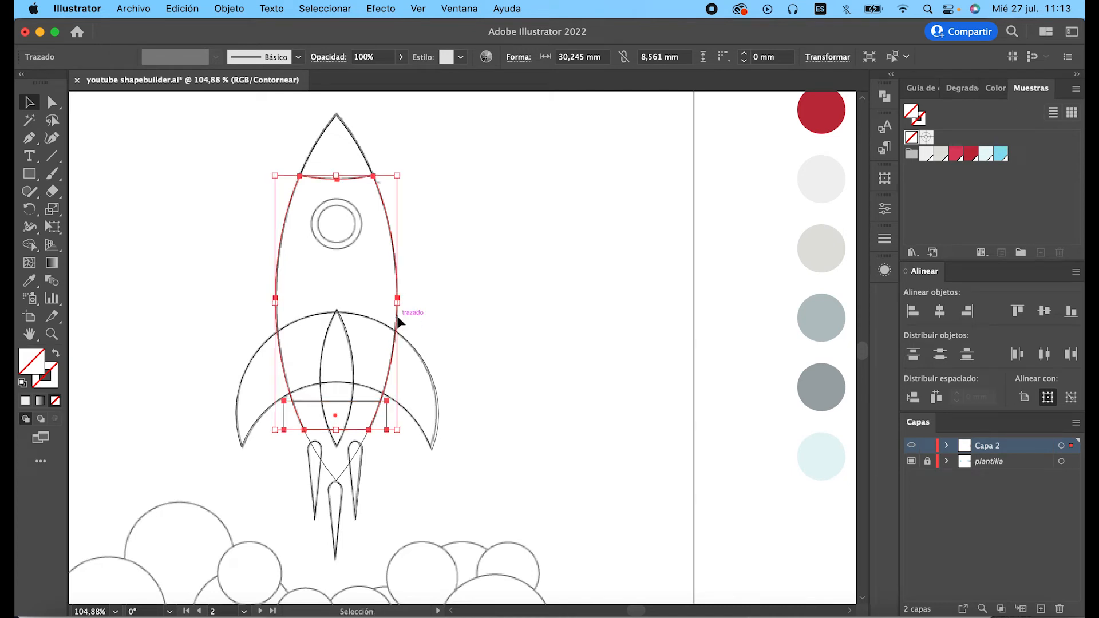
click(29, 245)
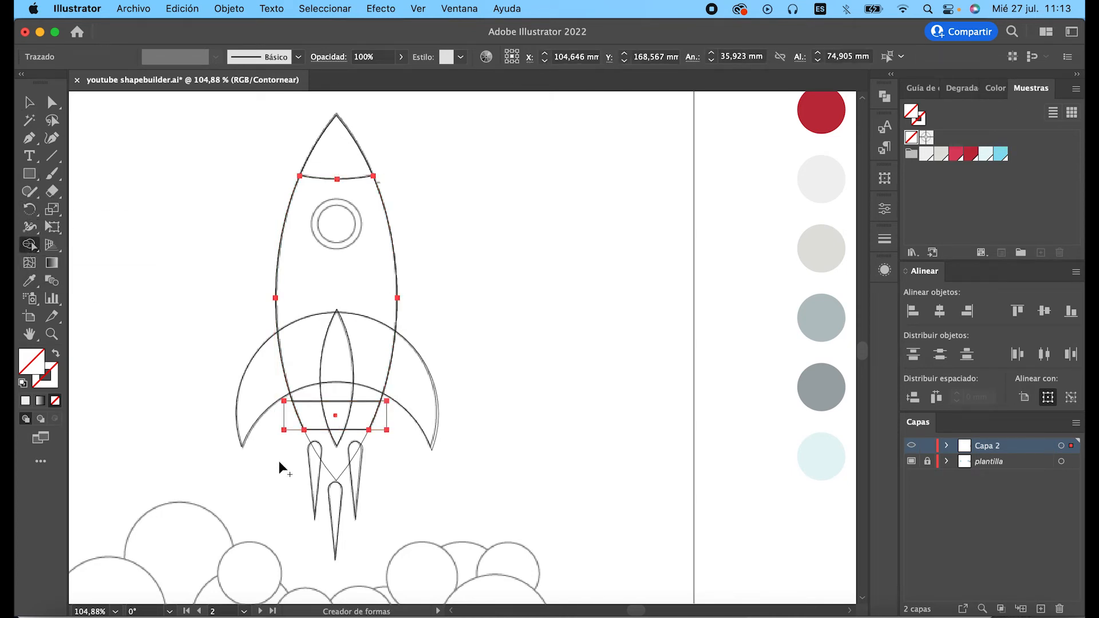
click(312, 423)
Step: Delete the leftover rectangle pieces on either side of the body's lower band
click(30, 102)
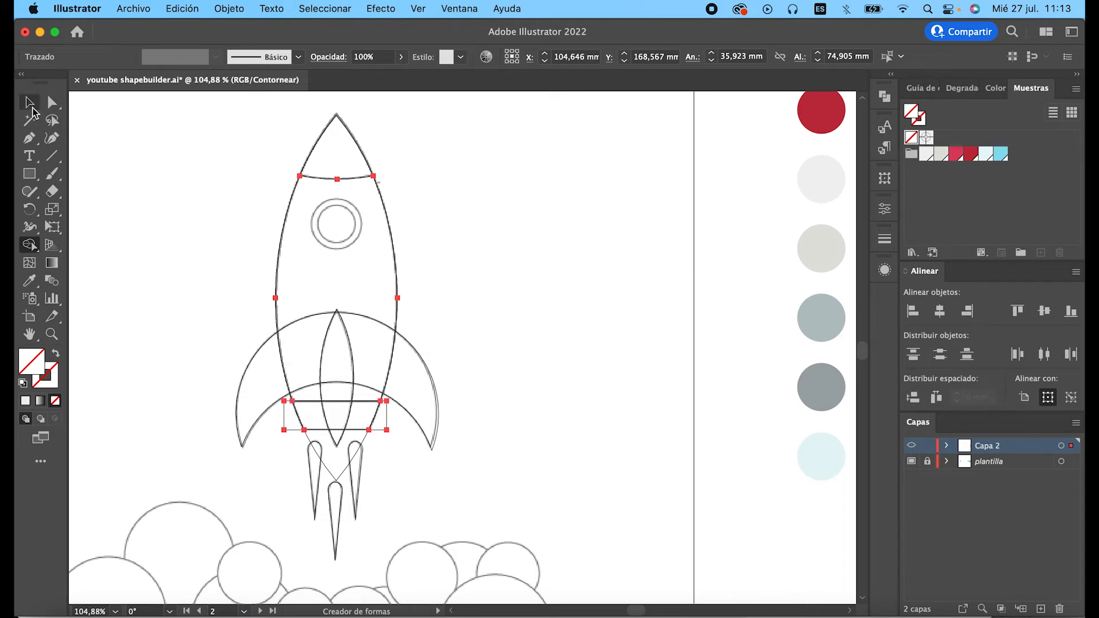
click(297, 458)
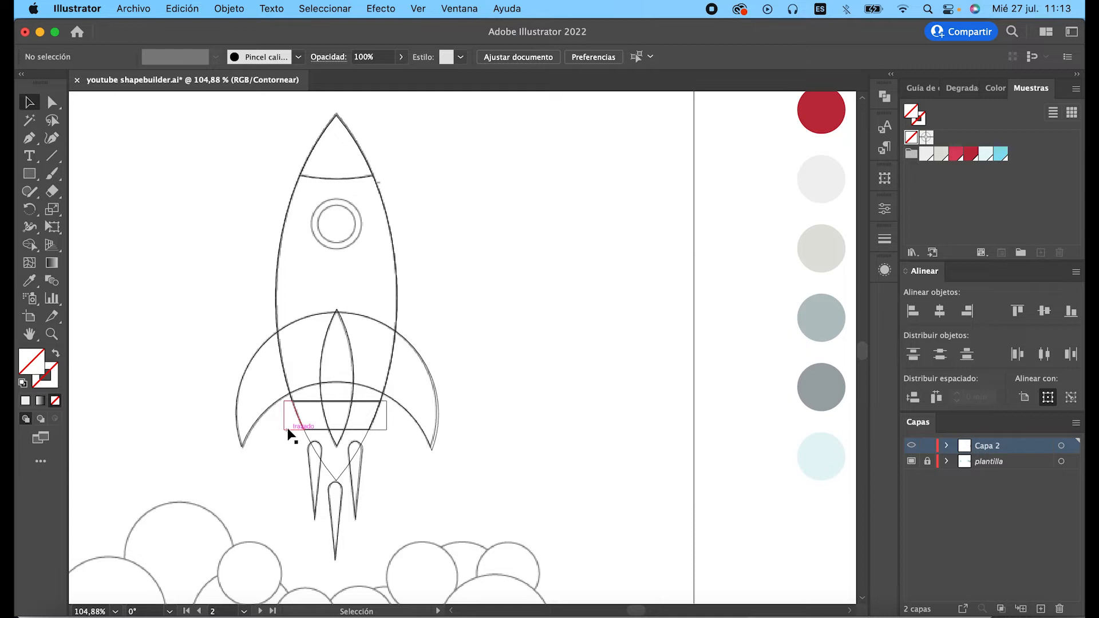
click(287, 429)
key(Delete)
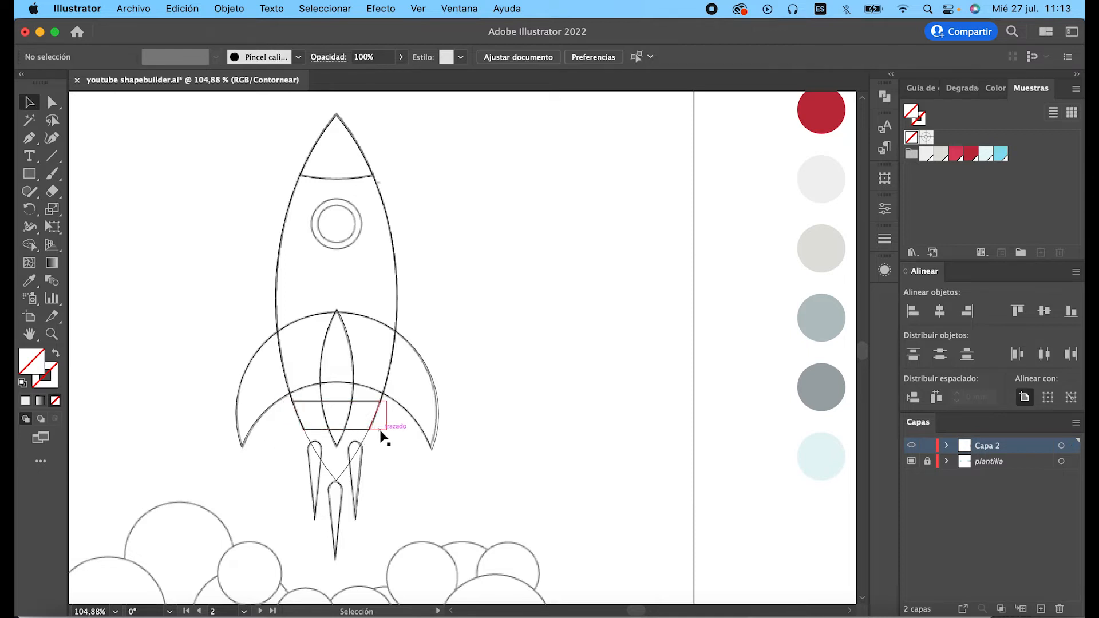
Step: Hide the "plantilla" layer and select all the traced rocket shapes in outline view
key(super+y)
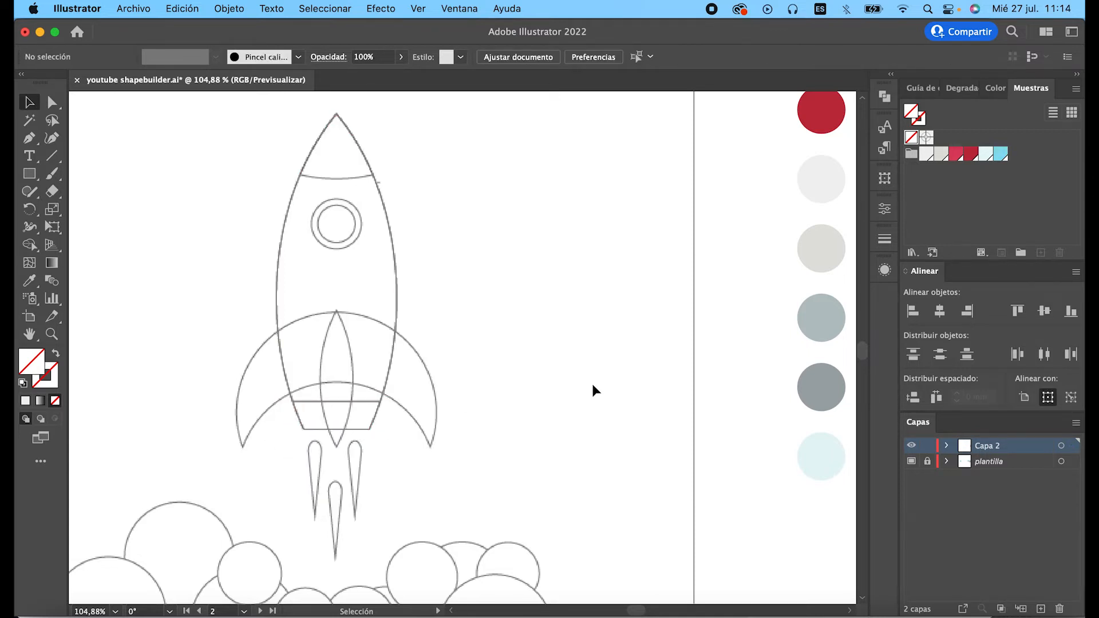
click(910, 462)
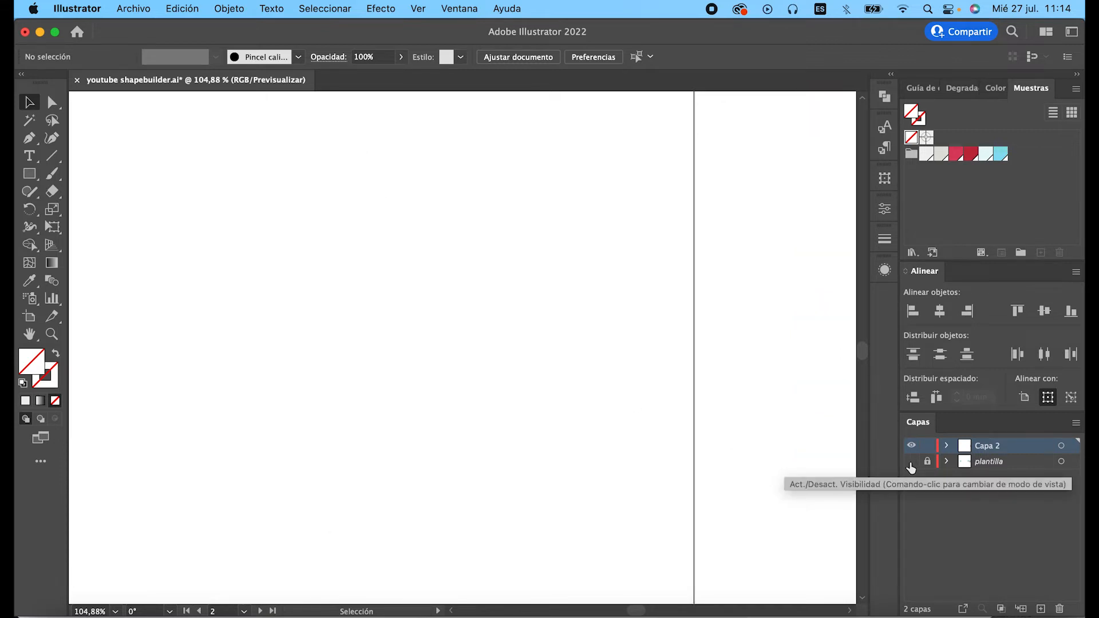
key(super+y)
drag(497, 196, 182, 557)
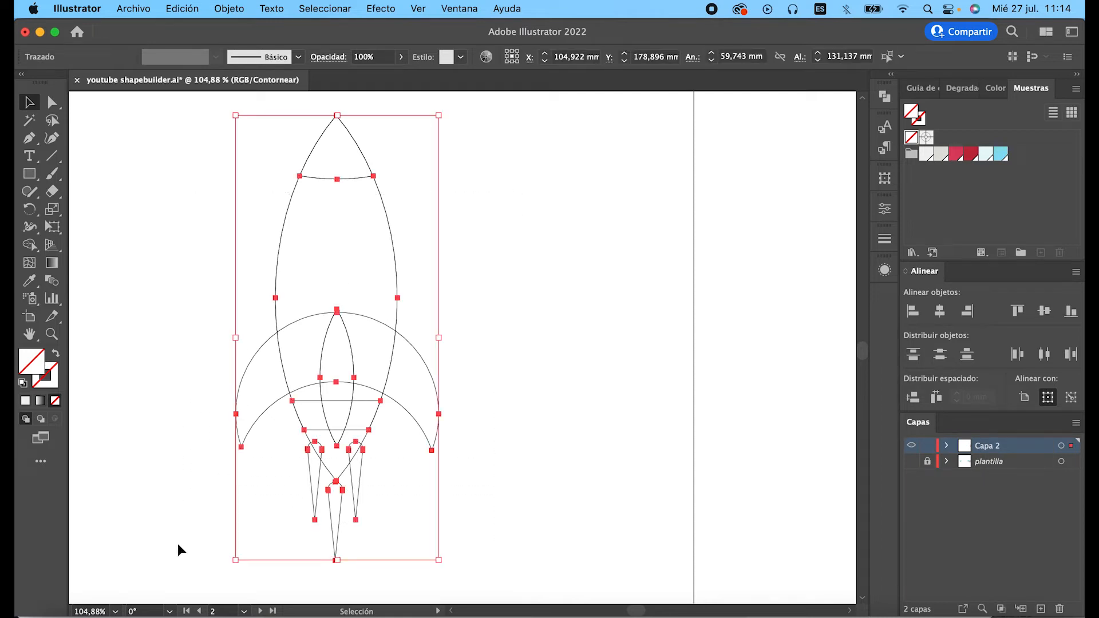
Step: Return to the preview display and apply the default white fill and black stroke to all the traced rocket shapes
click(48, 374)
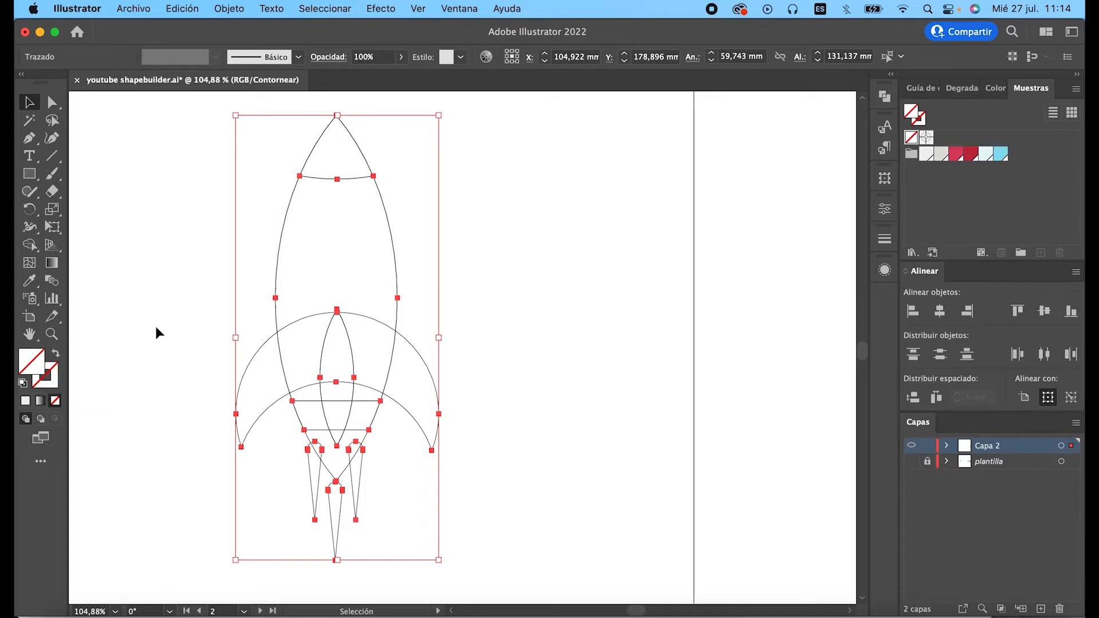
key(super+y)
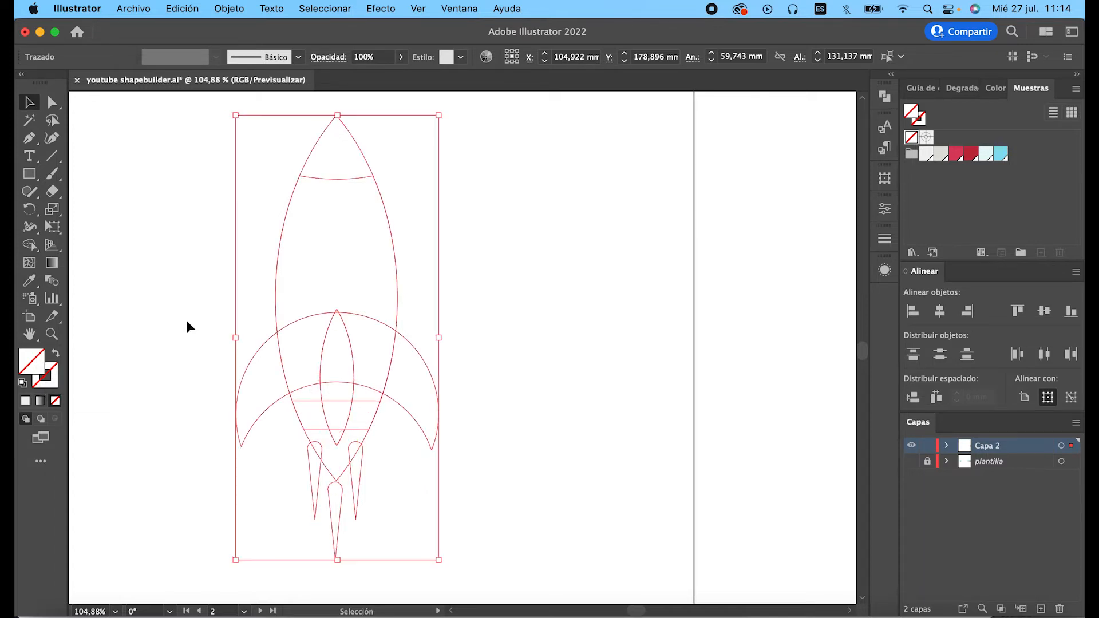
key(Delete)
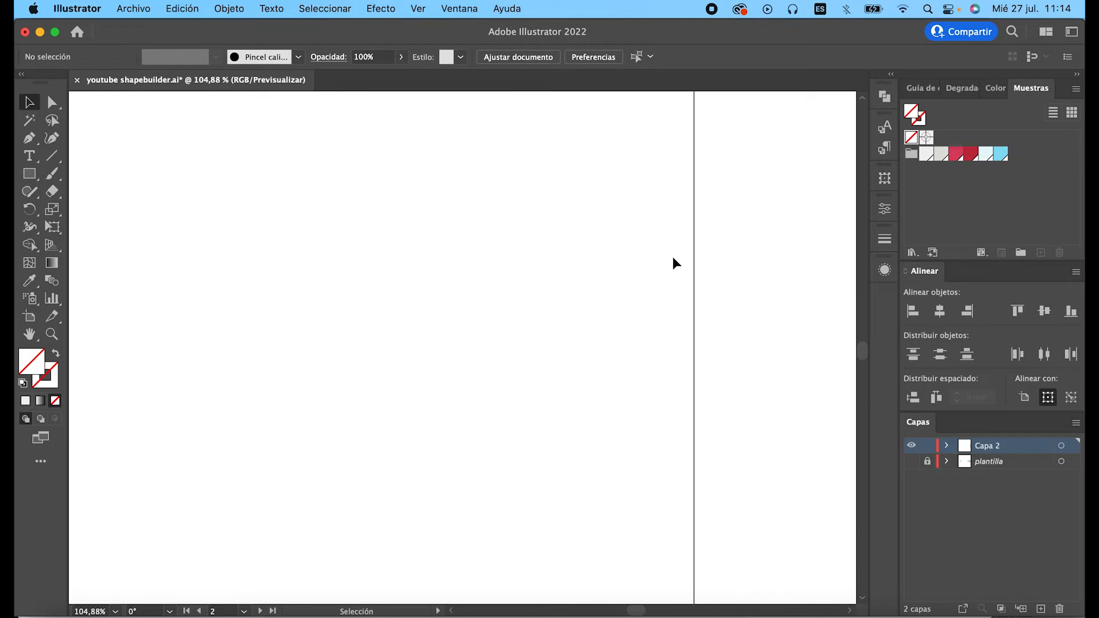
drag(471, 177, 175, 554)
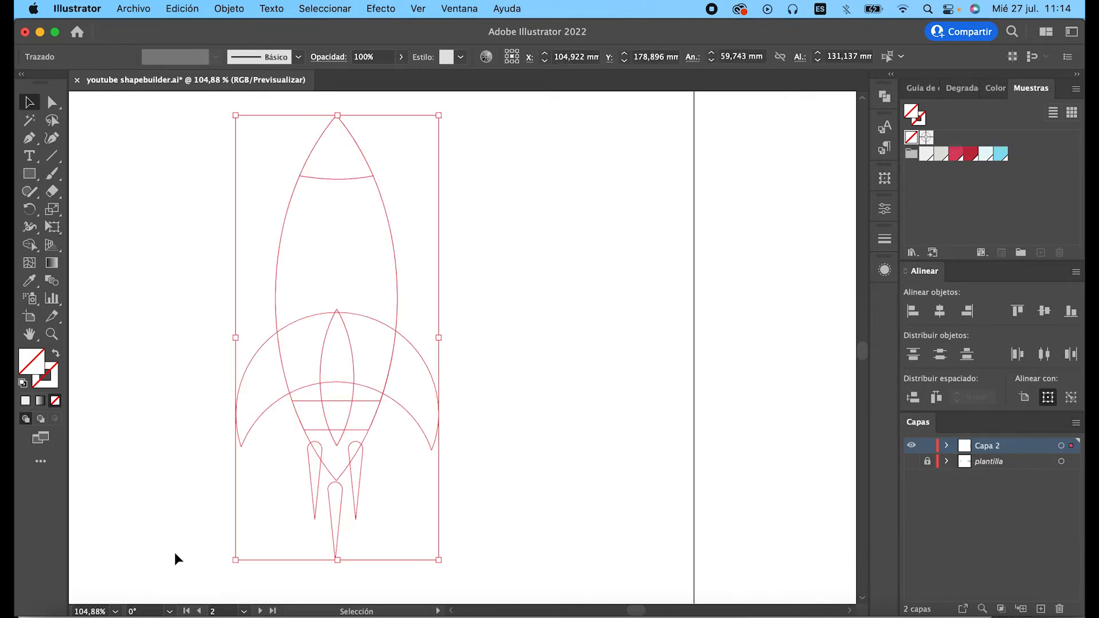
key(d)
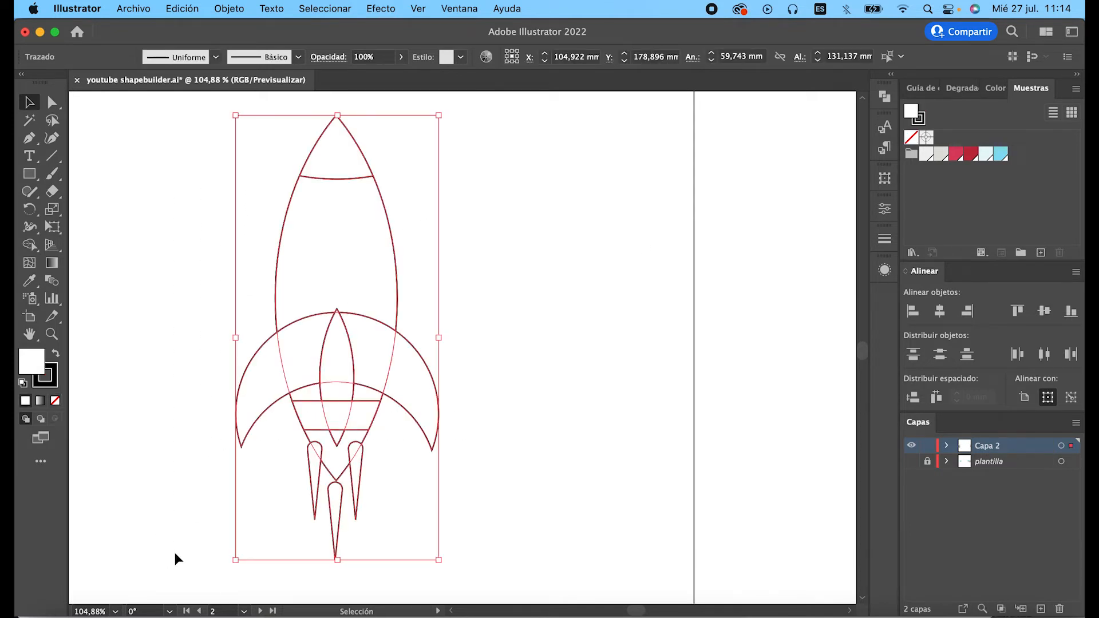
click(548, 441)
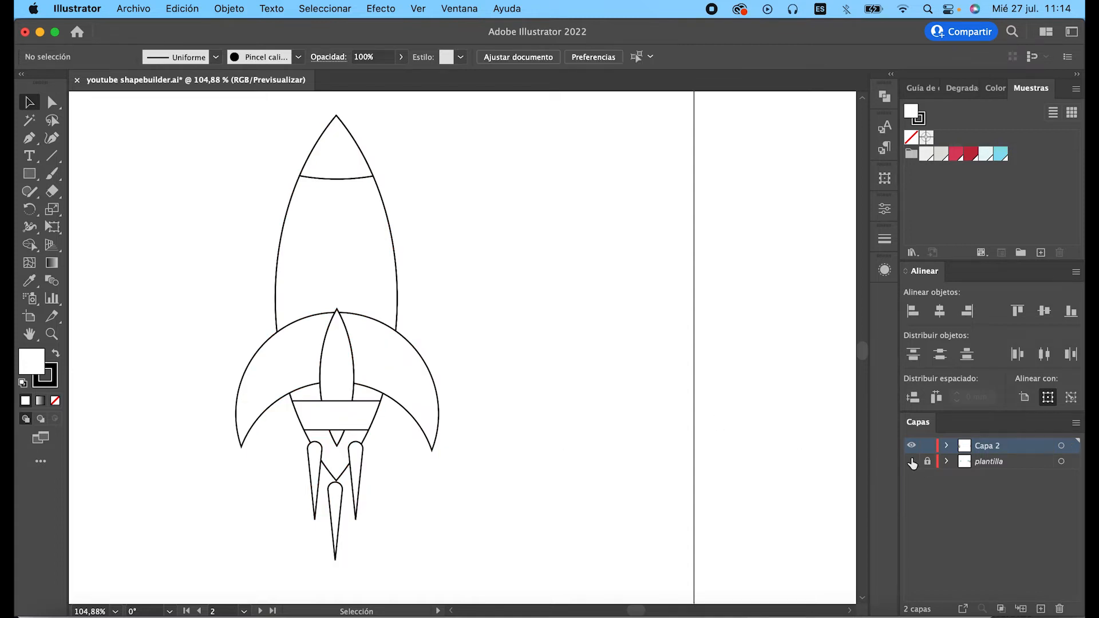
Step: Drag the leftover full pointed-oval body outline off the rocket and delete it
click(334, 470)
drag(346, 475, 607, 455)
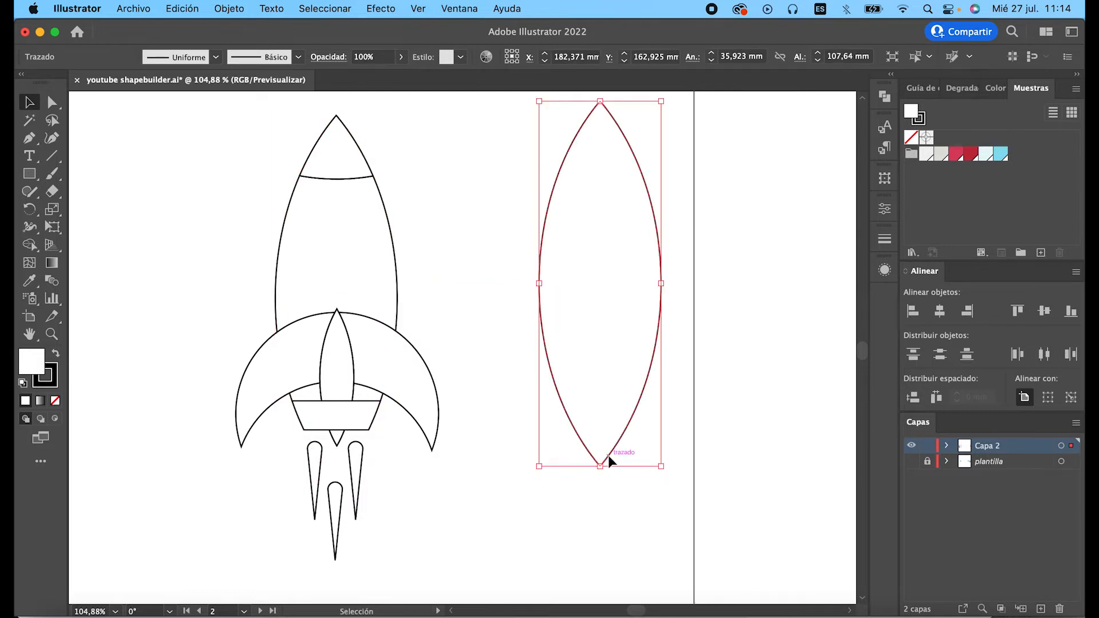
key(Delete)
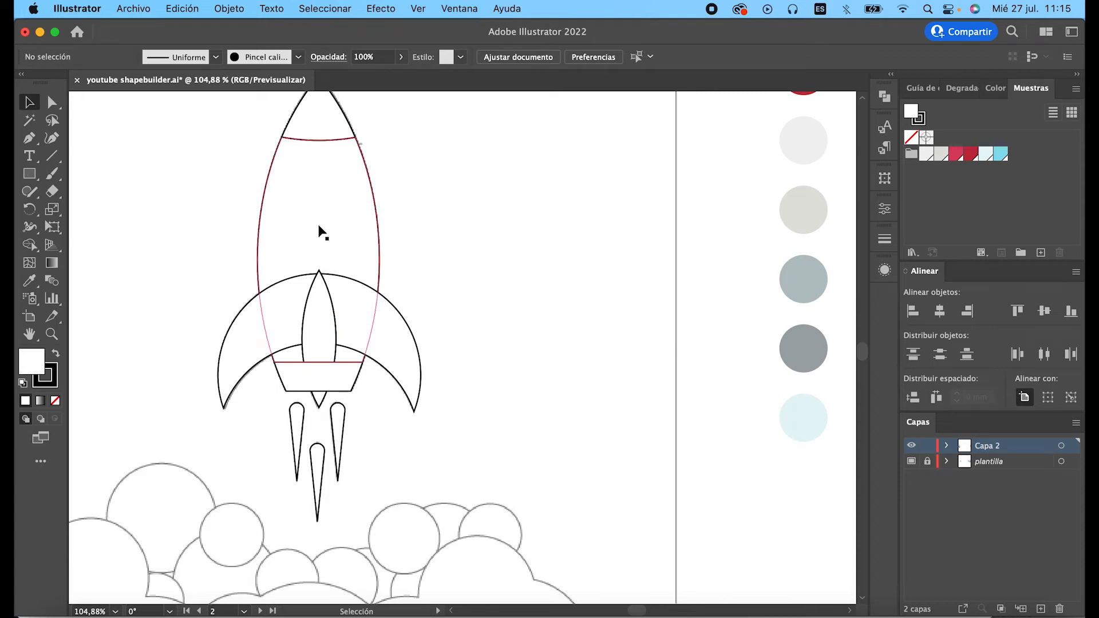
Step: In outline view, trace the porthole with two nested circles over the template, the inner one about 10.9 mm in diameter
key(super+y)
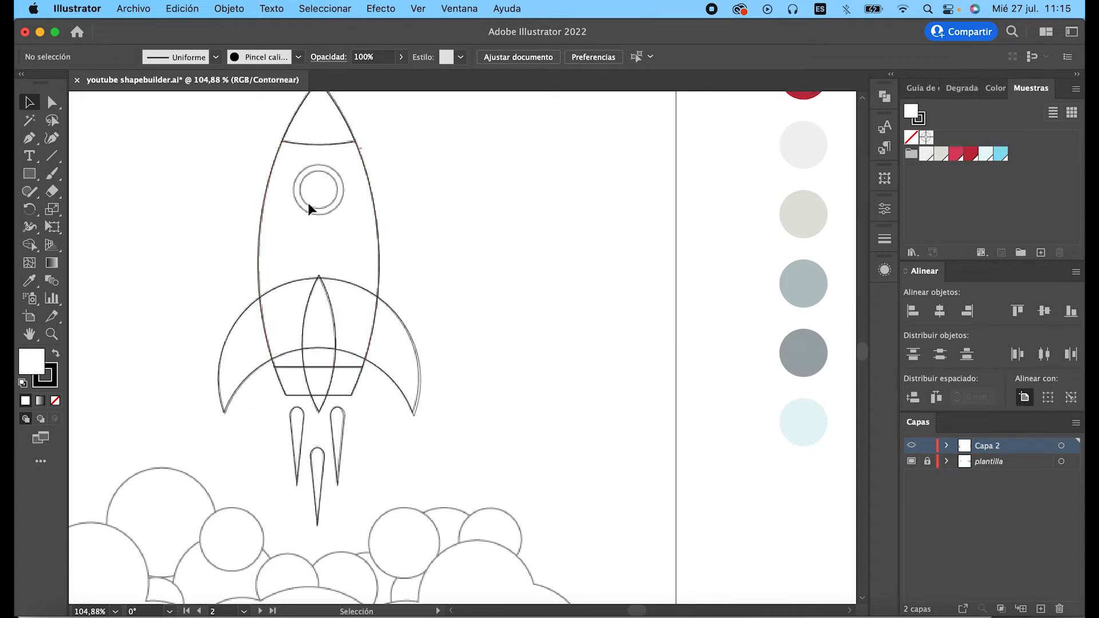
scroll(303, 201, up, 2)
click(30, 175)
click(32, 176)
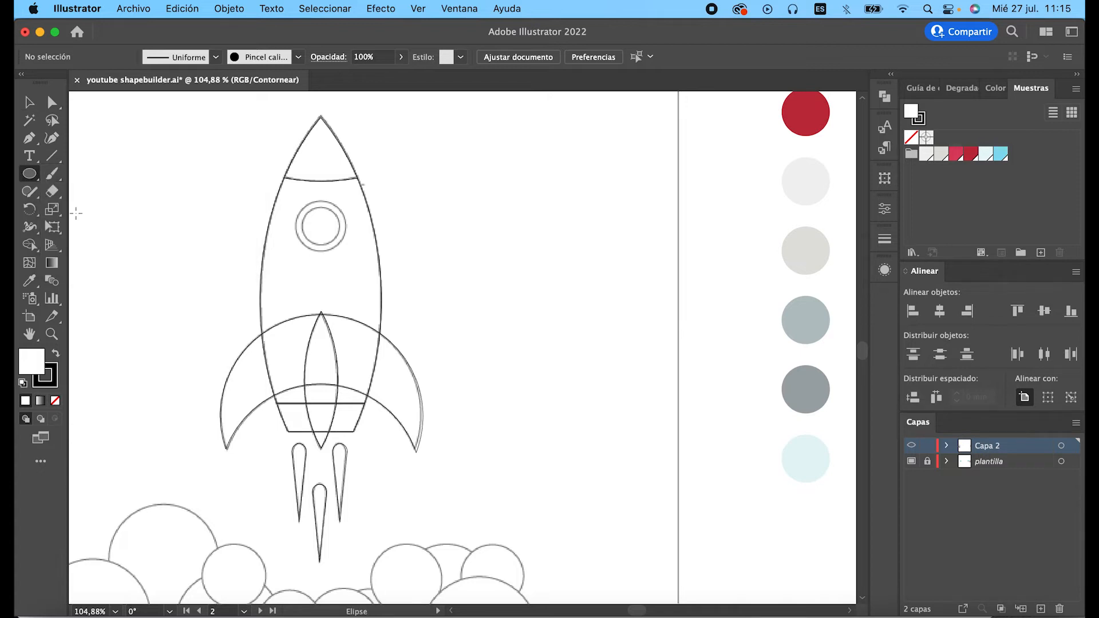
drag(299, 200, 346, 252)
drag(299, 205, 341, 246)
key(v)
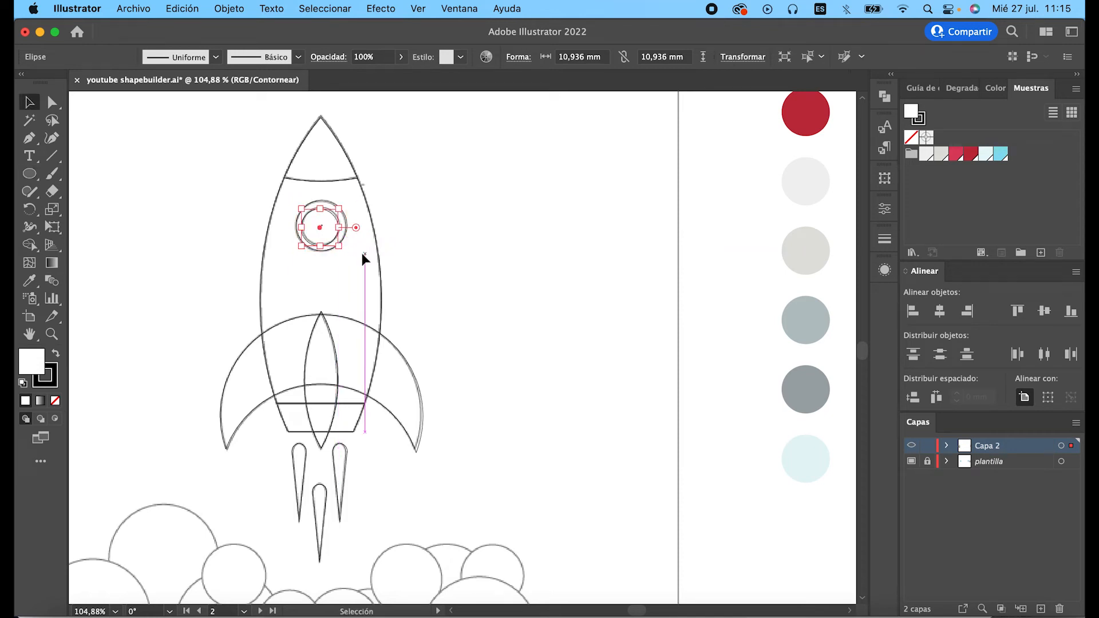
Step: Centre both porthole circles horizontally on the rocket body, using the body as the key object
click(346, 236)
click(434, 203)
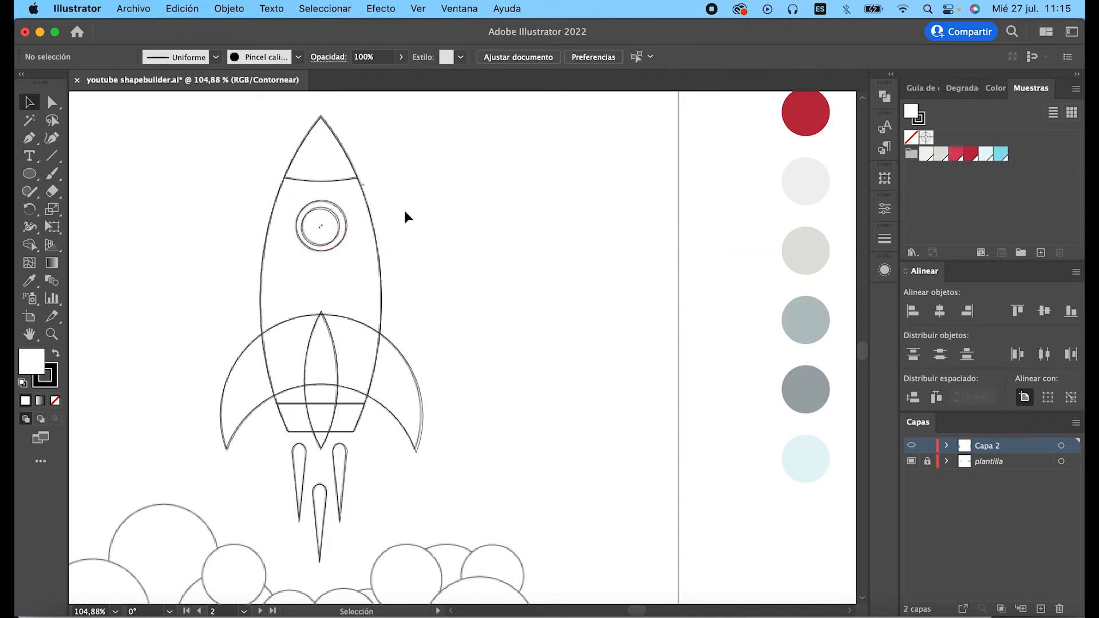
click(337, 234)
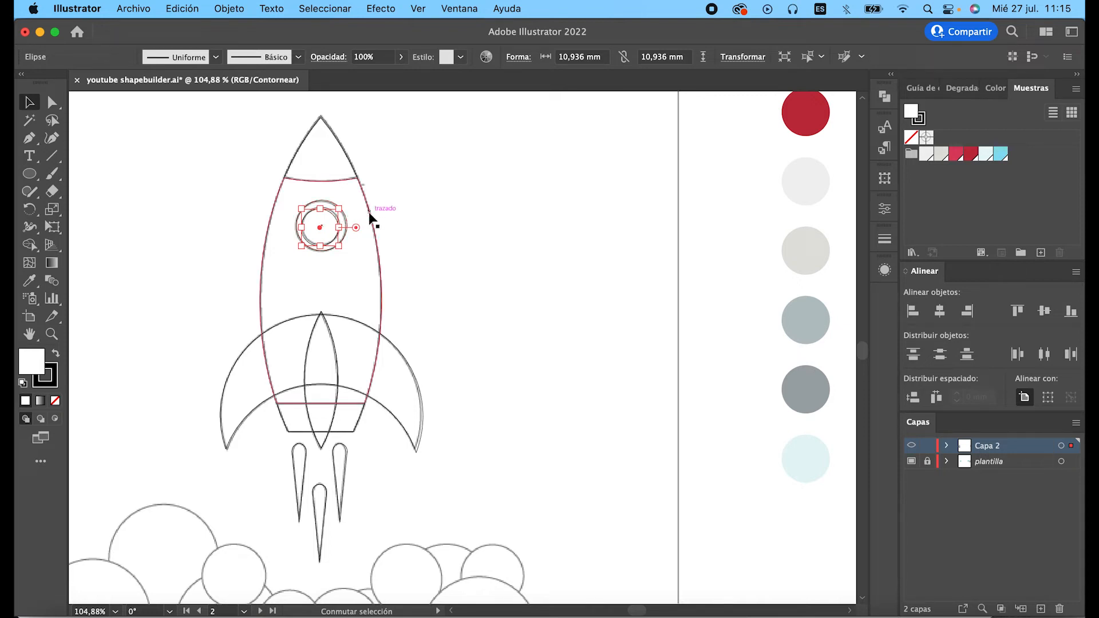
shift+click(350, 215)
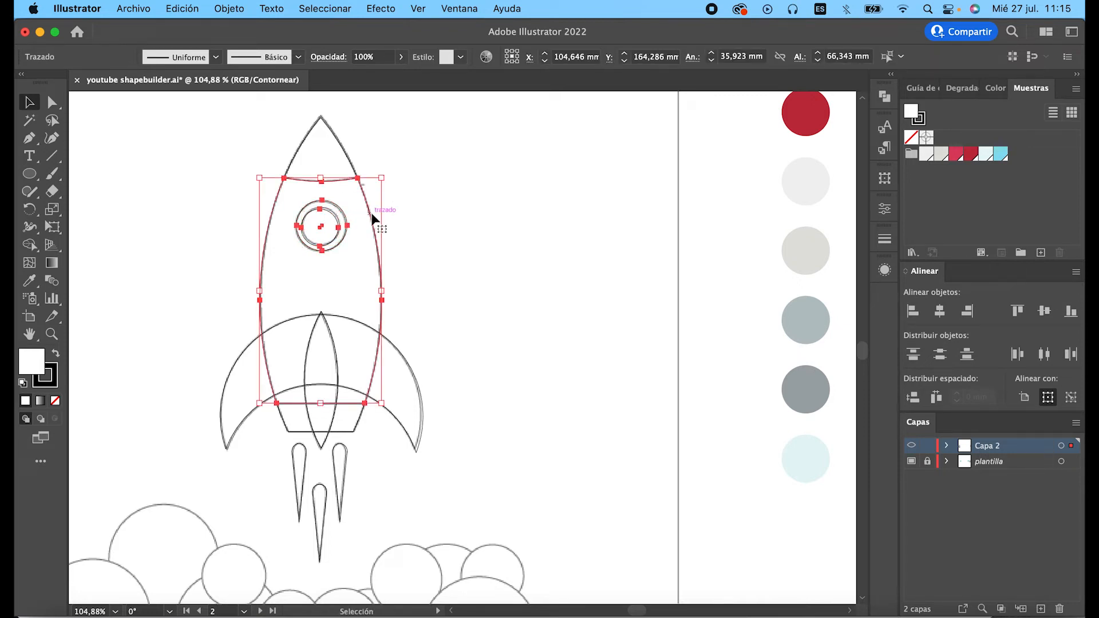
click(370, 214)
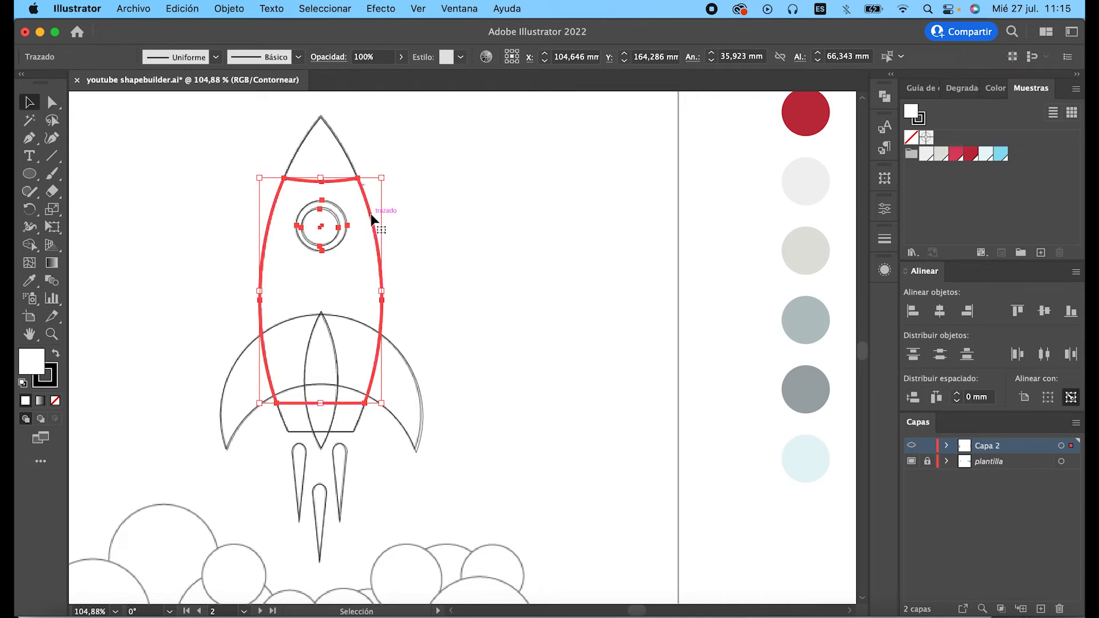
click(447, 9)
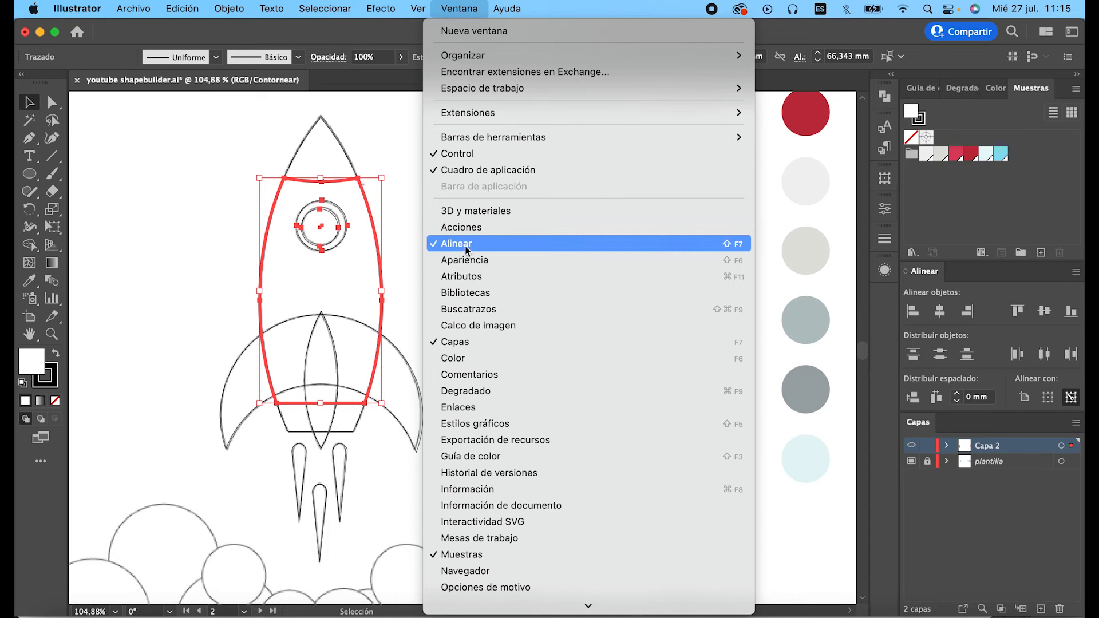
click(986, 288)
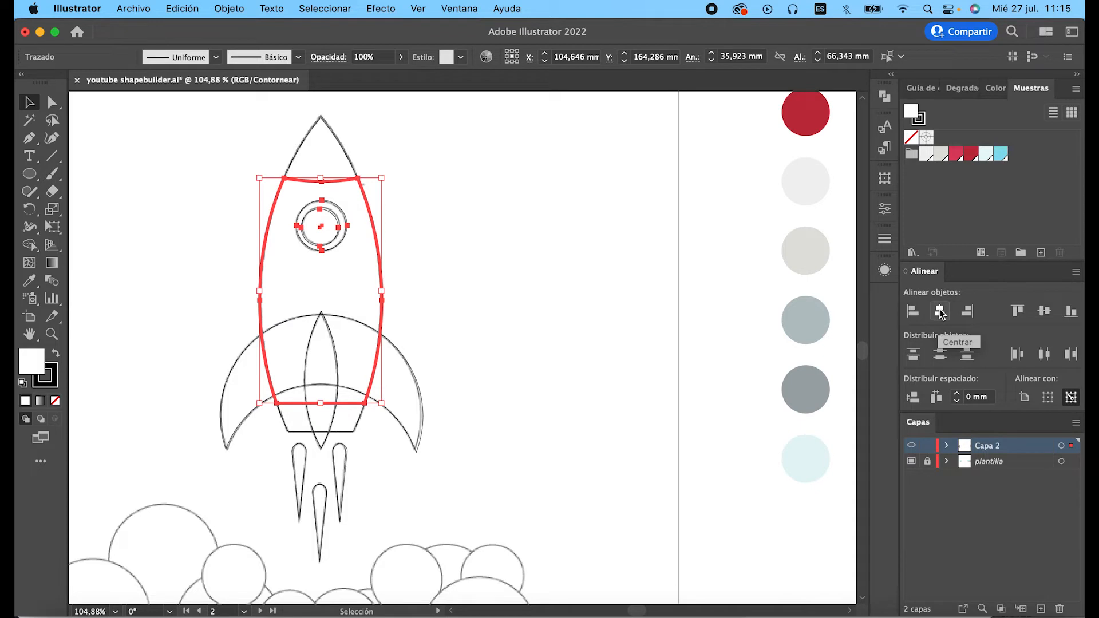
click(940, 310)
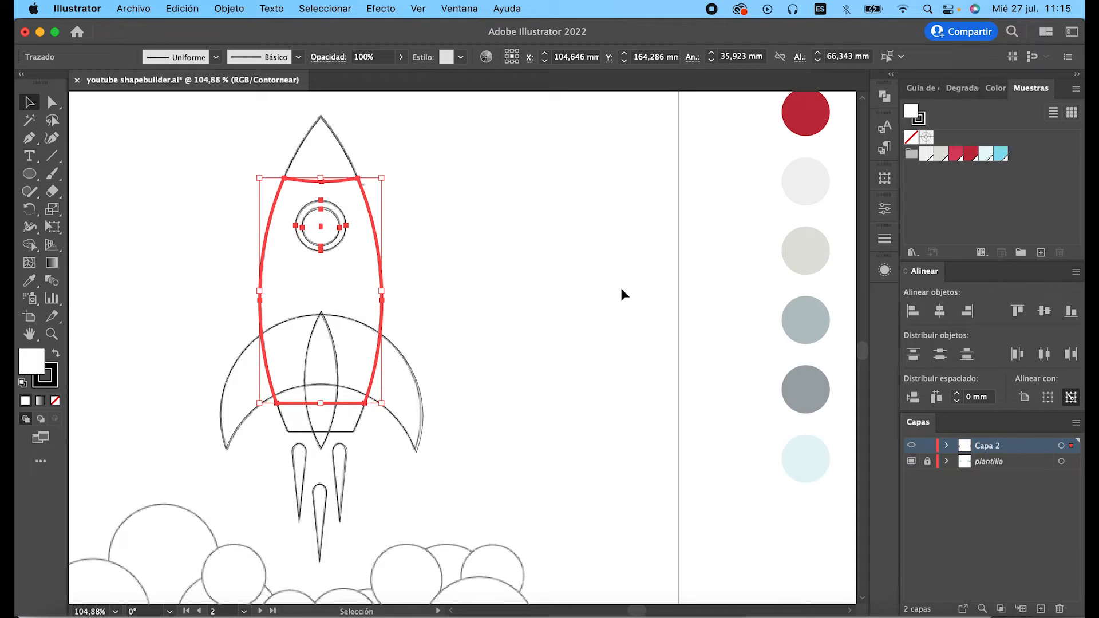
Step: Remove the body from the selection and centre the two porthole circles vertically on each other
shift+click(377, 239)
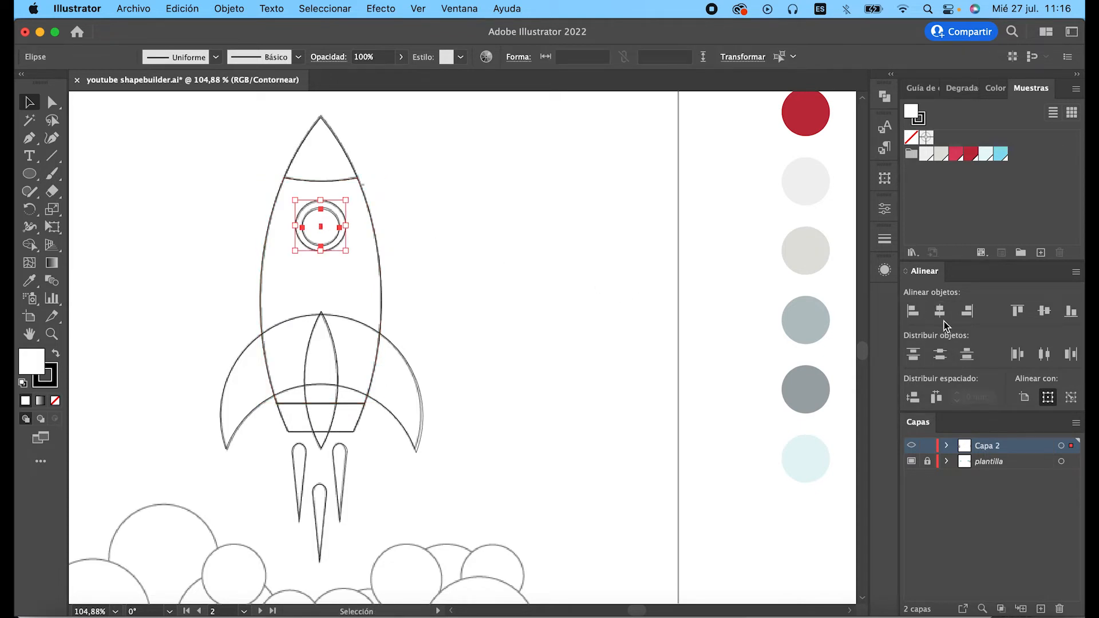
click(1043, 312)
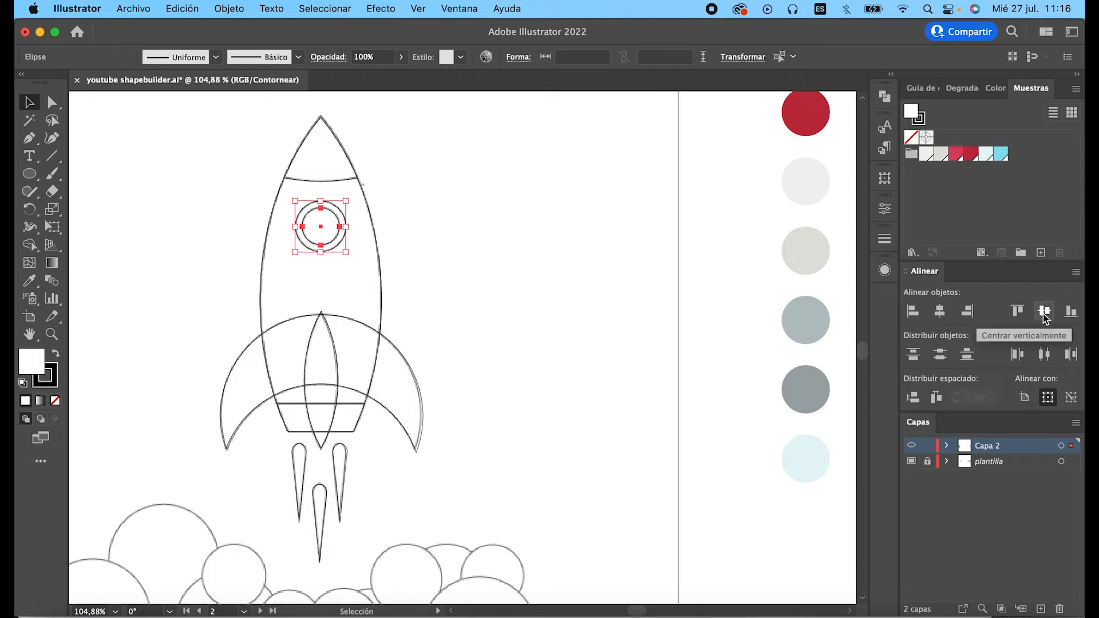
click(504, 267)
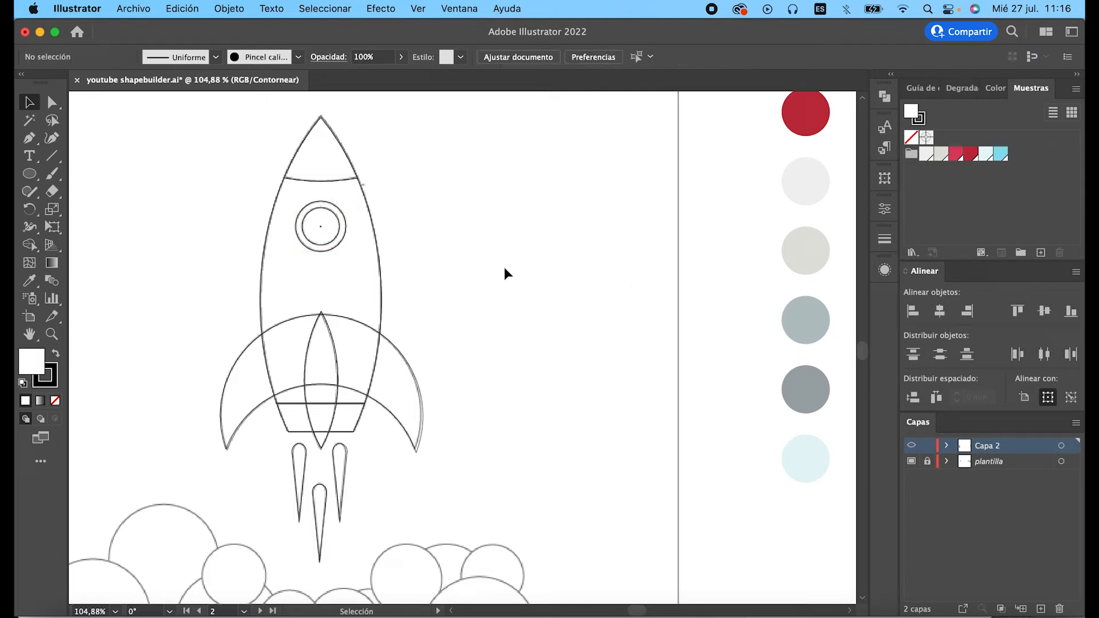
Step: Draw a vertical line about 109 mm long through the rocket's centre, from above the nose to below the fins
scroll(504, 267, down, 5)
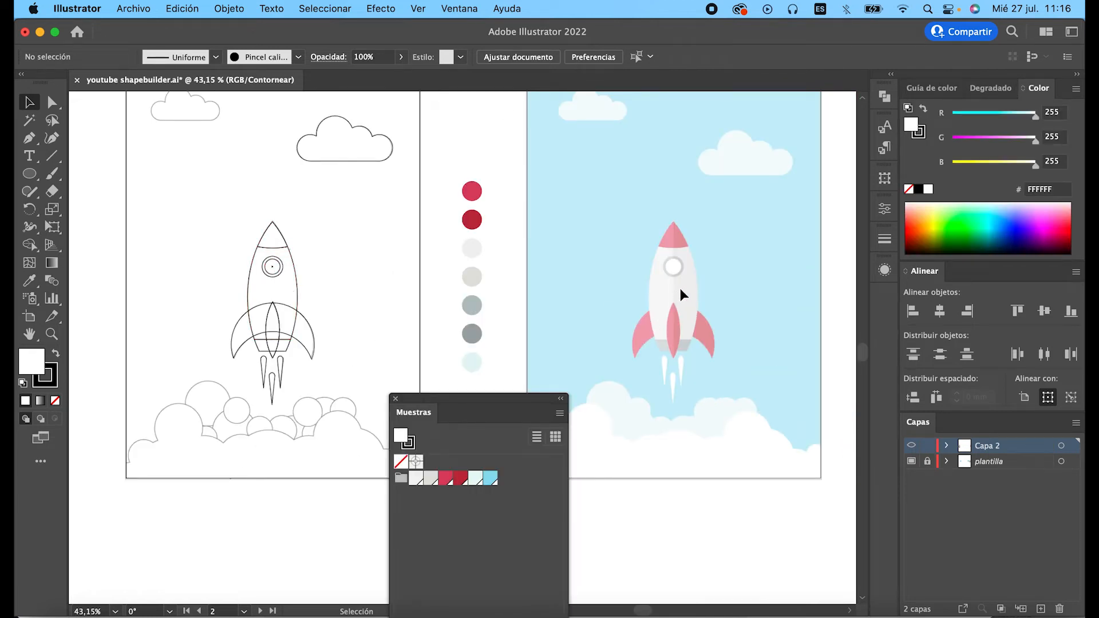
scroll(303, 284, up, 3)
click(53, 157)
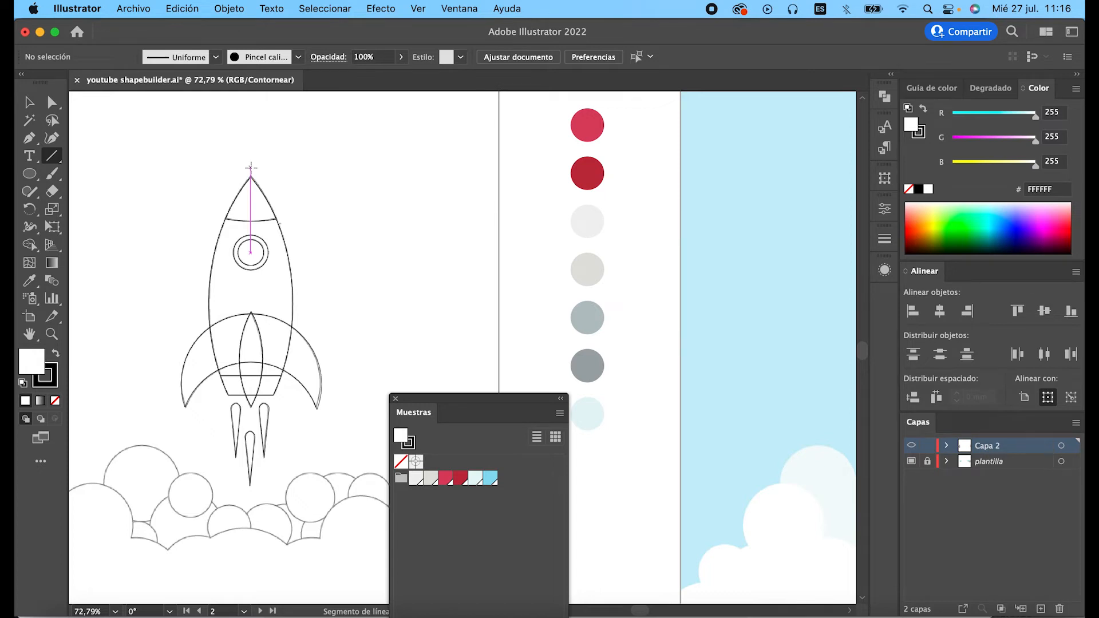
drag(251, 167, 251, 425)
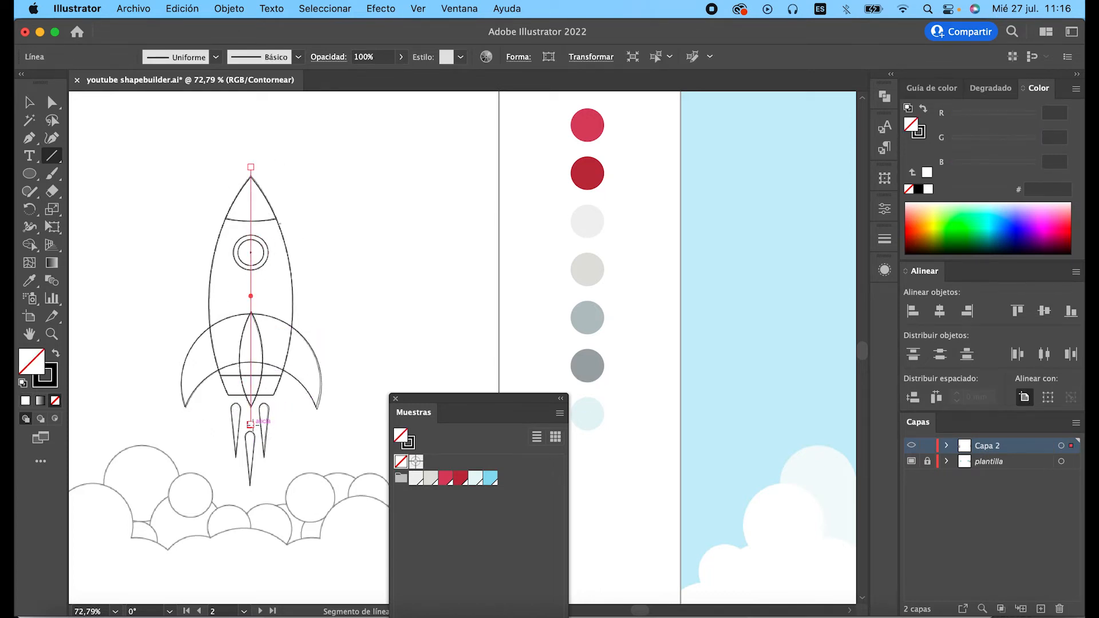
key(v)
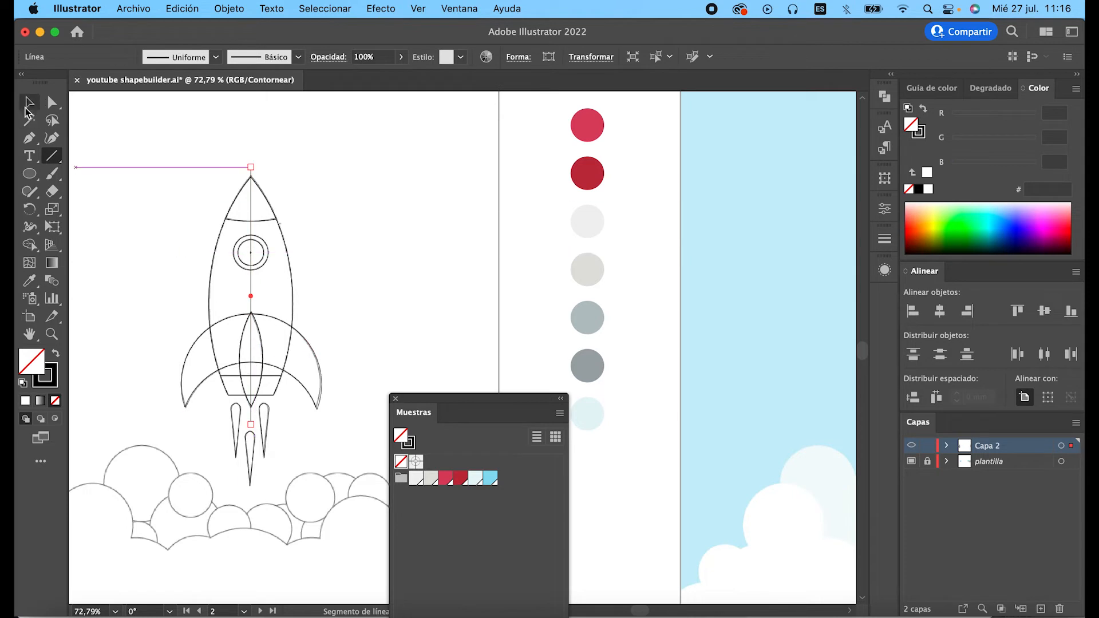
Step: Select the body together with the centre line and split it into two halves with Shape Builder
shift+click(287, 248)
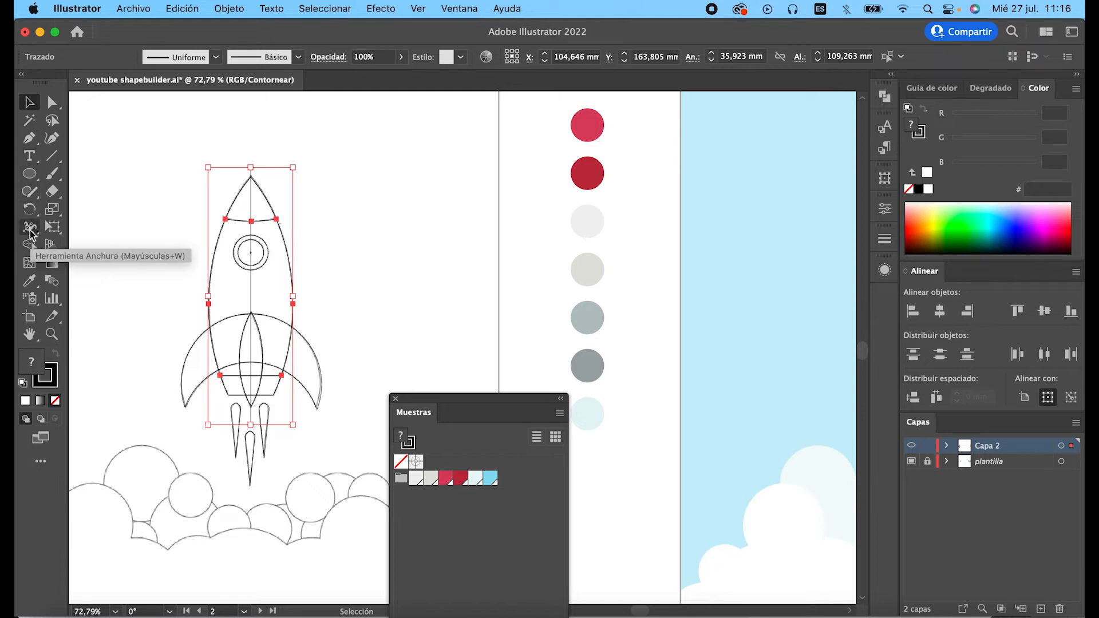
click(30, 247)
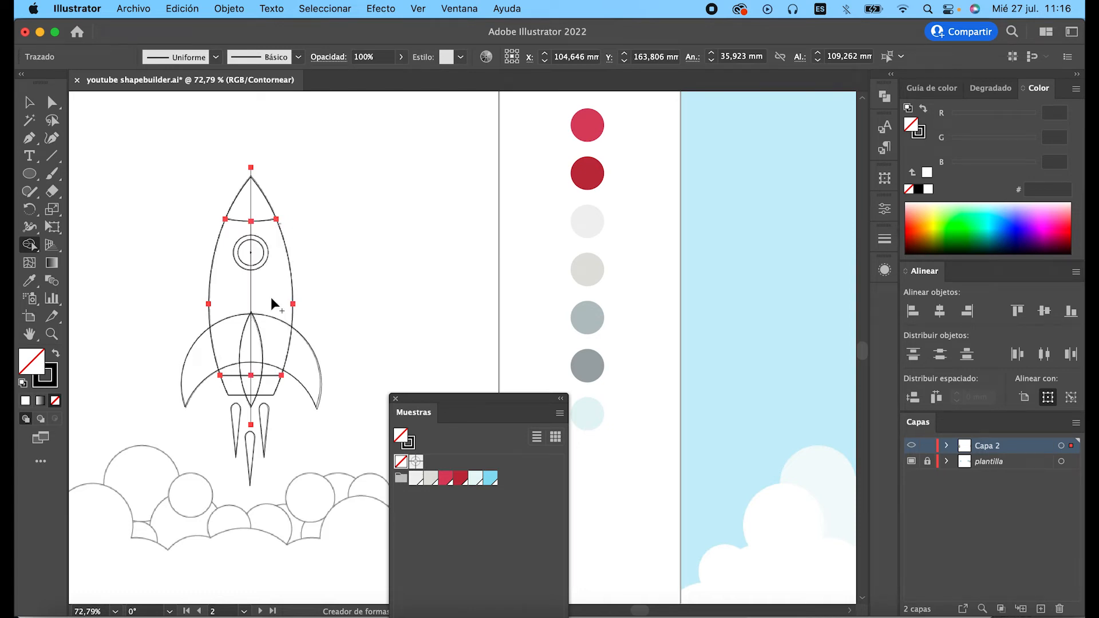
click(271, 299)
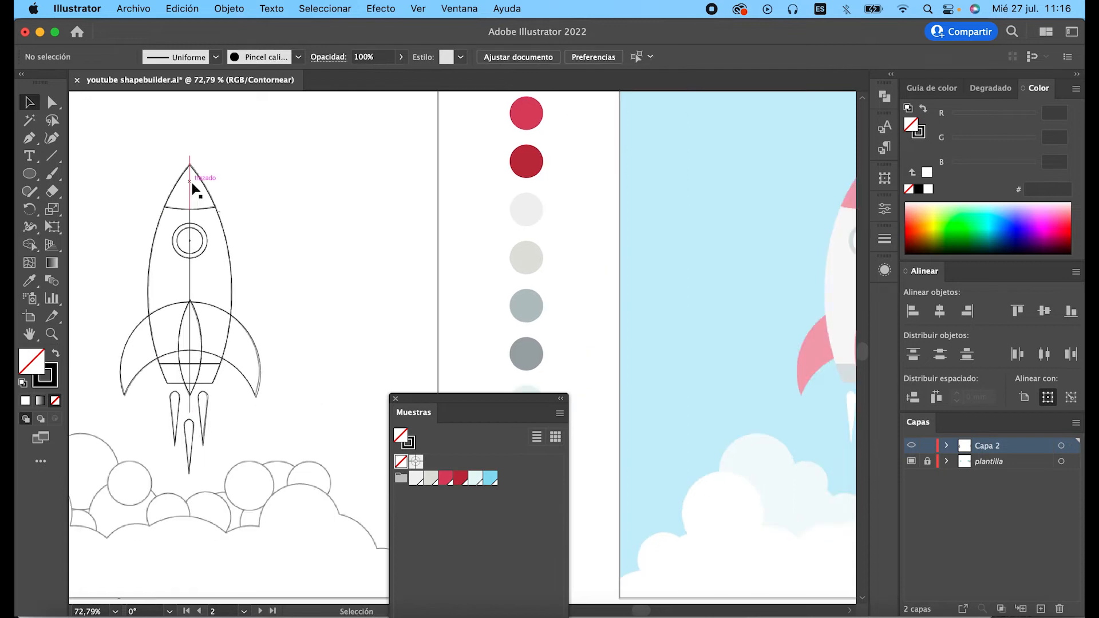
Step: Select the nose cone and the upper piece of the centre line, and split the nose with Shape Builder
click(190, 184)
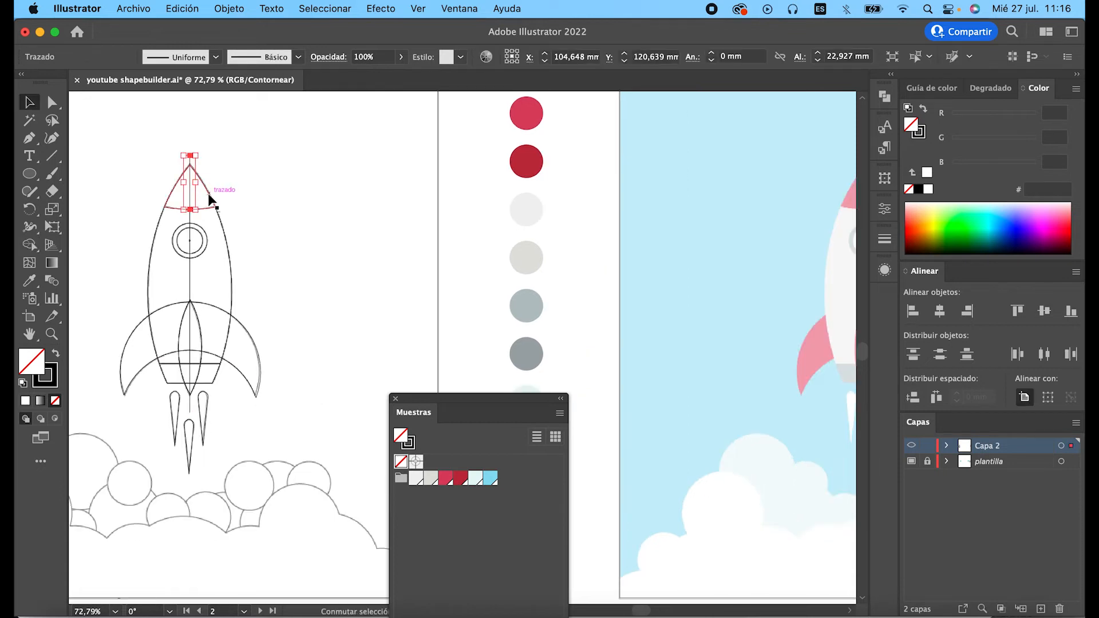
shift+click(208, 199)
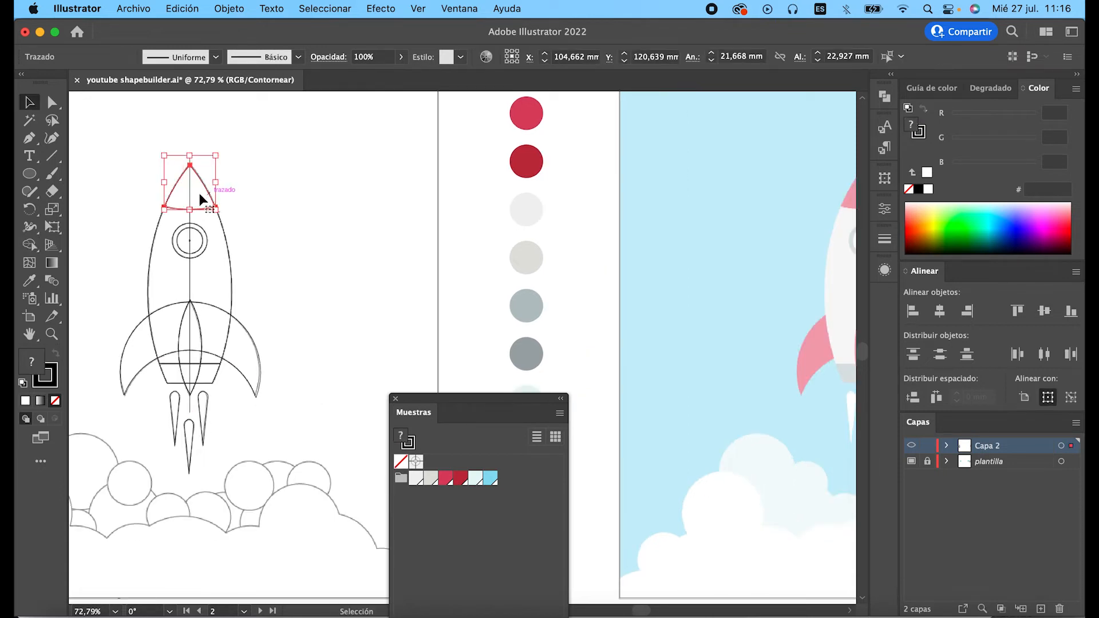
click(29, 244)
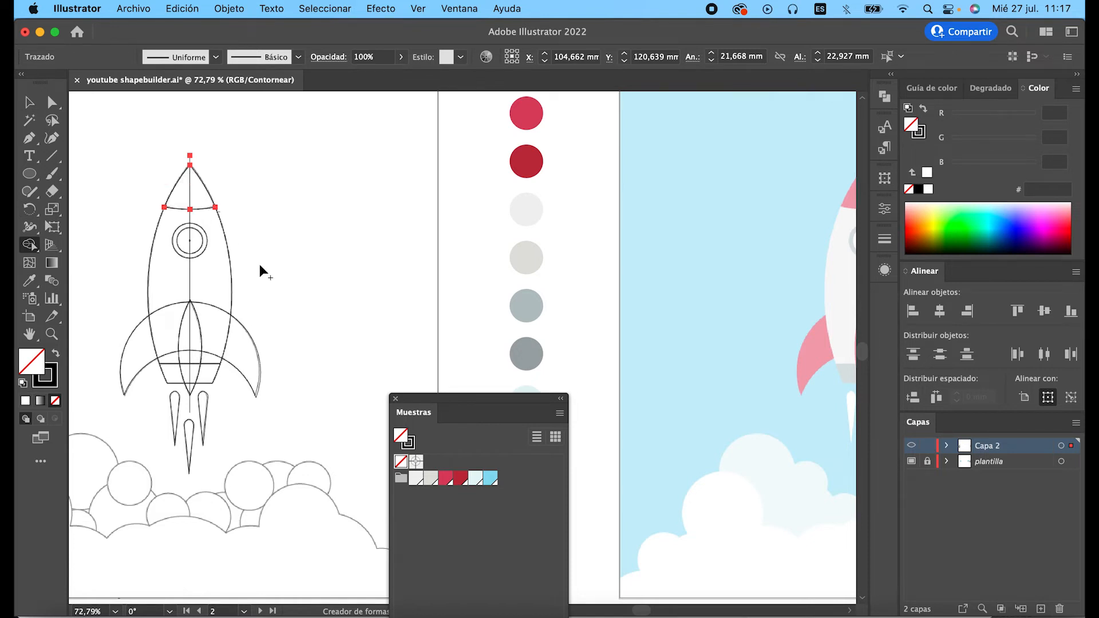
Step: Split the large crescent fin shape into two halves along the rocket's centre with Shape Builder
scroll(259, 263, right, 5)
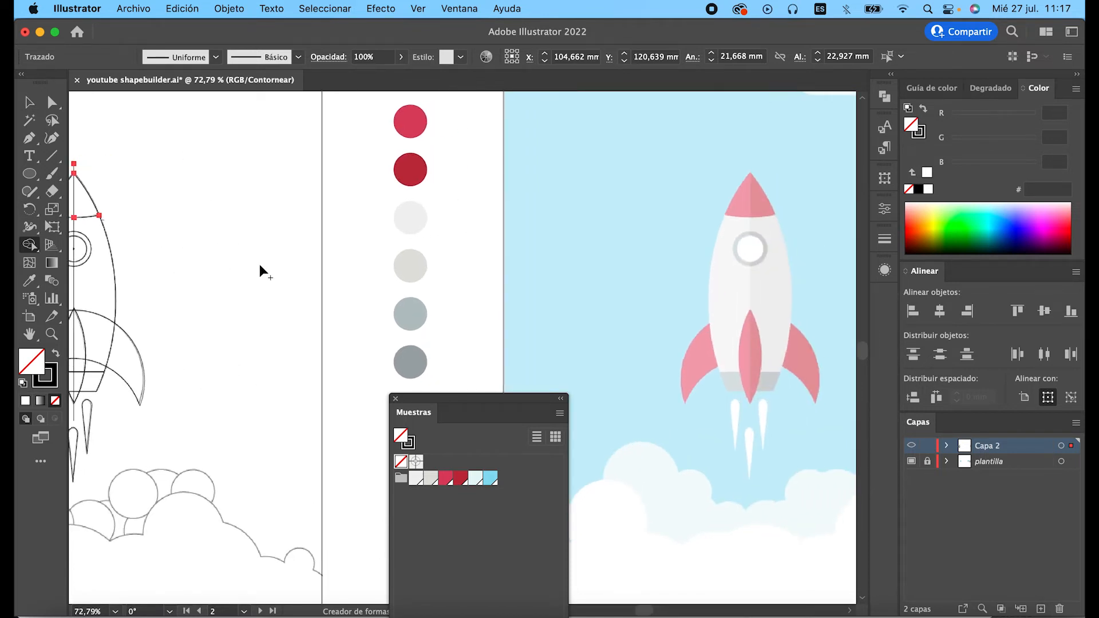
scroll(260, 263, left, 5)
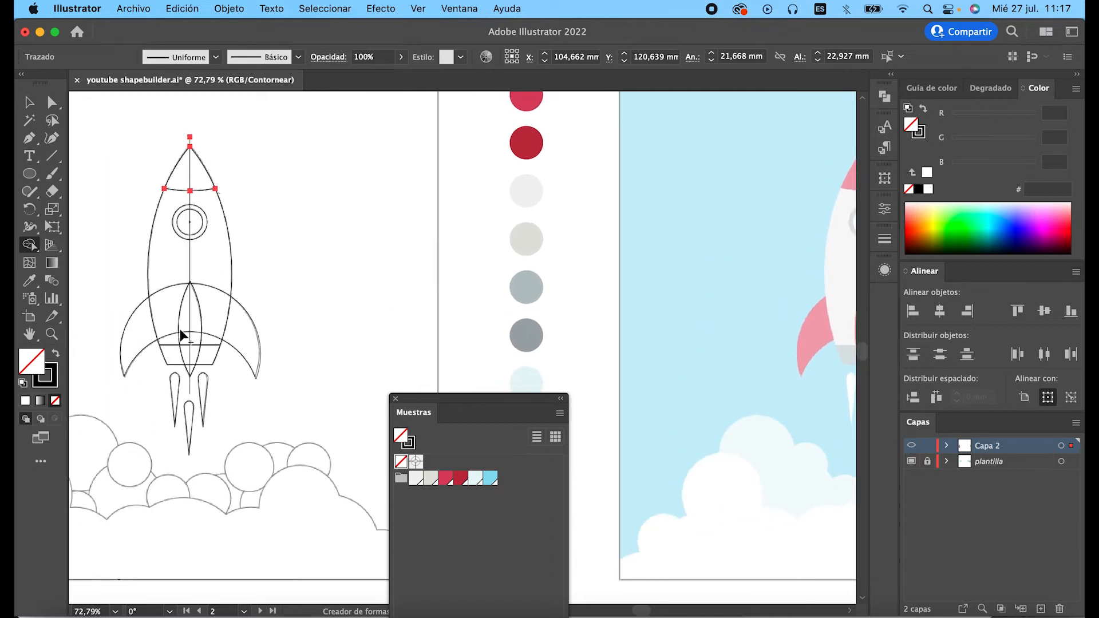
click(179, 329)
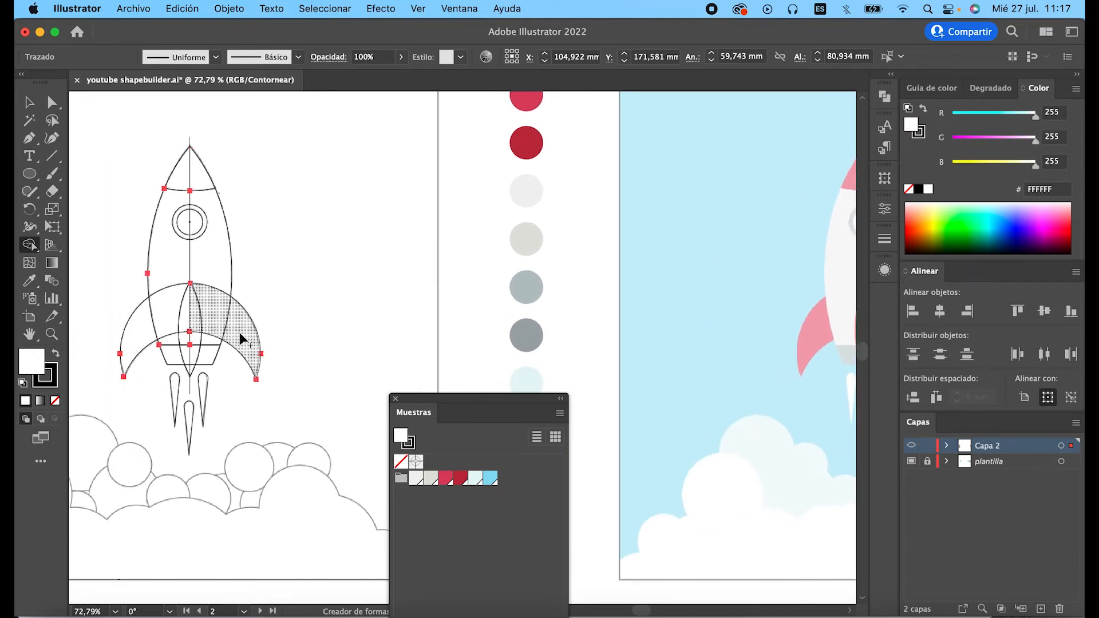
click(239, 334)
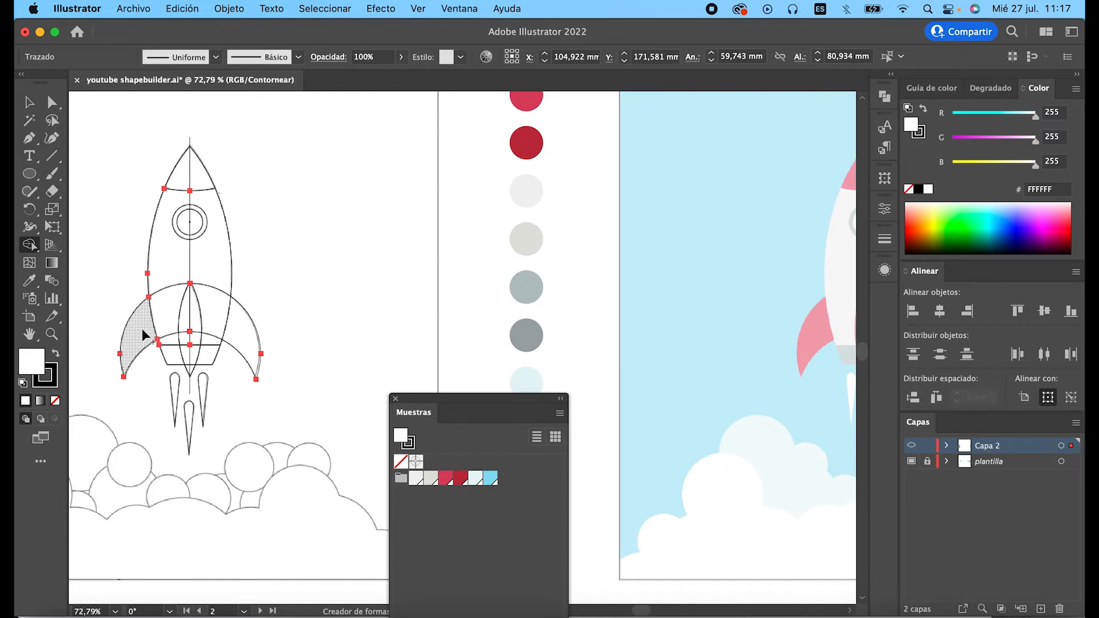
drag(163, 313, 142, 335)
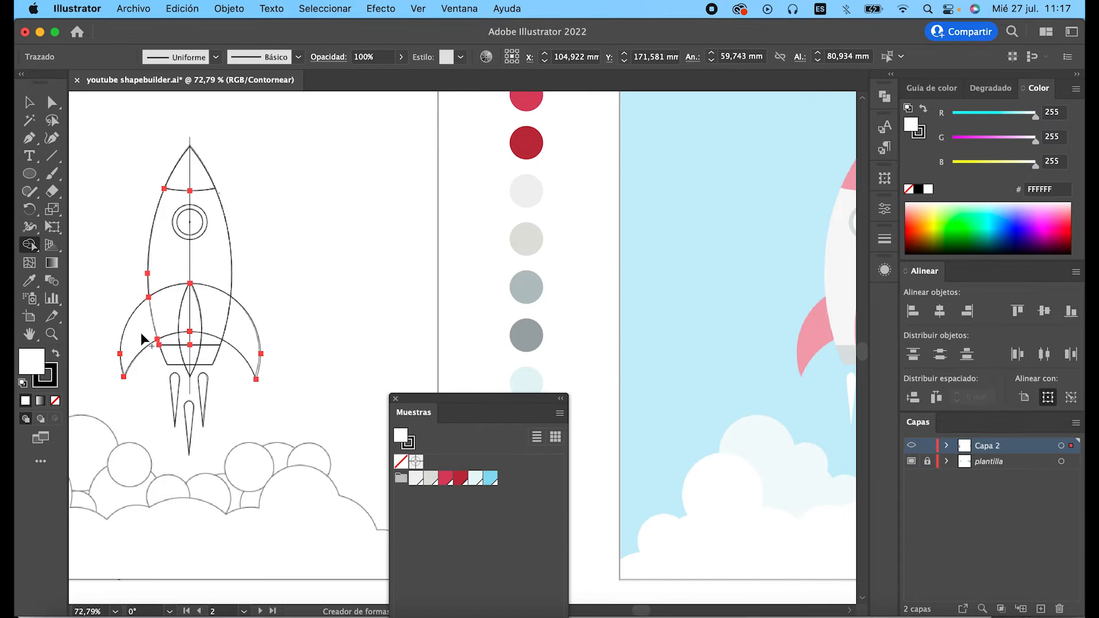
Step: Select the rocket's base piece and the lower piece of the centre line, and split the base into halves with Shape Builder
click(30, 102)
click(210, 361)
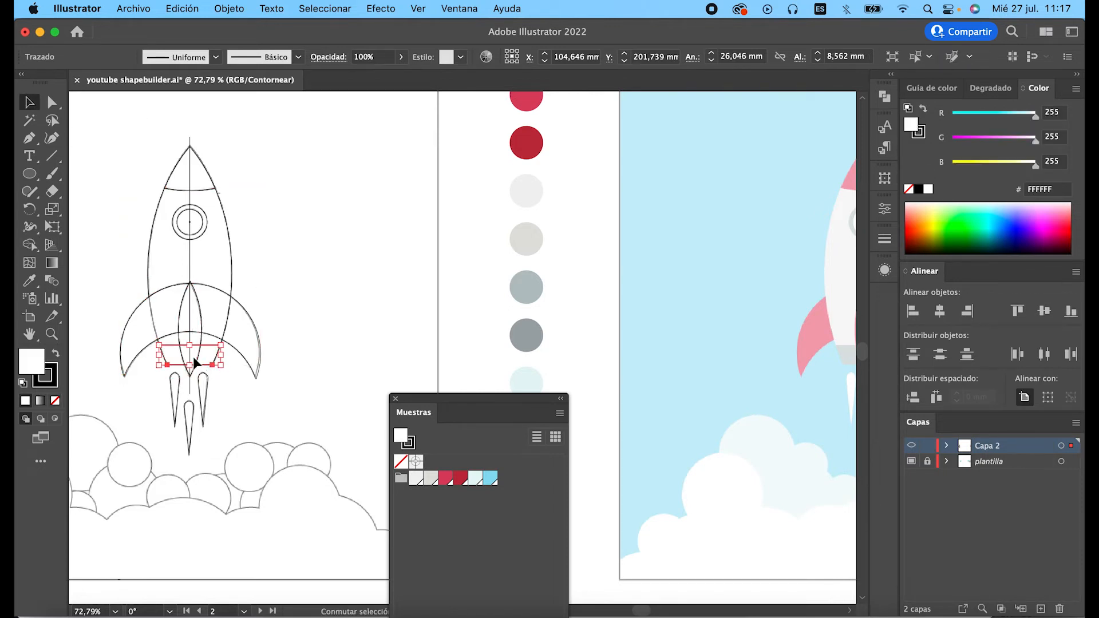
click(192, 359)
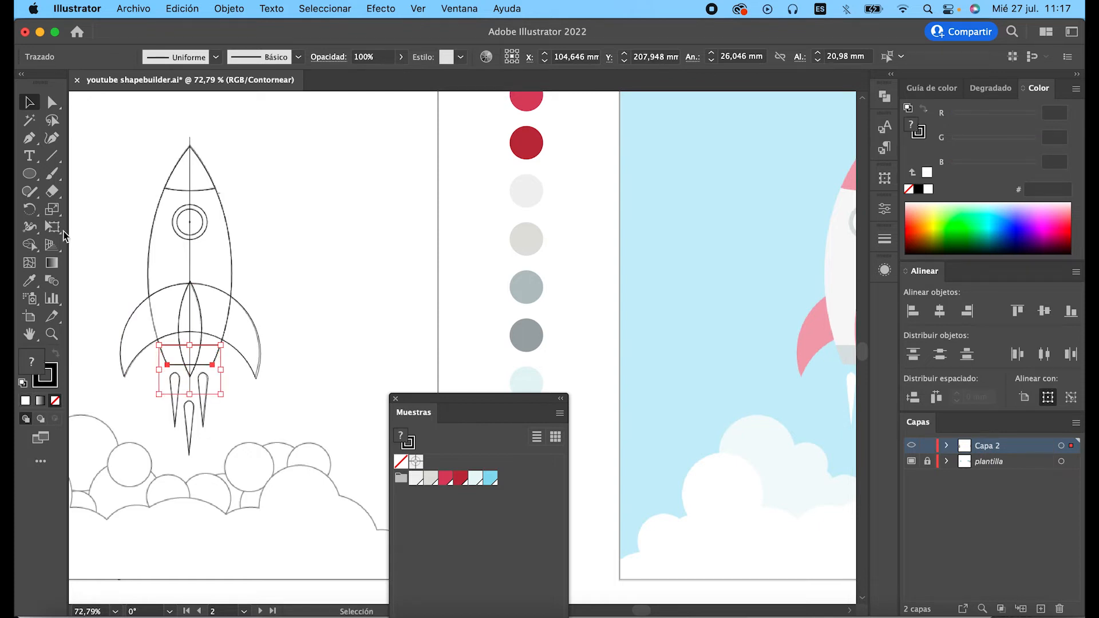
click(29, 245)
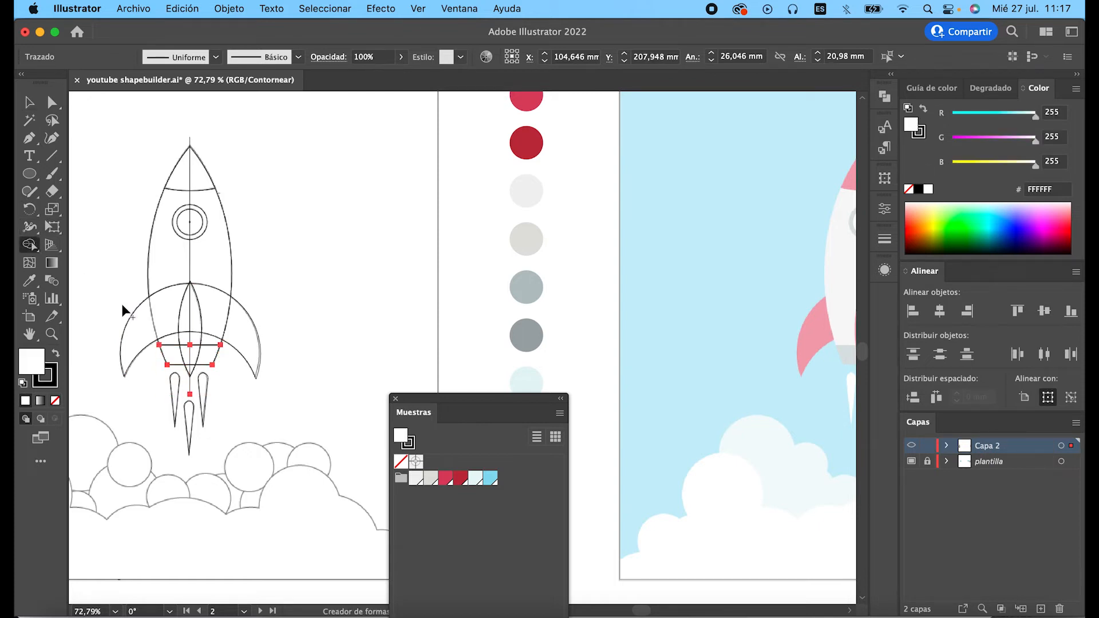
click(208, 358)
Step: Delete the leftover centre line pieces above the nose tip and below the rocket's base
click(29, 102)
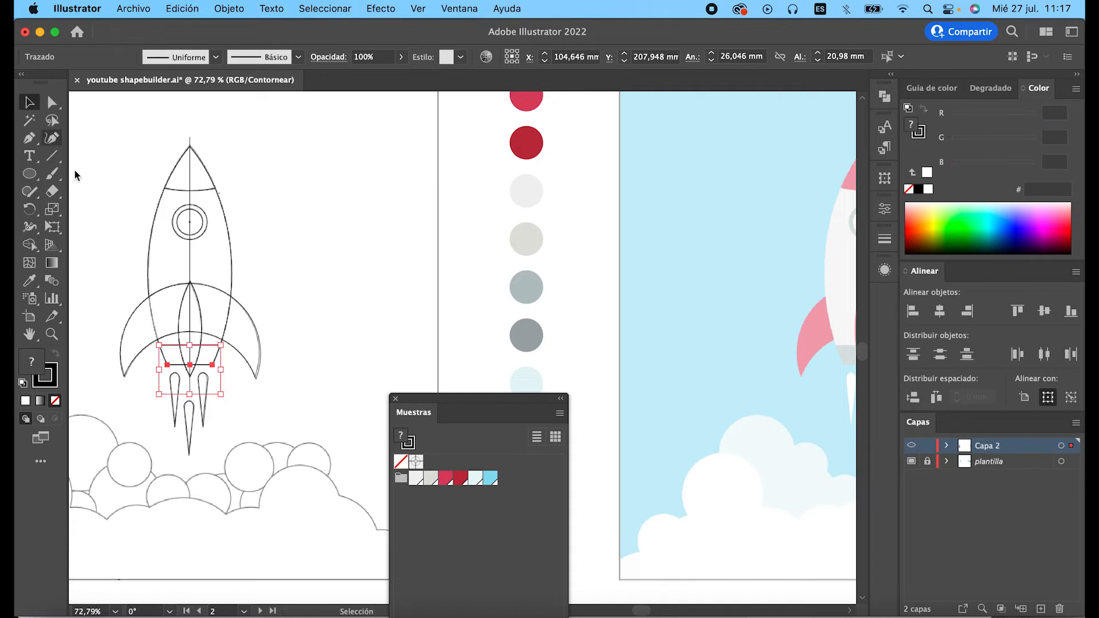
click(184, 327)
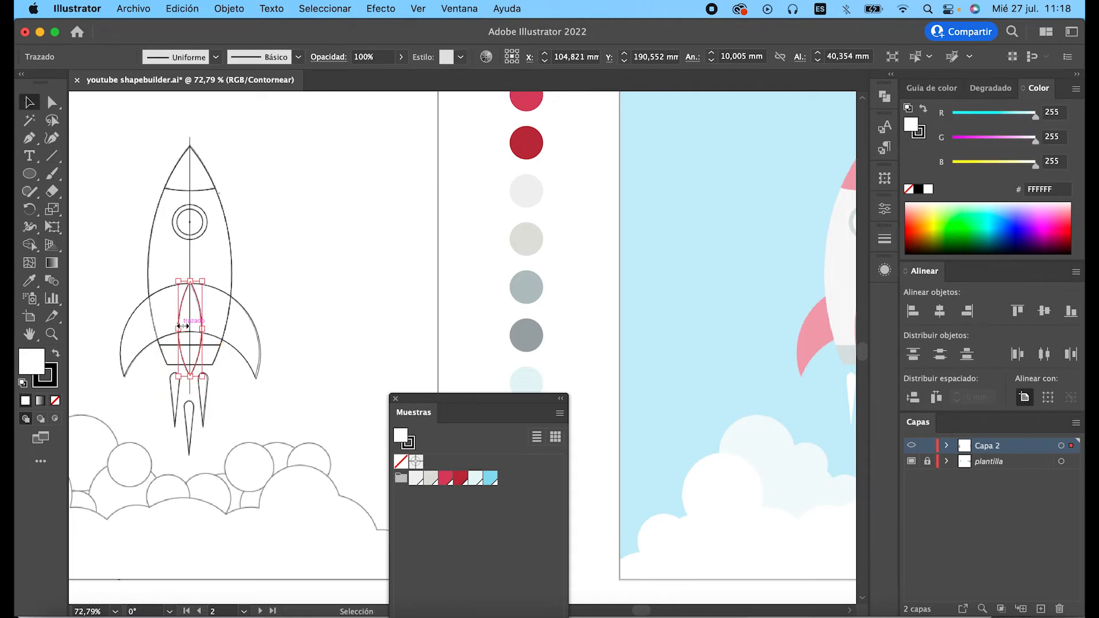
click(193, 321)
scroll(193, 322, up, 3)
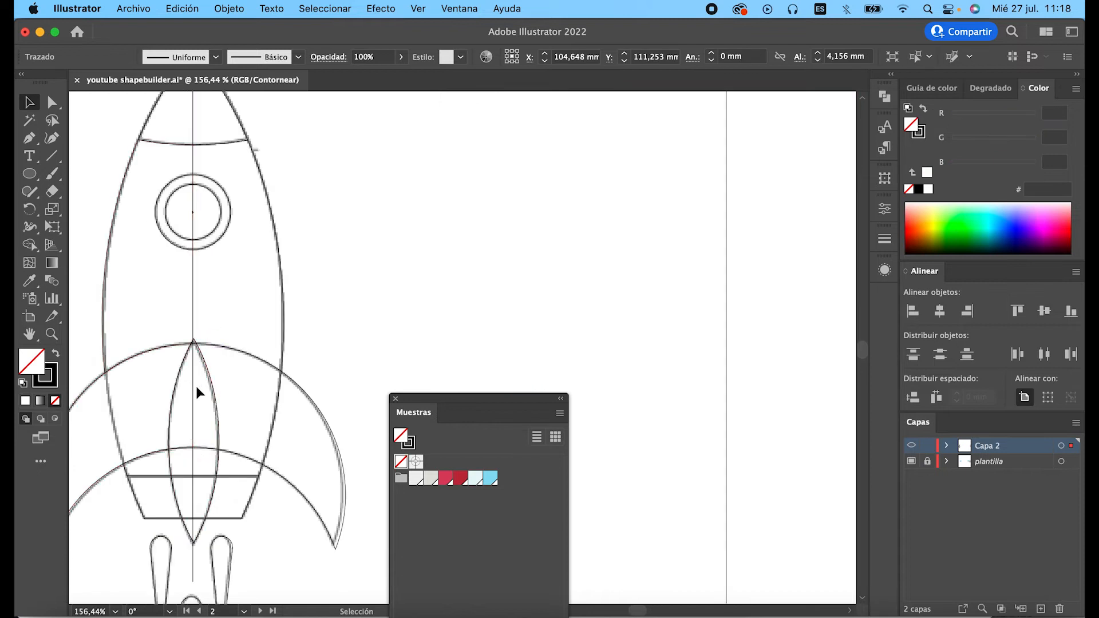
scroll(186, 303, up, 5)
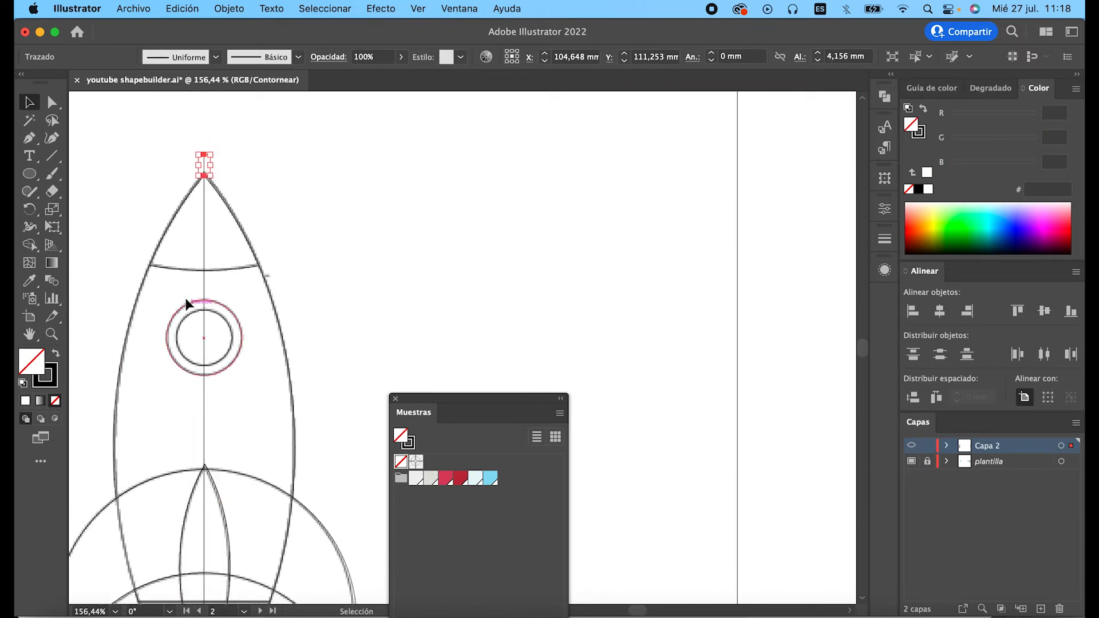
key(Delete)
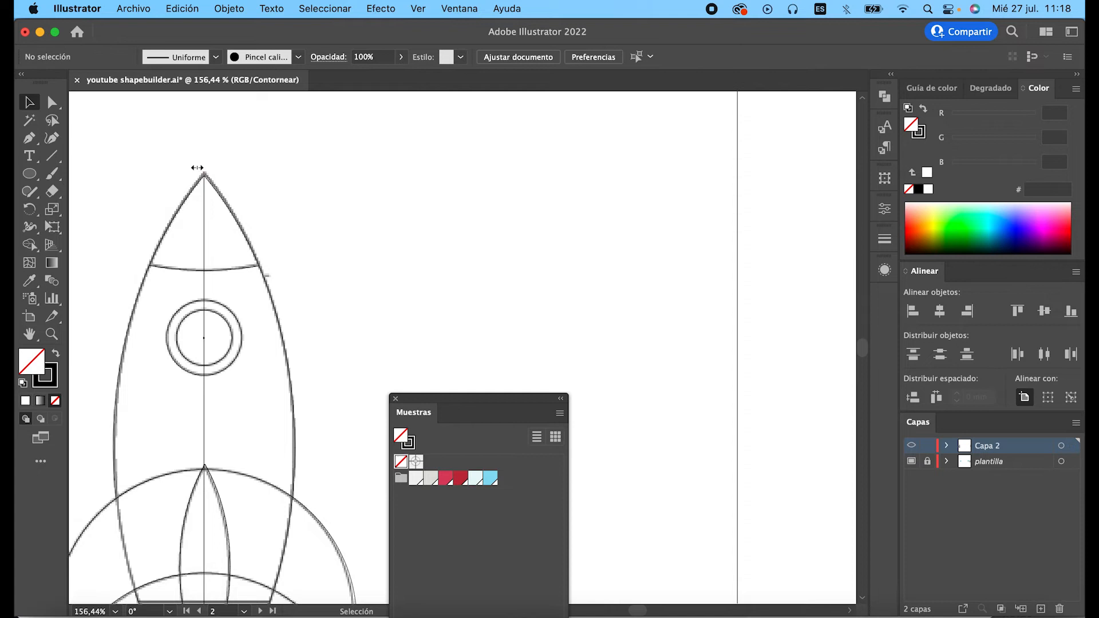
scroll(225, 258, down, 8)
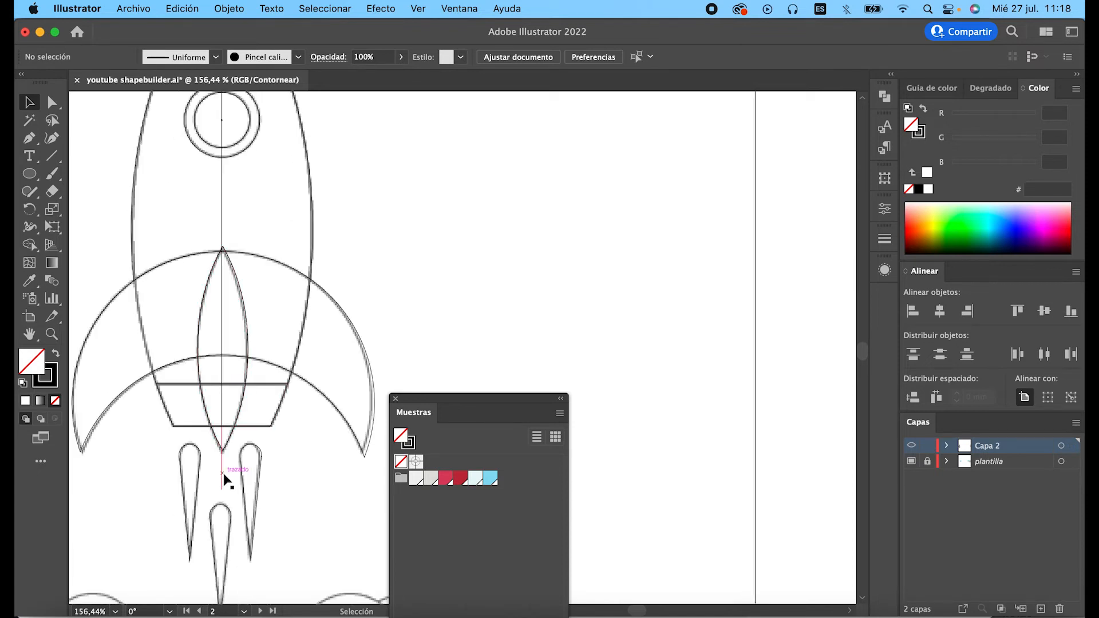
click(223, 475)
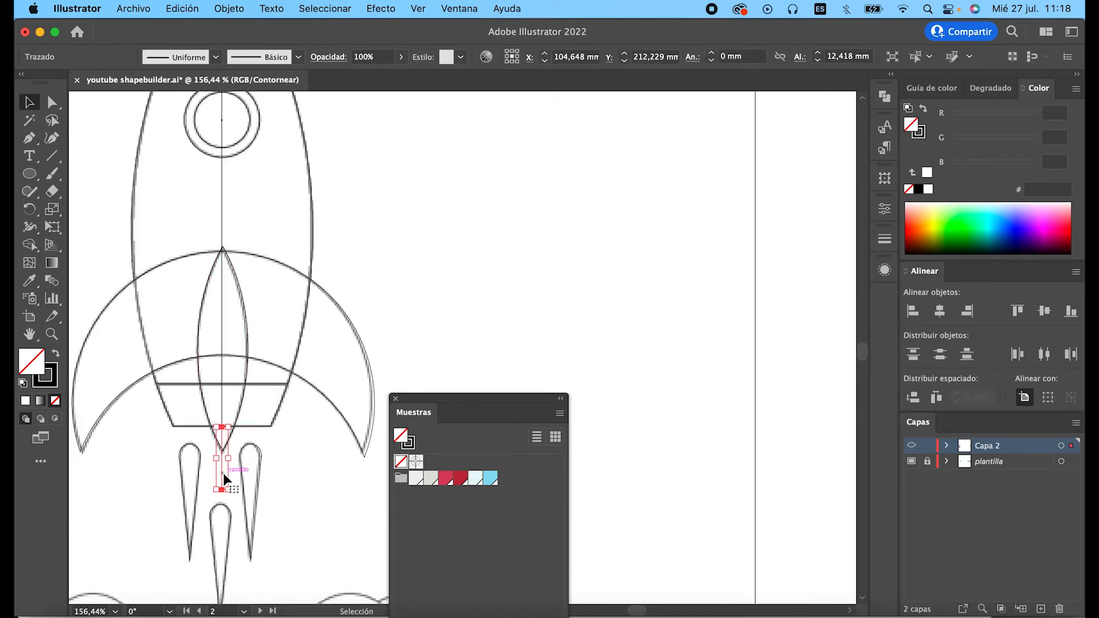
key(Delete)
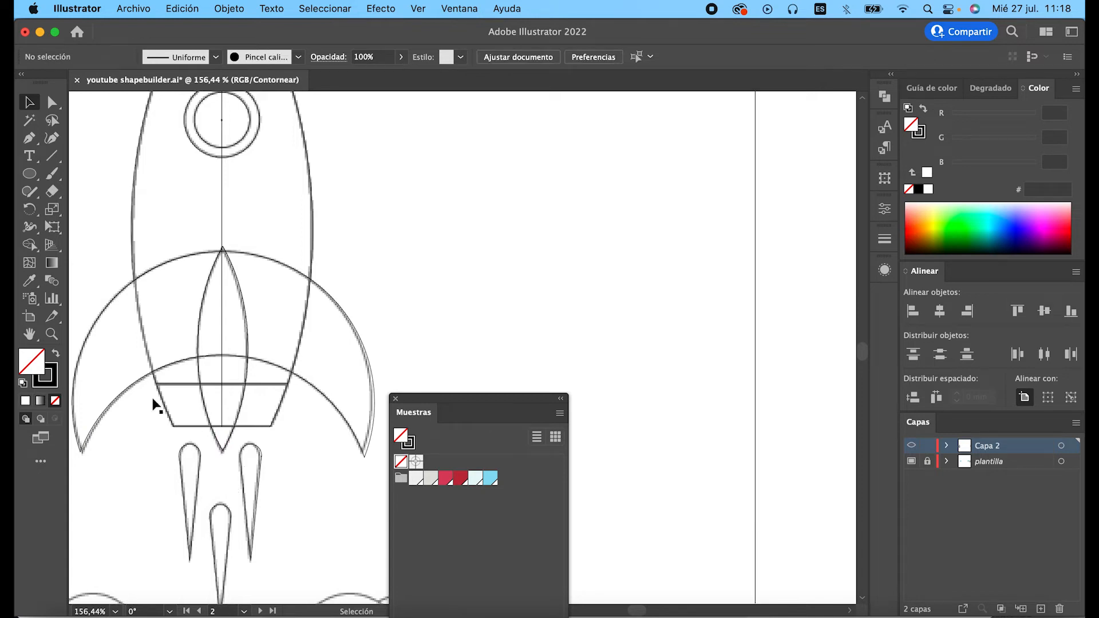
Step: Draw a vertical line about 48 mm long through the narrow central fin and split the fin along it with Shape Builder
click(51, 156)
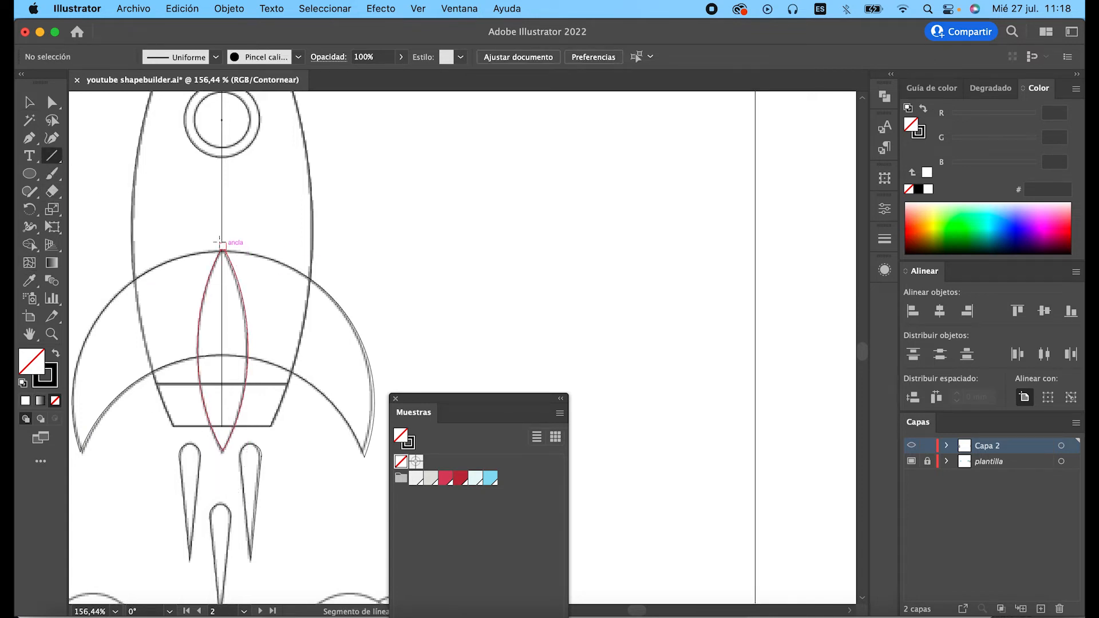
drag(222, 237, 222, 482)
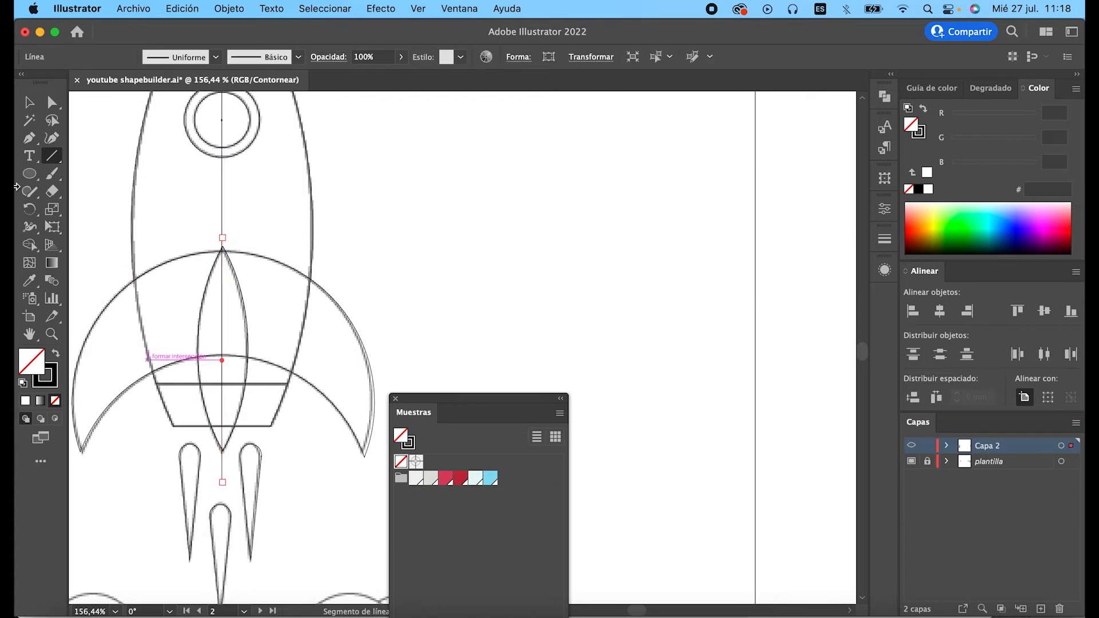
click(28, 102)
shift+click(202, 317)
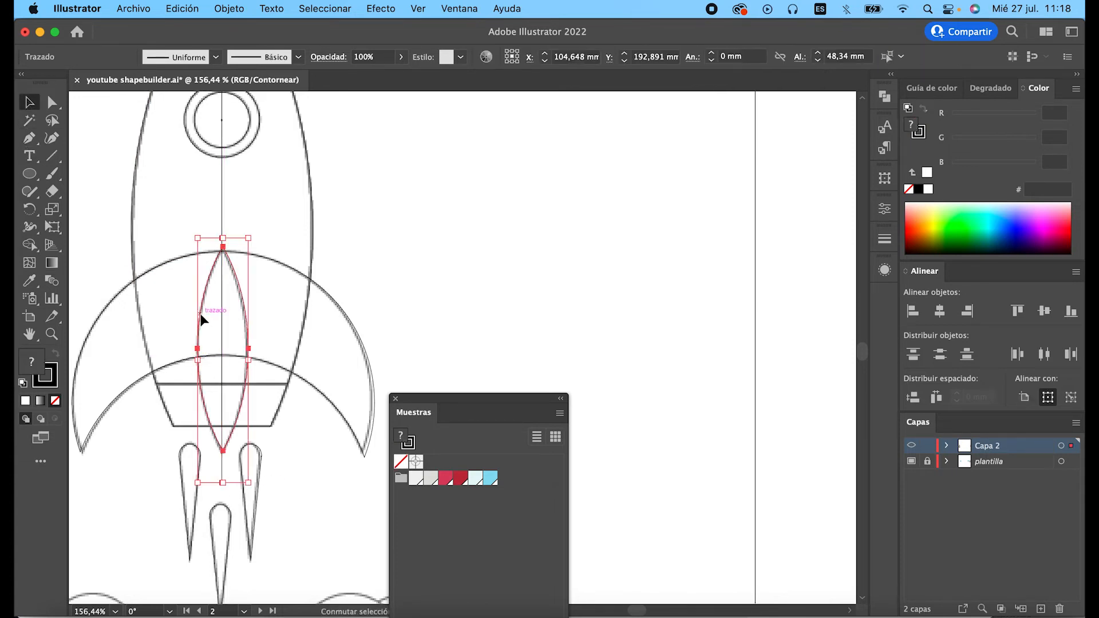
click(29, 245)
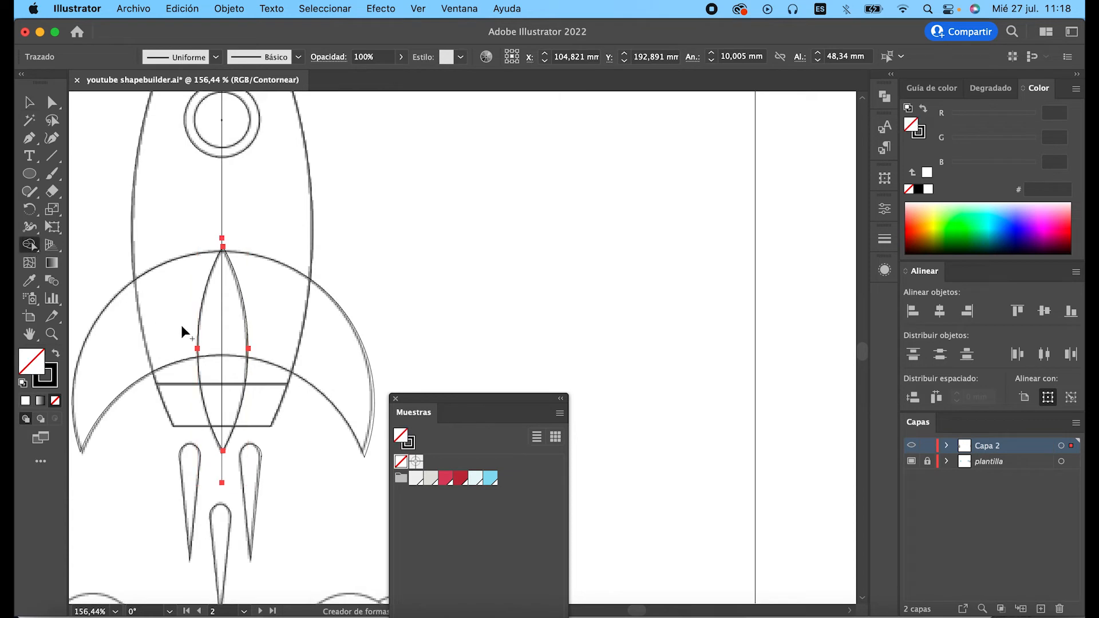
click(212, 333)
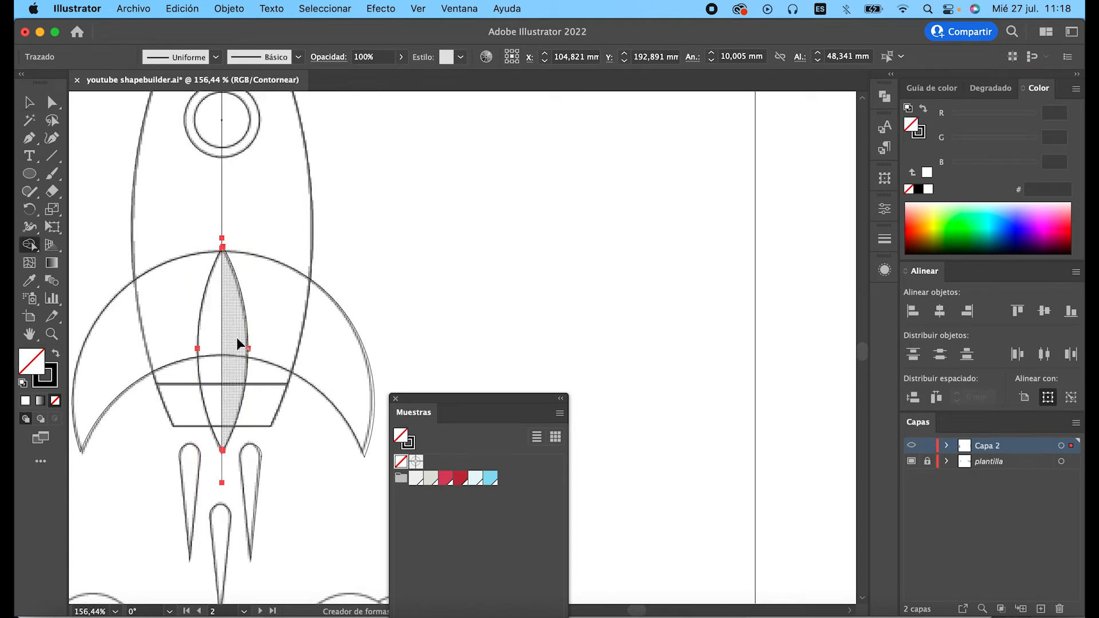
click(237, 339)
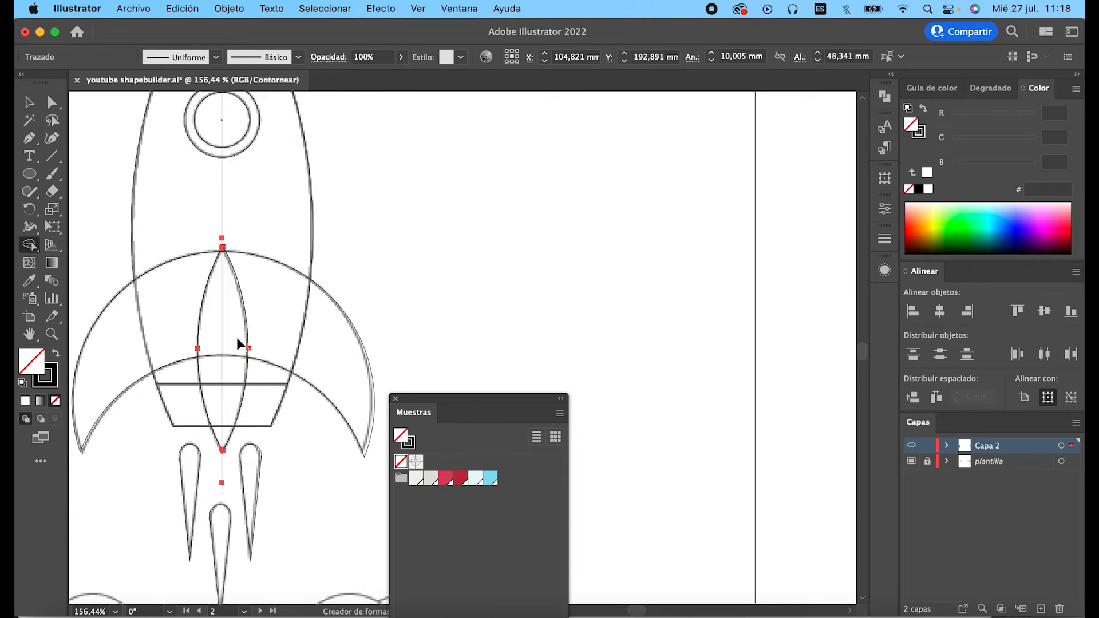
Step: Delete the leftover line piece below the central fin and check the outlines with the plantilla layer briefly hidden
click(29, 102)
click(286, 455)
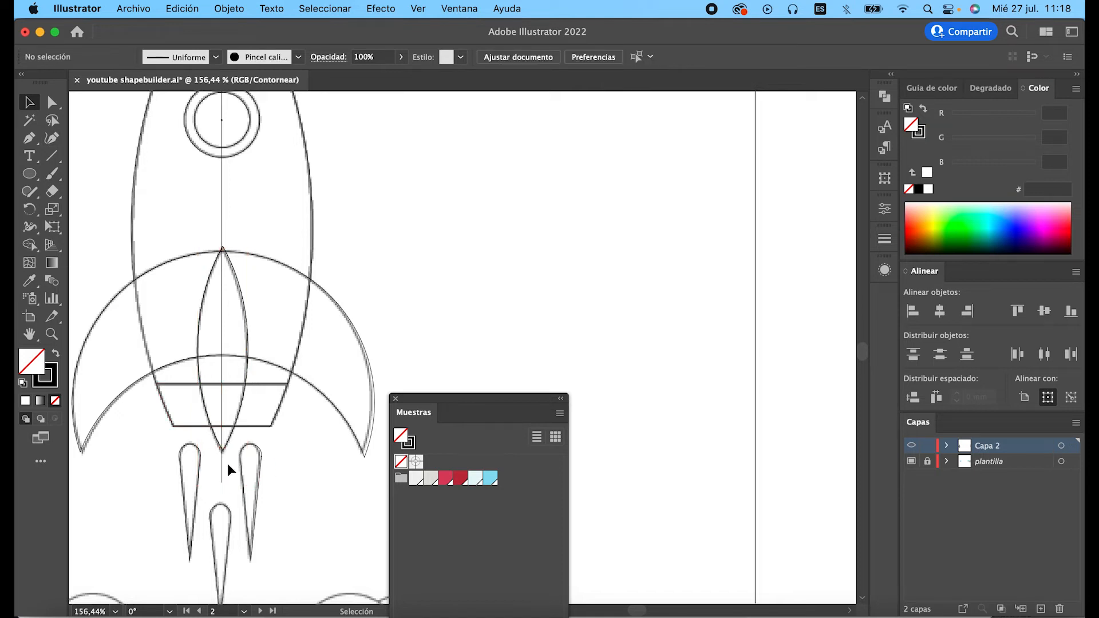
click(223, 467)
key(Delete)
click(911, 461)
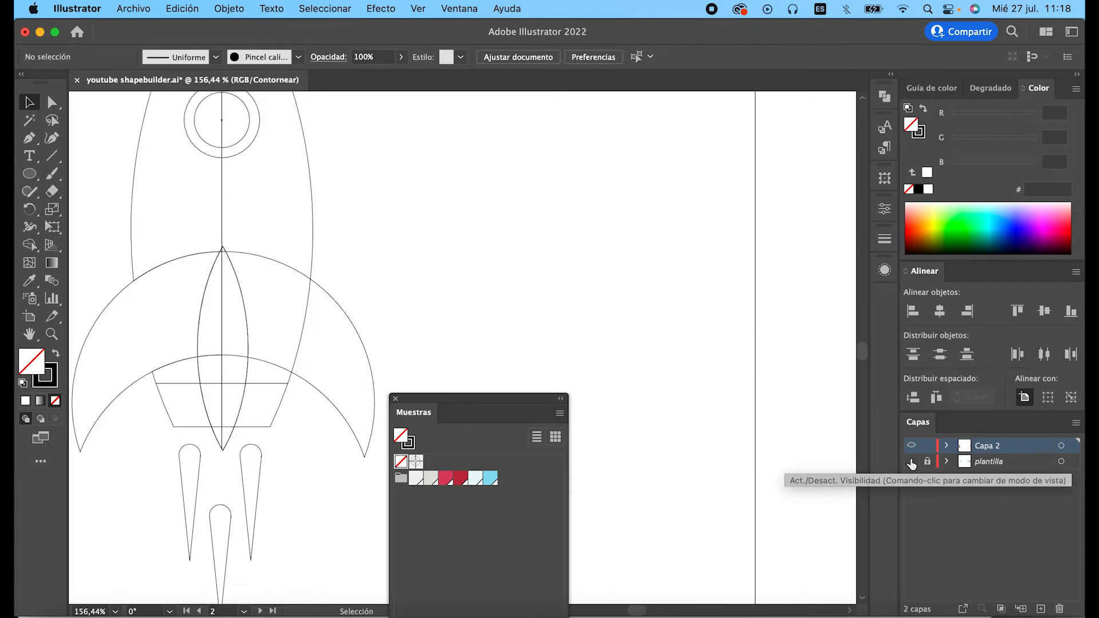
click(911, 461)
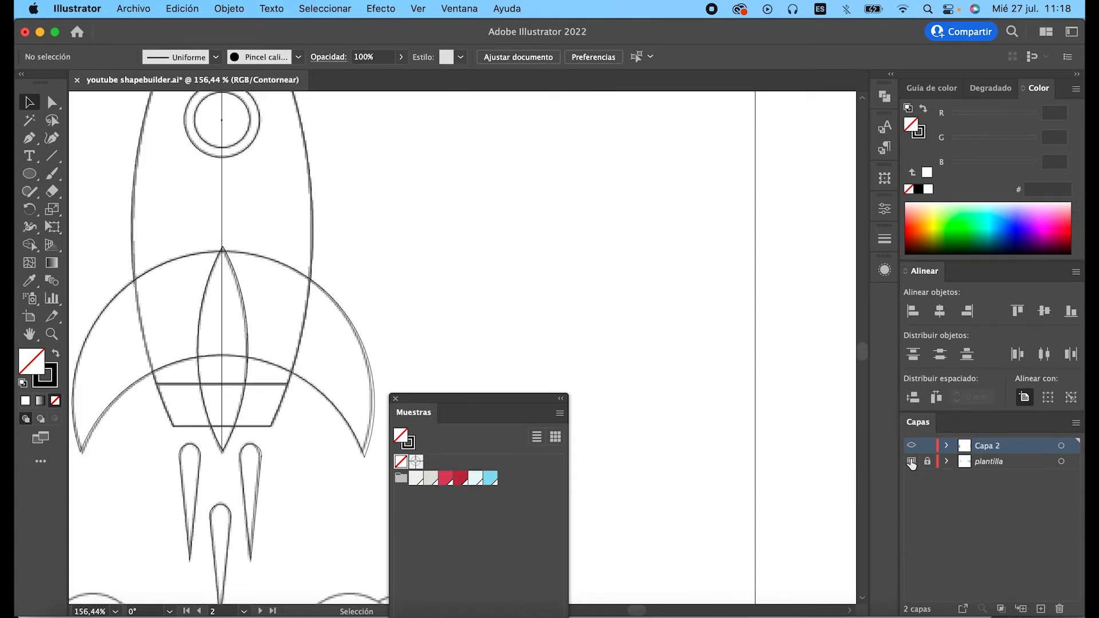
Step: Fill the nose cone's right half with the dark red swatch and its left half with the lighter red, switching to Preview mode
scroll(276, 471, down, 10)
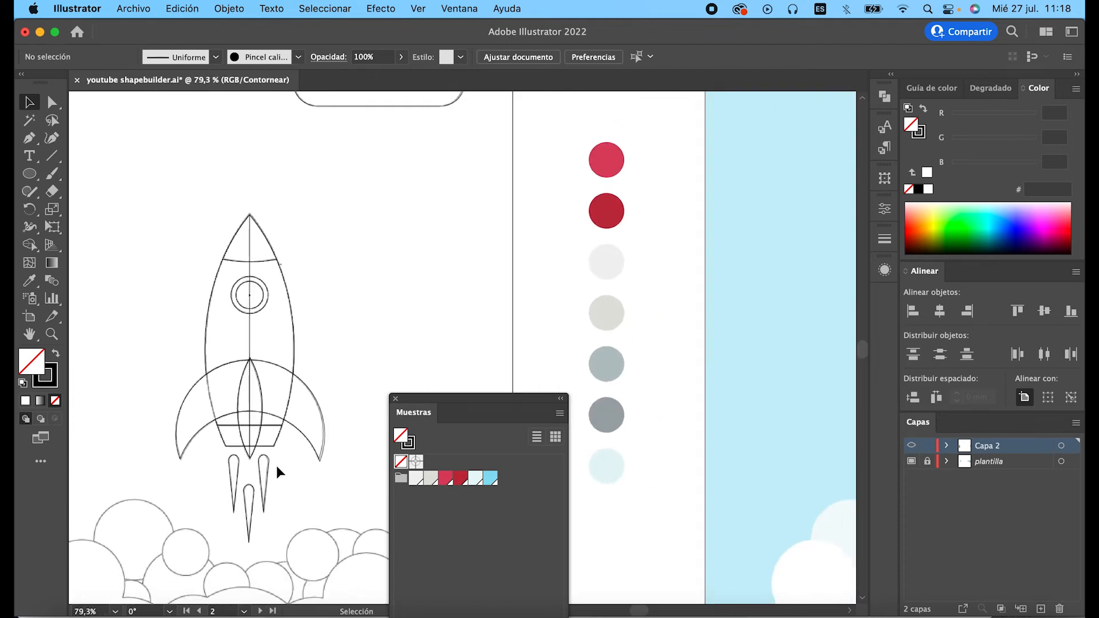
scroll(277, 466, down, 5)
scroll(276, 465, right, 3)
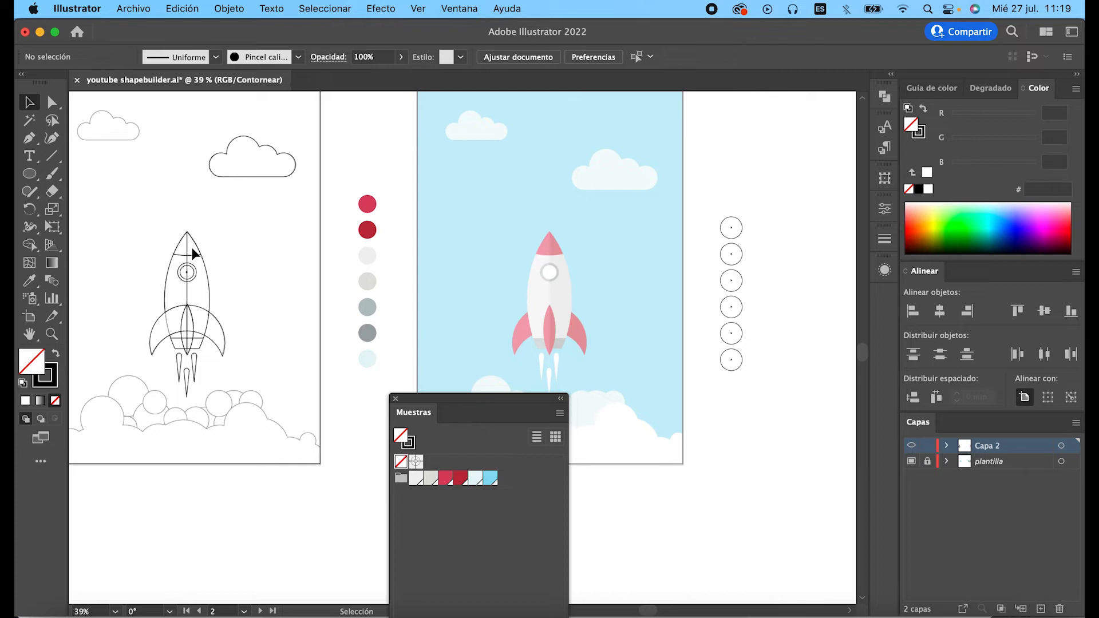
click(196, 244)
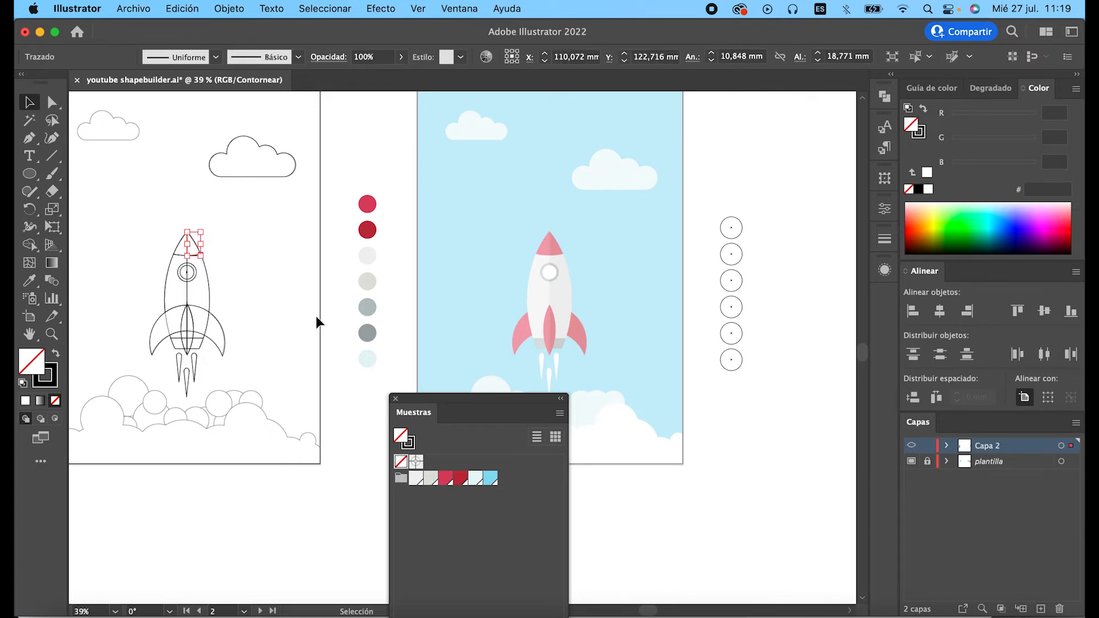
click(461, 479)
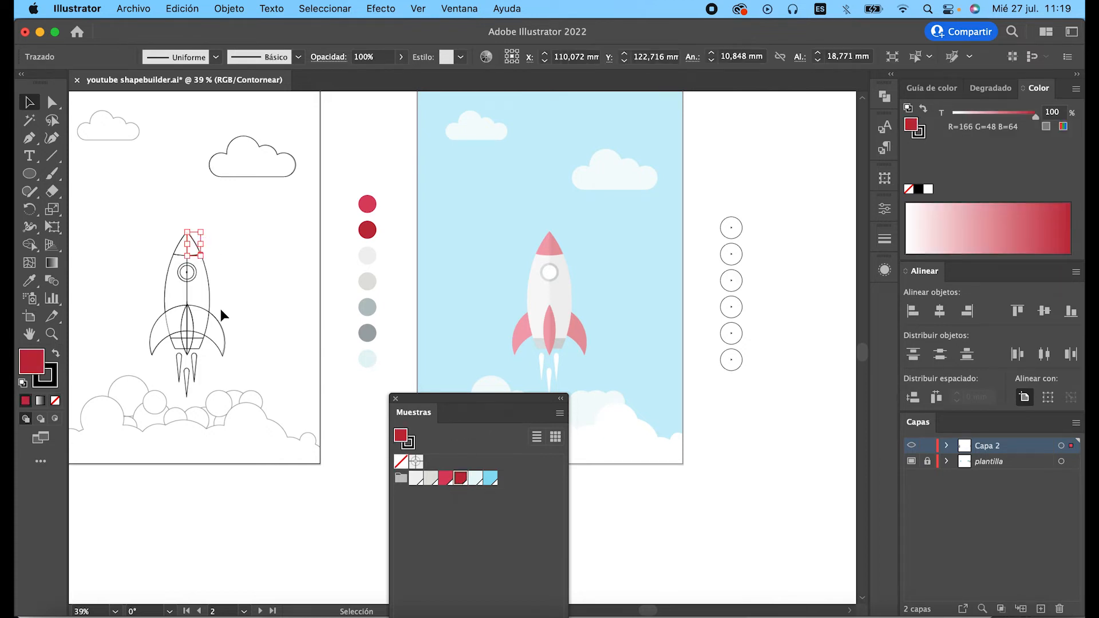
key(super+y)
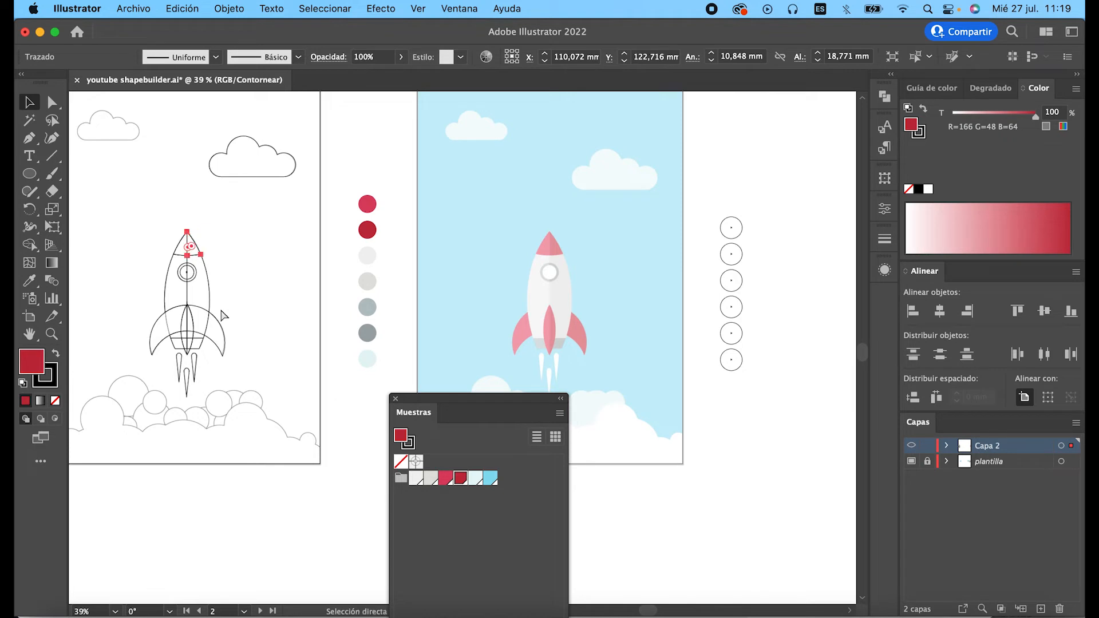
click(179, 245)
click(445, 478)
Step: Fill the body's right half with the darker grey swatch and its left half with the light grey one
click(209, 294)
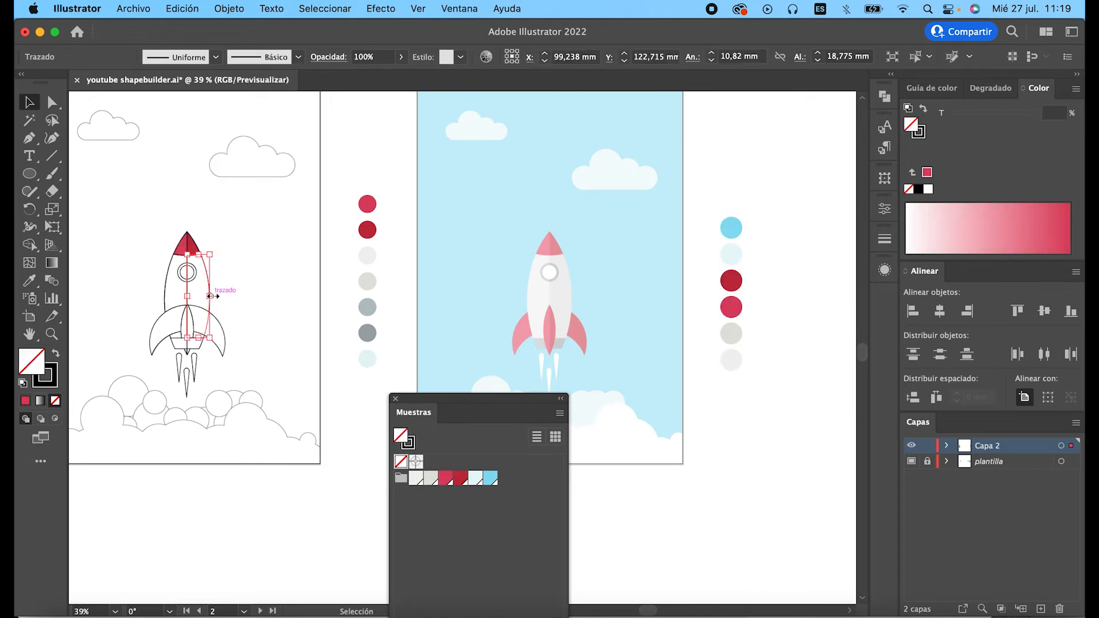
click(431, 478)
click(165, 297)
click(419, 479)
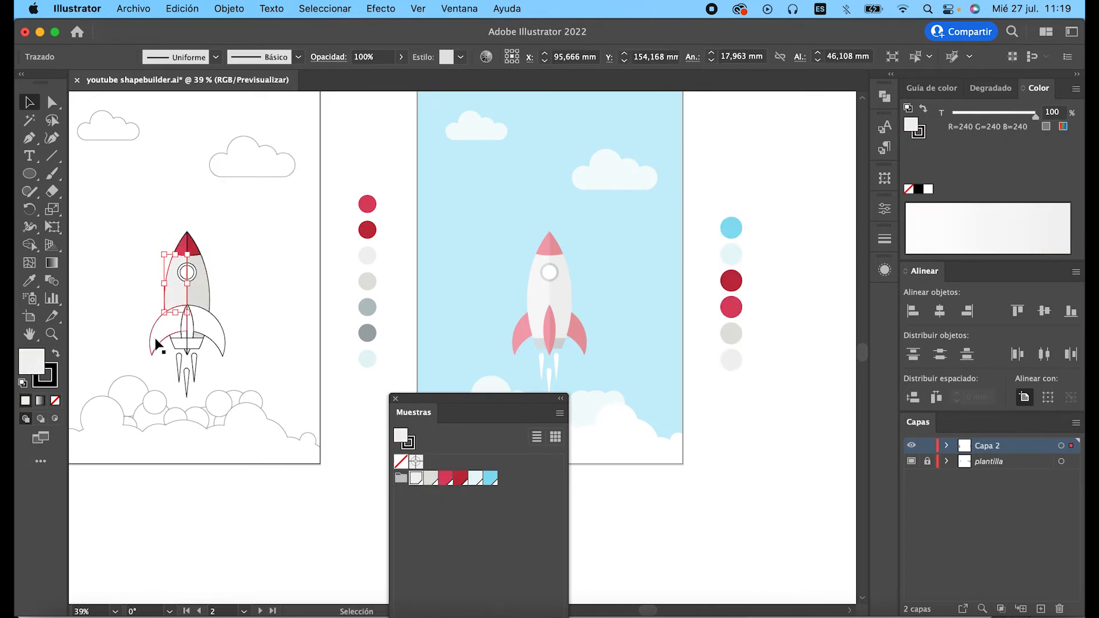
Step: Select both halves of the crescent side fins and send them to the back, behind the rocket body
click(155, 343)
scroll(166, 320, up, 3)
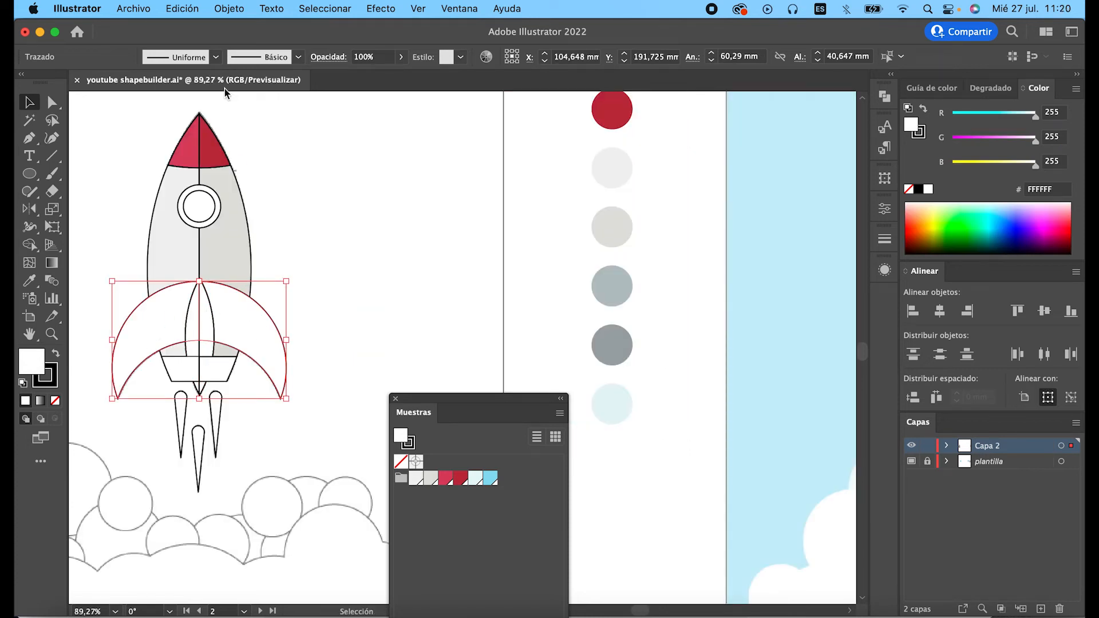
click(235, 10)
mouse_move(247, 47)
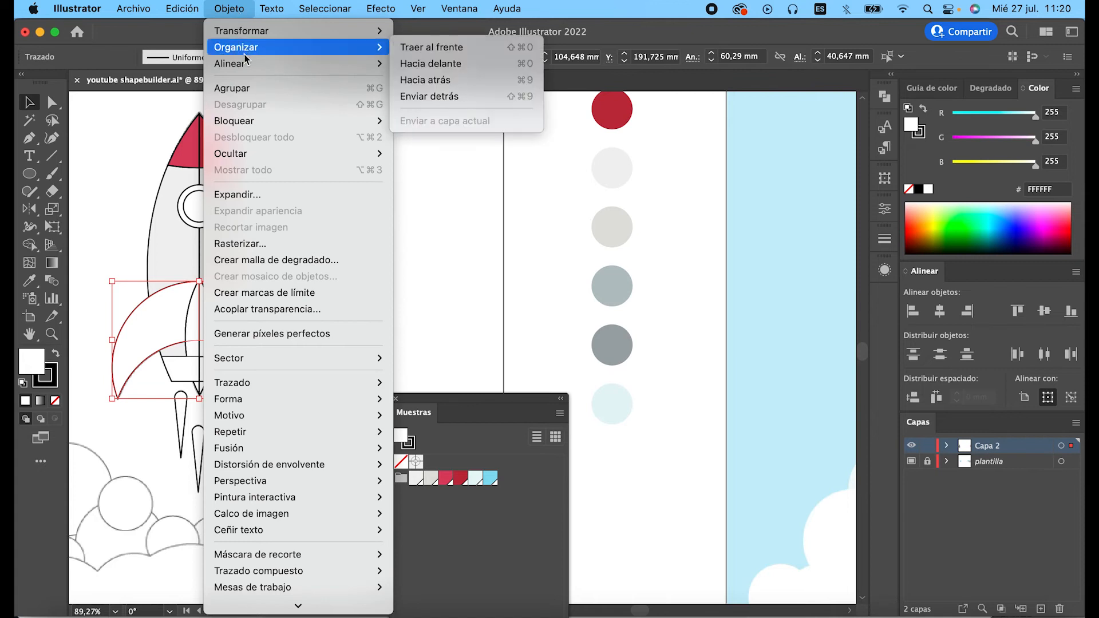
click(438, 96)
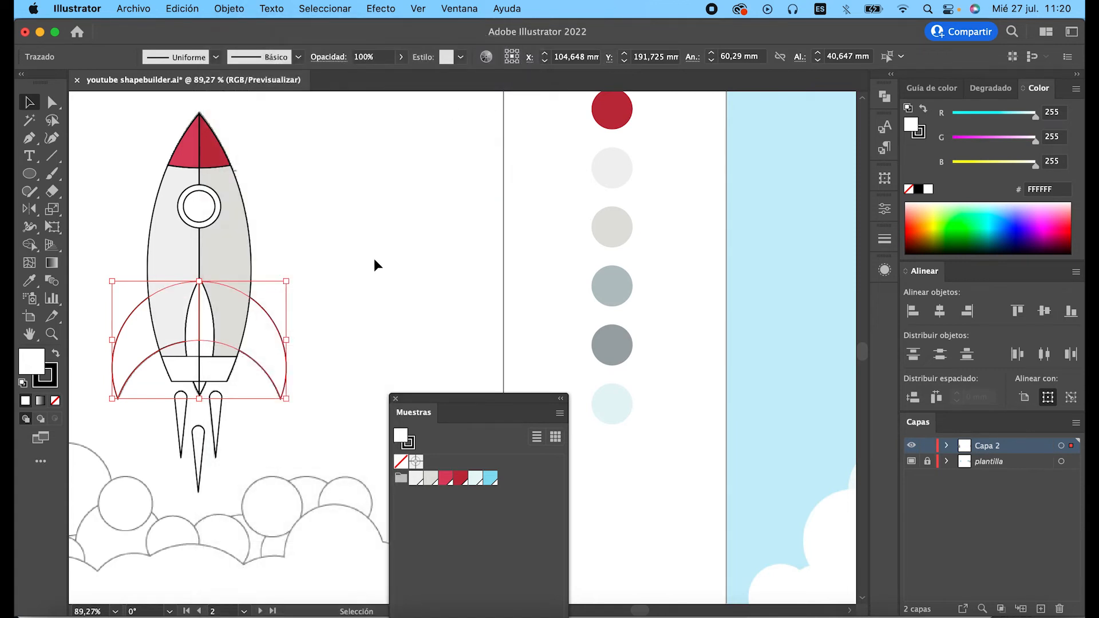
Step: Fill the right crescent side fin with the dark red swatch and the left one with the lighter red
click(333, 328)
click(284, 355)
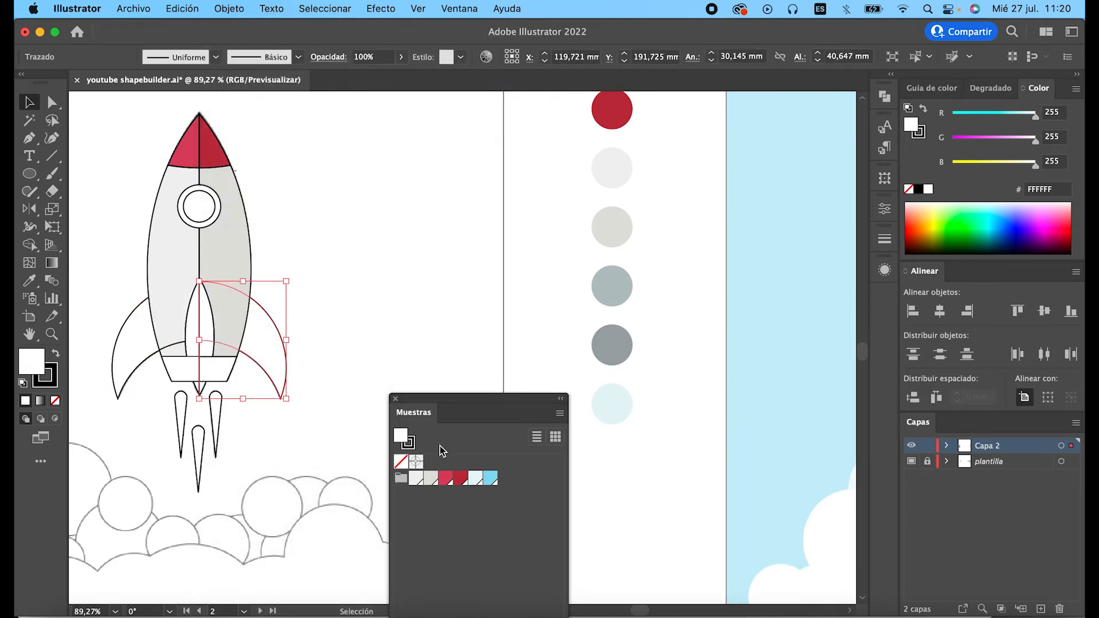
click(460, 479)
click(138, 355)
click(441, 478)
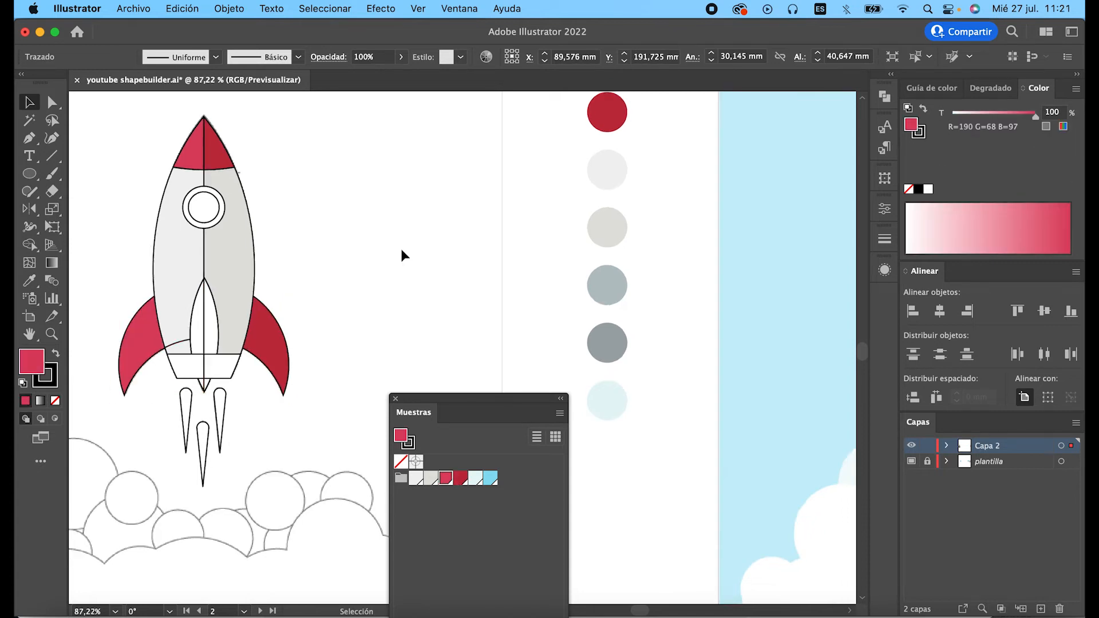
Step: Select both halves of the nozzle at the rocket's base and send them to the back
scroll(400, 249, down, 3)
click(290, 327)
shift+click(263, 328)
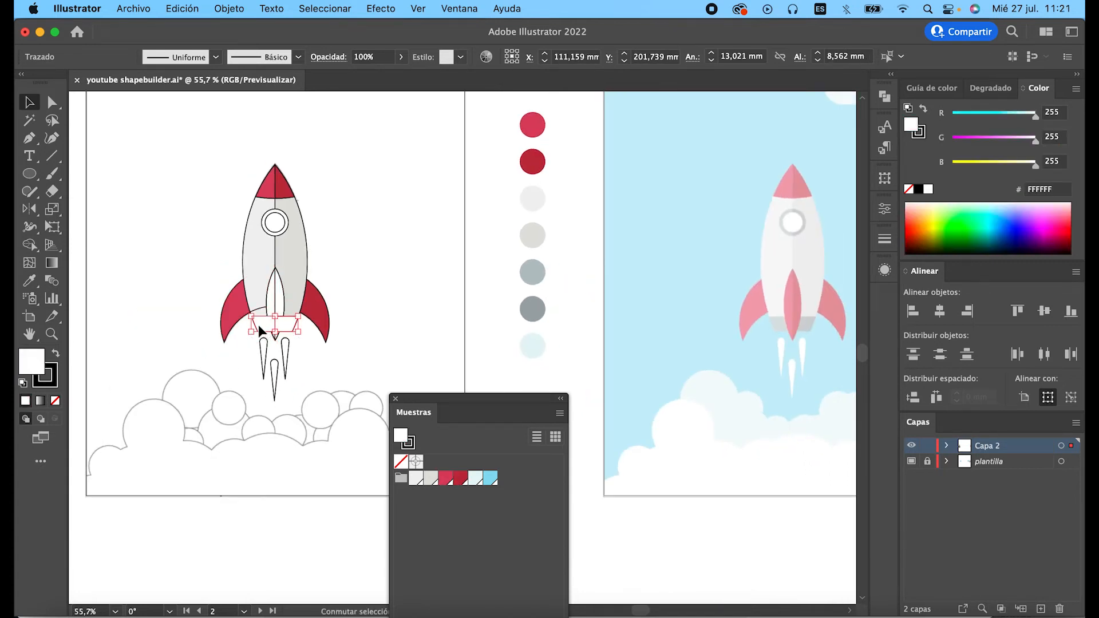
click(229, 9)
mouse_move(236, 47)
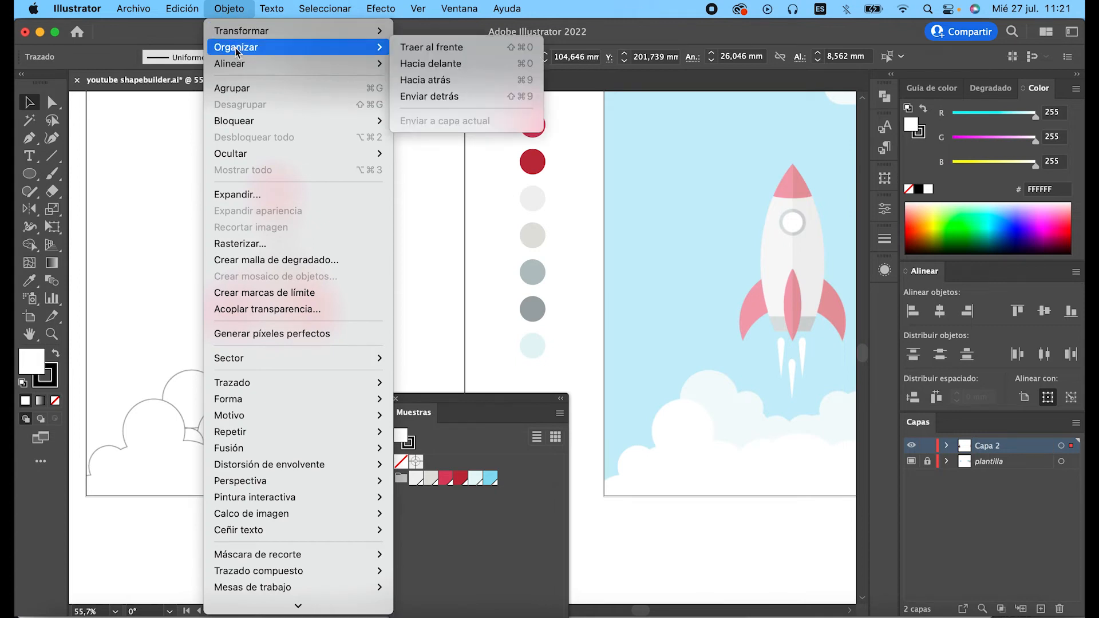
click(442, 97)
Step: Fill the nozzle's left half with the light grey swatch and delete the stray arc piece beside the central fin
click(261, 324)
click(416, 478)
click(255, 303)
click(338, 310)
click(258, 310)
key(Delete)
Step: Fill the central fin's right half with the dark red swatch and its left half with the lighter red
click(280, 309)
click(460, 478)
click(296, 331)
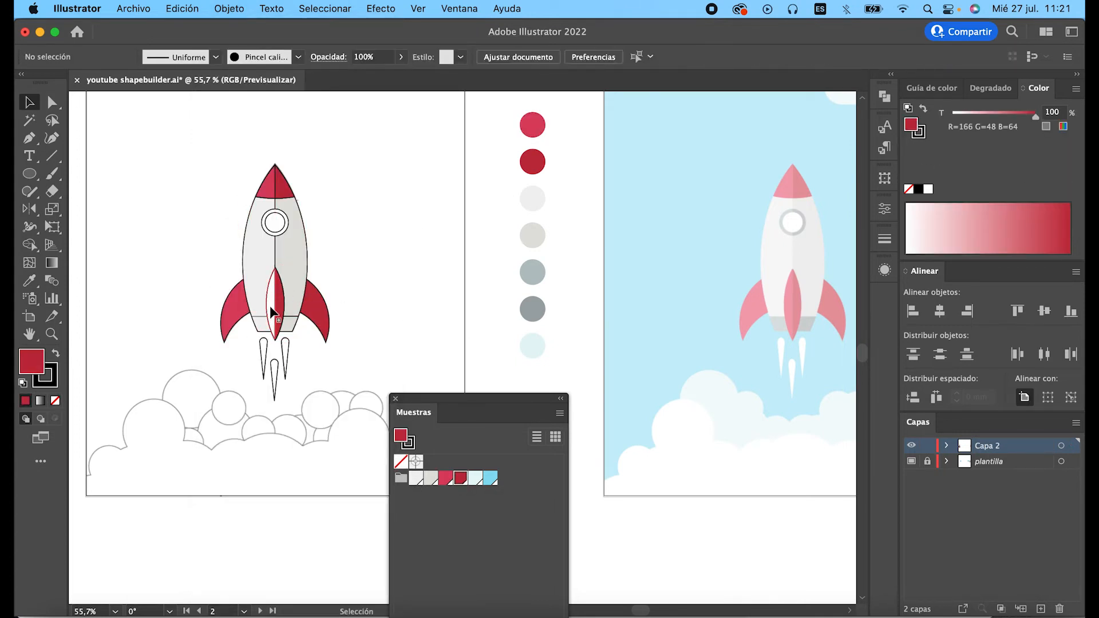
click(270, 306)
click(445, 479)
Step: Select the three flame shapes below the rocket and fill them with the light grey swatch
click(263, 349)
shift+click(285, 349)
shift+click(275, 369)
click(416, 478)
Step: Colour the nozzle's right half by sampling the darkest grey circle of the palette with the Eyedropper
click(282, 232)
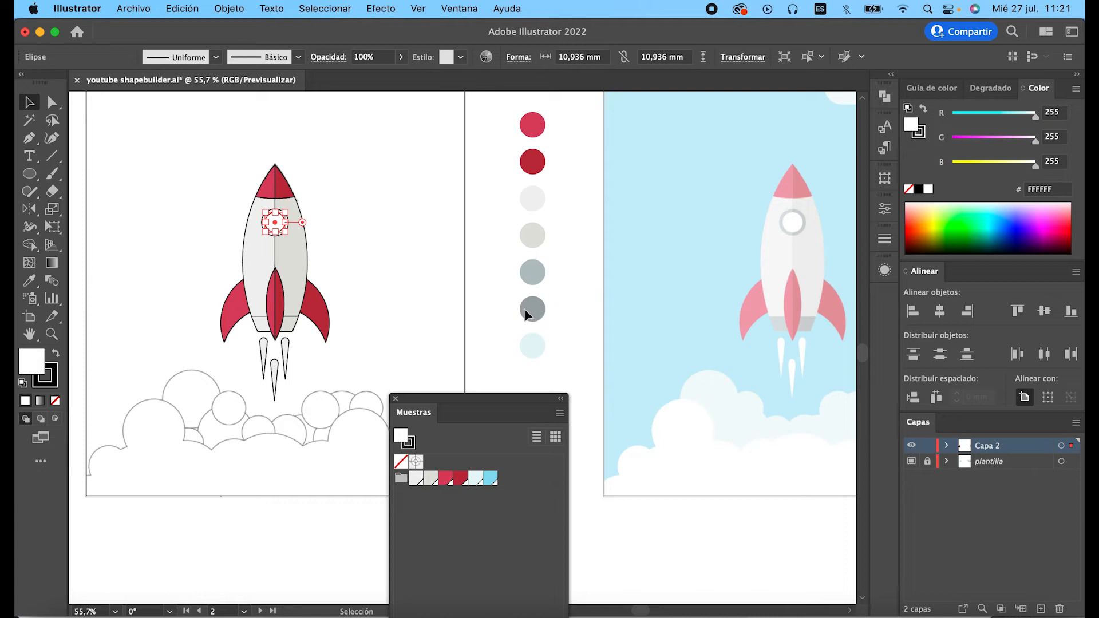
click(290, 324)
key(i)
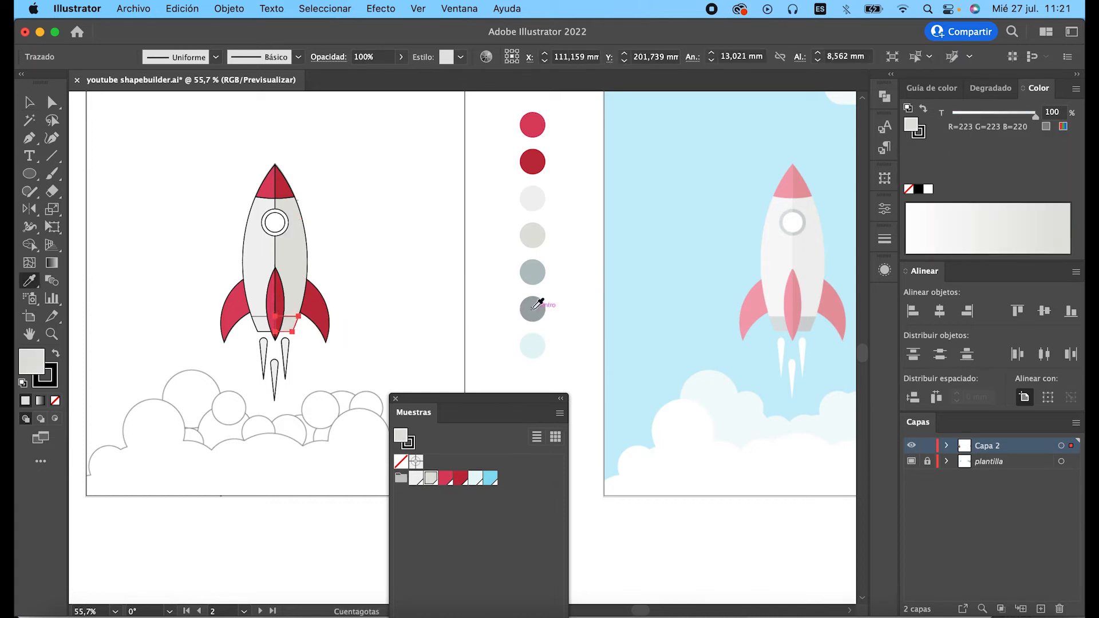
click(524, 311)
key(v)
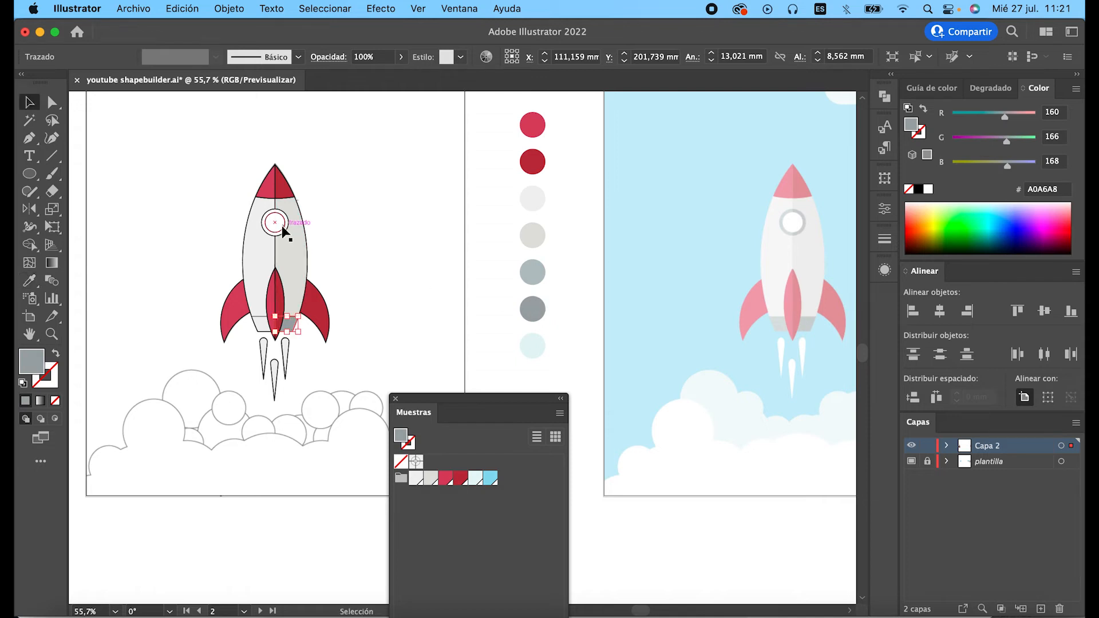
Step: Compare the porthole ring with its two-tone shading in the coloured reference rocket
scroll(284, 232, up, 5)
click(285, 238)
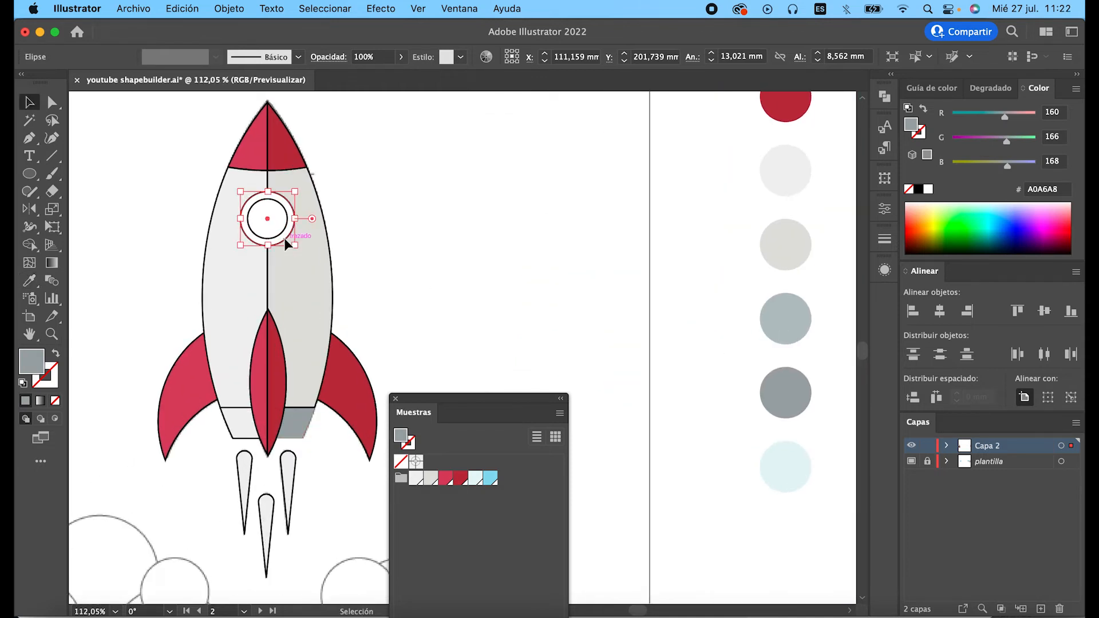
scroll(285, 243, right, 2)
scroll(286, 243, up, 1)
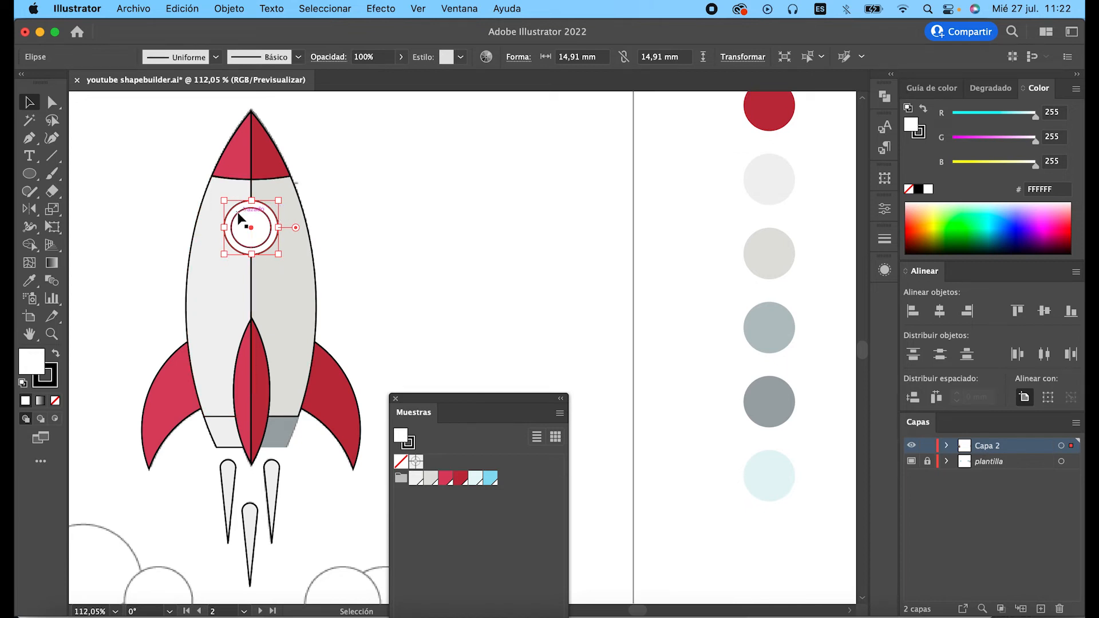
scroll(238, 216, right, 10)
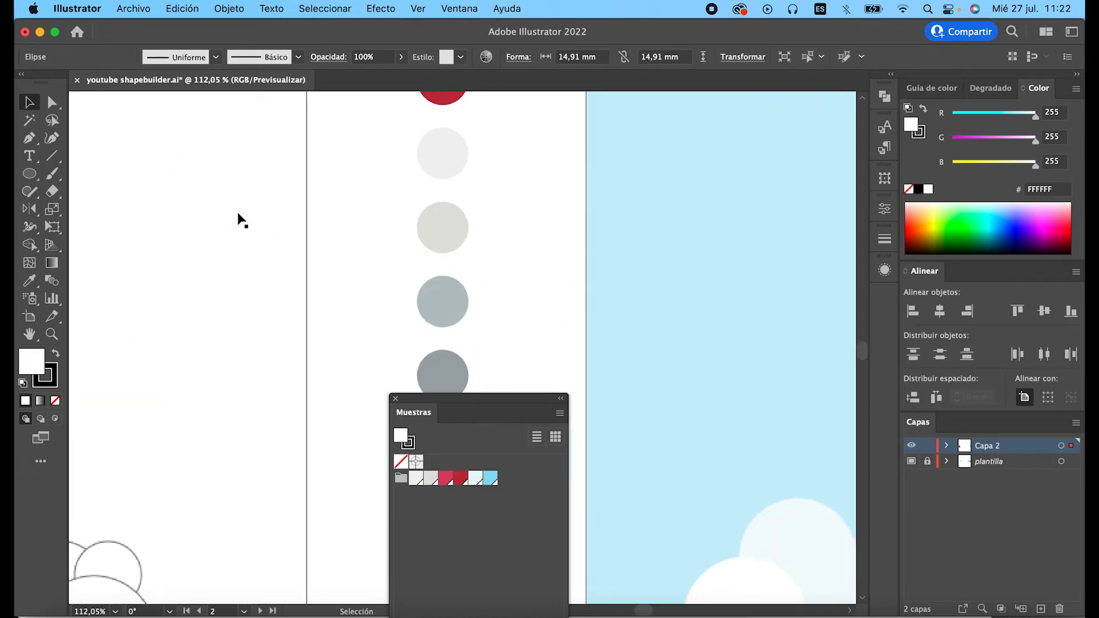
scroll(238, 216, right, 4)
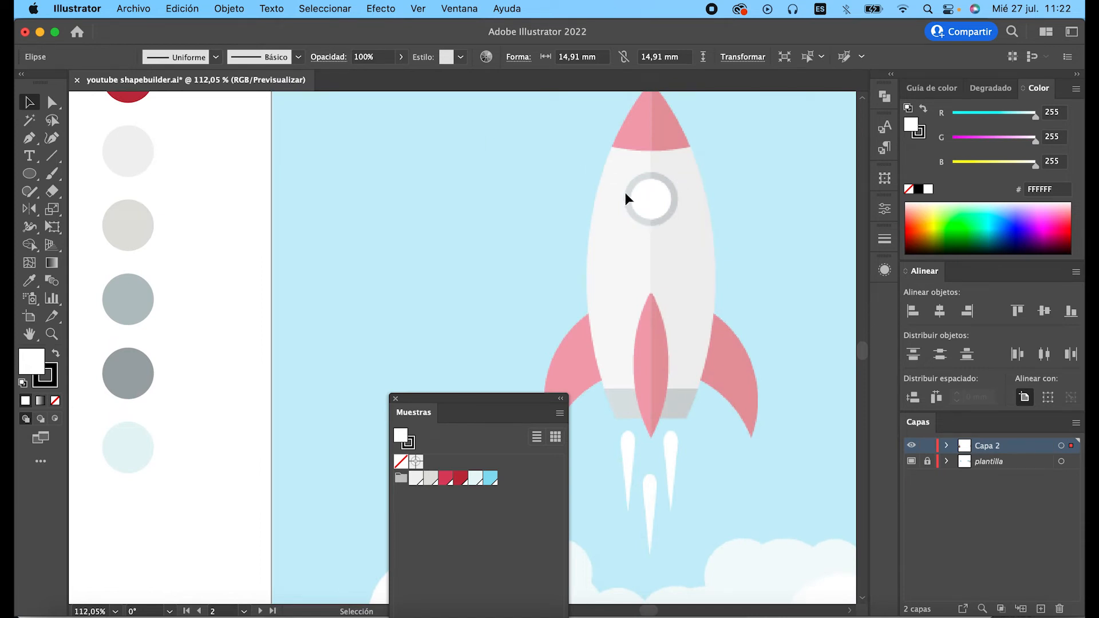
scroll(256, 215, left, 8)
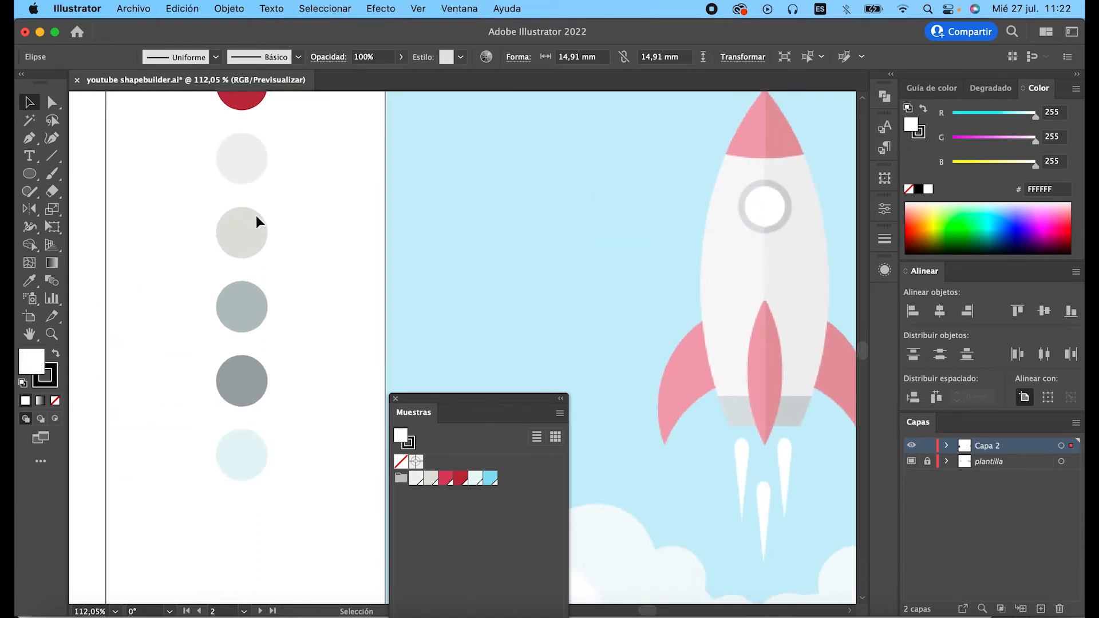
scroll(255, 215, left, 10)
Step: Draw a vertical line about 25 mm long through the porthole's centre, extending past the ring above and below
click(137, 181)
key(l)
click(52, 157)
drag(233, 190, 233, 280)
Step: Select the line and both porthole circles, split the ring into halves with Shape Builder and merge the inner circle's halves
click(28, 104)
shift+click(251, 227)
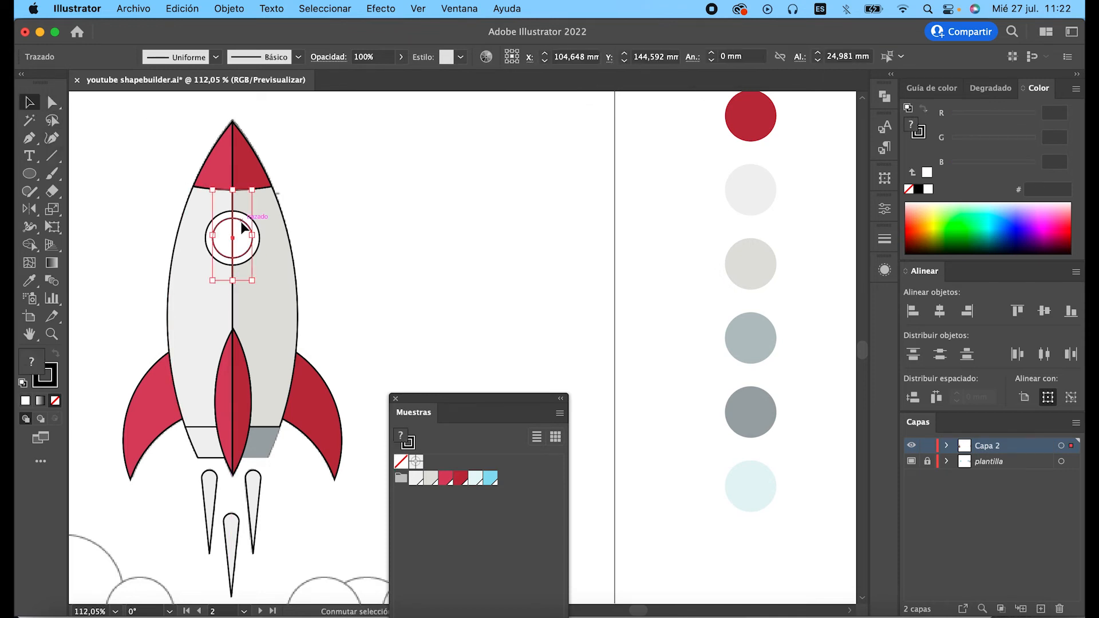
shift+click(259, 245)
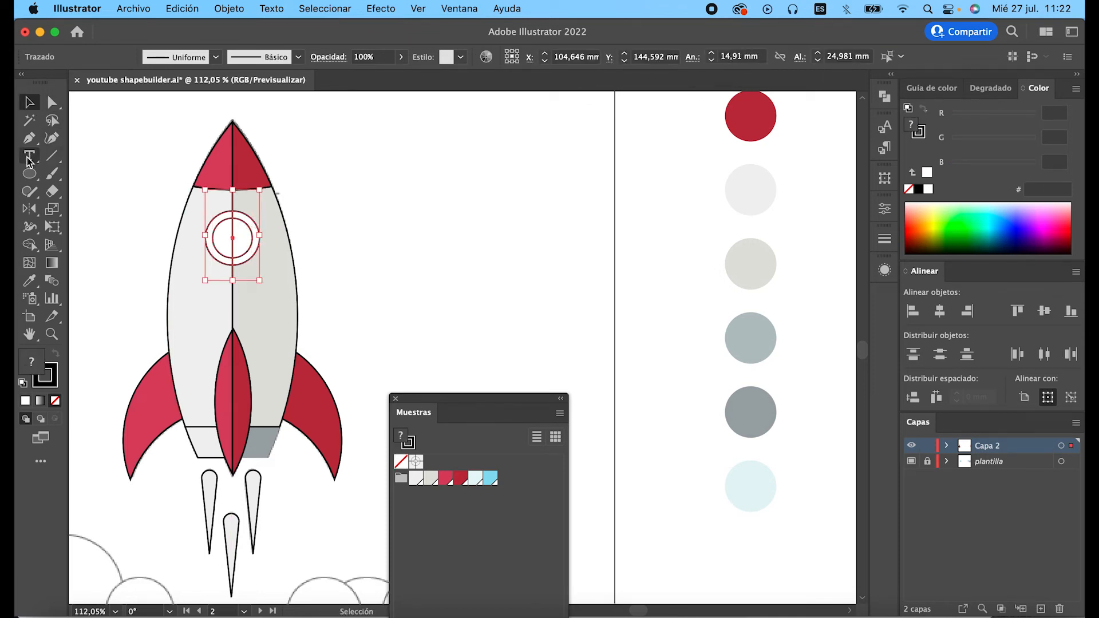
click(30, 245)
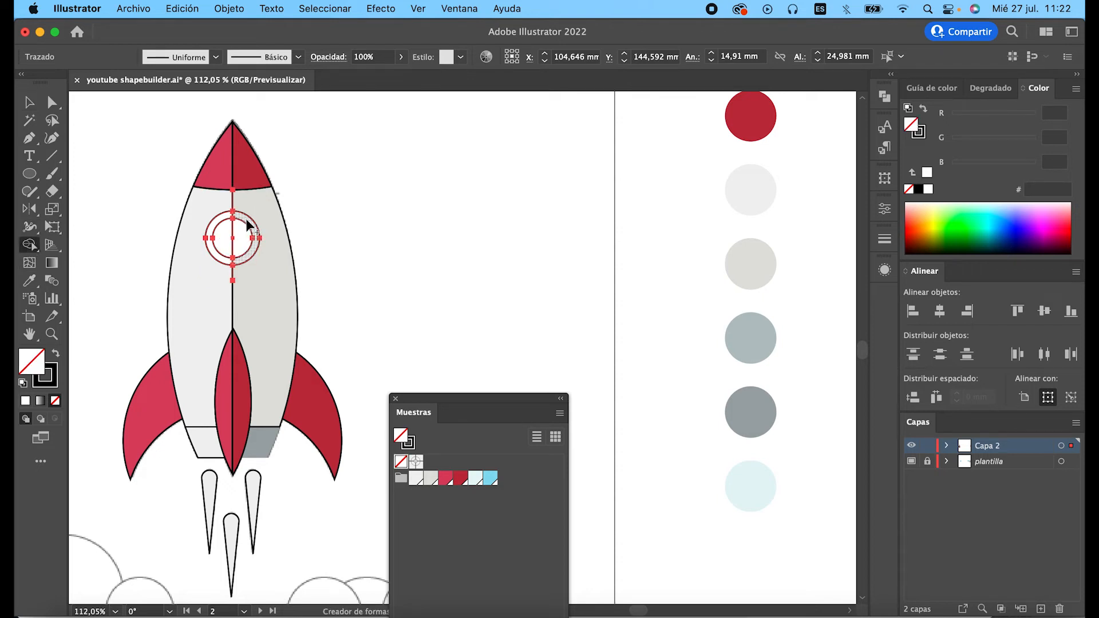
click(252, 231)
drag(231, 246, 247, 243)
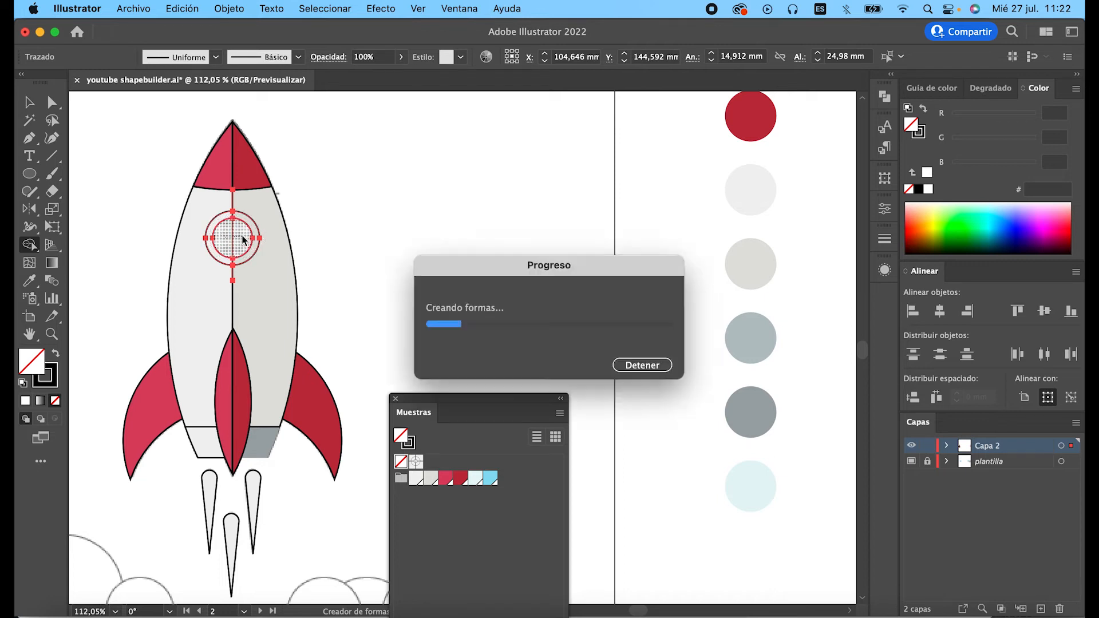
Step: Fill the porthole's merged inner circle with white
click(32, 103)
click(247, 250)
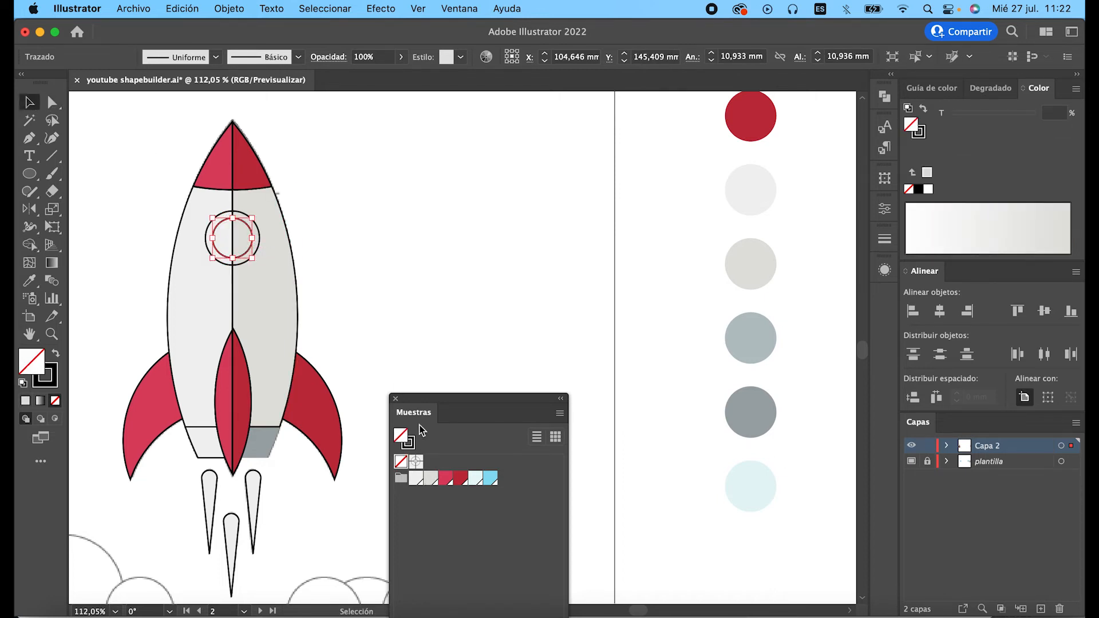
click(416, 479)
Step: Sample the darkest palette grey onto the porthole ring's right half and the lighter blue-grey B8C1C2 onto its left half
click(256, 243)
key(i)
click(746, 410)
key(v)
click(209, 233)
key(i)
click(746, 343)
key(v)
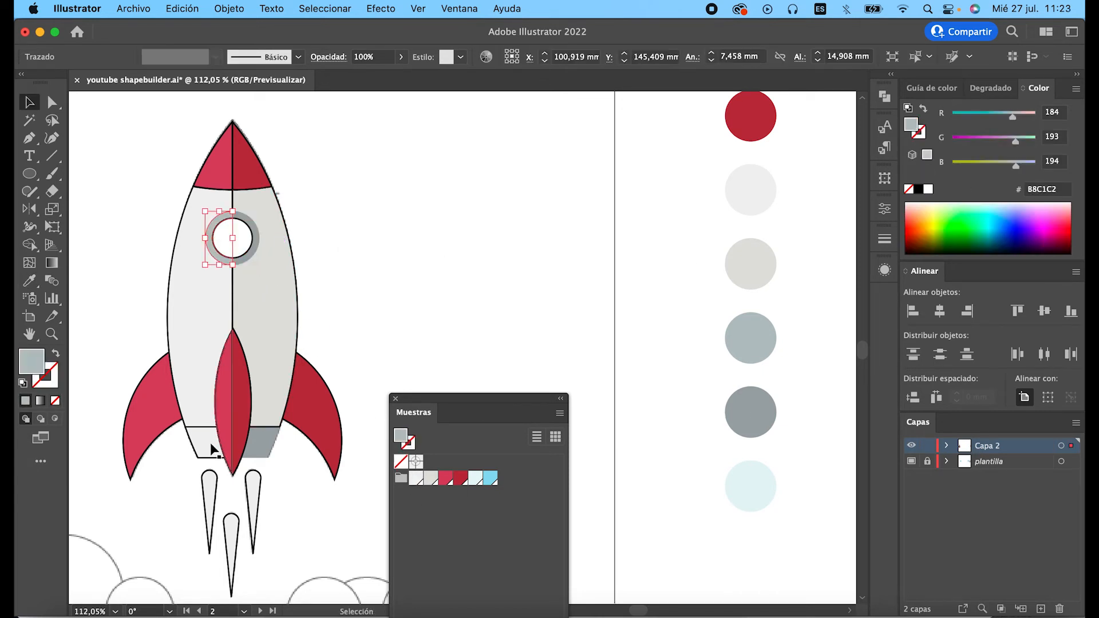
Step: Colour the nozzle's left half with the blue-grey B8C1C2 sampled from the palette circles
click(213, 449)
key(i)
click(750, 338)
key(v)
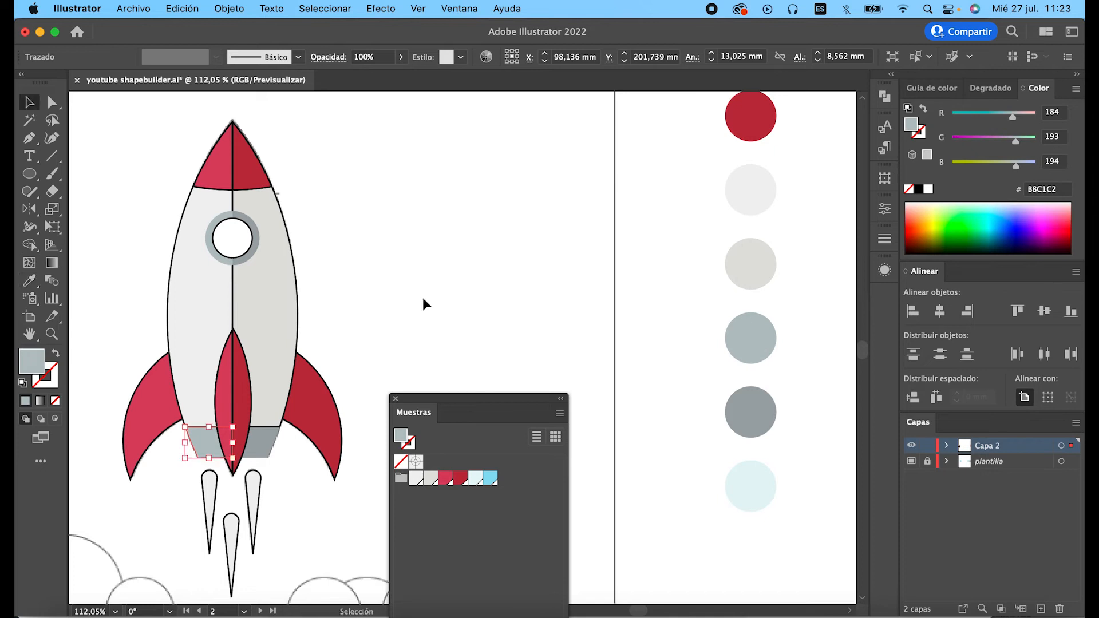
Step: Select the whole rocket with its flames and set the stroke to none
drag(132, 176, 362, 536)
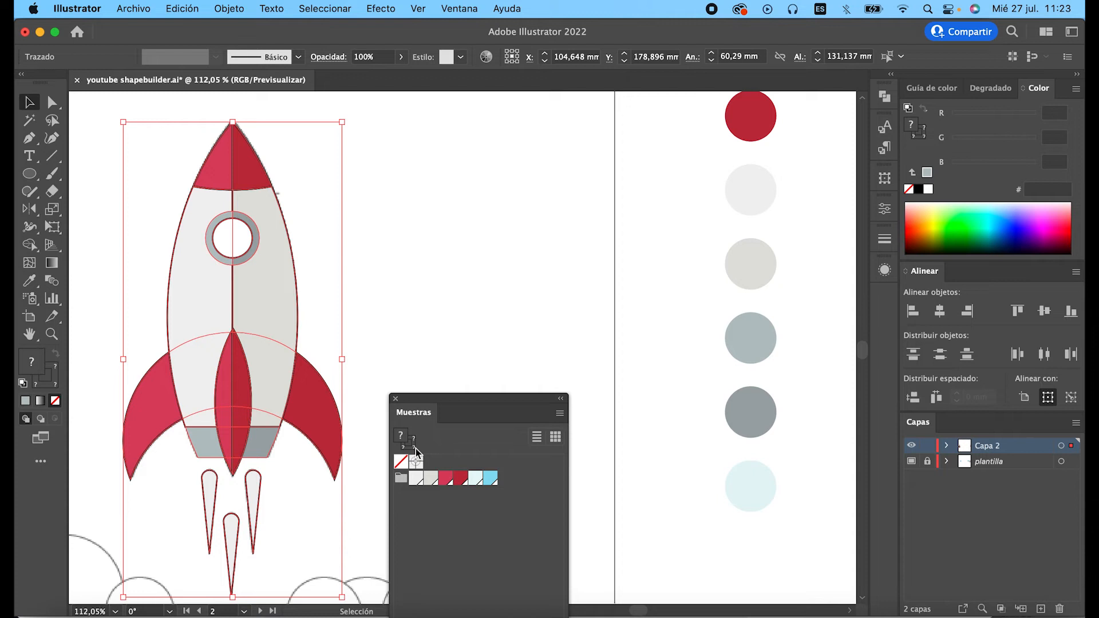
drag(461, 414, 442, 211)
click(396, 241)
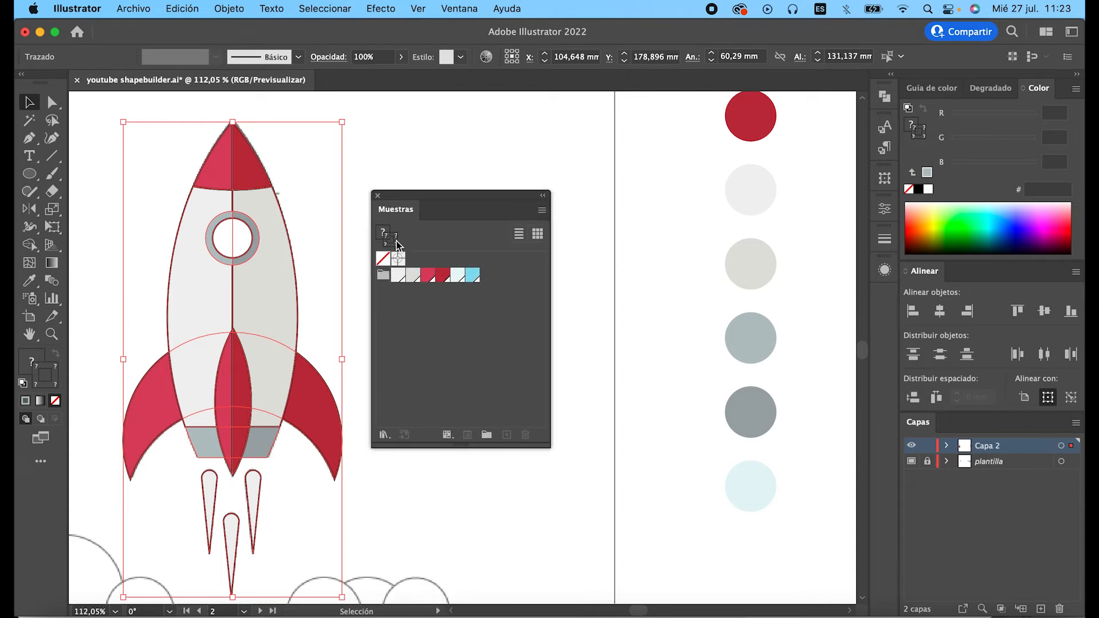
click(383, 260)
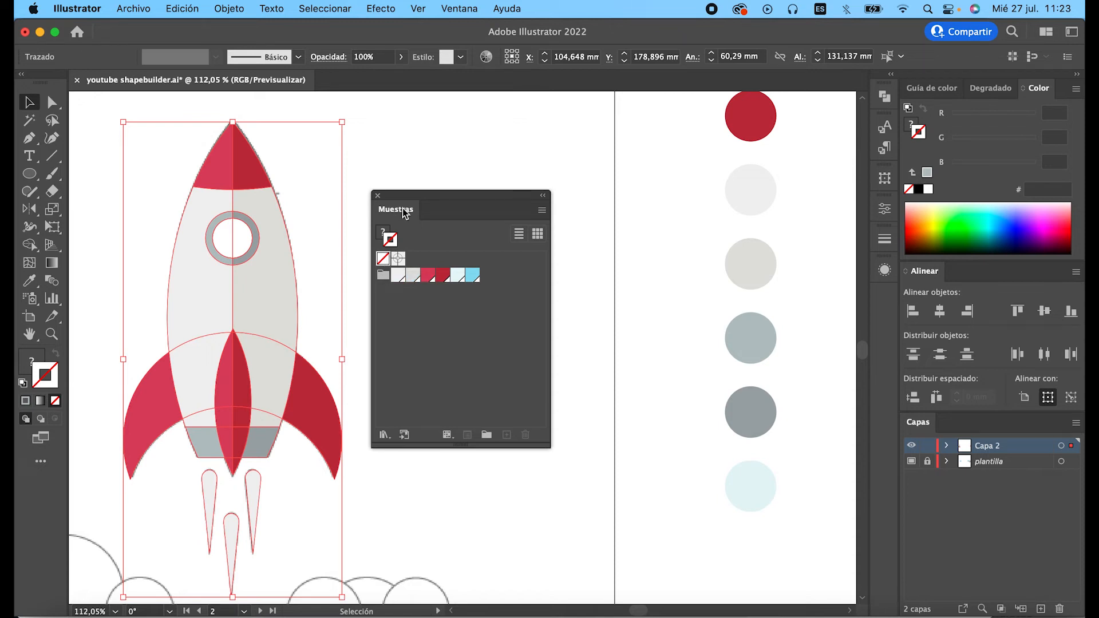
click(436, 165)
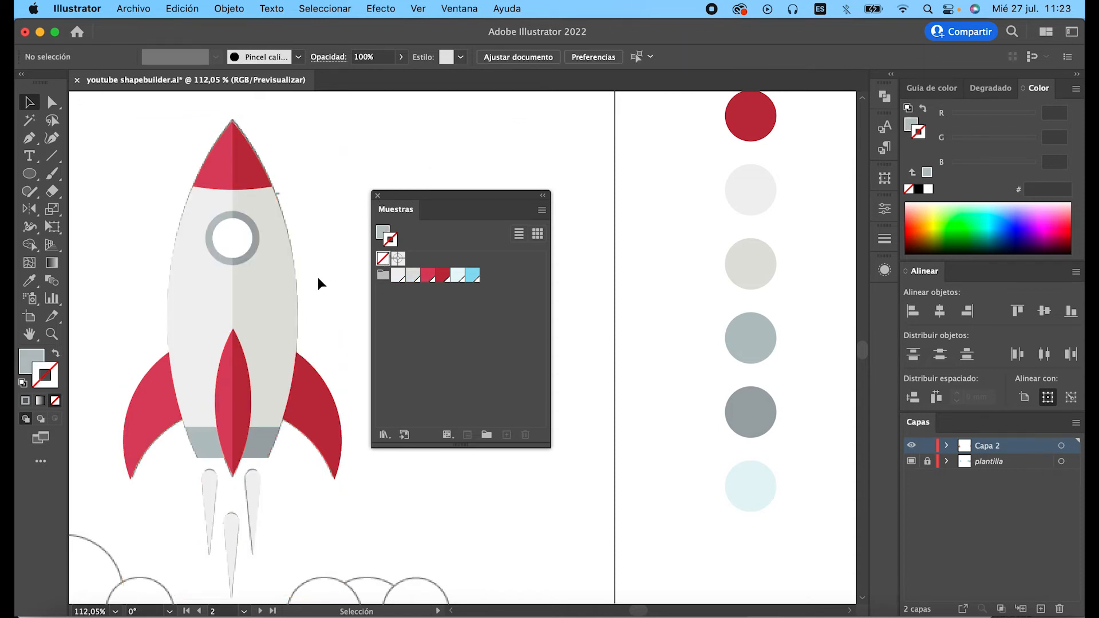
Step: Dock the floating Swatches panel in the same group as the Color panel, clearing the view of the artboard
key(z)
alt+click(319, 280)
alt+click(329, 367)
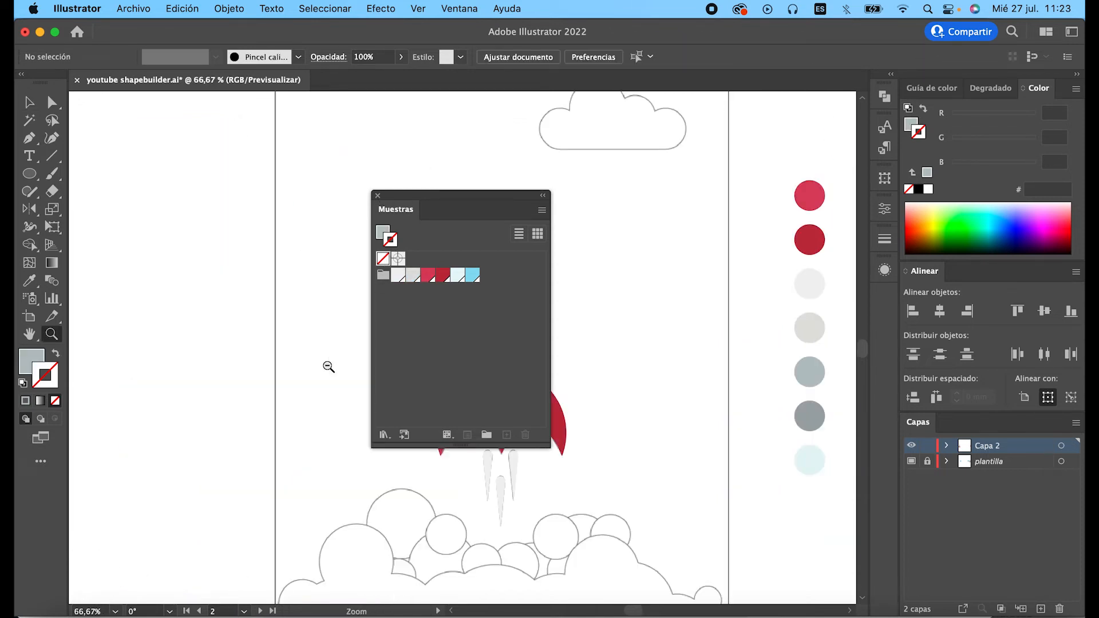
drag(441, 206, 943, 95)
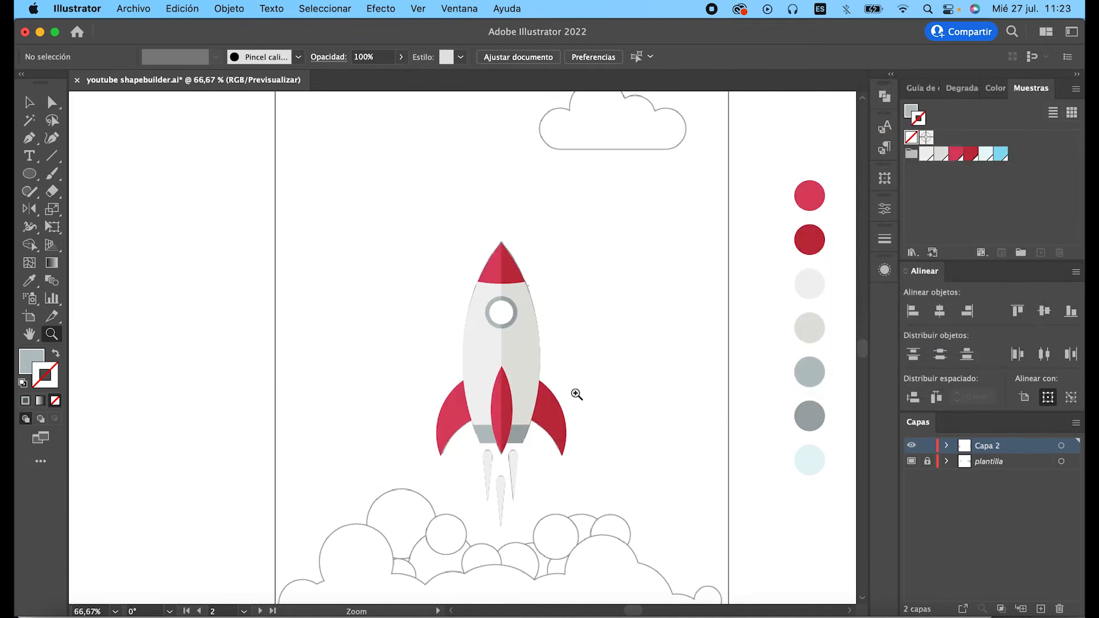
Step: Draw a background rectangle of about 210 × 297 mm over the whole artboard and send it to the back
scroll(577, 394, down, 4)
scroll(576, 394, right, 2)
key(m)
drag(296, 128, 601, 559)
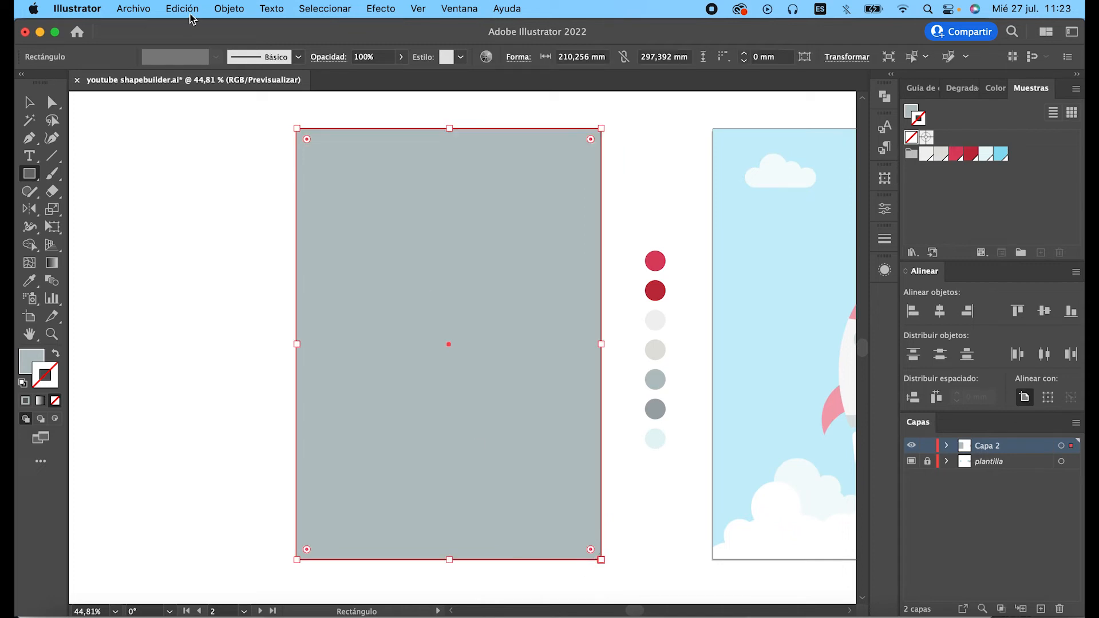
click(228, 9)
mouse_move(286, 47)
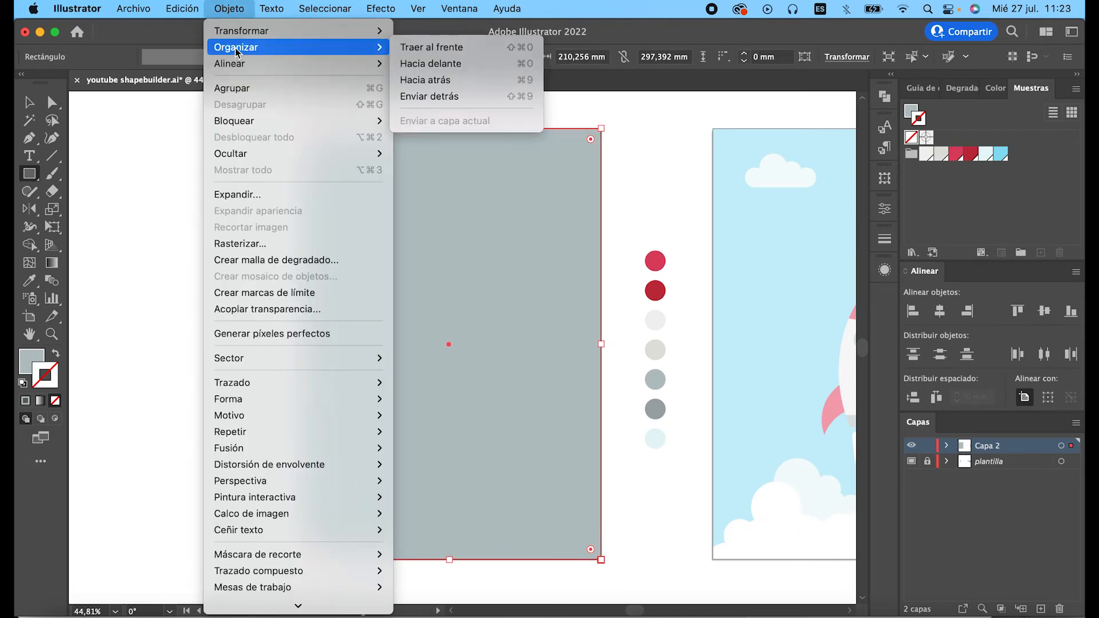
click(467, 97)
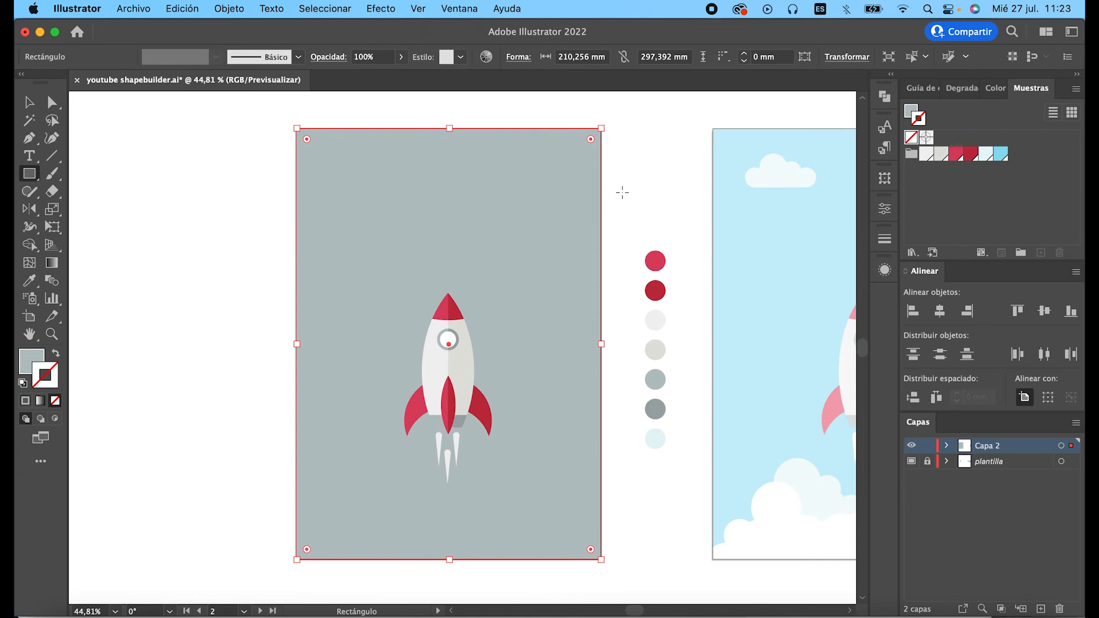
Step: Fill the background rectangle with the sky blue sampled from the reference illustration's background
key(i)
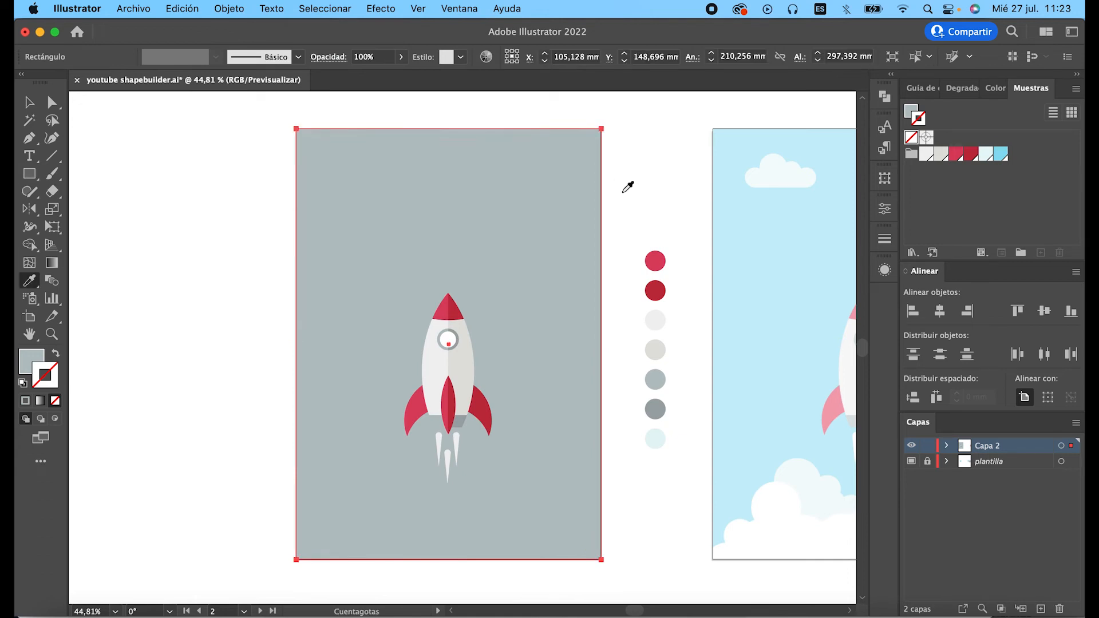
click(758, 257)
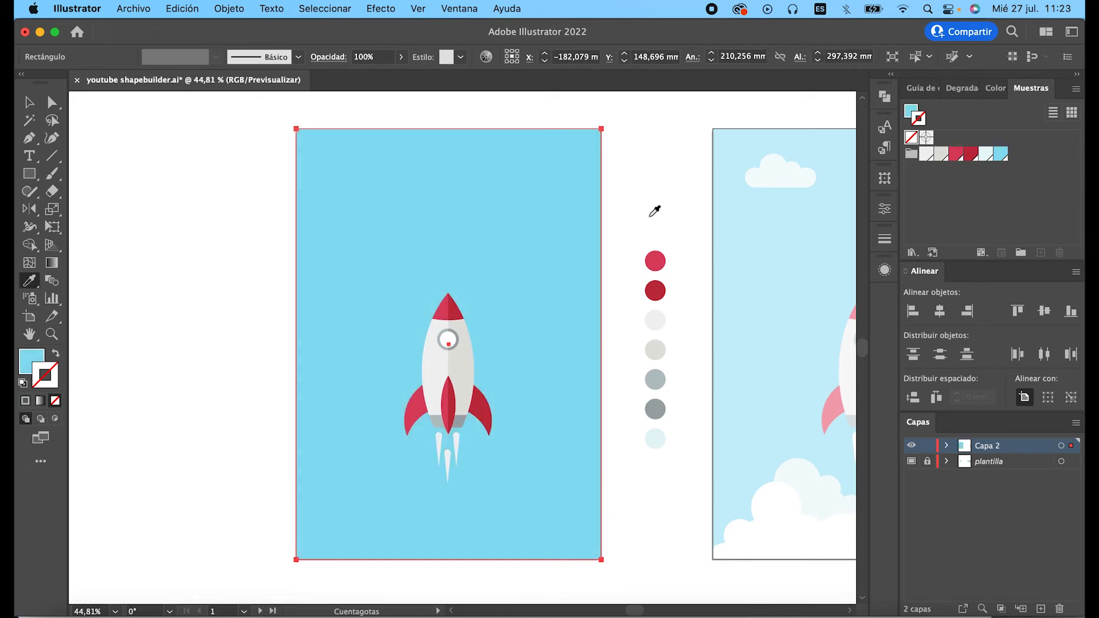
key(v)
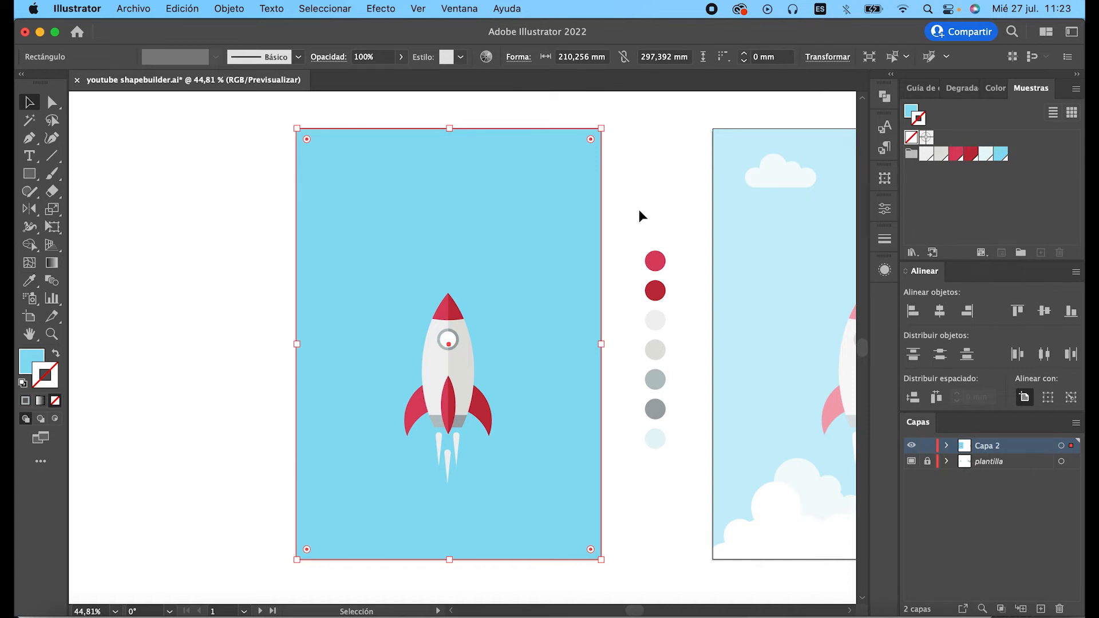
click(639, 209)
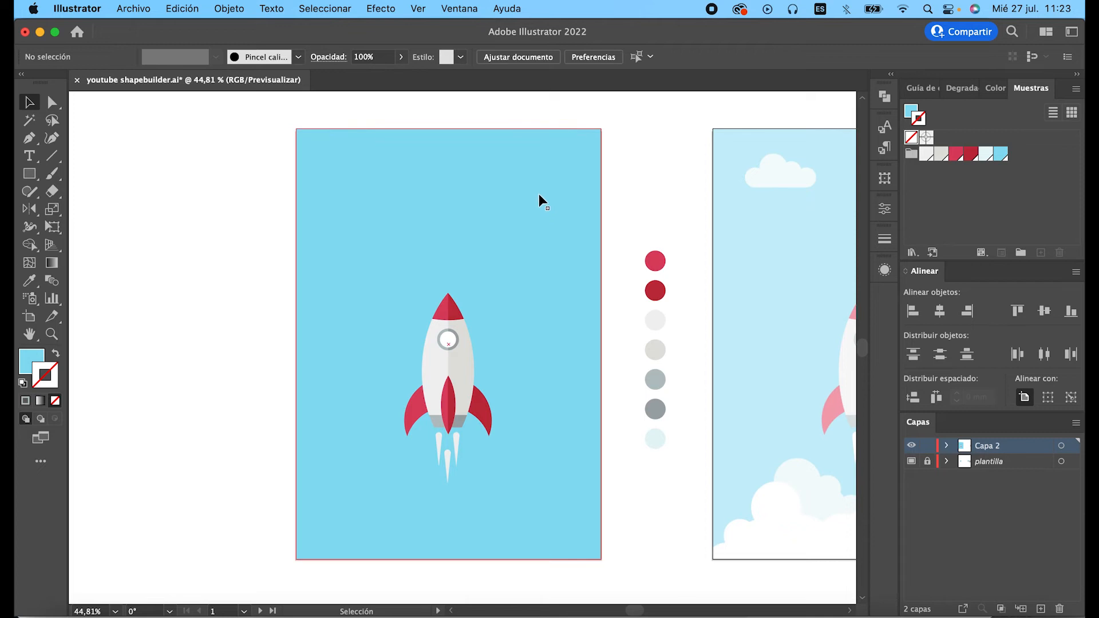
Step: Select the larger unfilled cloud in the sky with the help of outline view and fill it with white (FFFFFF)
key(super+y)
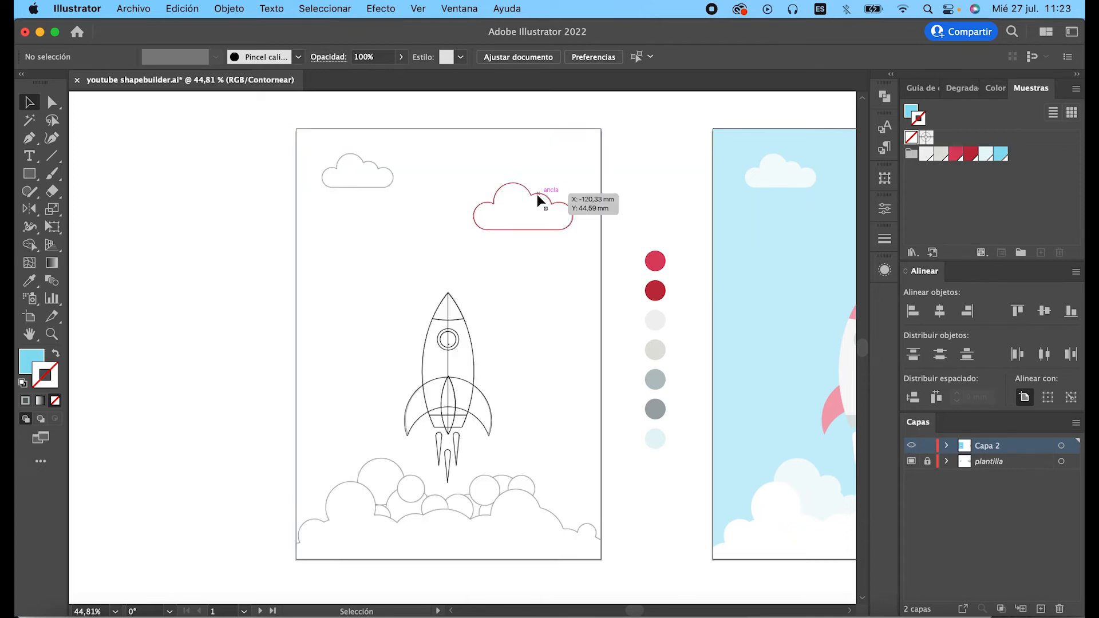
click(539, 196)
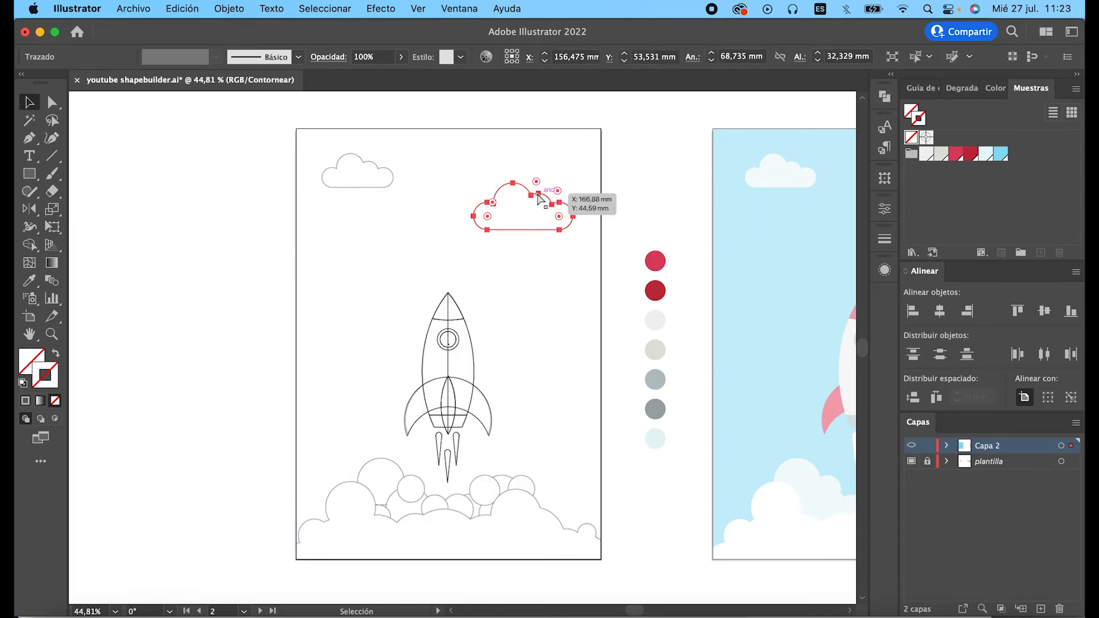
key(super+y)
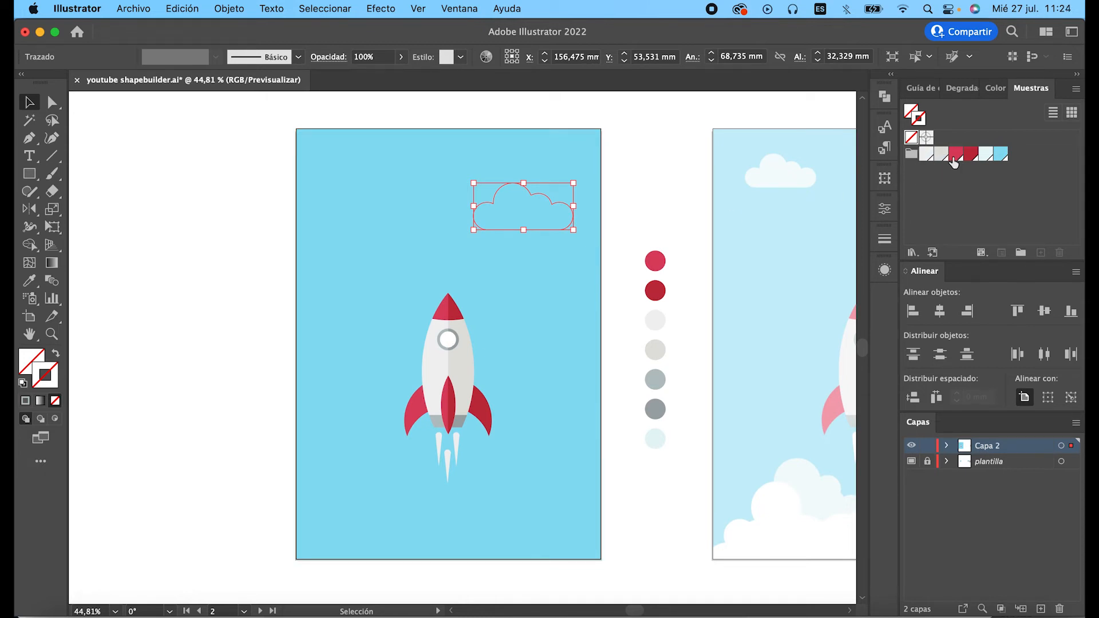
click(994, 89)
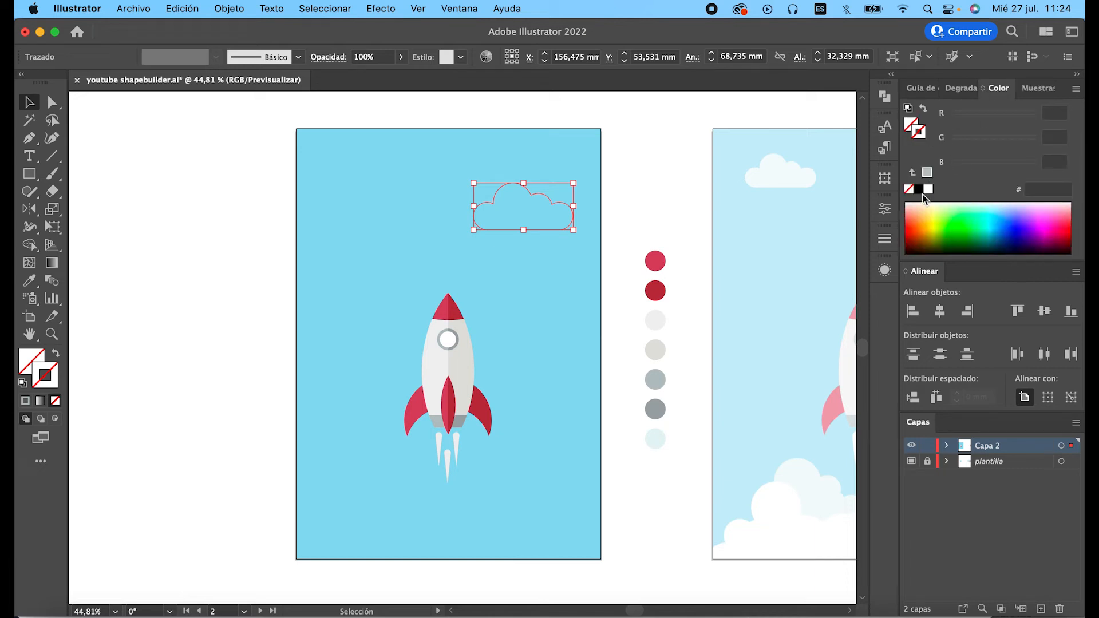
click(914, 131)
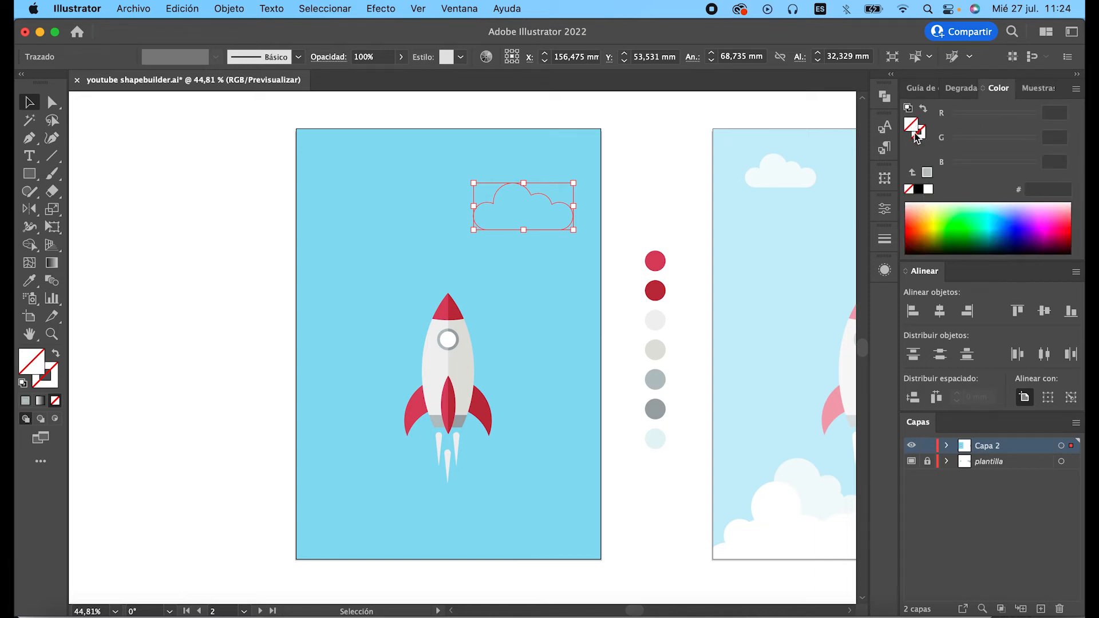
click(928, 189)
click(655, 196)
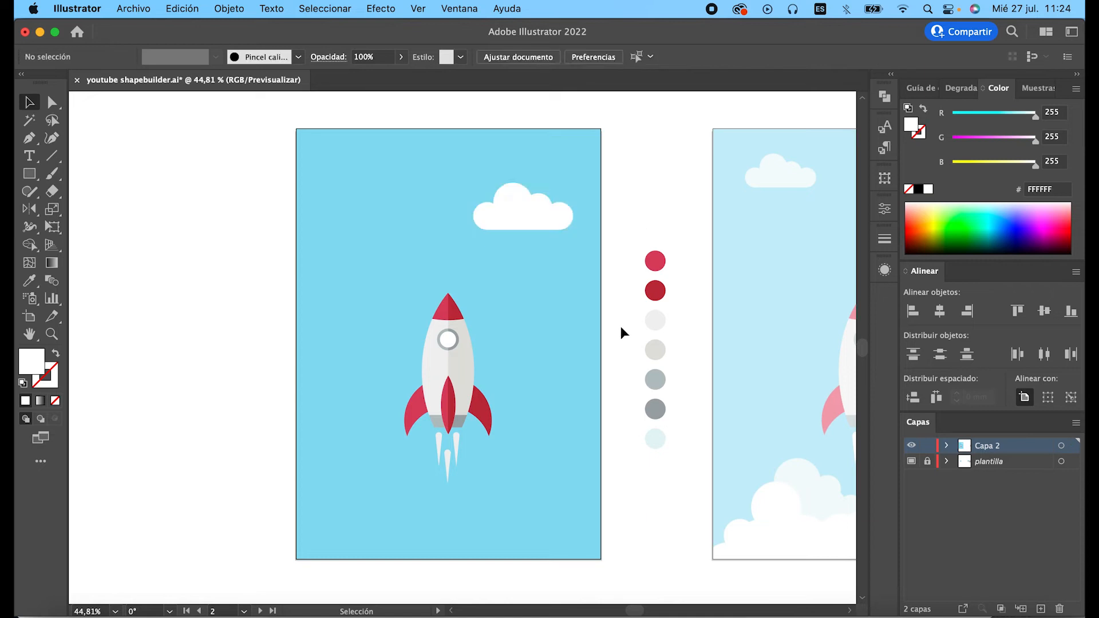
scroll(620, 342, right, 3)
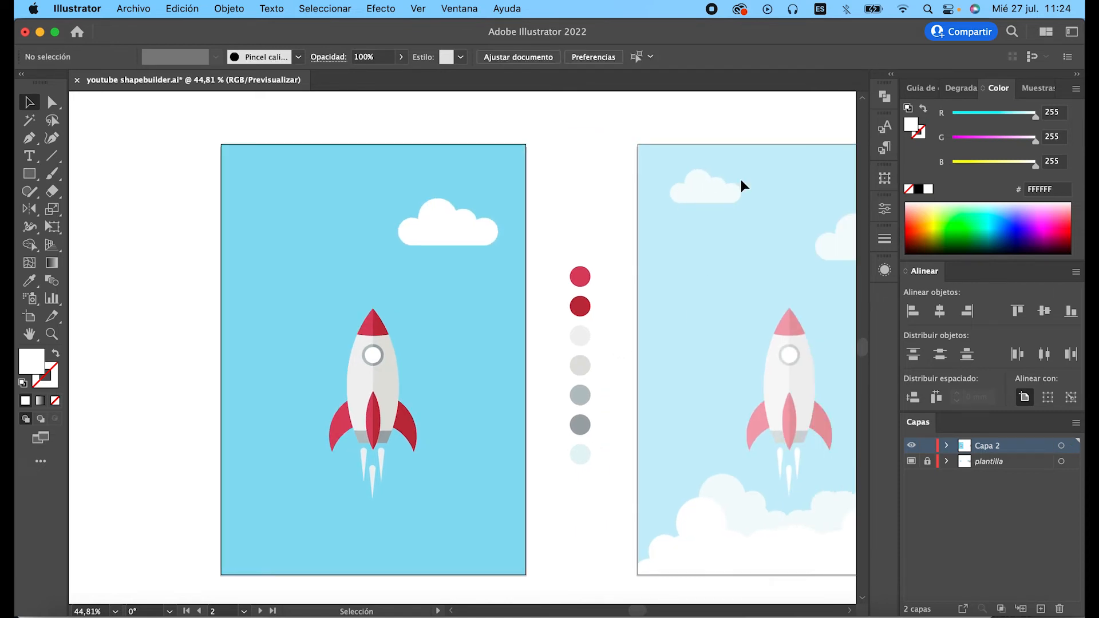
scroll(737, 472, right, 4)
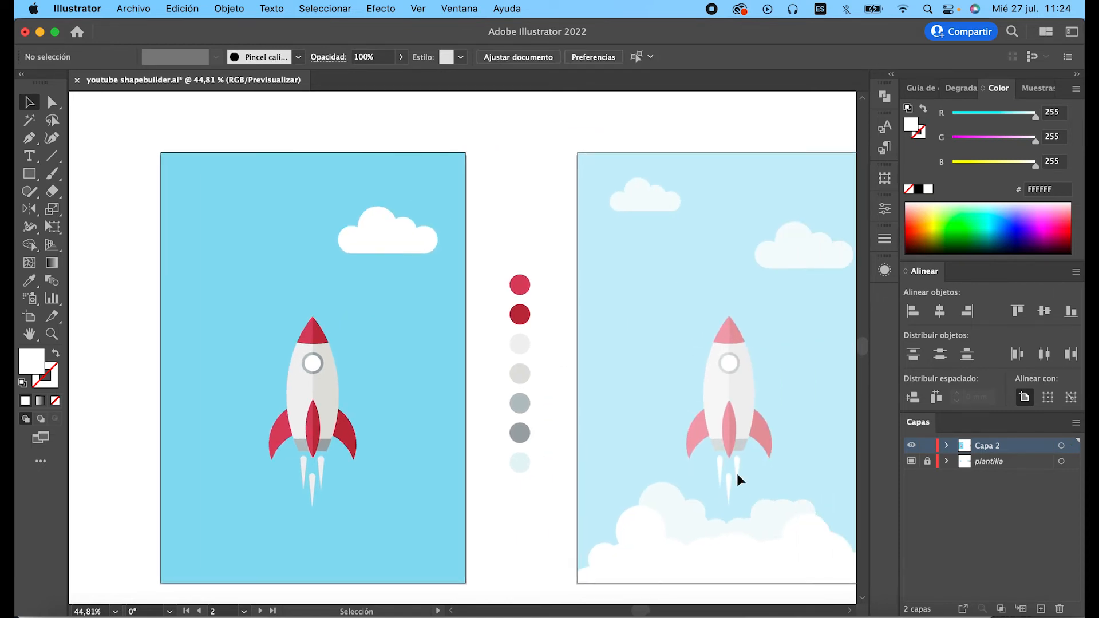
scroll(737, 473, down, 2)
scroll(737, 472, right, 2)
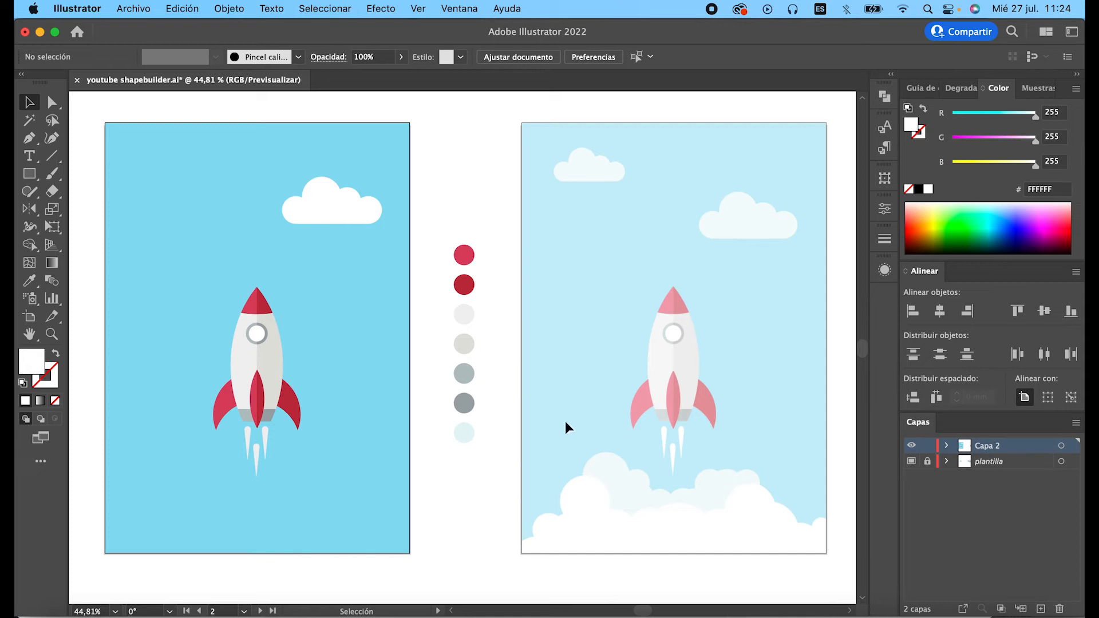
Step: Draw a circle about 25 mm across beside the artboard with default white fill and black stroke, and duplicate it into a 2 × 2 touching grid
scroll(420, 392, left, 10)
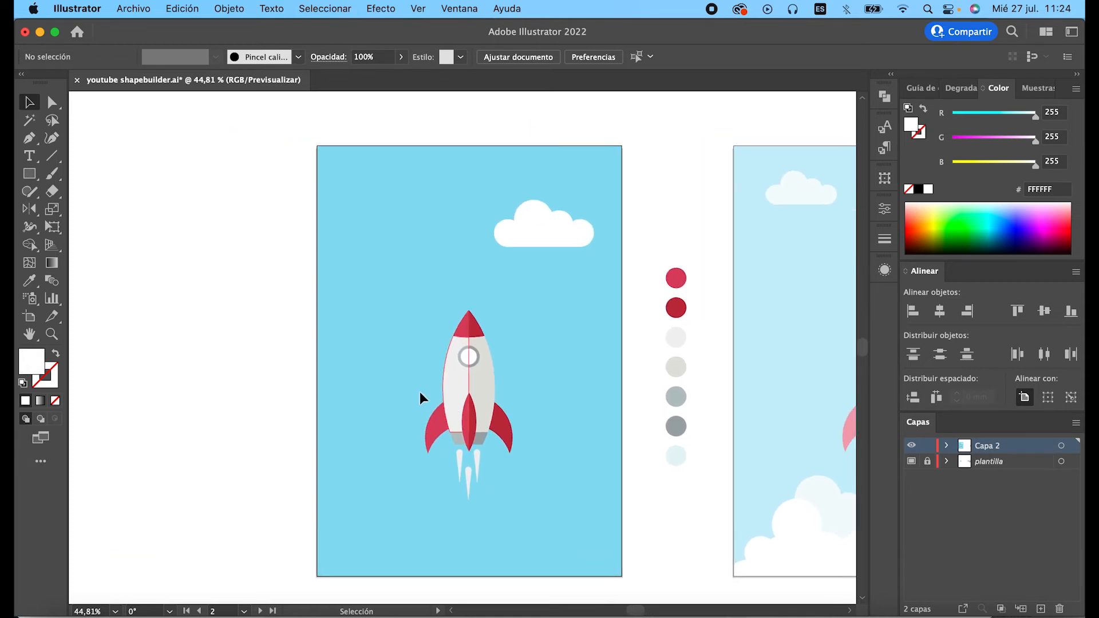
scroll(210, 324, up, 3)
scroll(211, 324, up, 2)
key(l)
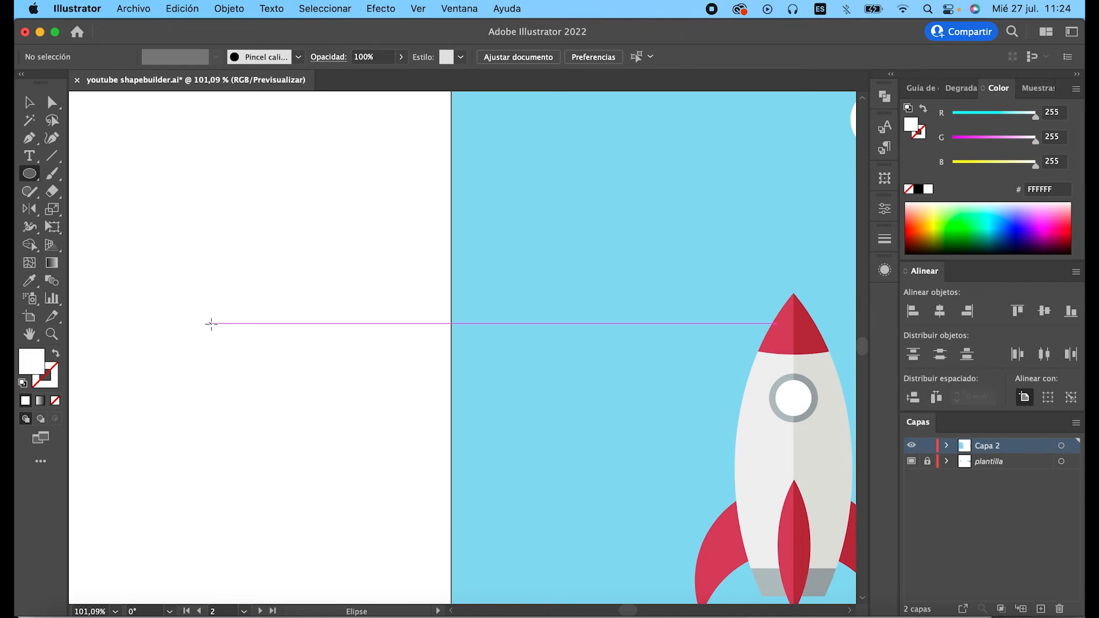
mouse_move(187, 249)
mouse_down()
mouse_move(247, 328)
mouse_move(270, 331)
mouse_move(262, 313)
mouse_move(345, 316)
mouse_up()
key(v)
key(d)
drag(218, 225, 309, 315)
drag(286, 269, 283, 345)
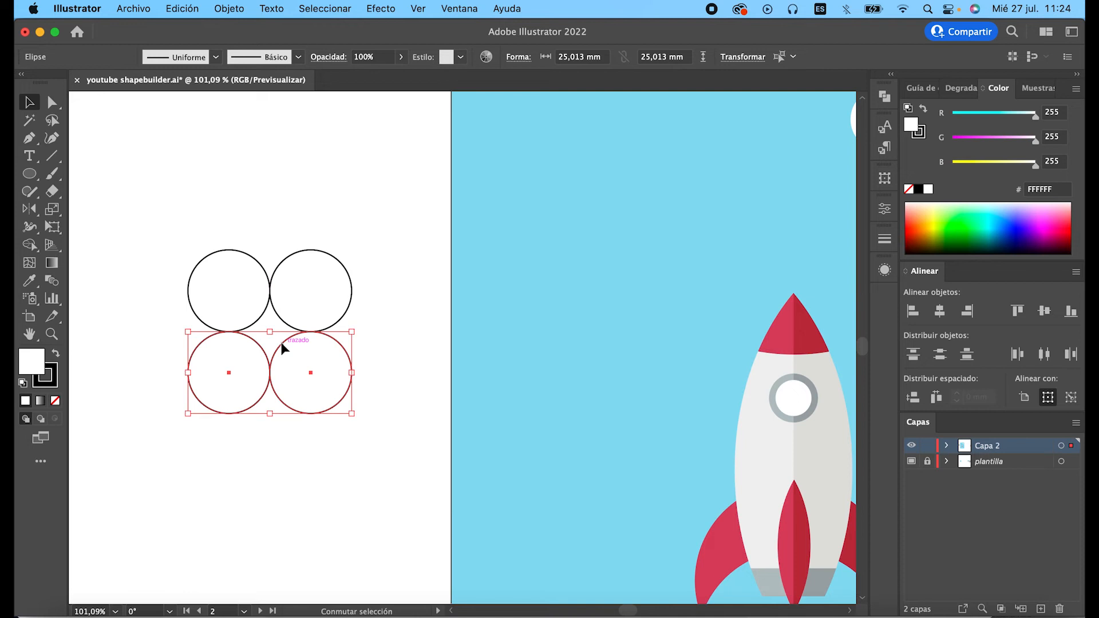
click(282, 447)
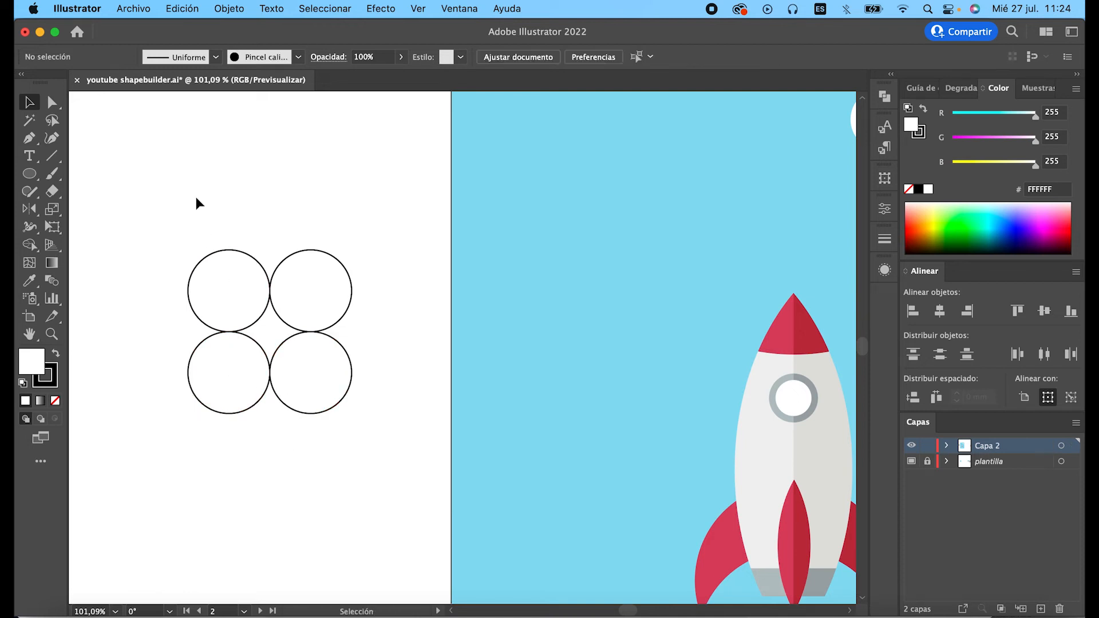
Step: Create a shape from the enclosed gap between the four circles with the Shape Builder, then clear the selection
drag(327, 377, 343, 432)
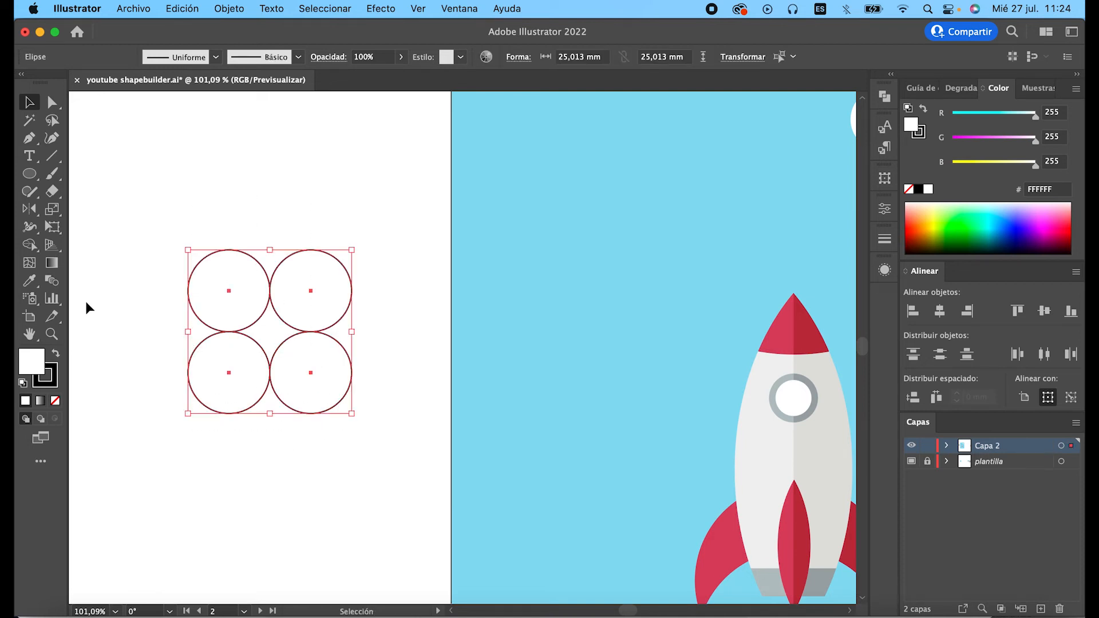
click(32, 248)
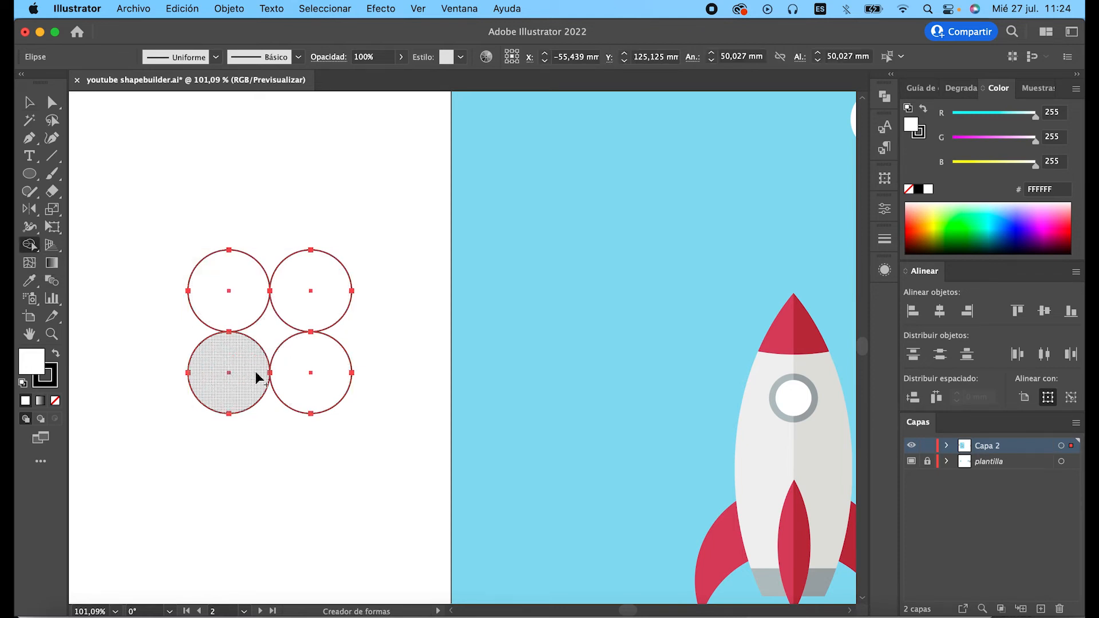
click(271, 338)
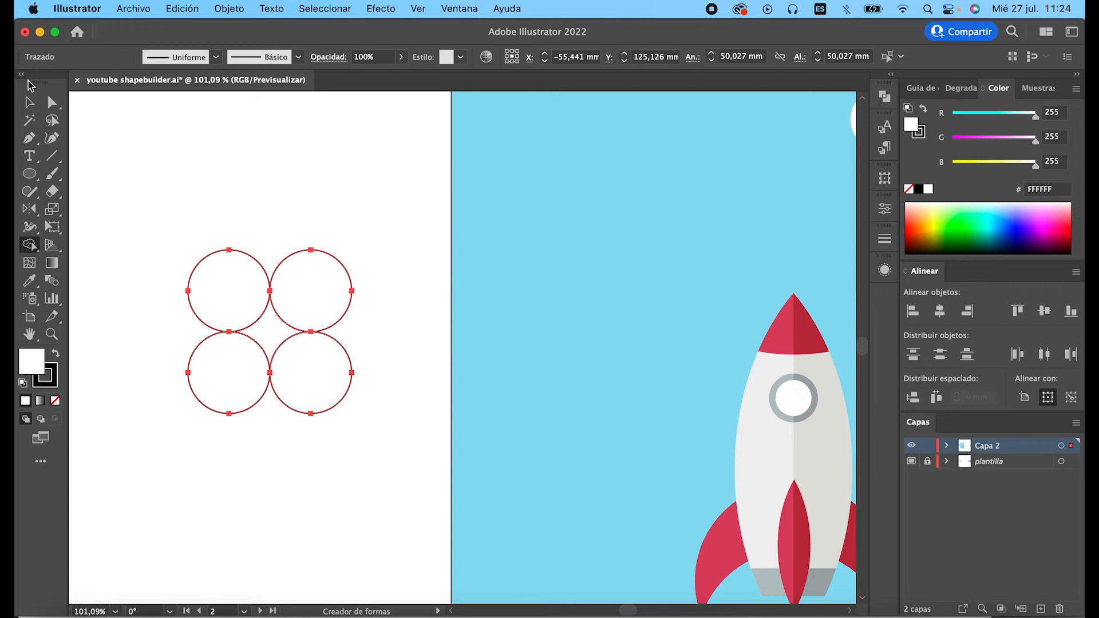
click(30, 103)
click(271, 198)
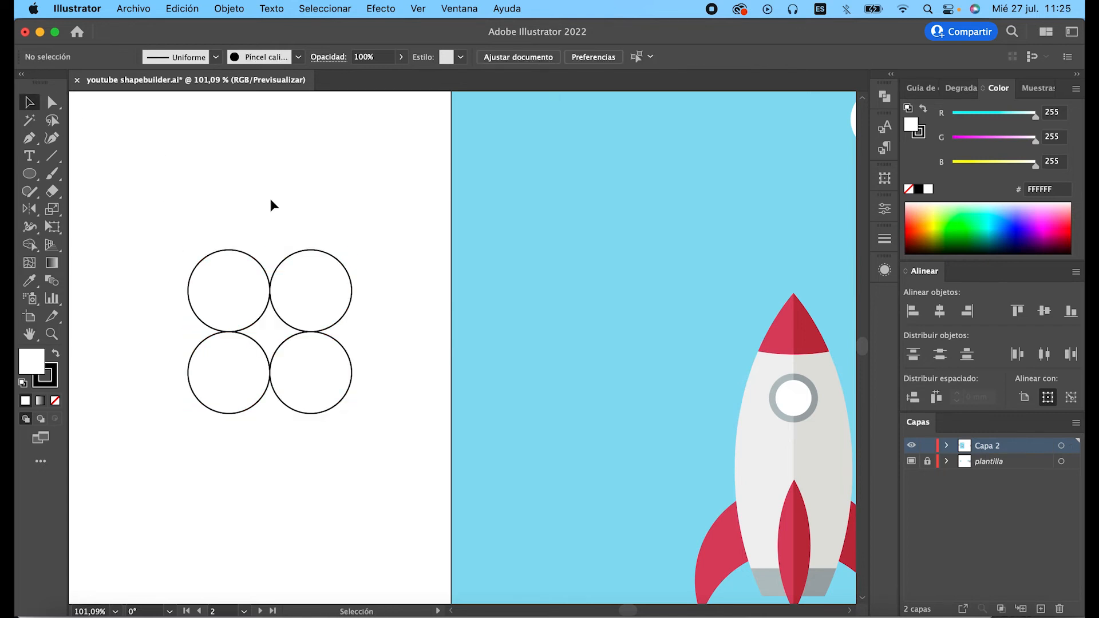
Step: Delete the four circles around the central star shape
click(212, 273)
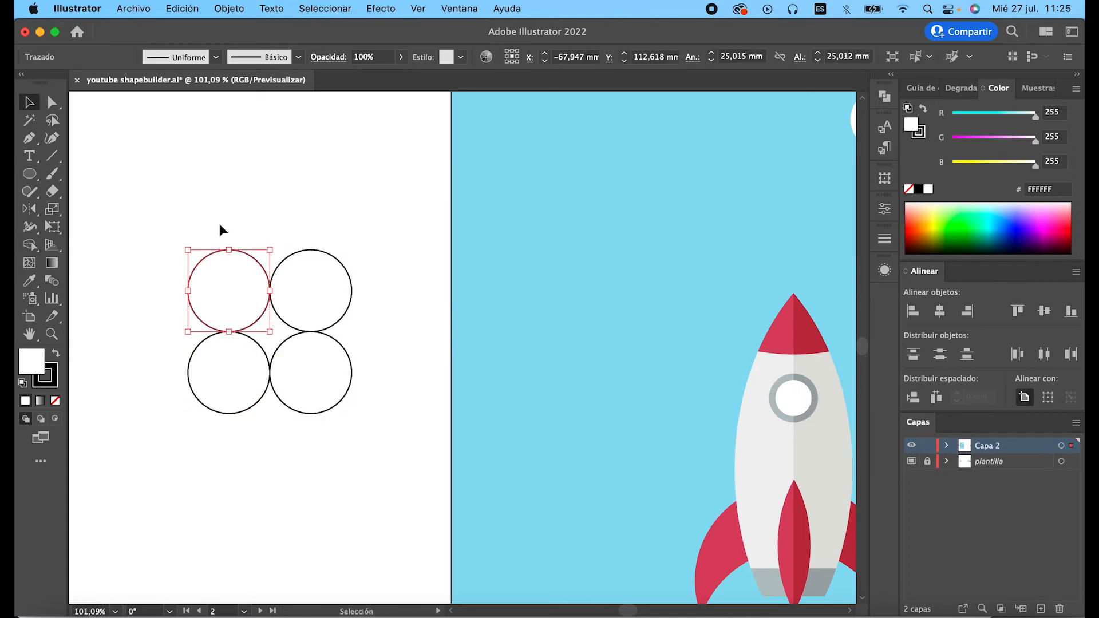
key(Delete)
click(334, 296)
key(Delete)
click(335, 378)
key(Delete)
click(255, 377)
key(Delete)
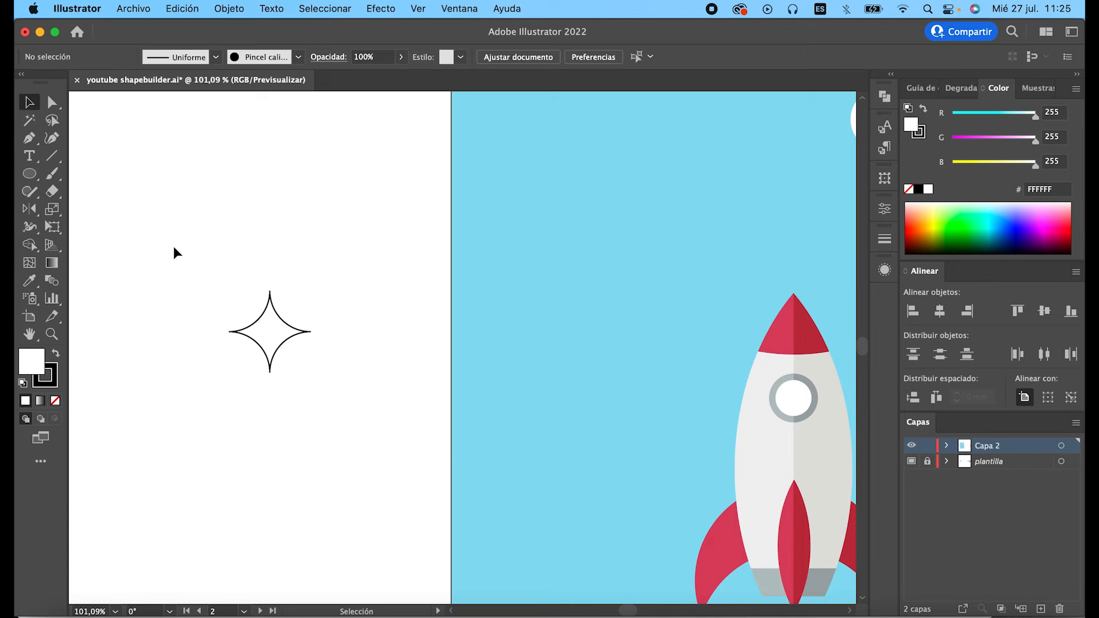
scroll(213, 280, down, 5)
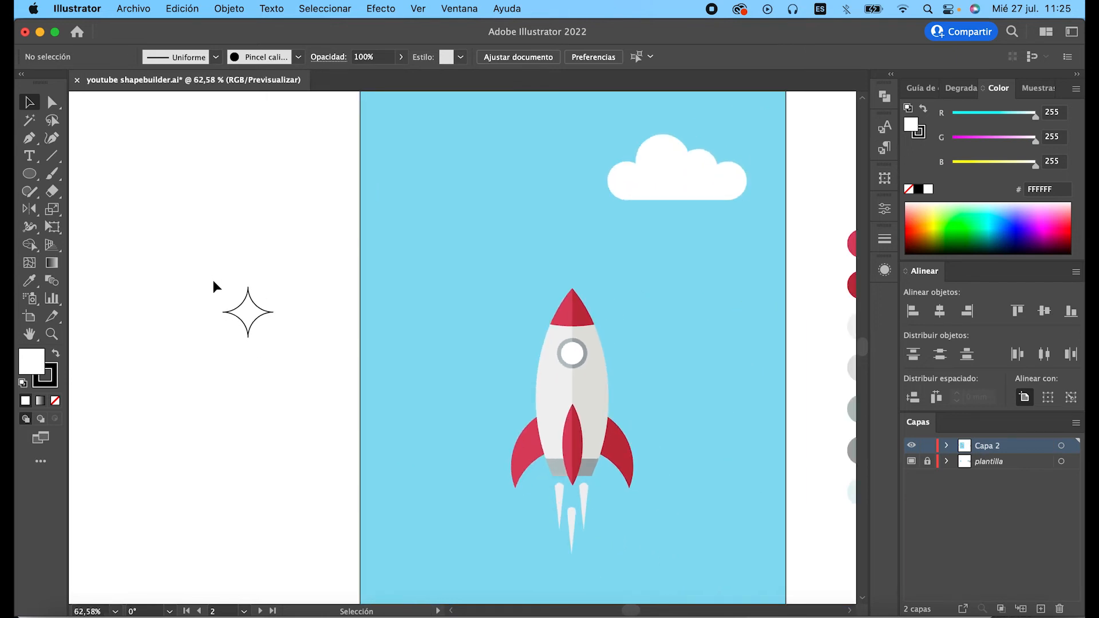
scroll(213, 282, down, 5)
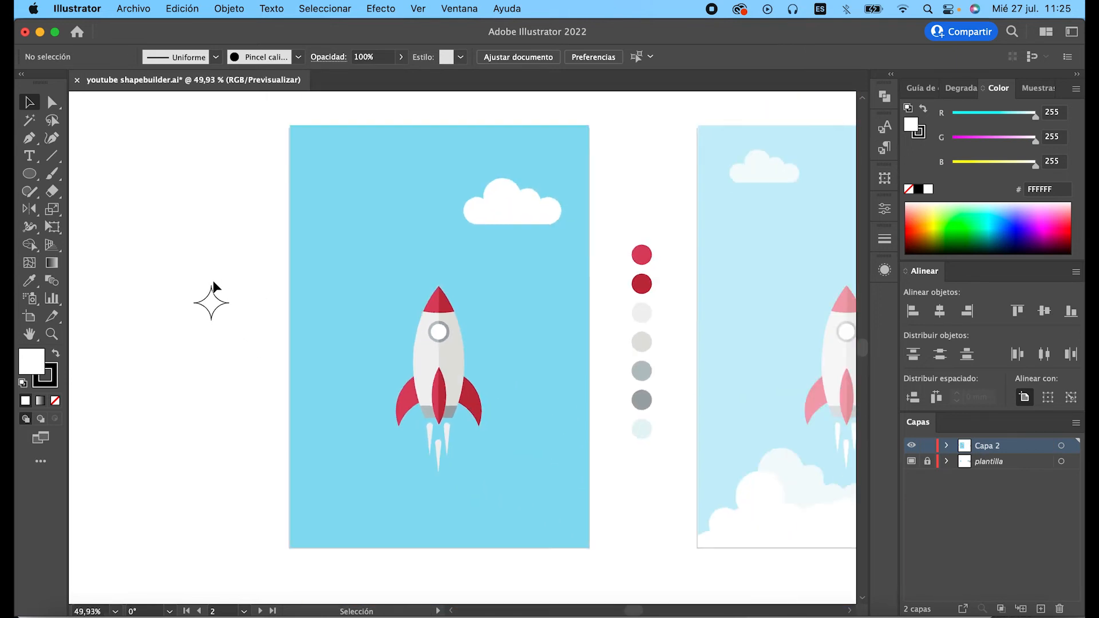
scroll(213, 282, right, 5)
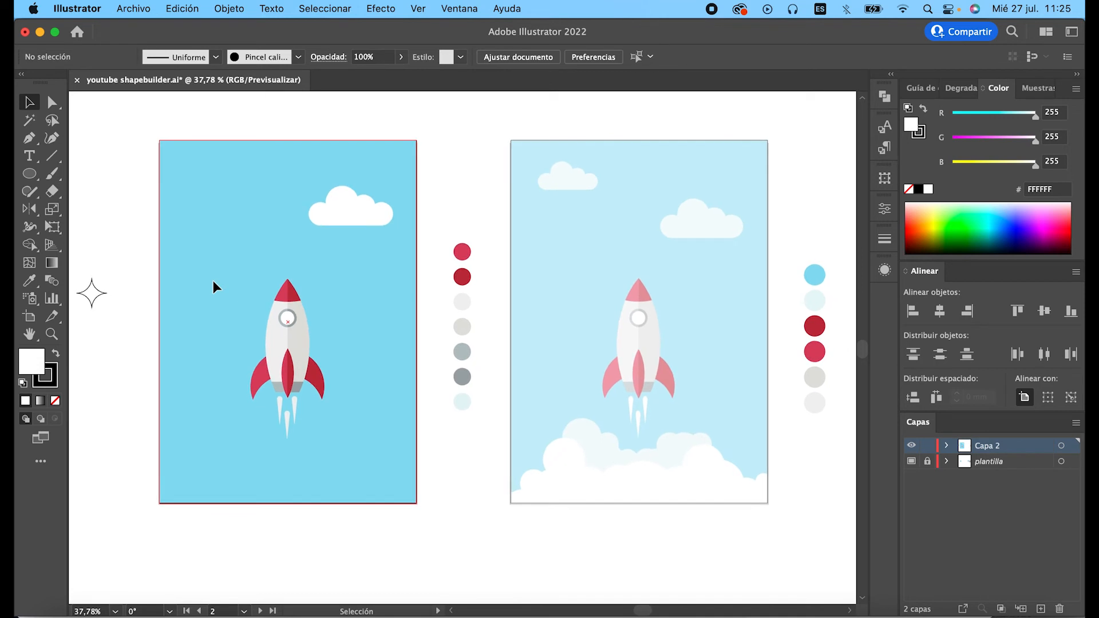
scroll(213, 280, up, 1)
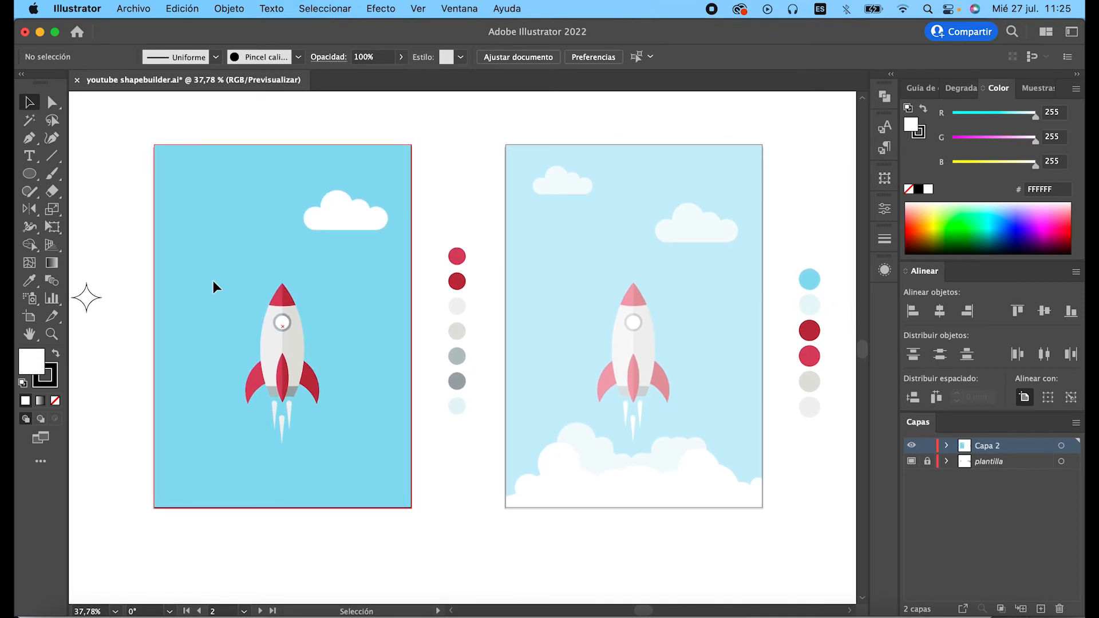
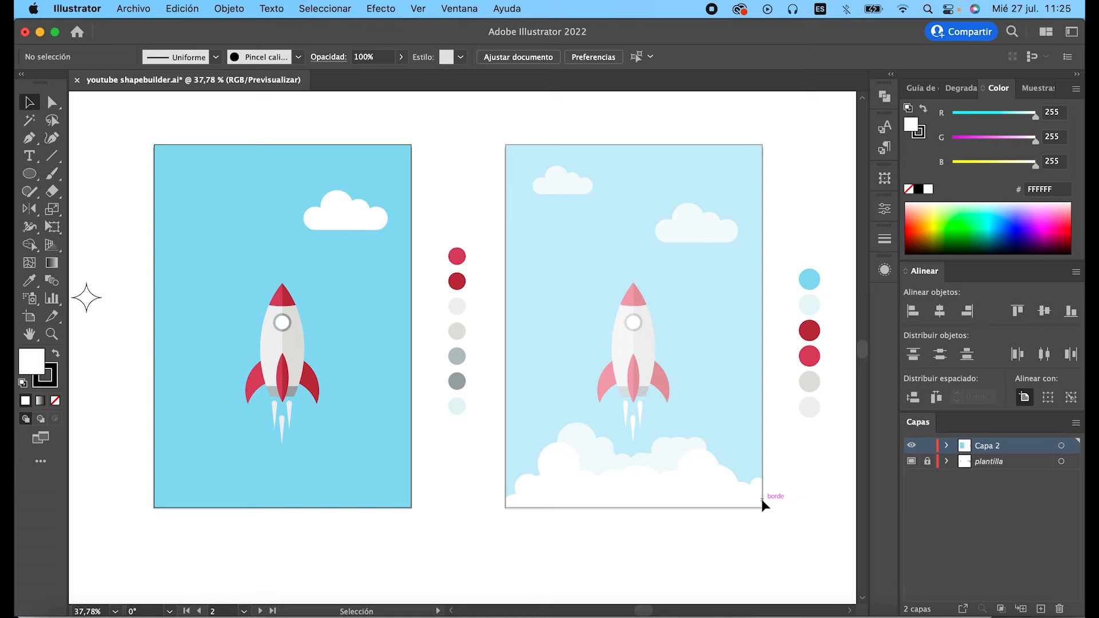
Step: Cover the template's front white cloud with overlapping circles and ellipses of varied sizes across the full artboard width, and select them all
scroll(671, 477, up, 5)
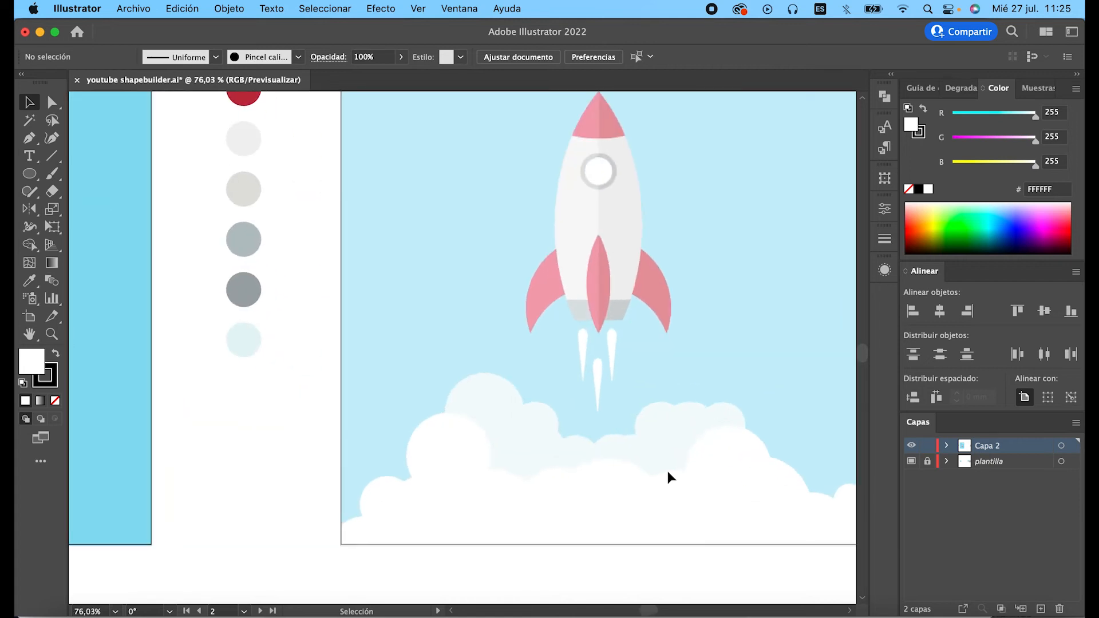
scroll(671, 477, right, 4)
scroll(668, 473, right, 3)
scroll(664, 472, down, 1)
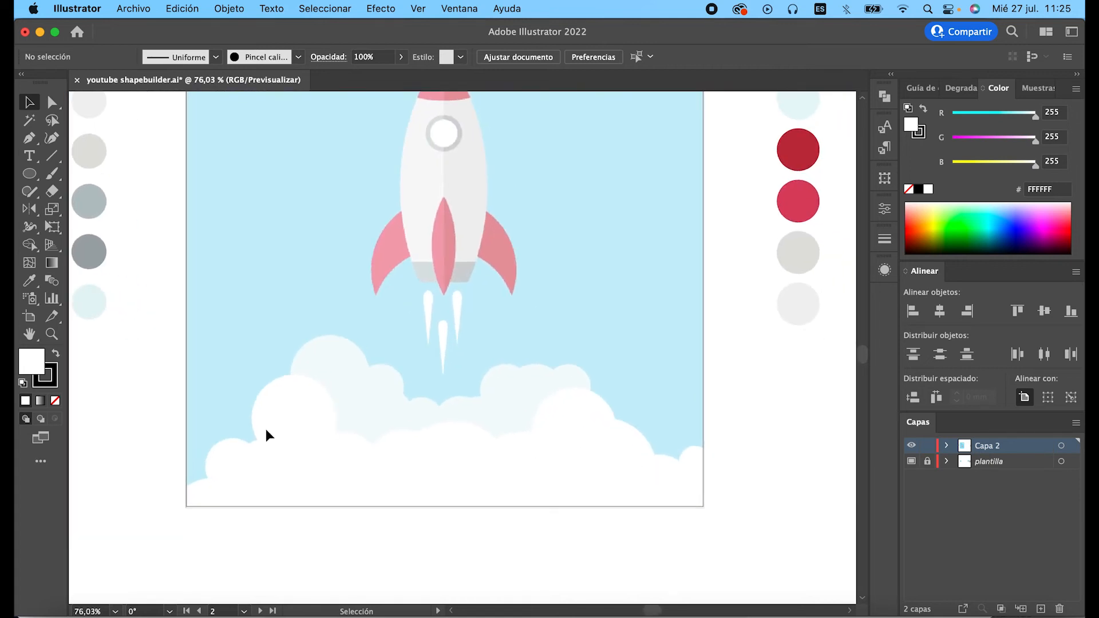
key(l)
drag(260, 381, 333, 458)
drag(529, 374, 574, 475)
drag(487, 428, 554, 498)
drag(395, 417, 509, 538)
drag(371, 429, 450, 507)
drag(391, 516, 396, 517)
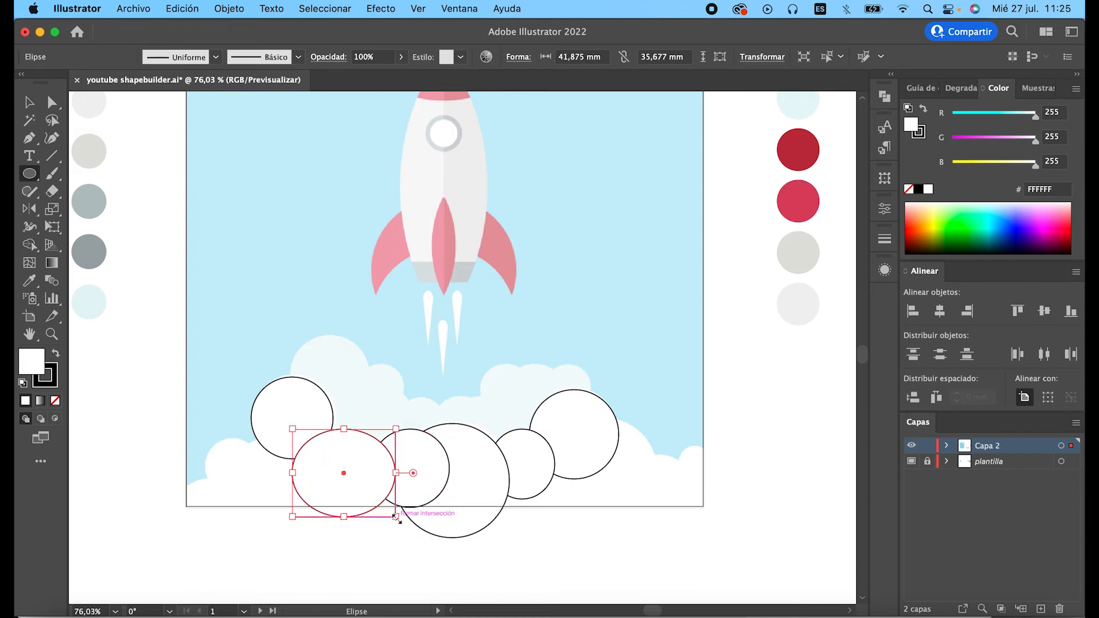
mouse_move(235, 430)
mouse_down()
mouse_move(282, 463)
mouse_move(292, 491)
mouse_up()
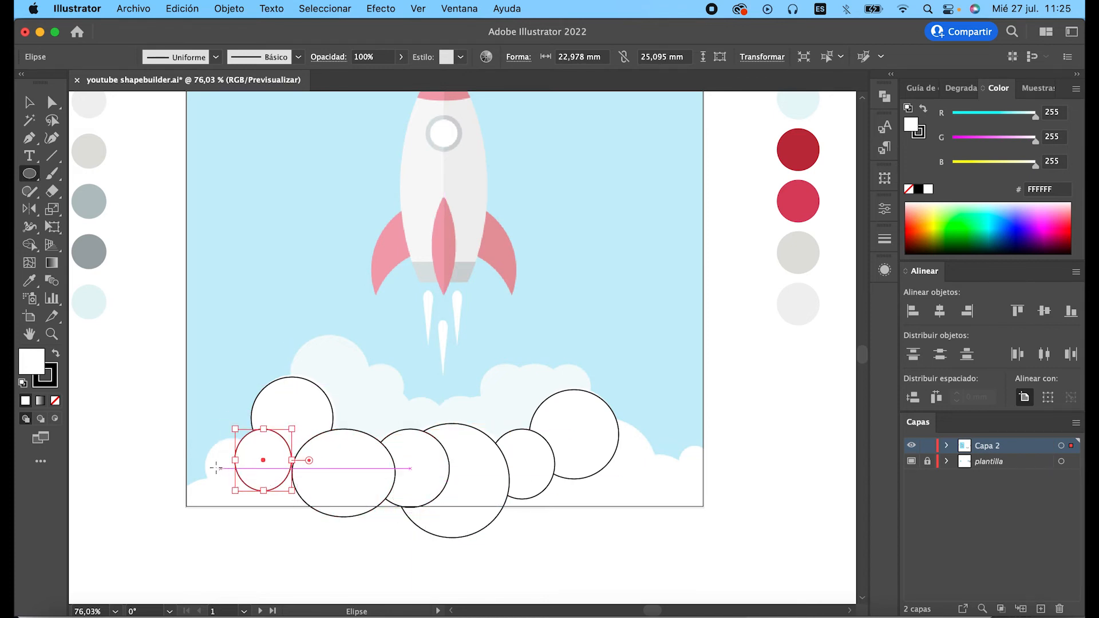
drag(197, 439, 269, 504)
drag(590, 429, 659, 505)
drag(639, 456, 704, 520)
mouse_move(666, 429)
mouse_down()
mouse_move(747, 512)
mouse_move(738, 507)
mouse_up()
drag(528, 460, 610, 550)
drag(486, 474, 559, 531)
drag(600, 479, 670, 550)
drag(337, 479, 405, 547)
drag(260, 462, 358, 538)
drag(282, 441, 321, 491)
drag(168, 478, 261, 546)
drag(235, 463, 283, 531)
key(v)
click(137, 441)
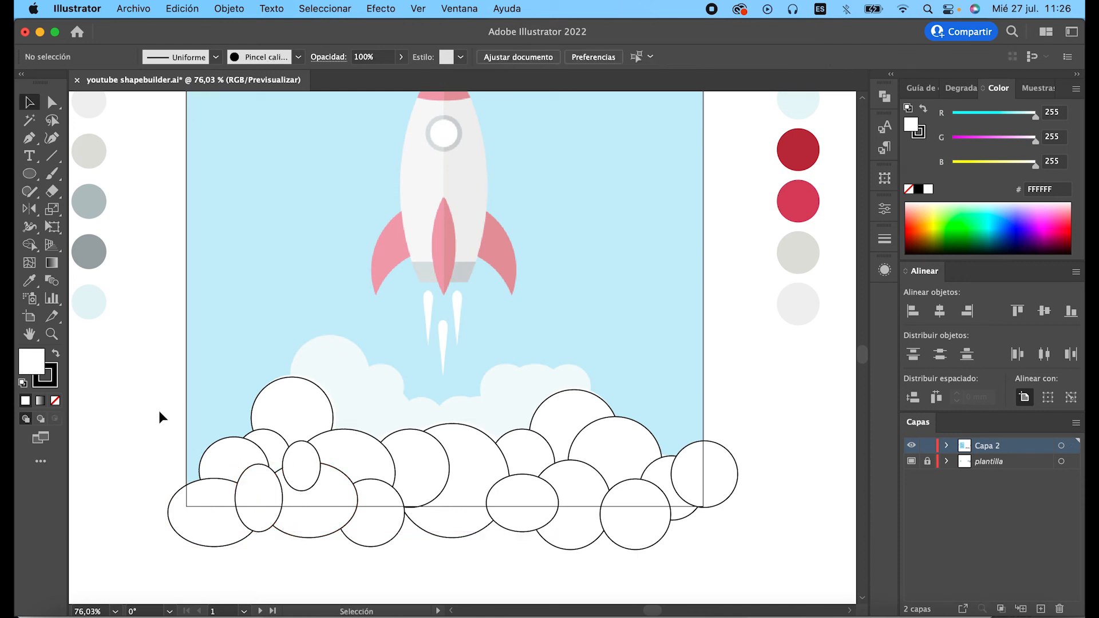
drag(150, 379, 733, 559)
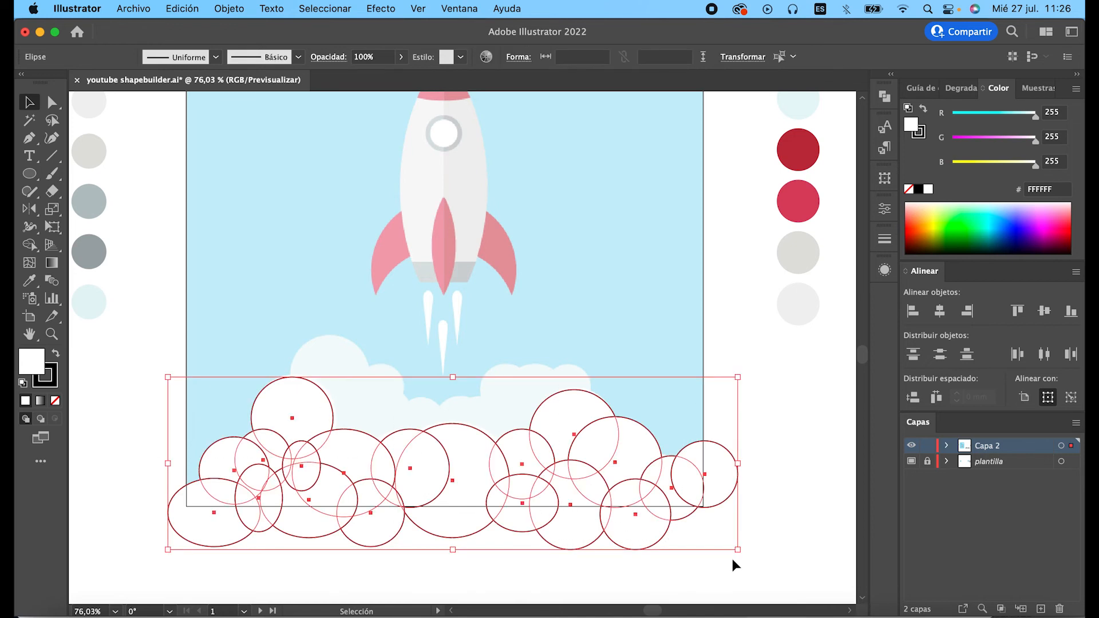
Step: Try to merge all the overlapping cloud ellipses into one shape with the Shape Builder, then undo the merge
click(29, 244)
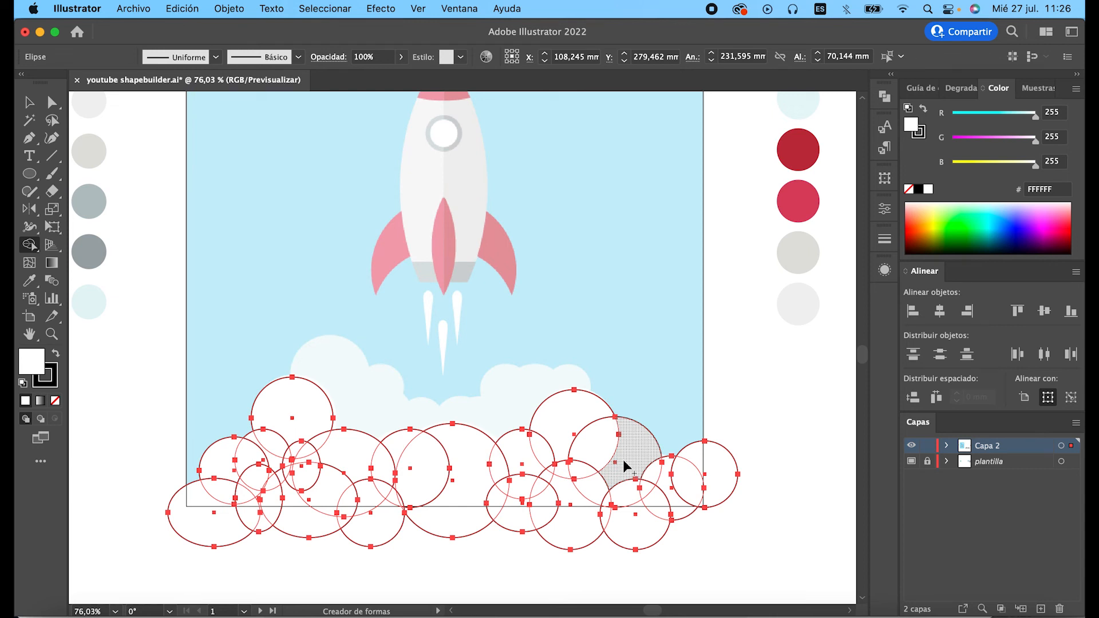
click(216, 486)
mouse_move(215, 487)
mouse_down()
mouse_move(296, 405)
mouse_move(336, 477)
mouse_move(409, 459)
mouse_move(473, 471)
mouse_move(574, 433)
mouse_move(644, 473)
mouse_move(707, 469)
mouse_move(601, 533)
mouse_move(601, 487)
mouse_move(580, 468)
mouse_move(641, 481)
mouse_move(637, 495)
mouse_move(604, 507)
mouse_move(533, 478)
mouse_move(511, 506)
mouse_move(485, 508)
mouse_move(555, 499)
mouse_move(496, 483)
mouse_move(572, 467)
mouse_move(341, 521)
mouse_move(381, 483)
mouse_move(305, 498)
mouse_move(291, 476)
mouse_move(260, 481)
mouse_move(248, 509)
mouse_move(294, 447)
mouse_up()
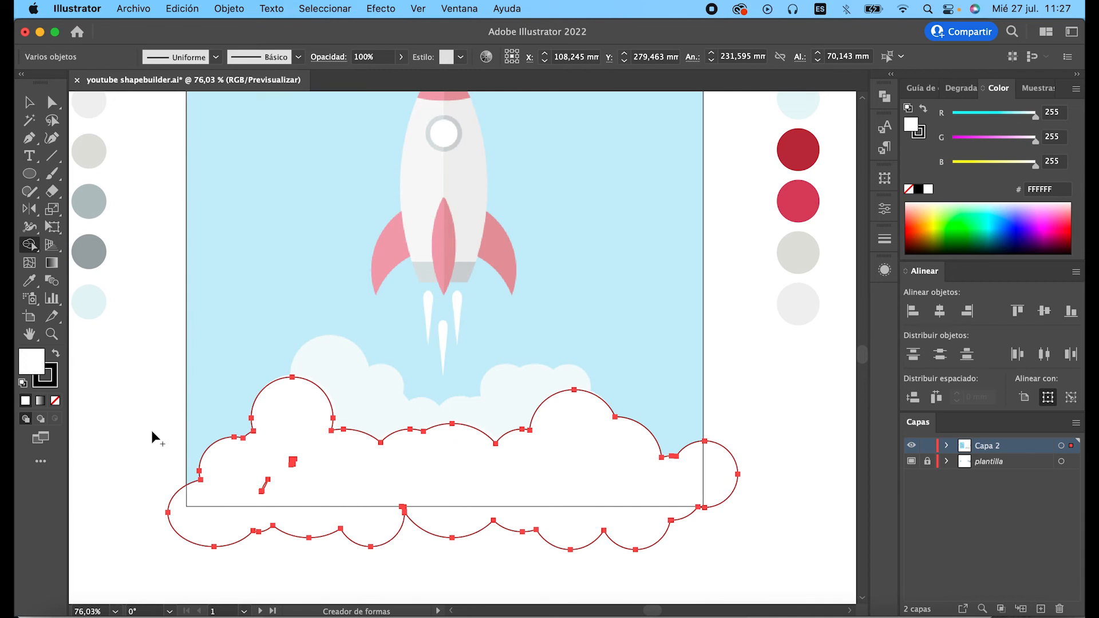
key(super+z)
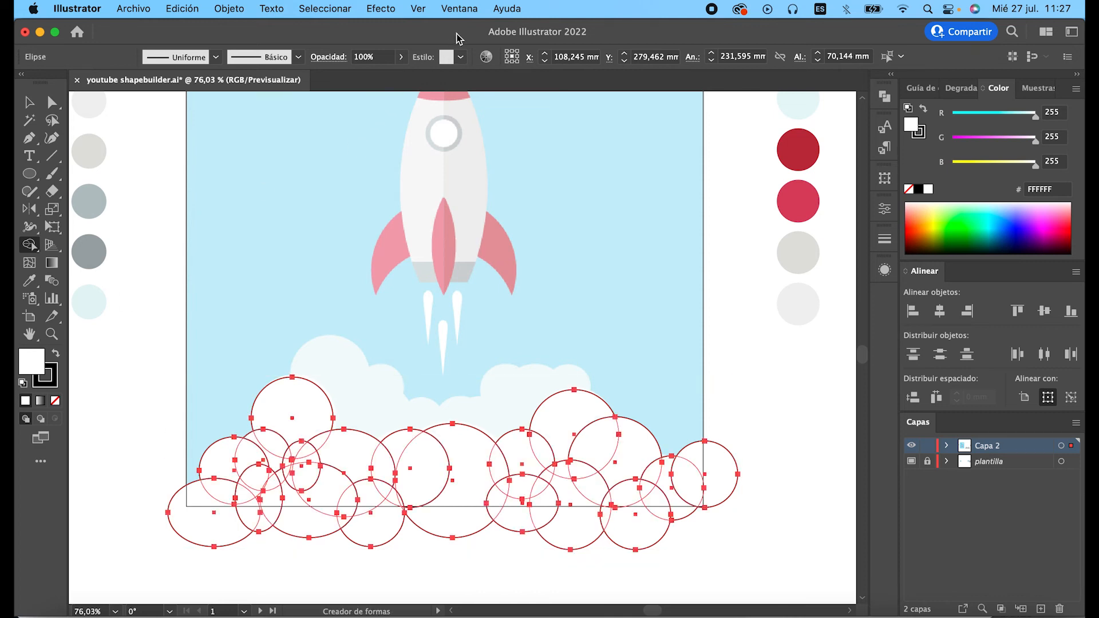
Step: Unite all the selected overlapping cloud ellipses into one shape with the Pathfinder
click(455, 7)
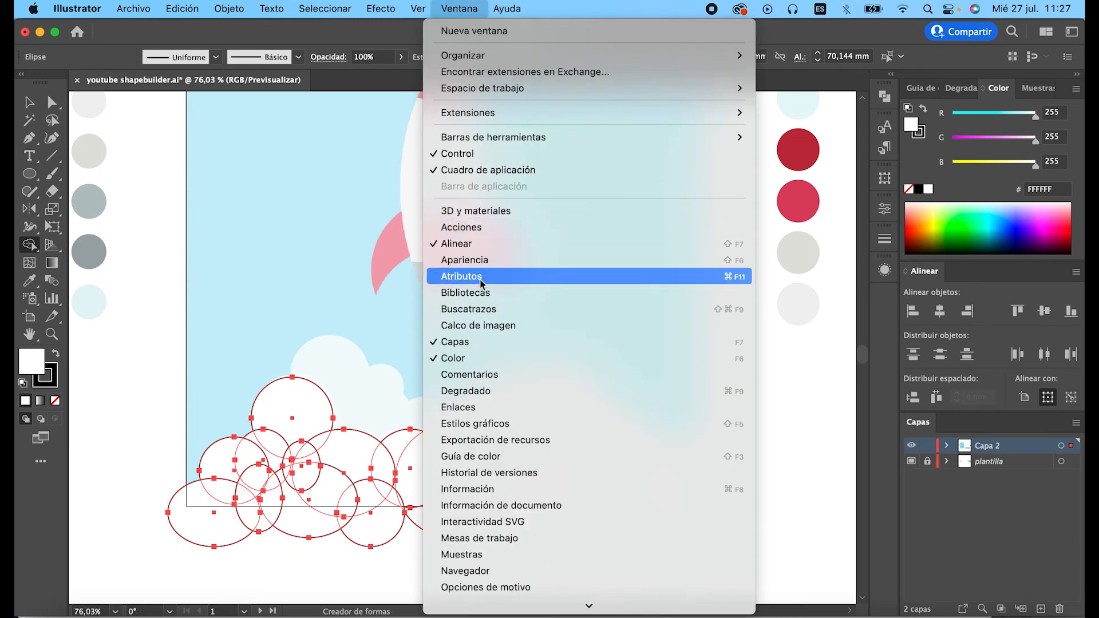
click(476, 310)
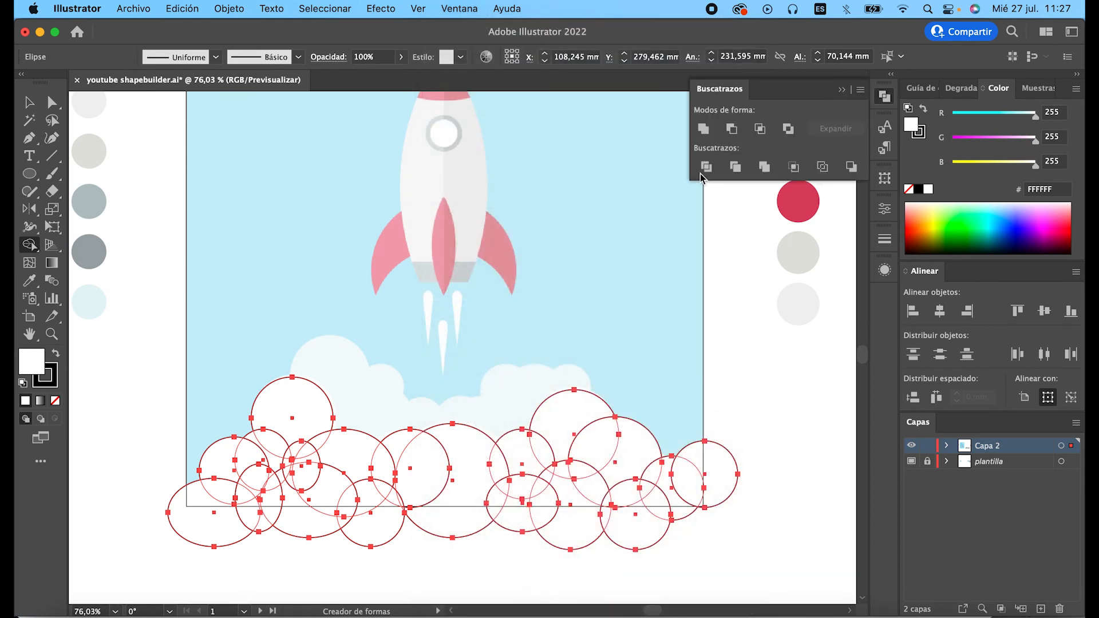
click(704, 130)
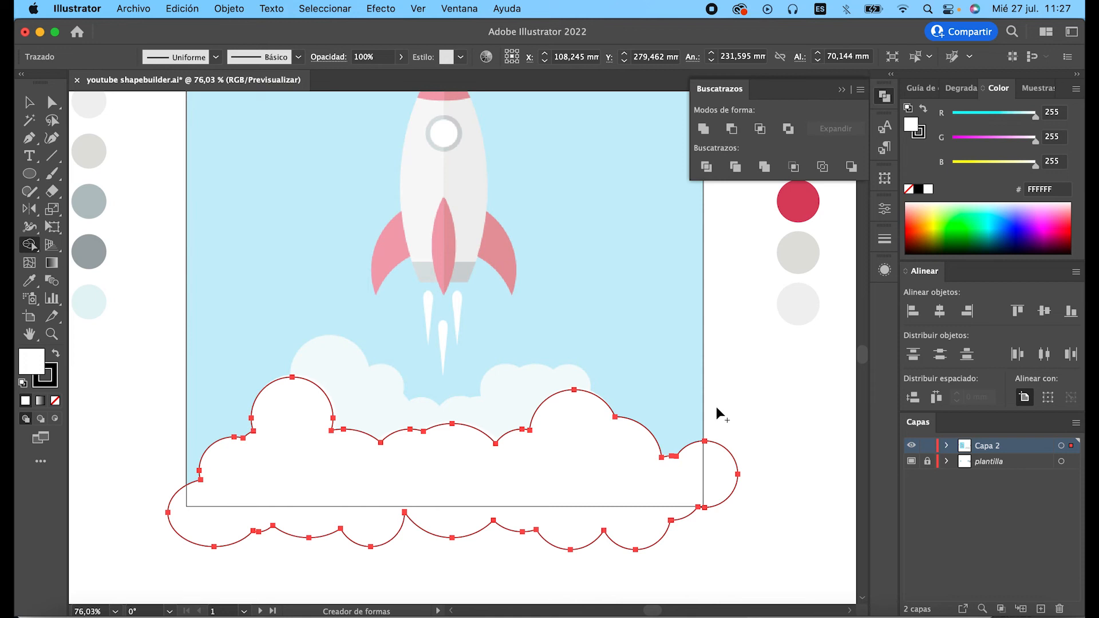
Step: Trim the cloud to the artboard edges by drawing an artboard-wide rectangle over it and intersecting both shapes with the Pathfinder
key(m)
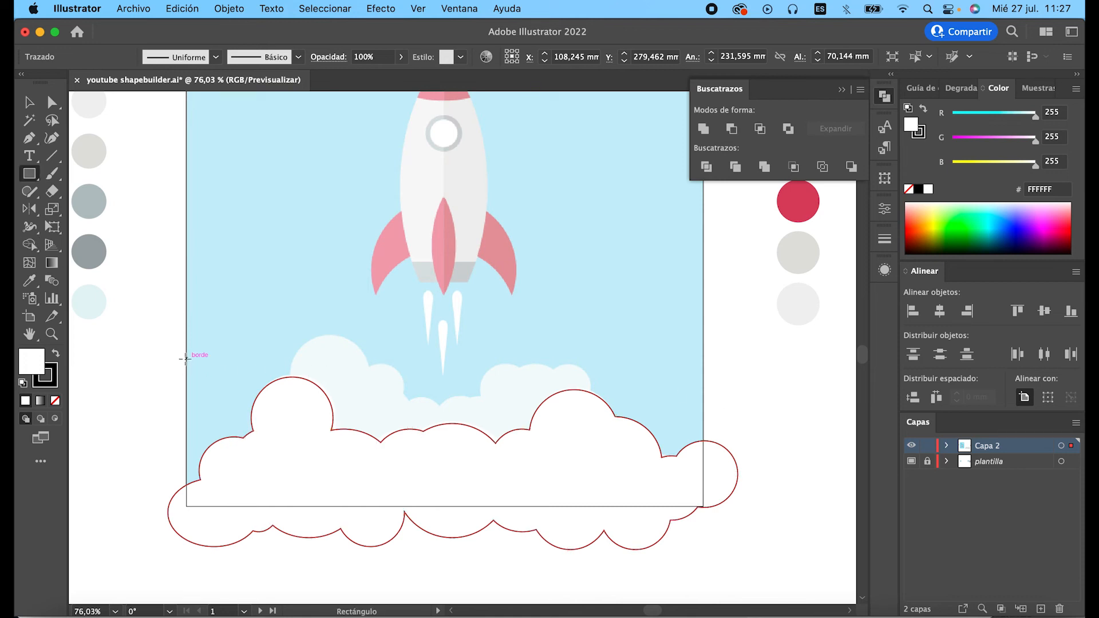
drag(186, 358, 703, 506)
key(v)
shift+click(726, 485)
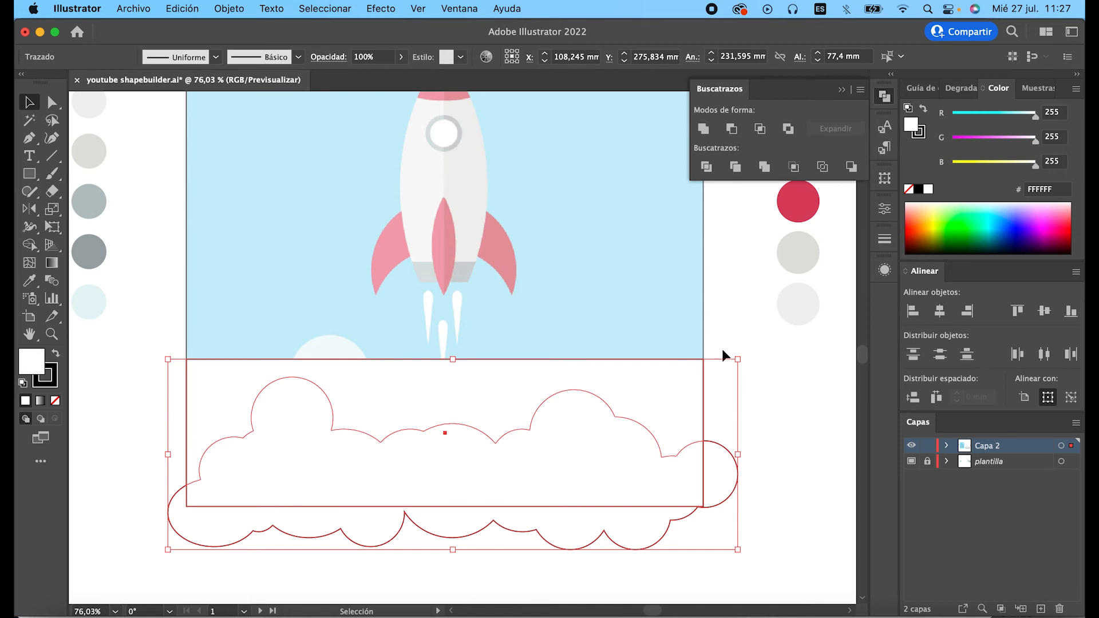
click(760, 130)
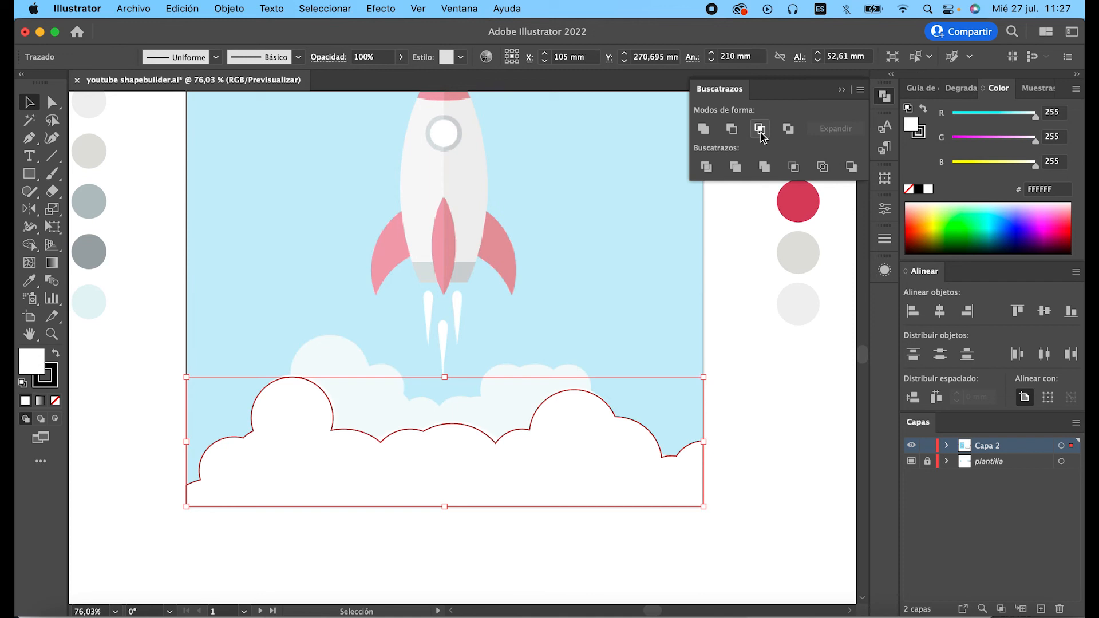
click(736, 458)
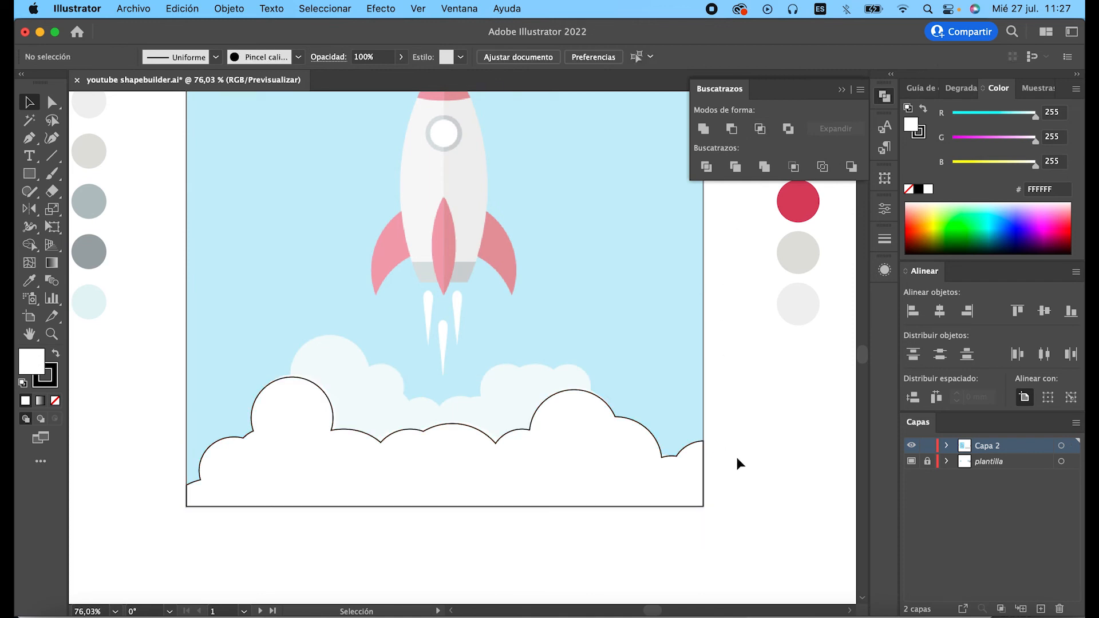
Step: Move the trimmed cloud from the template onto the base of the artboard with the coloured rocket
scroll(499, 410, down, 5)
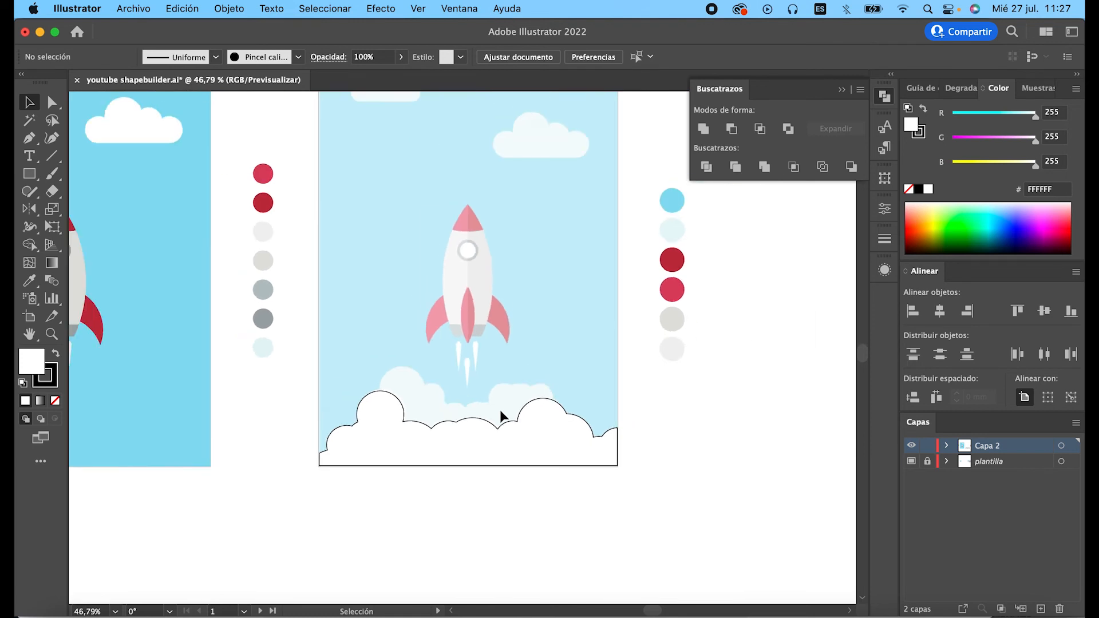
scroll(499, 410, left, 3)
scroll(499, 409, up, 1)
scroll(499, 410, left, 5)
scroll(500, 410, up, 2)
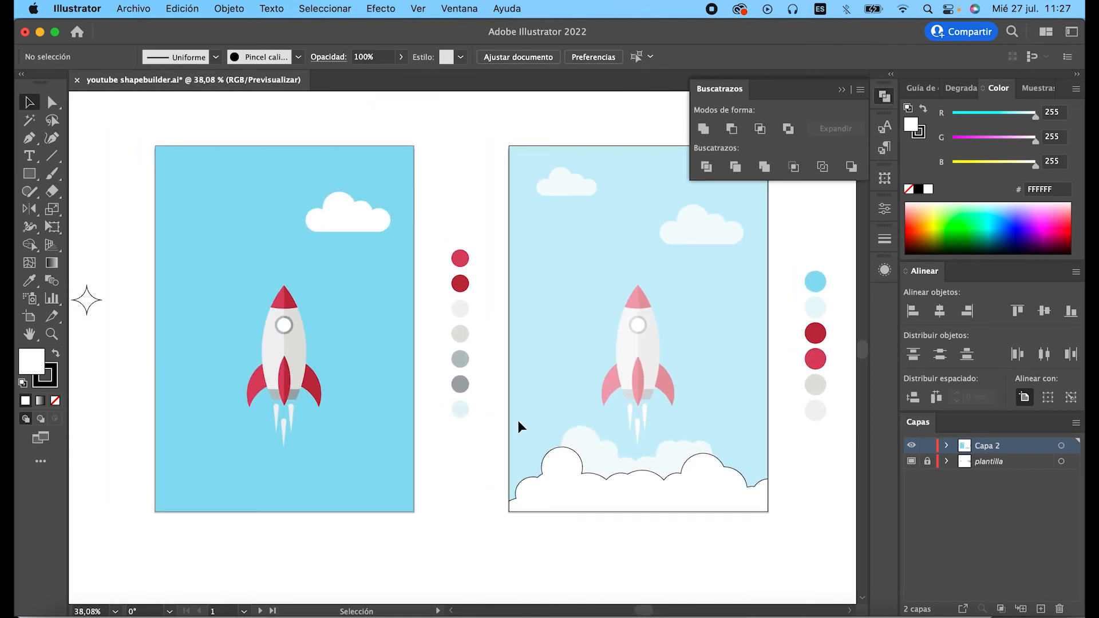
drag(694, 497, 342, 493)
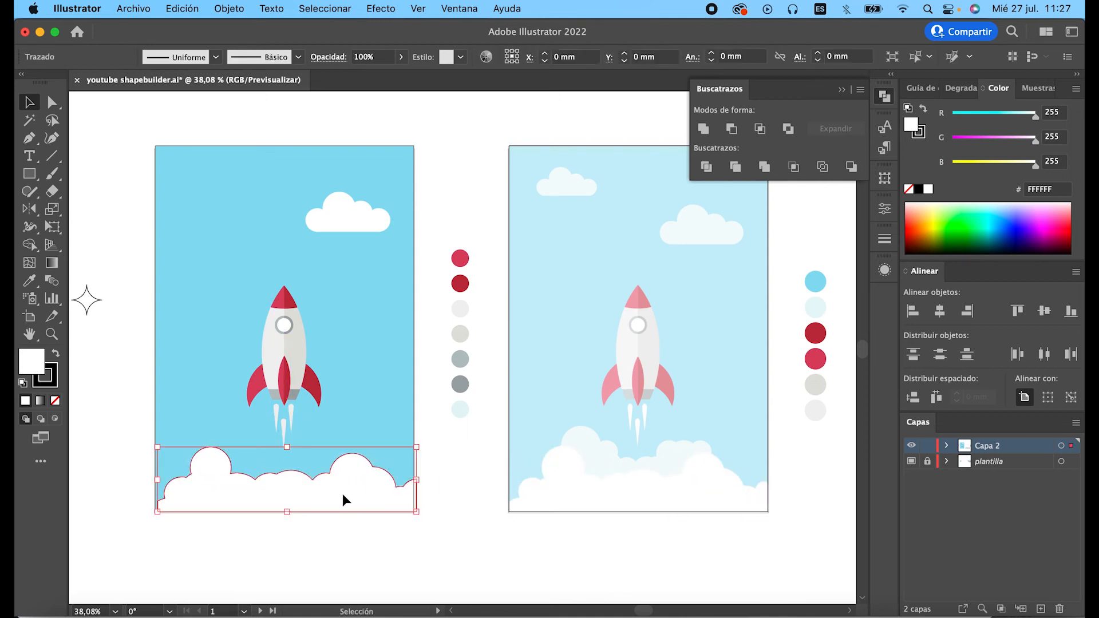
Step: Sample the template cloud's plain white, strokeless appearance onto the moved cloud, and nudge it left to fit the artboard edges
key(i)
click(562, 493)
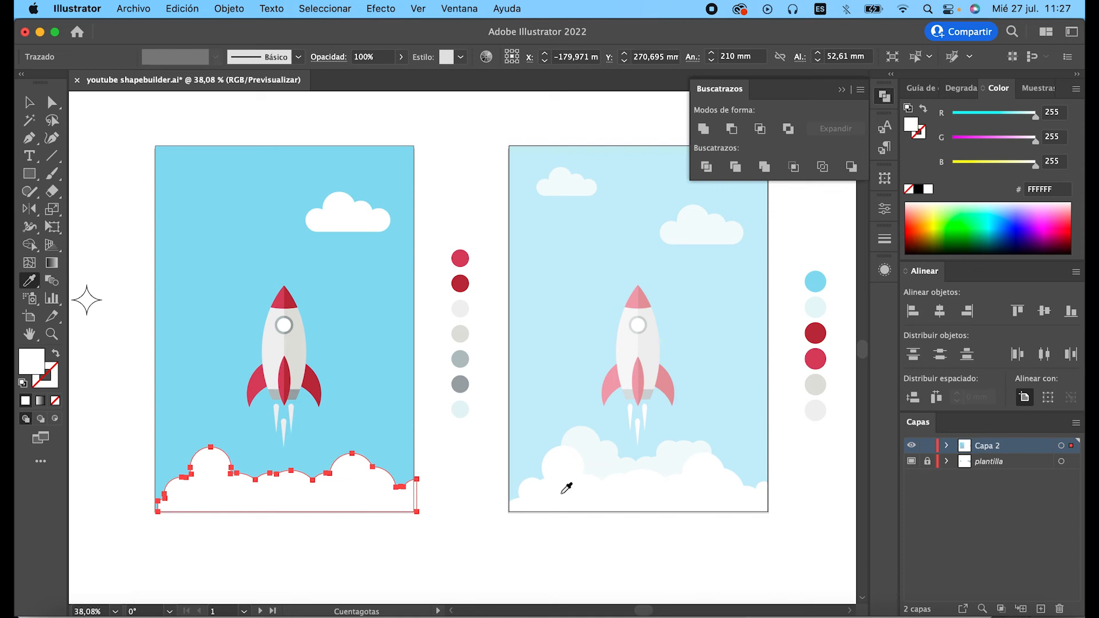
key(v)
key(Left)
key(Left)
click(442, 530)
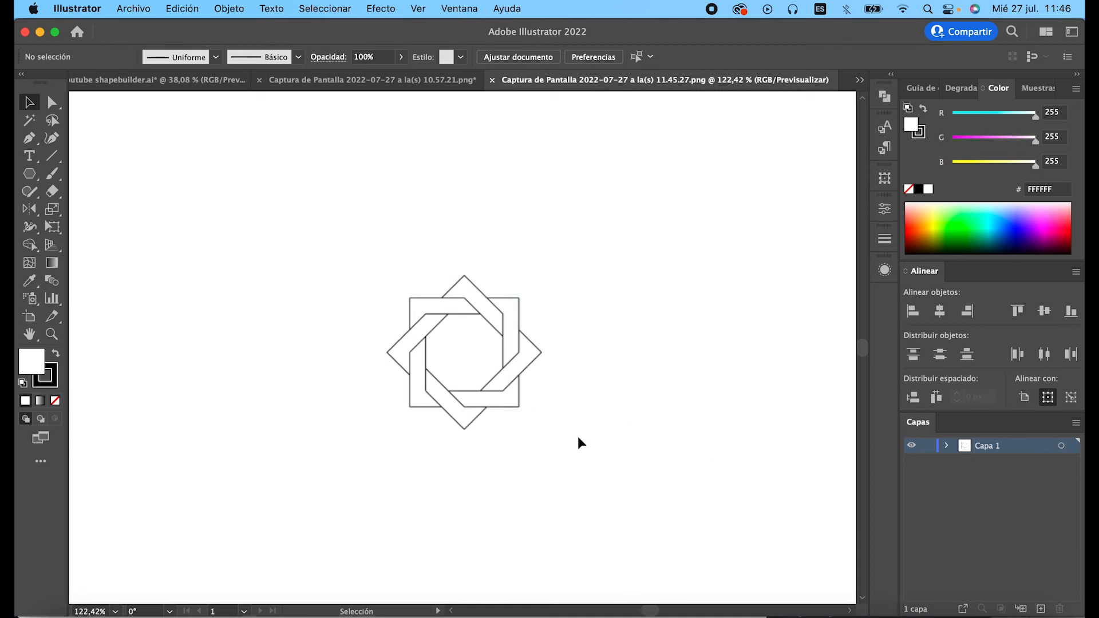
Step: Turn the layer with the interlaced star image into a template dimmed to 50%, and add a new layer above it
scroll(485, 401, up, 3)
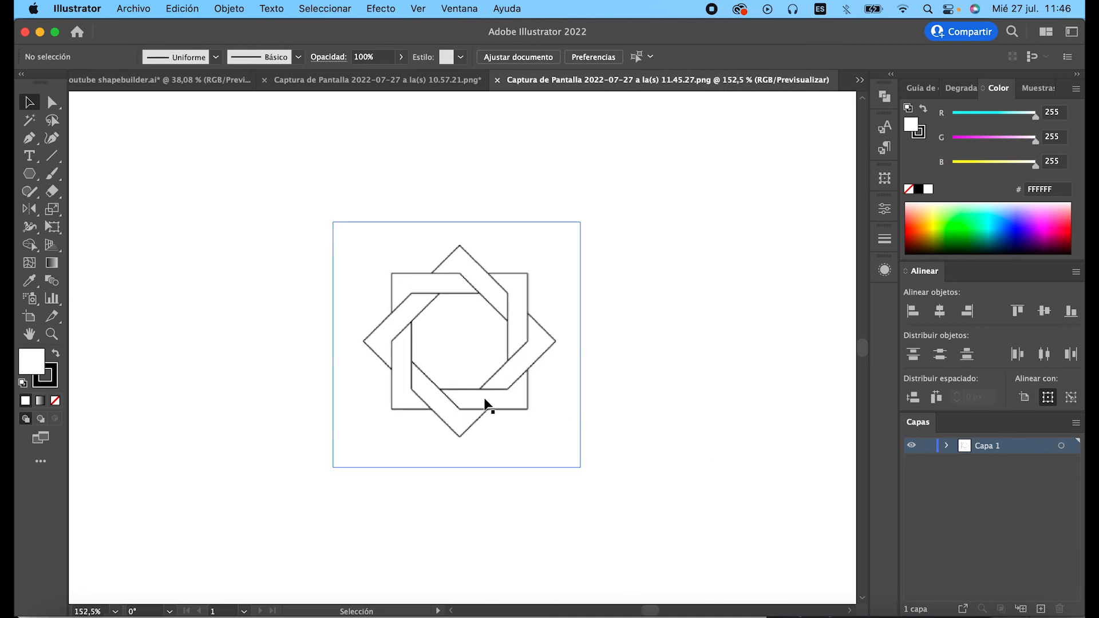
click(527, 469)
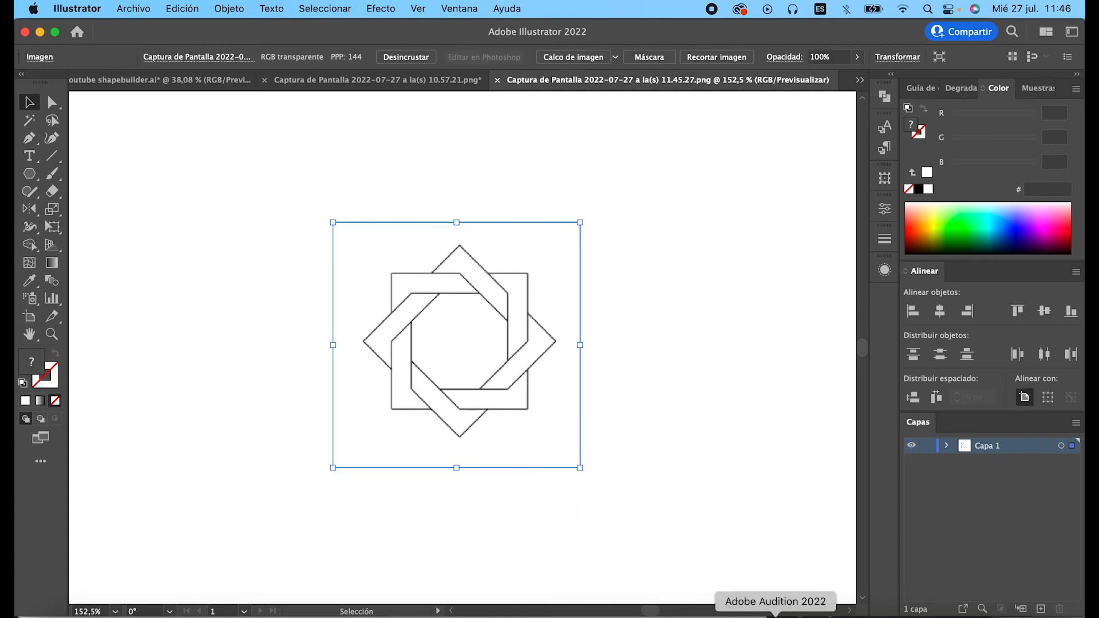
click(693, 458)
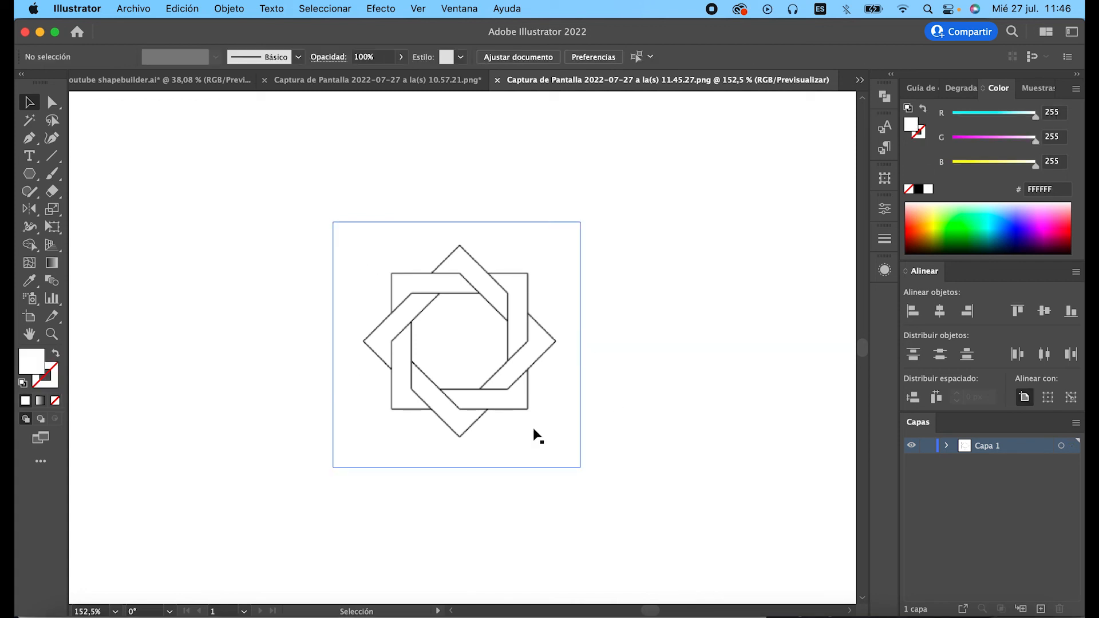
double_click(966, 451)
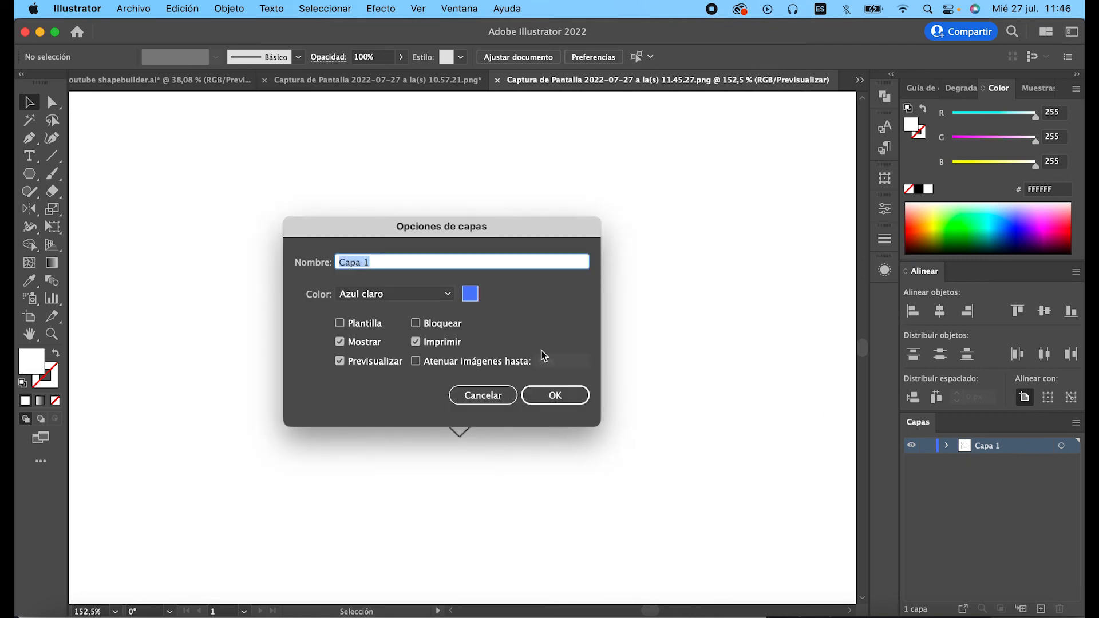
click(342, 323)
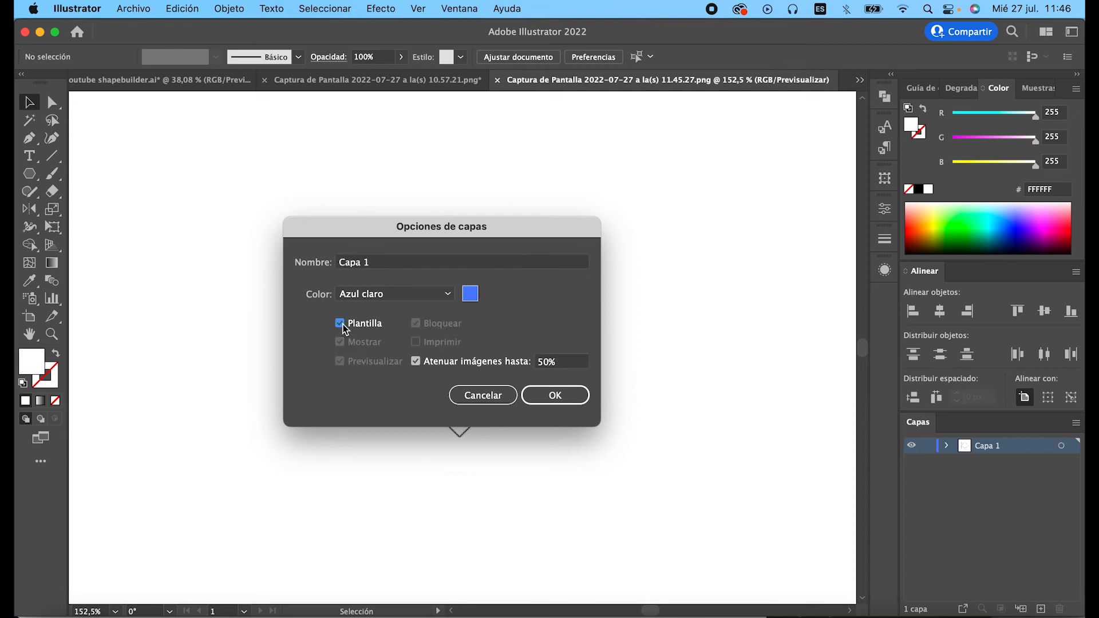
click(555, 396)
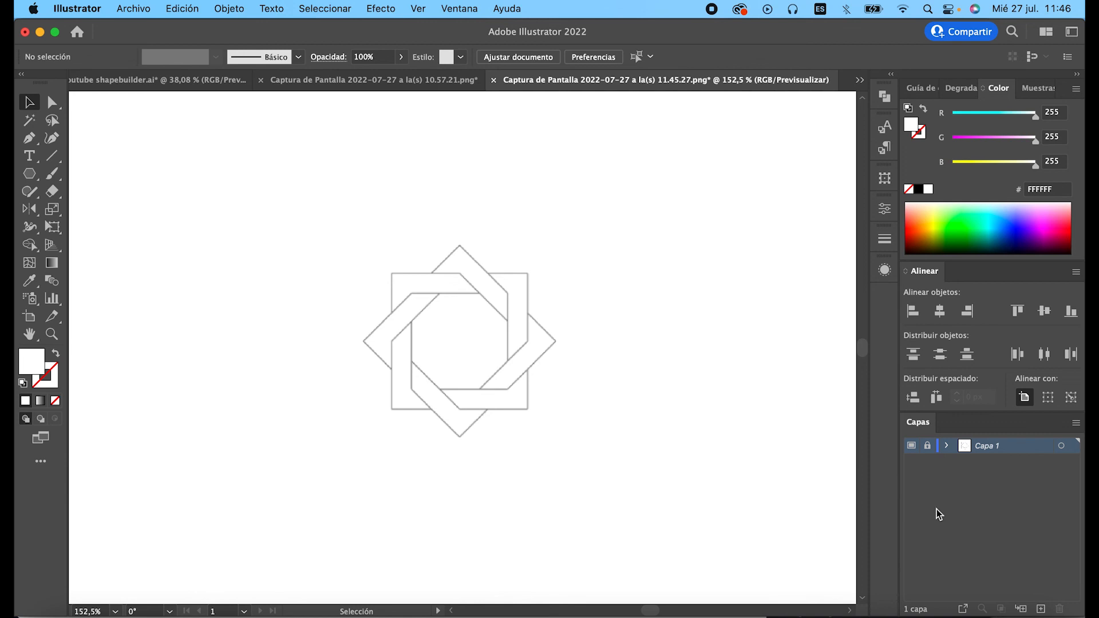
click(1041, 608)
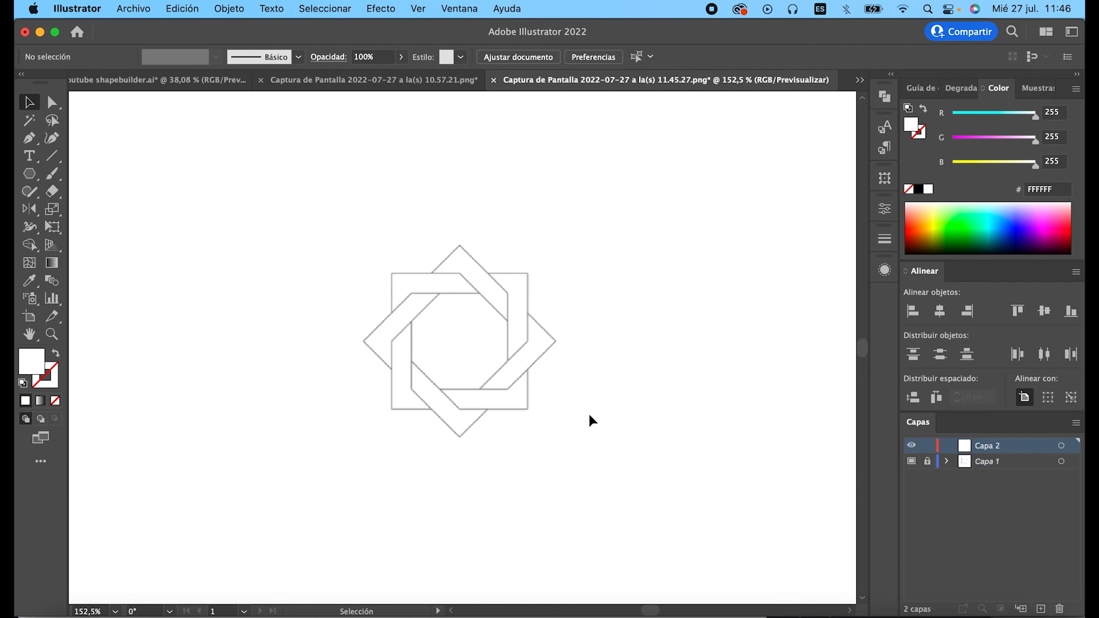
Step: Trace the star's upright square in outline view with an outer square about 77.8 px wide and an inner square about 56 px wide
scroll(589, 413, right, 3)
key(m)
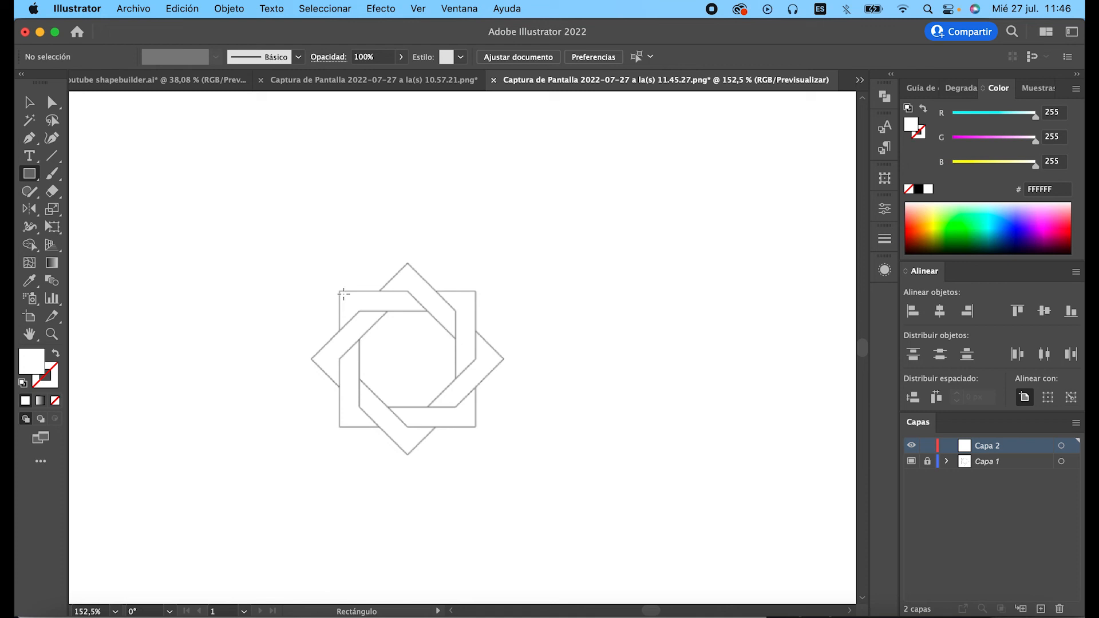
drag(340, 292, 475, 427)
key(super+y)
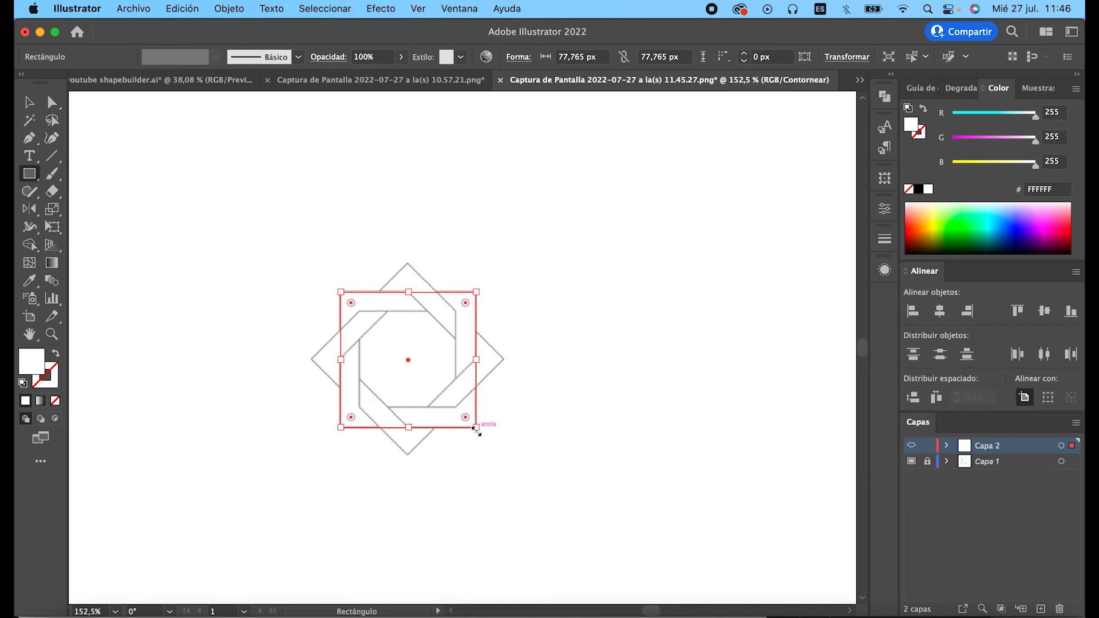
mouse_move(358, 310)
mouse_down()
mouse_move(465, 408)
mouse_move(456, 397)
mouse_up()
Step: Select both traced squares and align their centres horizontally and vertically
key(v)
drag(490, 301, 404, 375)
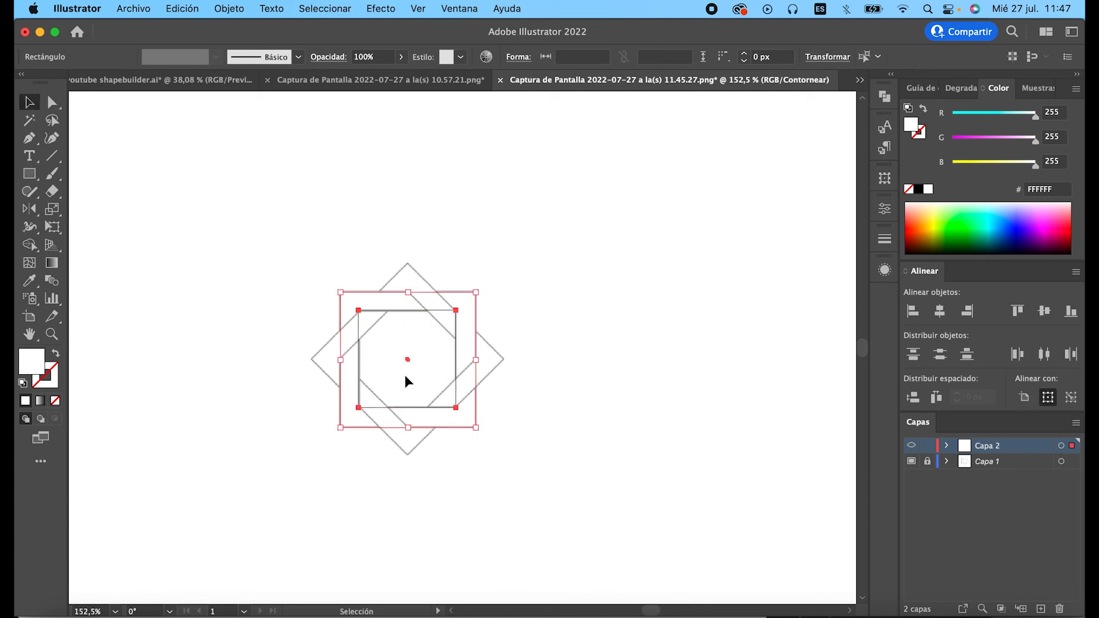
click(940, 313)
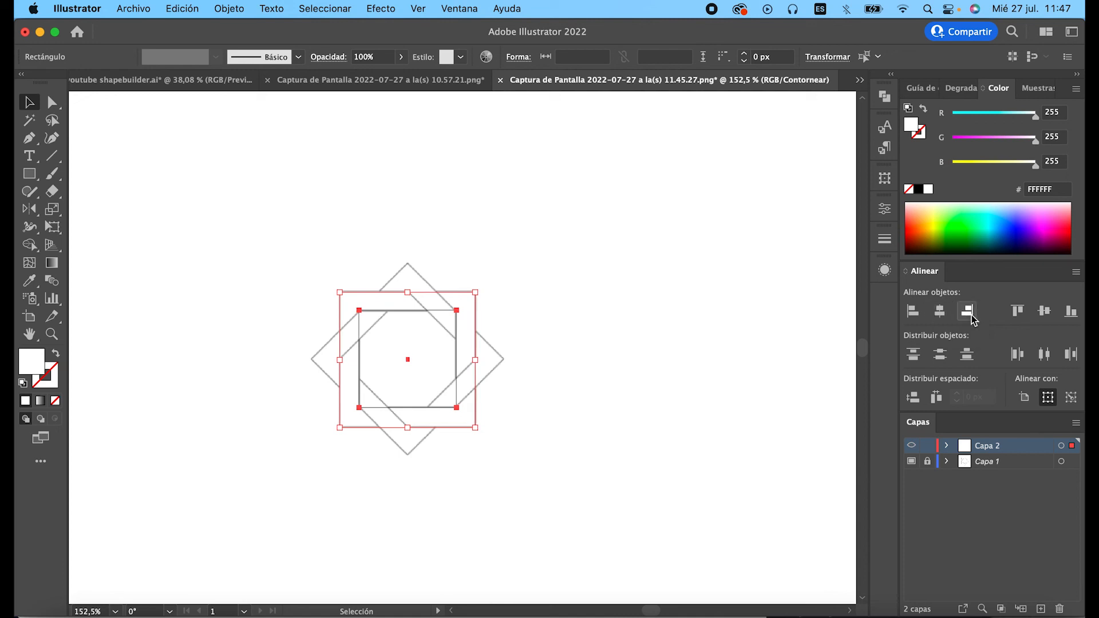
click(1044, 313)
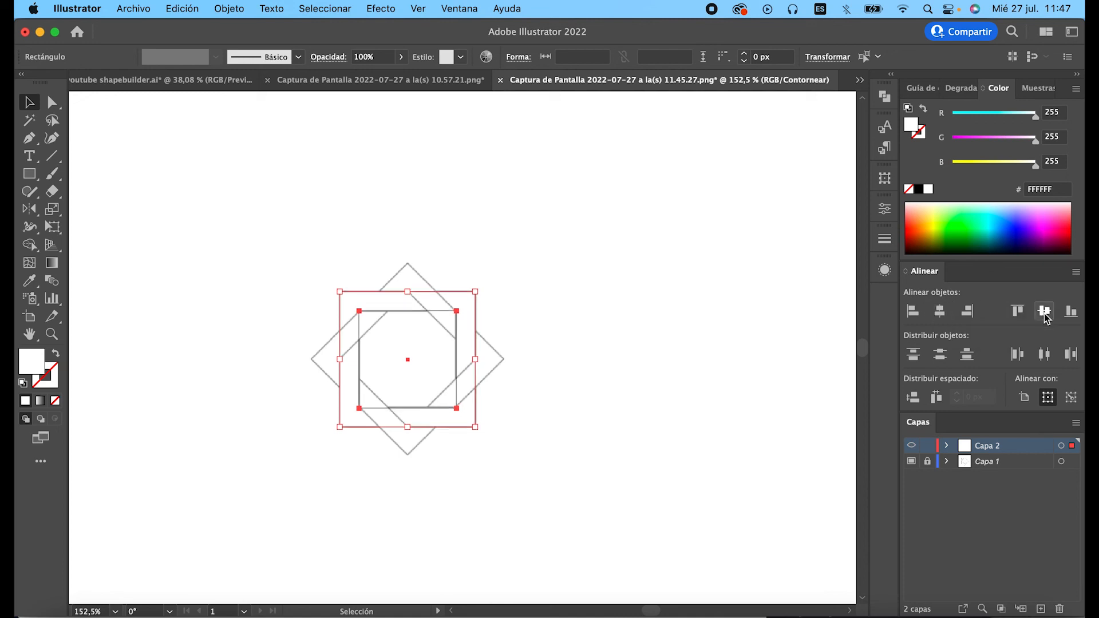
Step: Create a square frame from the band between the two squares with the Shape Builder, and remove the leftover inner square
click(29, 246)
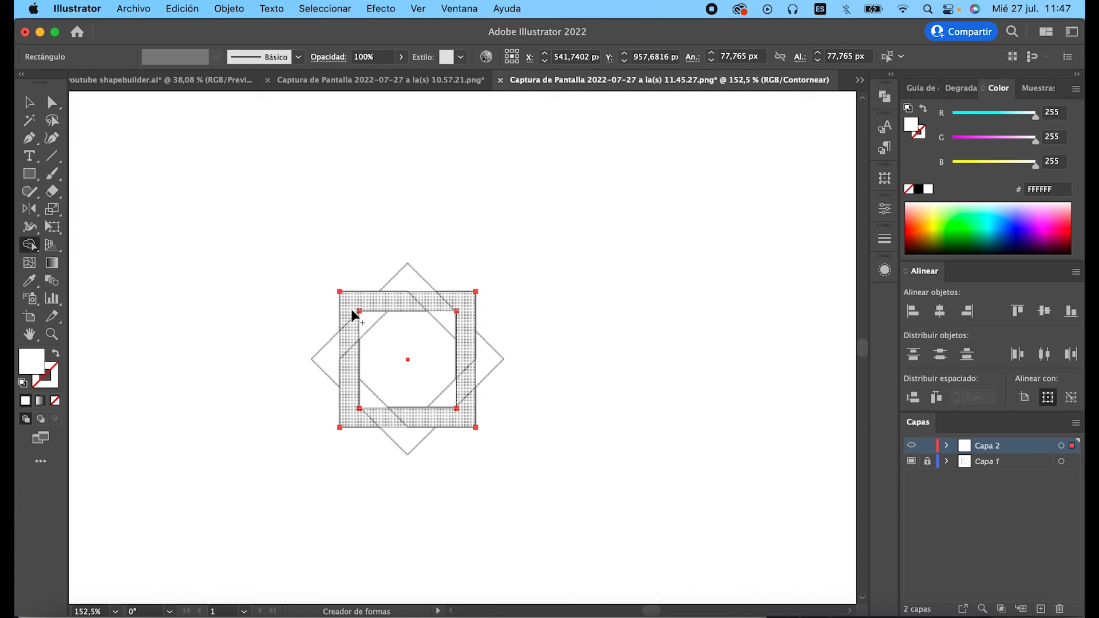
click(350, 324)
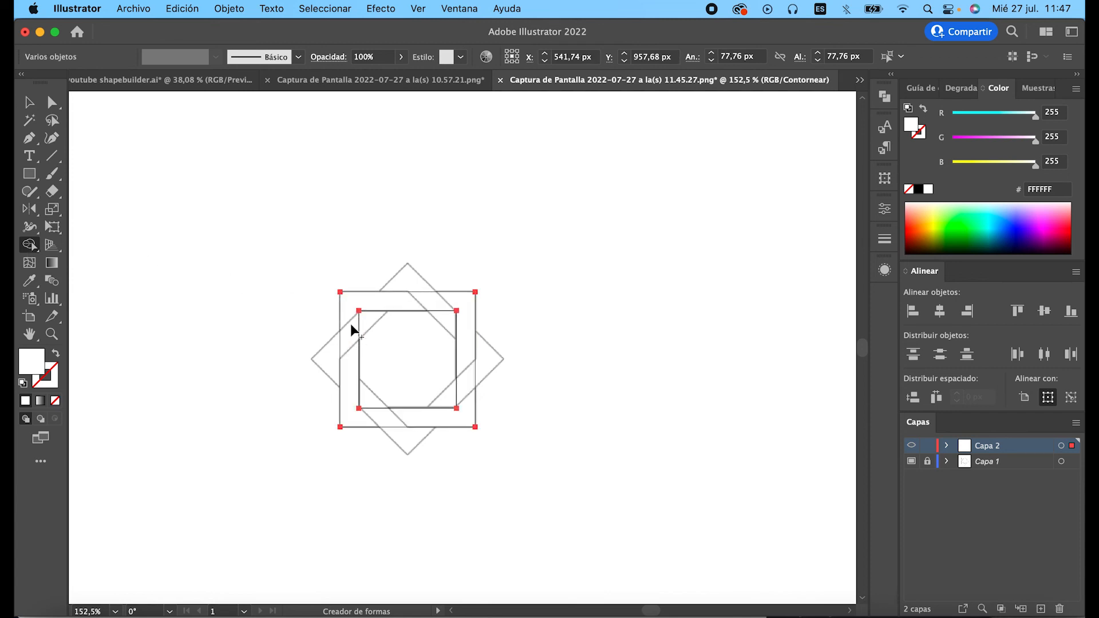
click(31, 103)
click(346, 230)
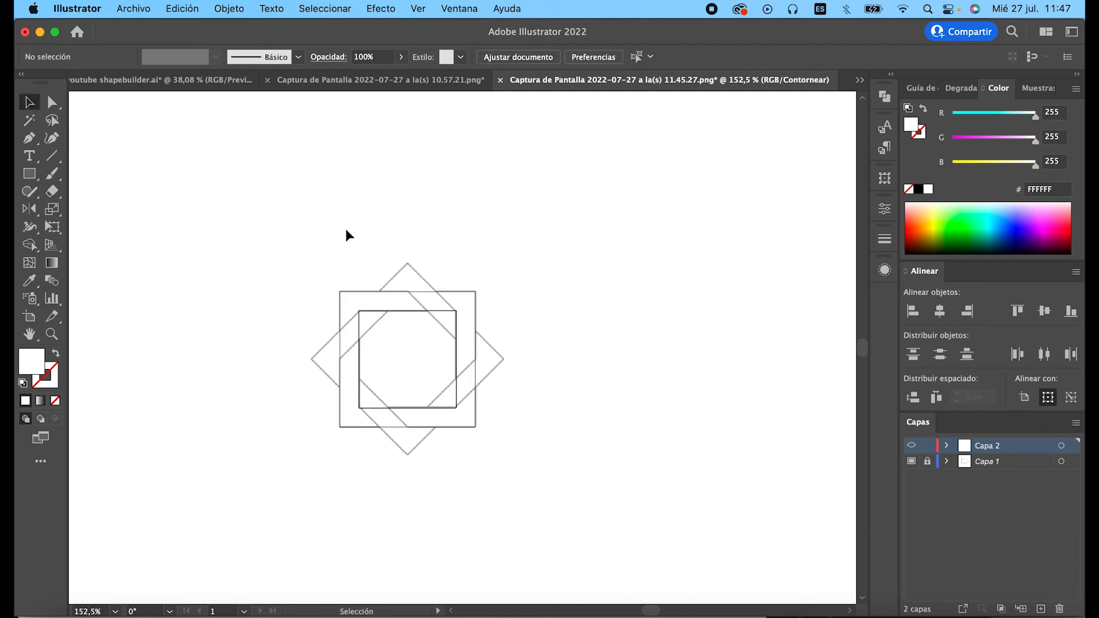
click(457, 373)
click(407, 337)
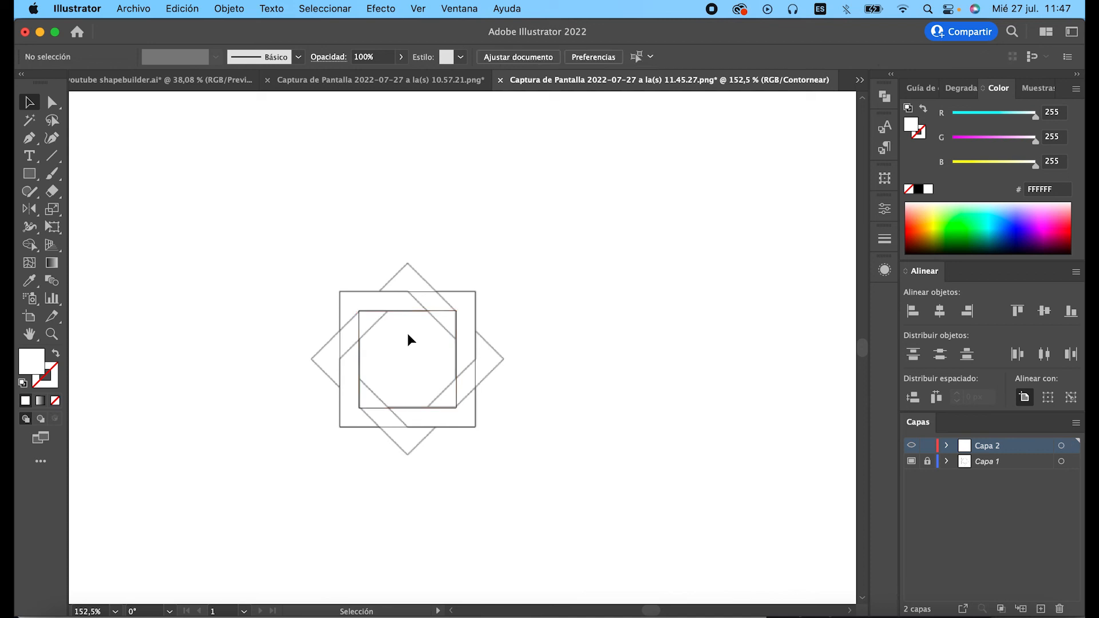
click(391, 313)
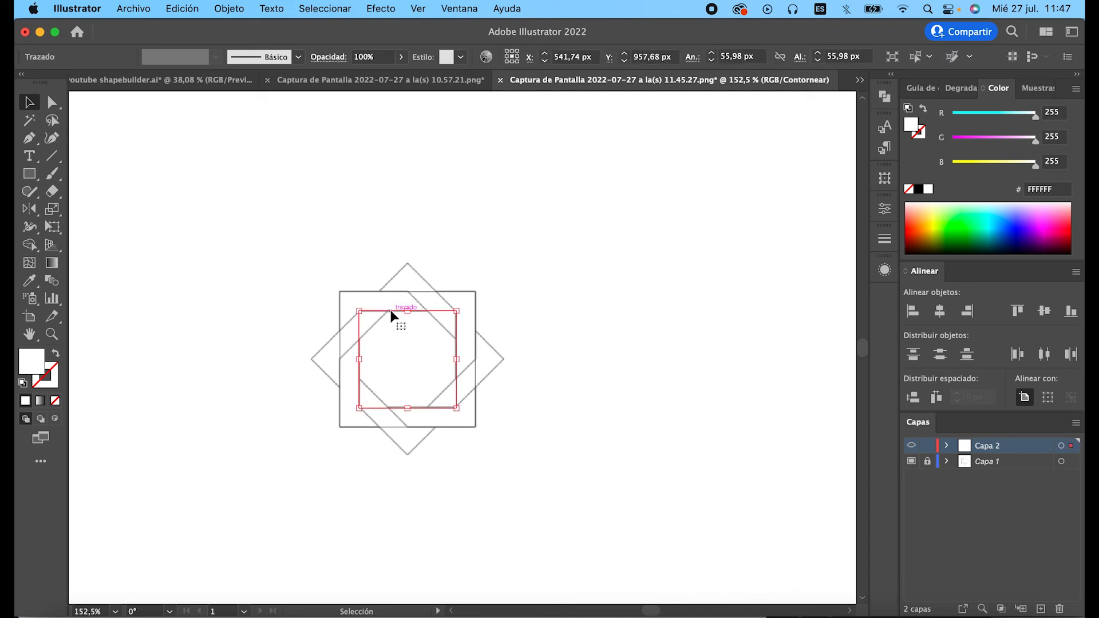
click(436, 342)
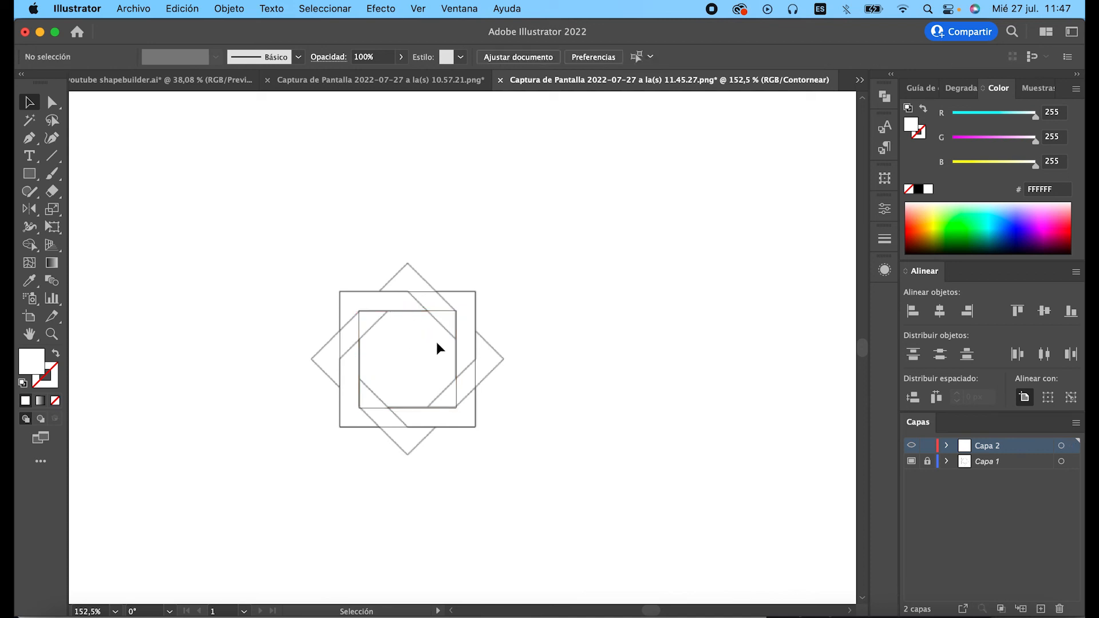
Step: Show the square frame in preview mode and give it the default white fill and black stroke
click(375, 291)
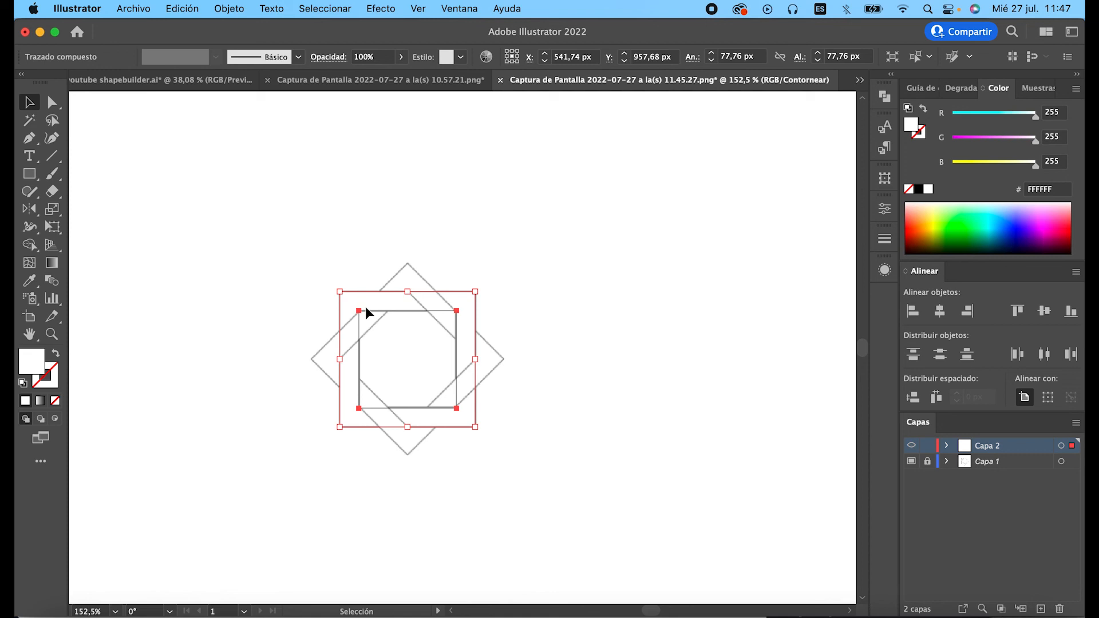
key(shift+x)
key(super+y)
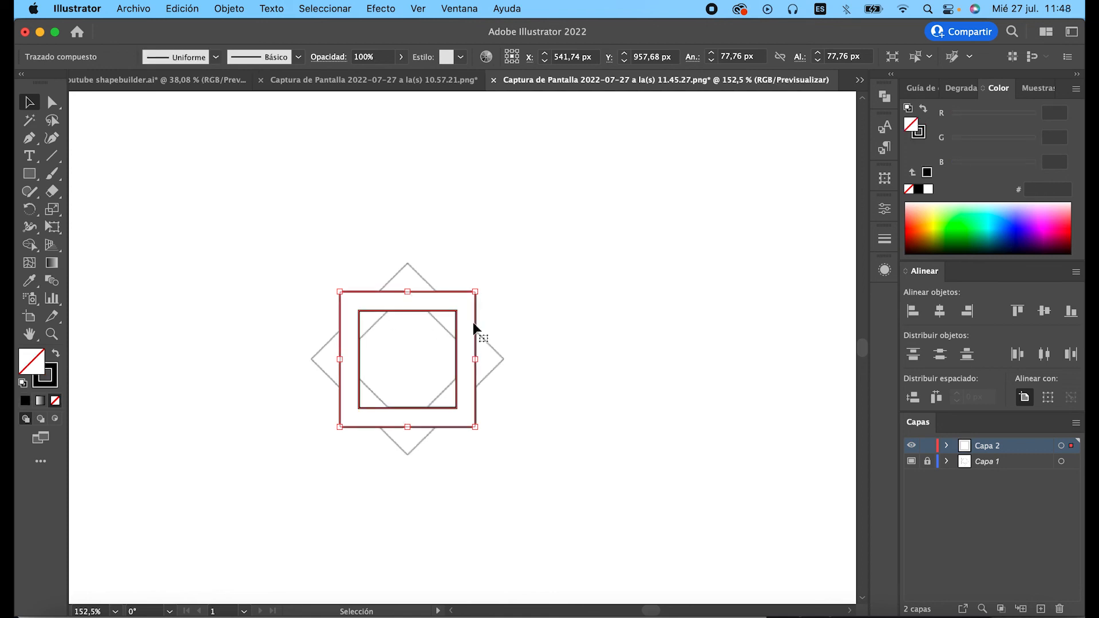
key(d)
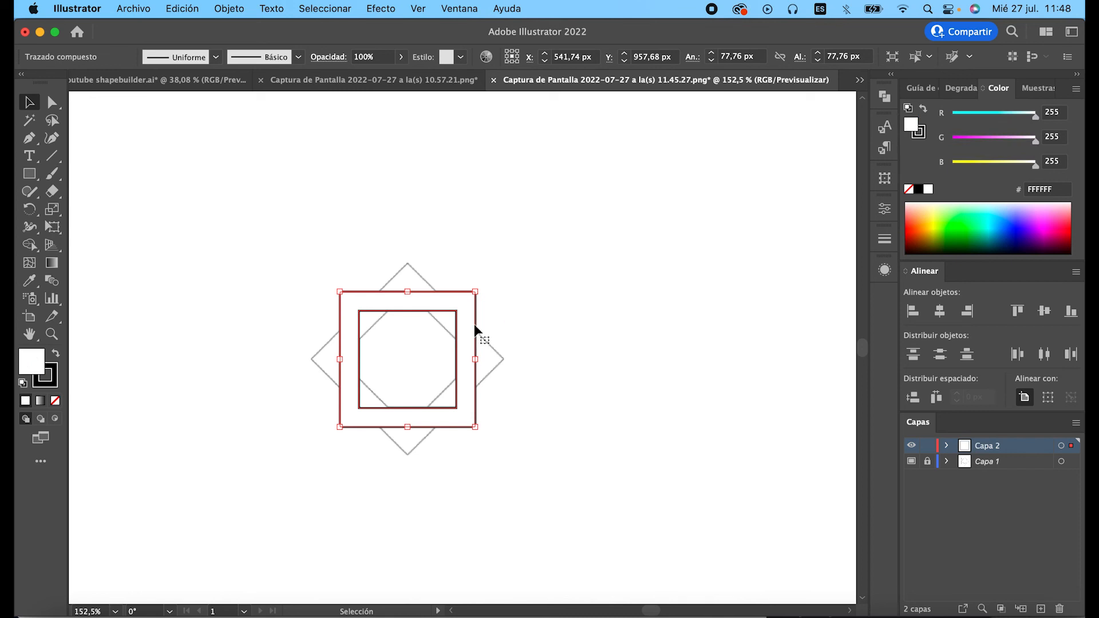
Step: Duplicate the square frame directly in front of itself and rotate the copy 45° to match the template's diamond
click(182, 8)
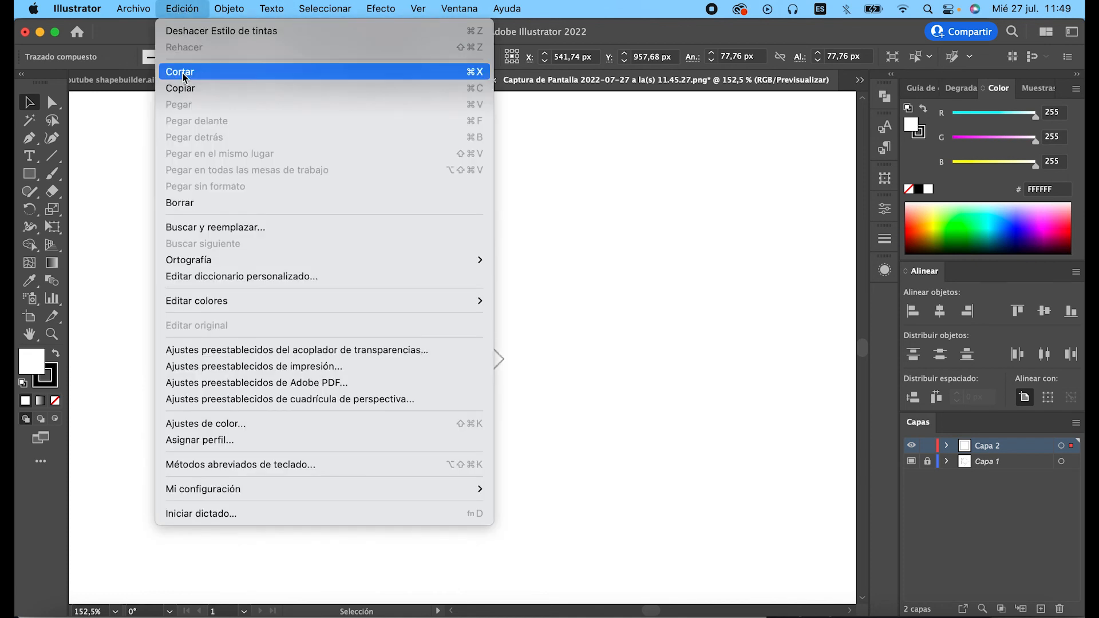
click(181, 87)
click(182, 9)
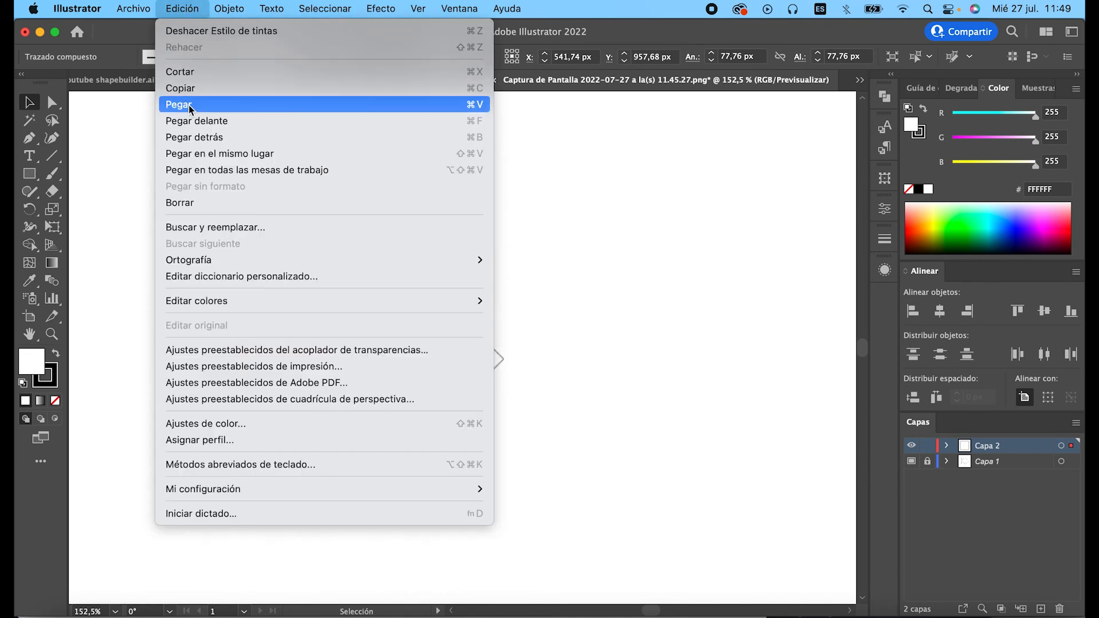
click(191, 121)
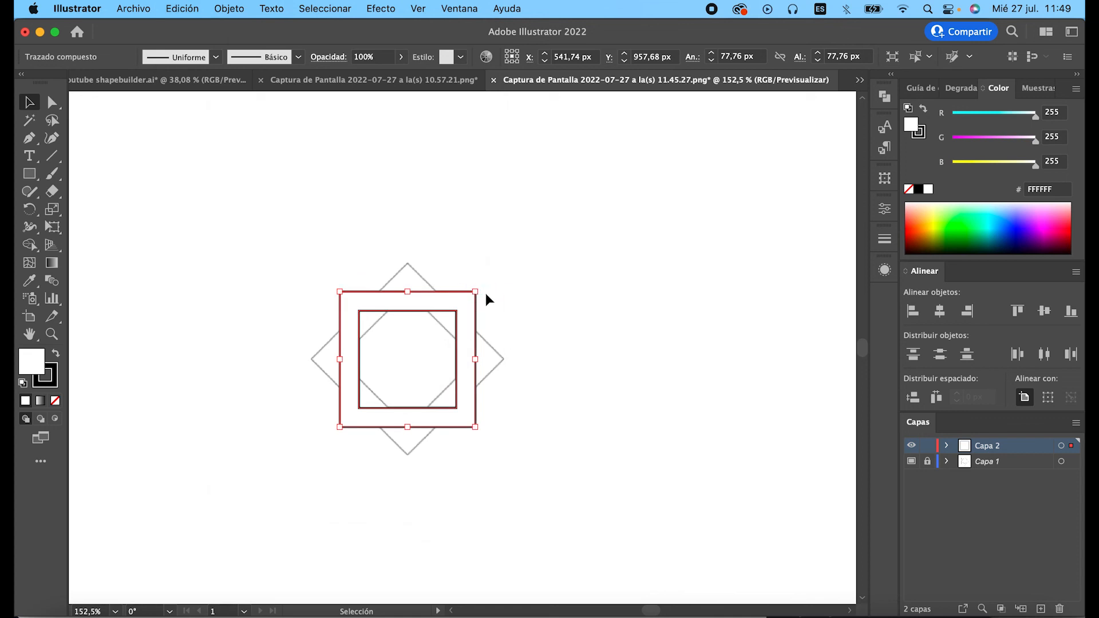
drag(482, 291, 418, 261)
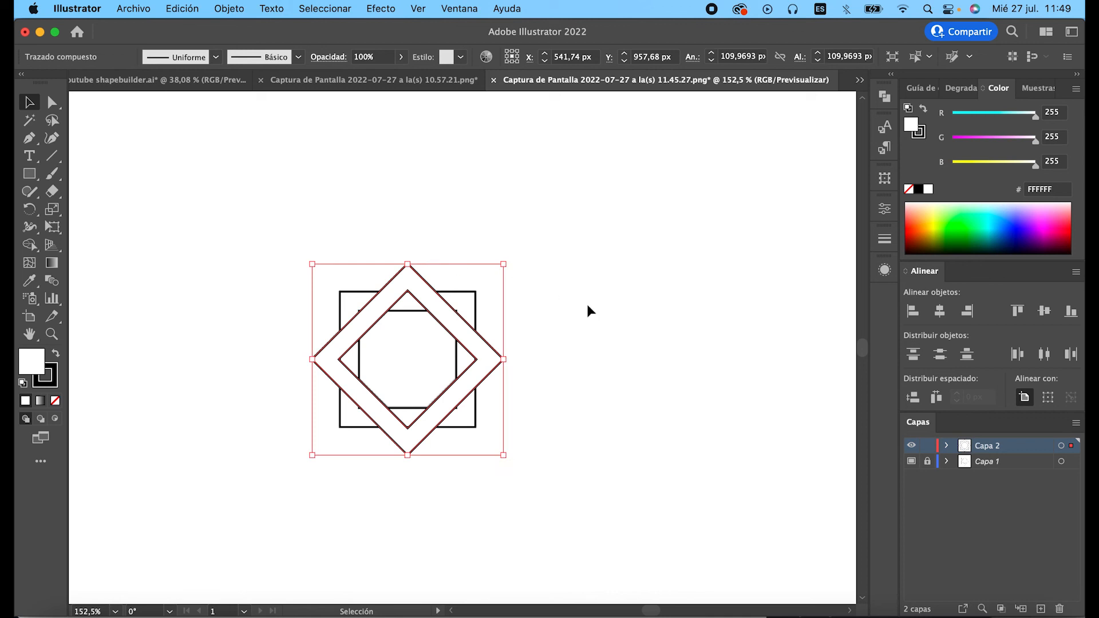
click(591, 311)
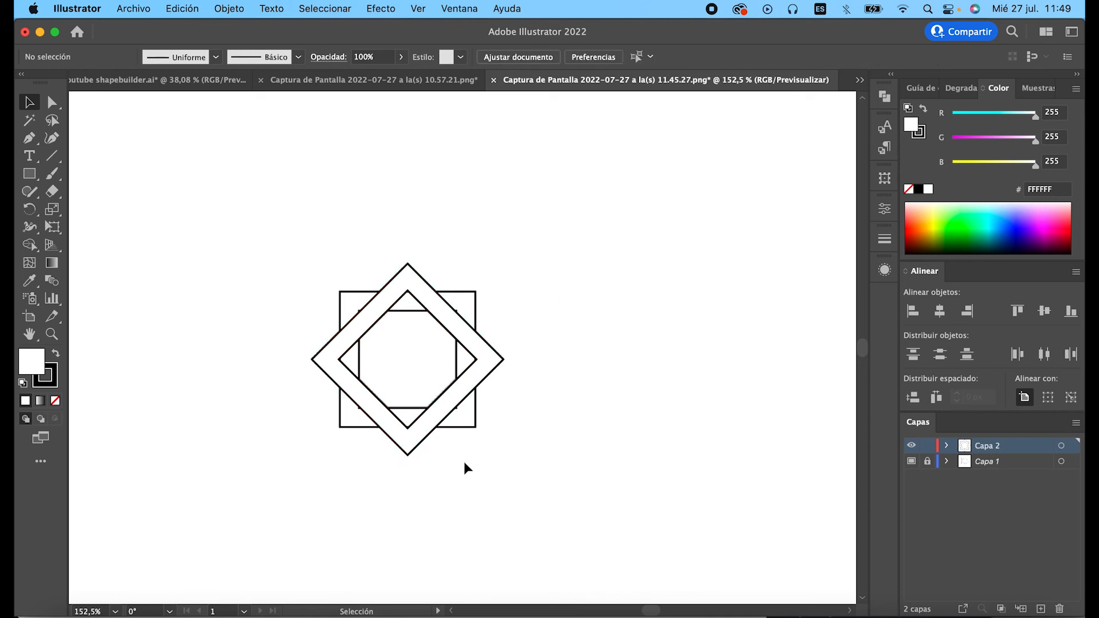
Step: Select both frames and move them horizontally about 140 px to sit beside the template star
drag(293, 318, 581, 369)
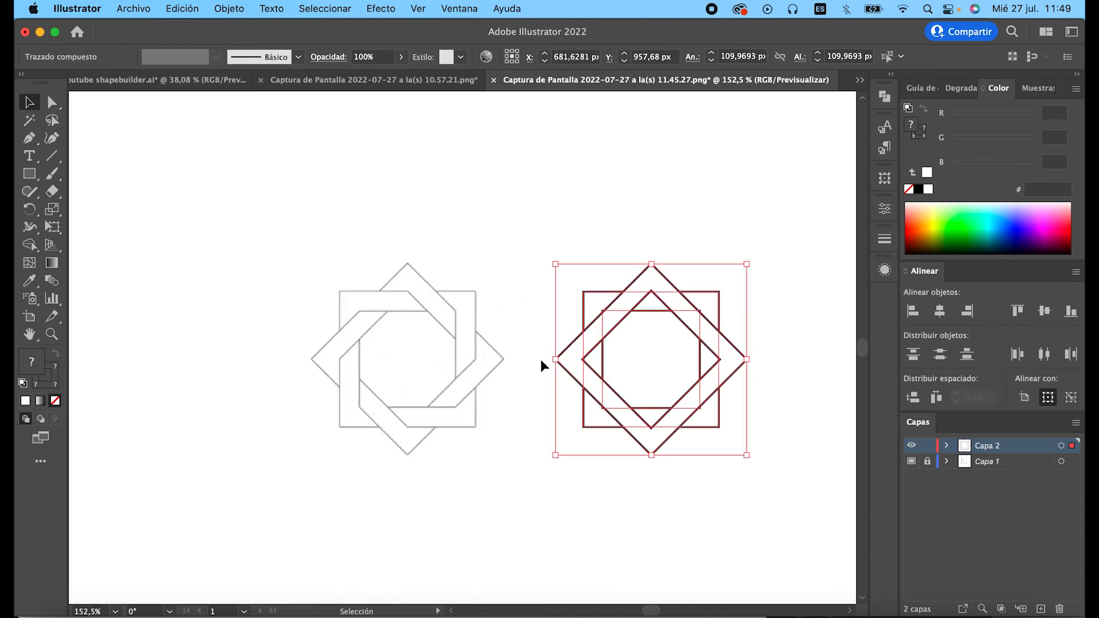
scroll(541, 359, right, 3)
scroll(540, 358, right, 2)
click(602, 477)
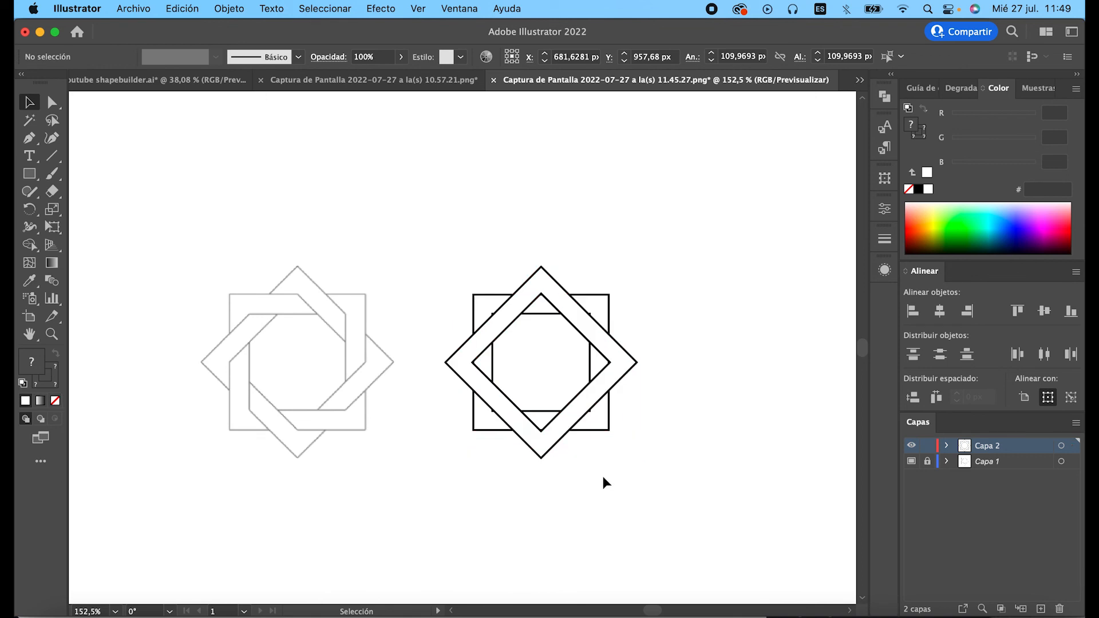
Step: Merge the overlapping band segments of both frames with the Shape Builder so they interlace over and under like the template star
drag(638, 267, 542, 419)
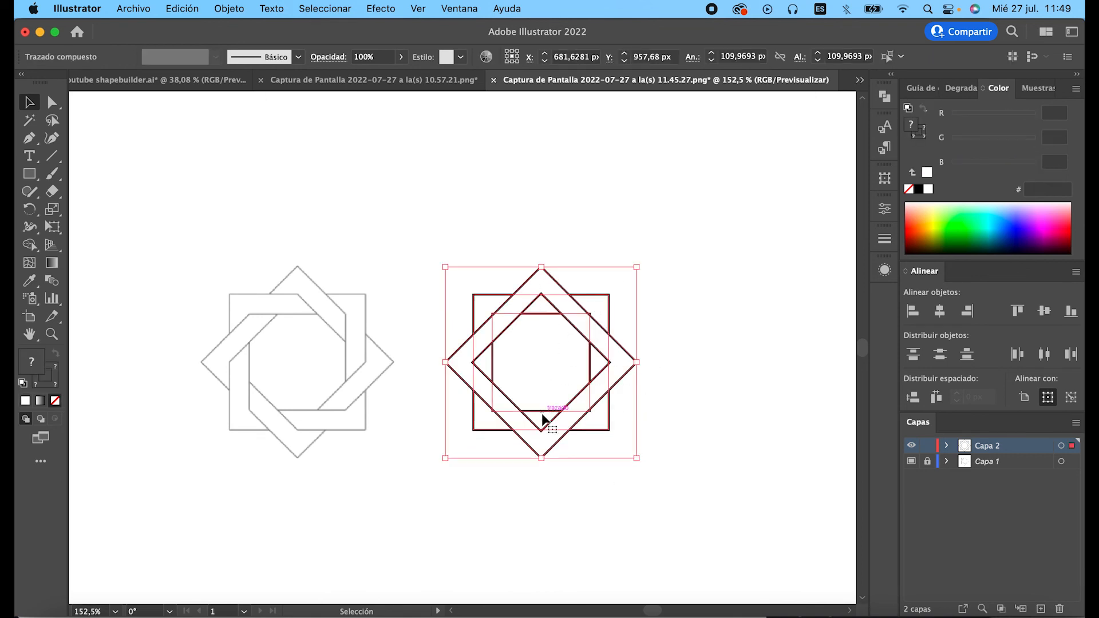
click(29, 245)
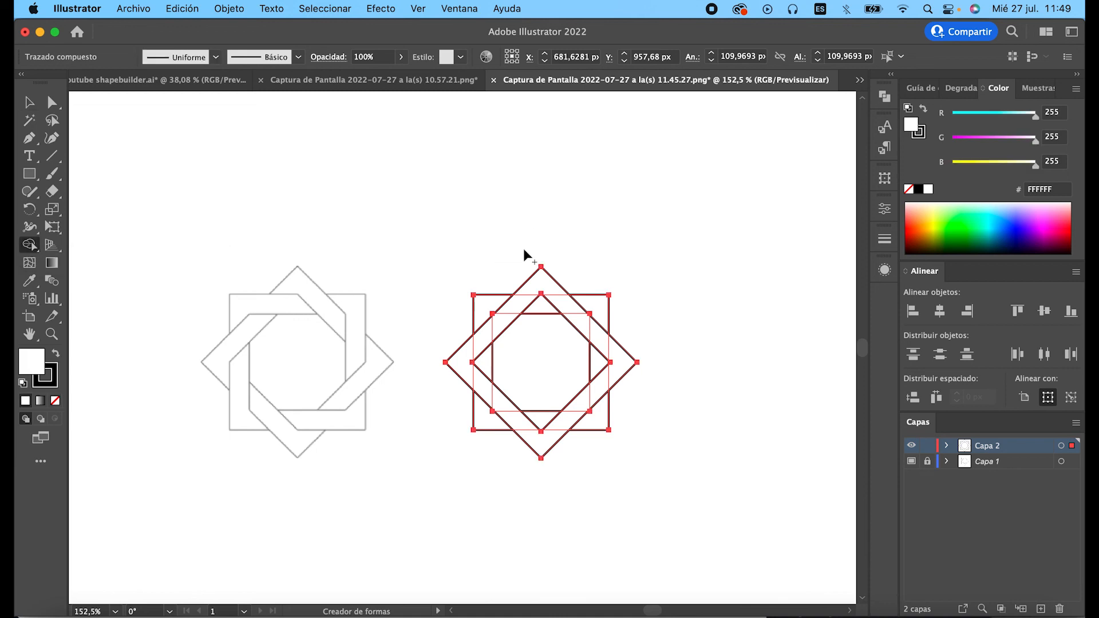
click(486, 309)
drag(486, 308, 538, 309)
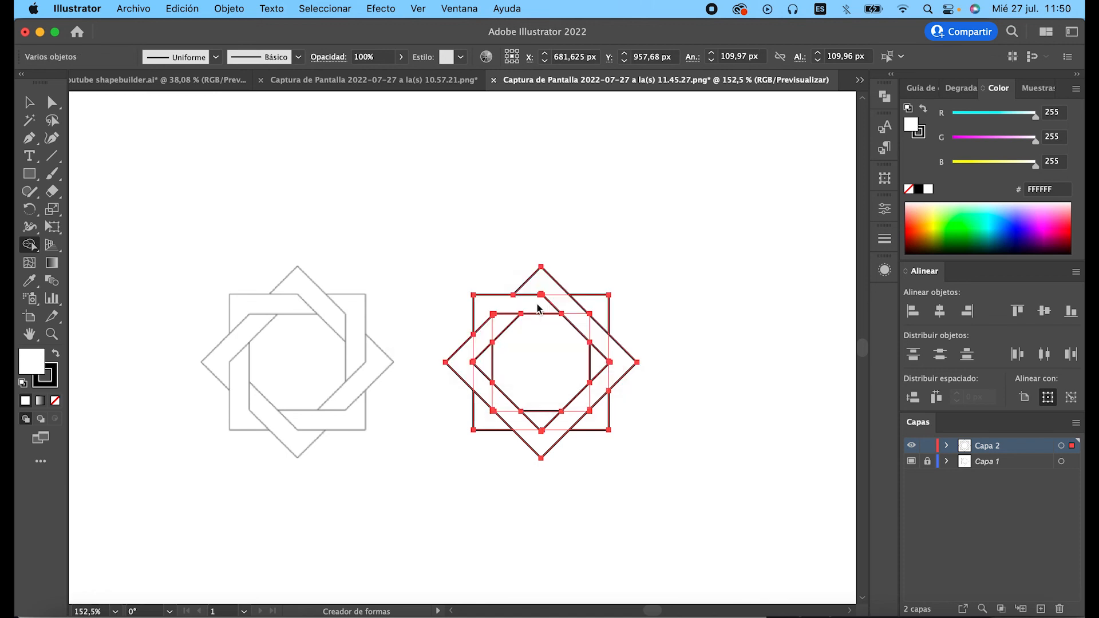
drag(600, 318, 599, 367)
mouse_move(599, 419)
mouse_down()
mouse_move(483, 417)
mouse_move(483, 363)
mouse_move(484, 376)
mouse_up()
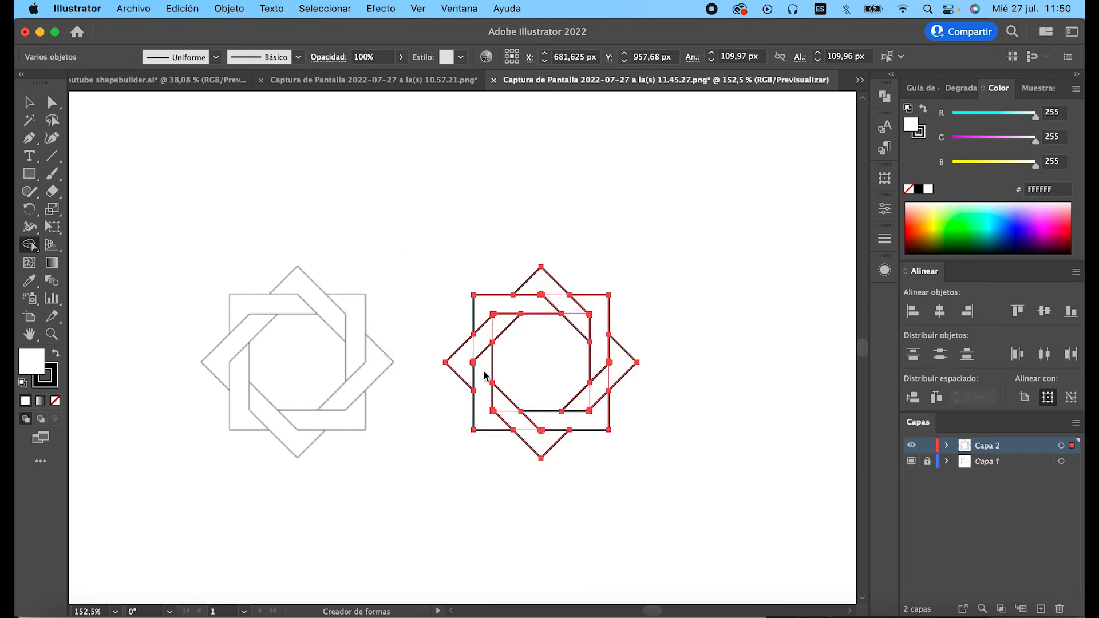
click(29, 102)
click(390, 240)
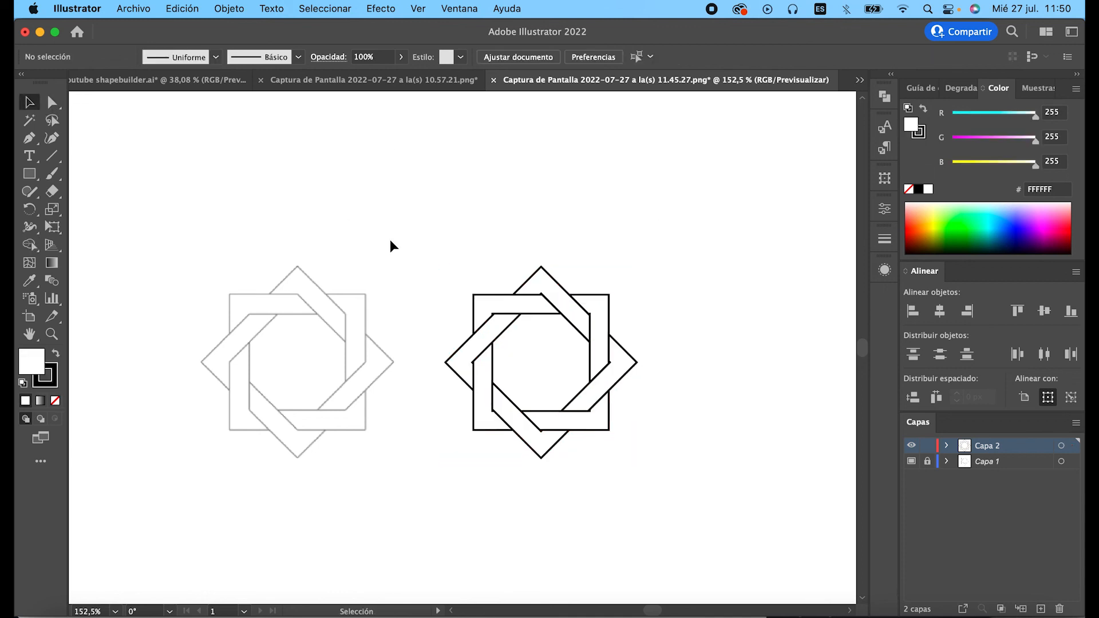